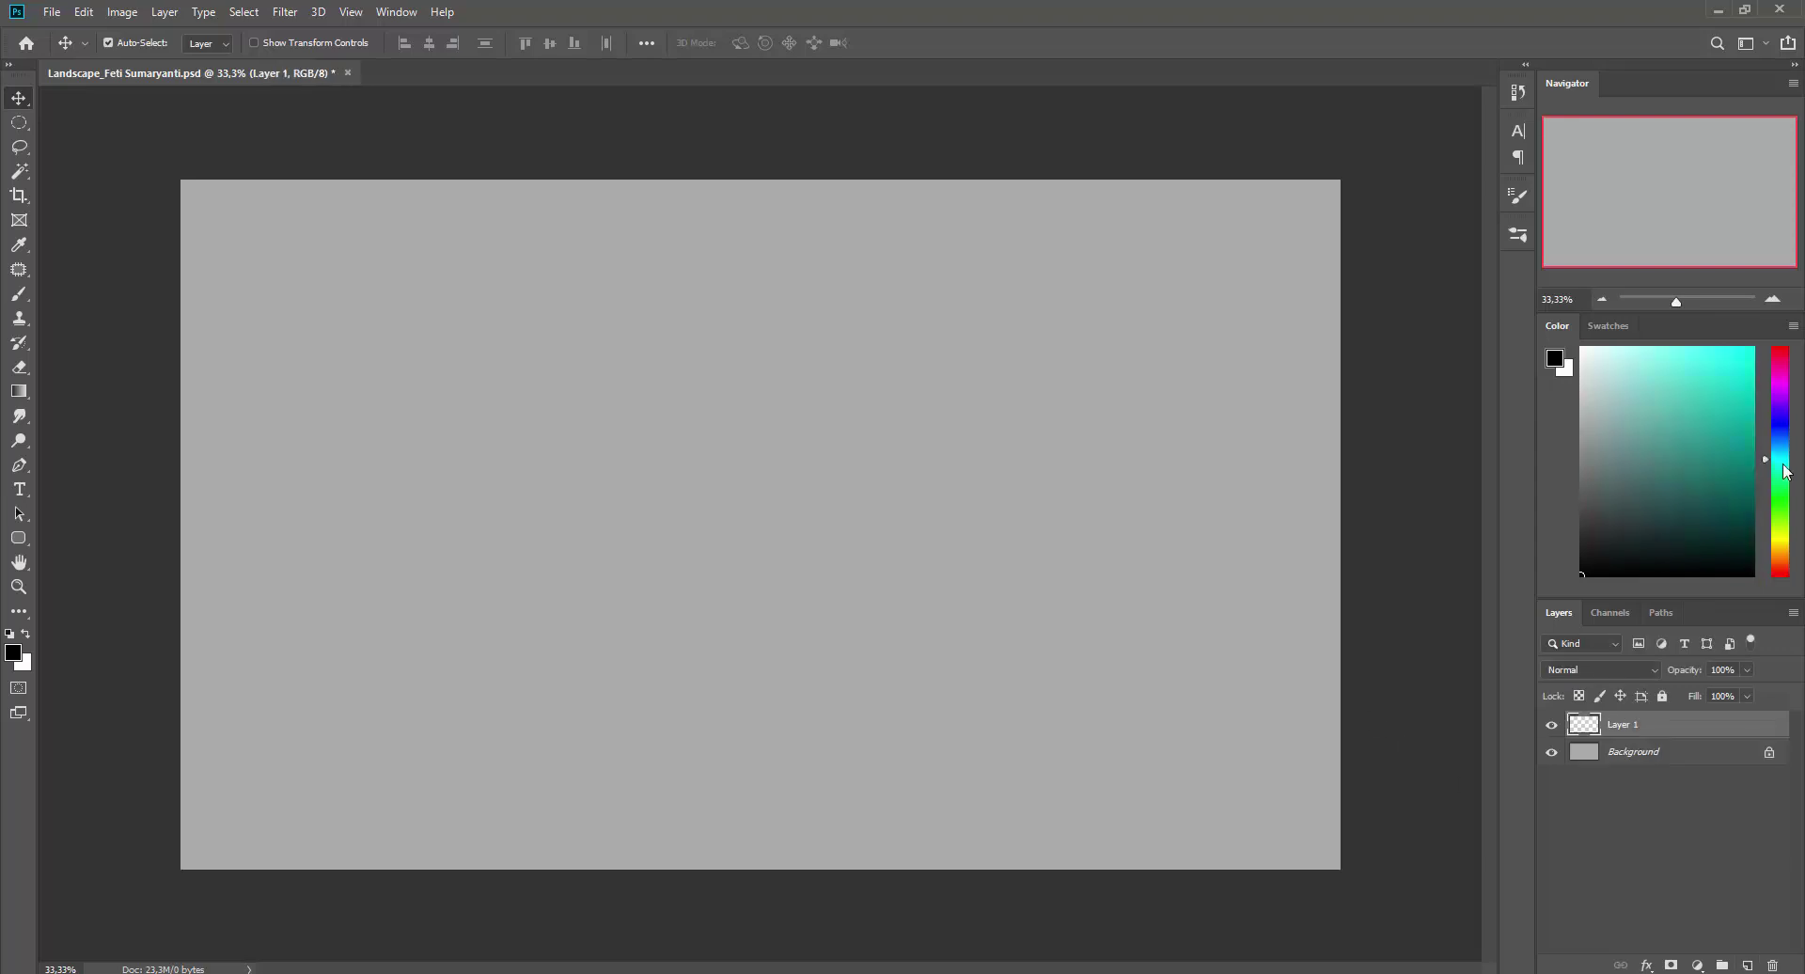
On a new layer, paint a broad teal meadow below the horizon and shift it slightly lower.
{"action": "left_click", "coordinate": [176, 508]}
{"action": "left_click", "coordinate": [1483, 508], "text": "shift"}
{"action": "mouse_move", "coordinate": [188, 519]}
{"action": "left_mouse_down"}
{"action": "mouse_move", "coordinate": [306, 743]}
{"action": "mouse_move", "coordinate": [814, 745]}
{"action": "mouse_move", "coordinate": [633, 536]}
{"action": "mouse_move", "coordinate": [1168, 774]}
{"action": "mouse_move", "coordinate": [909, 533]}
{"action": "left_mouse_up"}
{"action": "key", "text": "bracketright"}
{"action": "key", "text": "bracketright"}
{"action": "key", "text": "bracketright"}
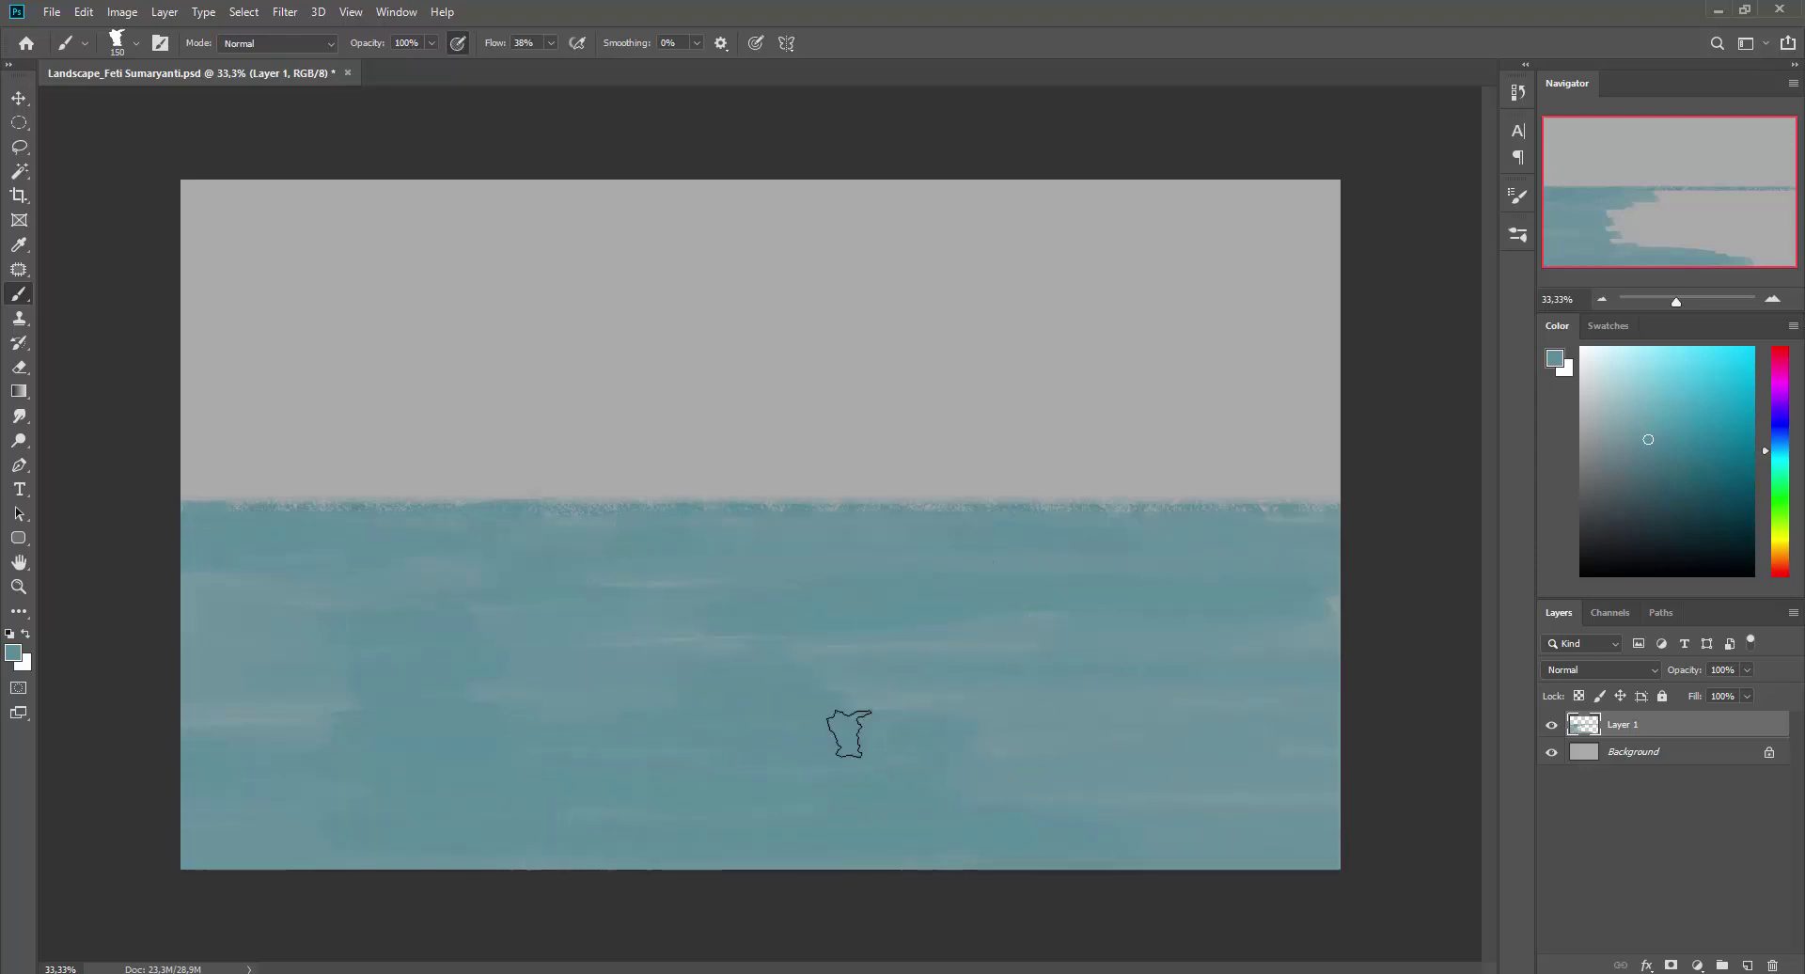
{"action": "key", "text": "v"}
{"action": "left_click_drag", "start_coordinate": [922, 599], "coordinate": [922, 636]}
Paint three green grass bands across the lower meadow.
{"action": "left_click", "coordinate": [1781, 504]}
{"action": "key", "text": "b"}
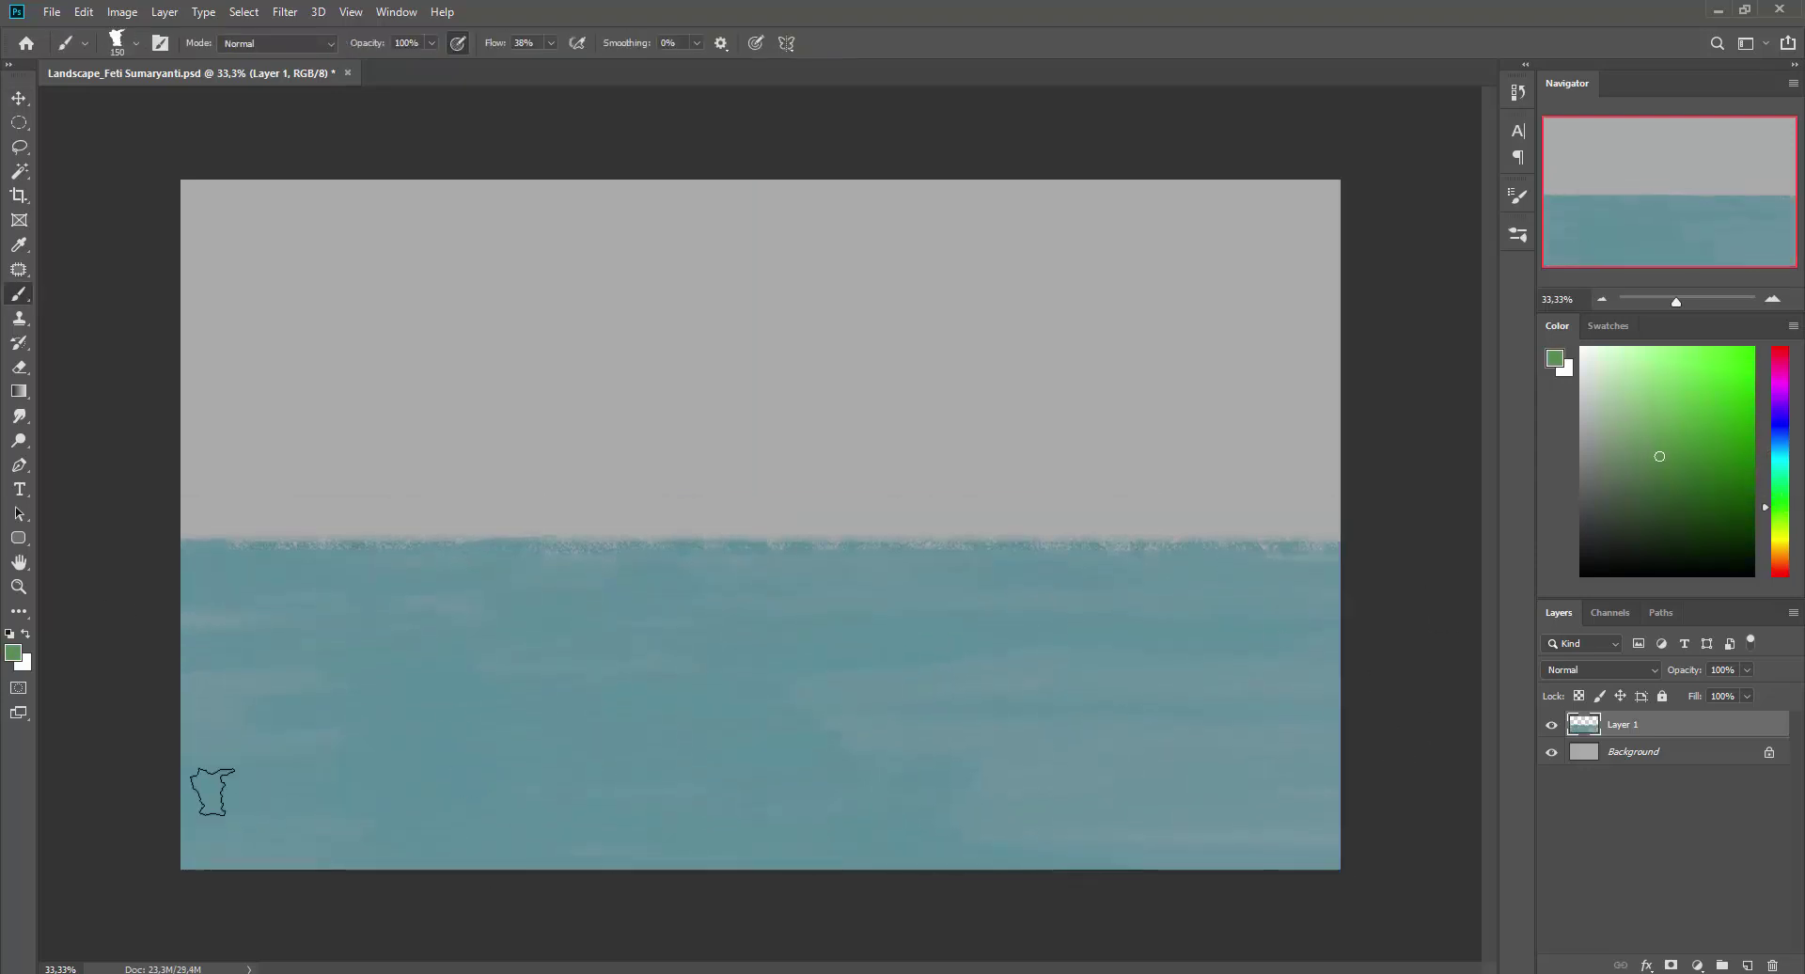
{"action": "mouse_move", "coordinate": [183, 792]}
{"action": "left_mouse_down"}
{"action": "mouse_move", "coordinate": [1040, 821]}
{"action": "mouse_move", "coordinate": [1329, 785]}
{"action": "left_mouse_up"}
{"action": "left_click_drag", "start_coordinate": [282, 827], "coordinate": [1098, 865]}
{"action": "mouse_move", "coordinate": [203, 731]}
{"action": "left_mouse_down"}
{"action": "mouse_move", "coordinate": [1006, 752]}
{"action": "mouse_move", "coordinate": [564, 773]}
{"action": "left_mouse_up"}
Add thin light teal-green streaks at brush size 70 up to the horizon, then add an empty layer.
{"action": "left_click", "coordinate": [1212, 766], "text": "alt"}
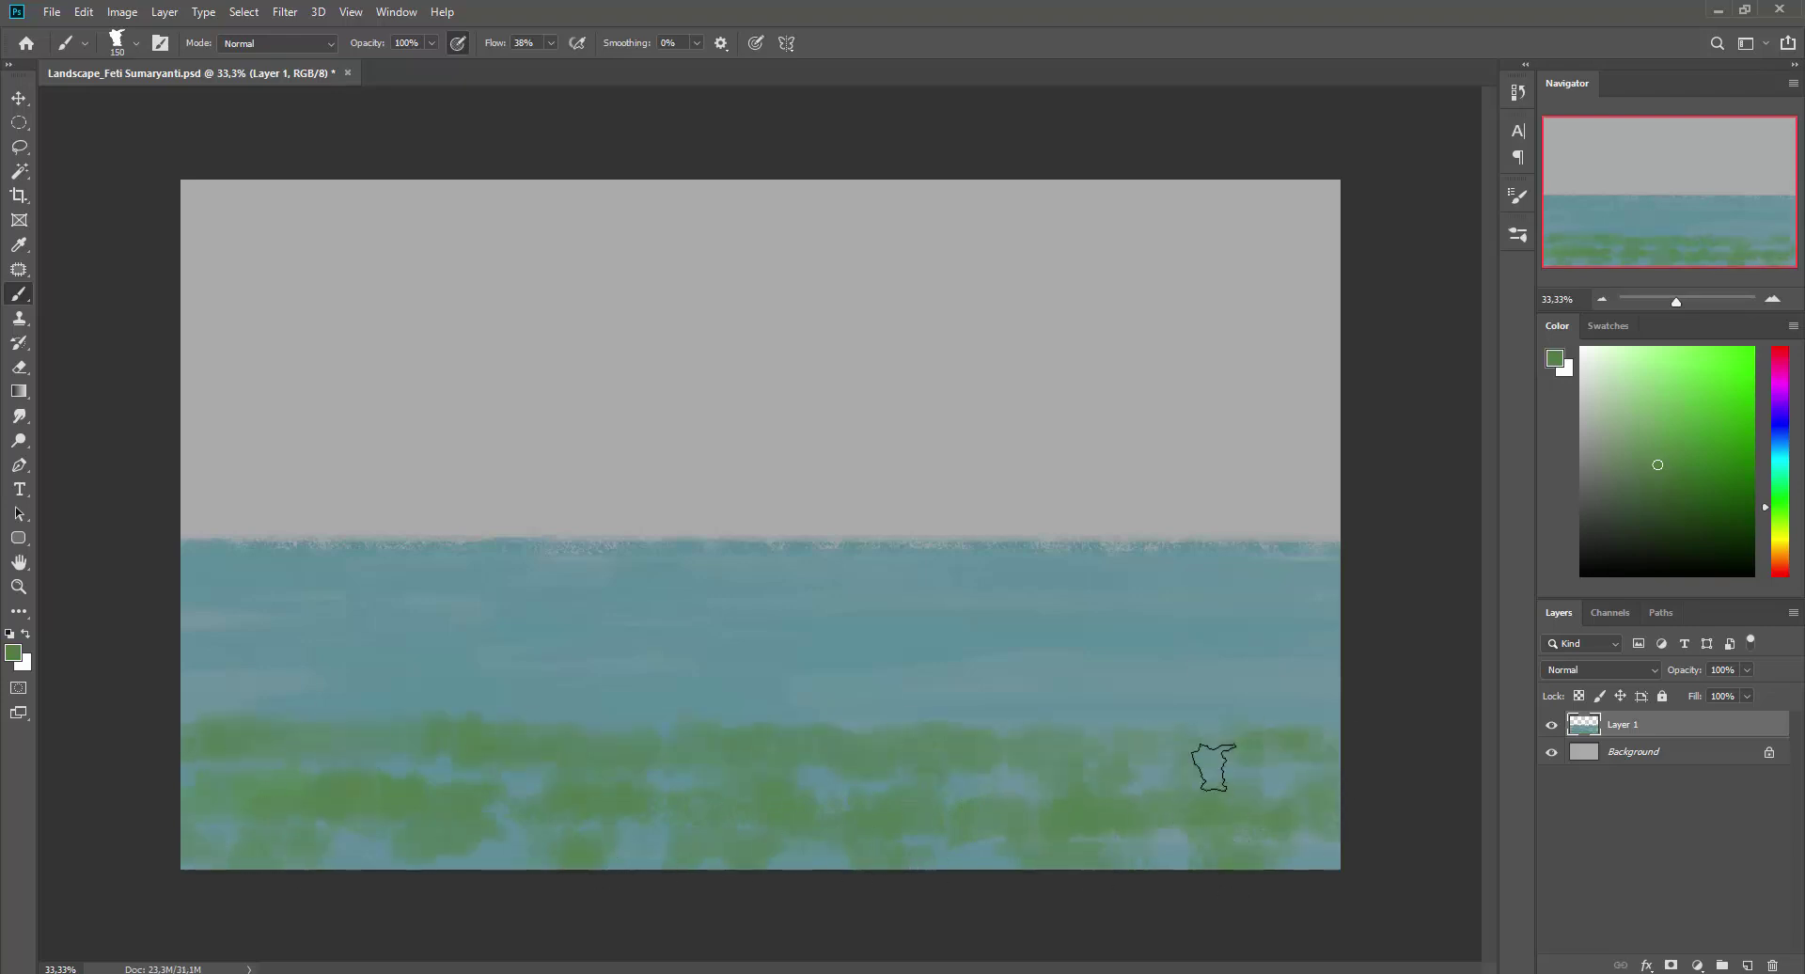
{"action": "key", "text": "bracketleft"}
{"action": "key", "text": "bracketleft"}
{"action": "key", "text": "bracketleft"}
{"action": "mouse_move", "coordinate": [202, 693]}
{"action": "left_mouse_down"}
{"action": "mouse_move", "coordinate": [1083, 701]}
{"action": "mouse_move", "coordinate": [1334, 677]}
{"action": "left_mouse_up"}
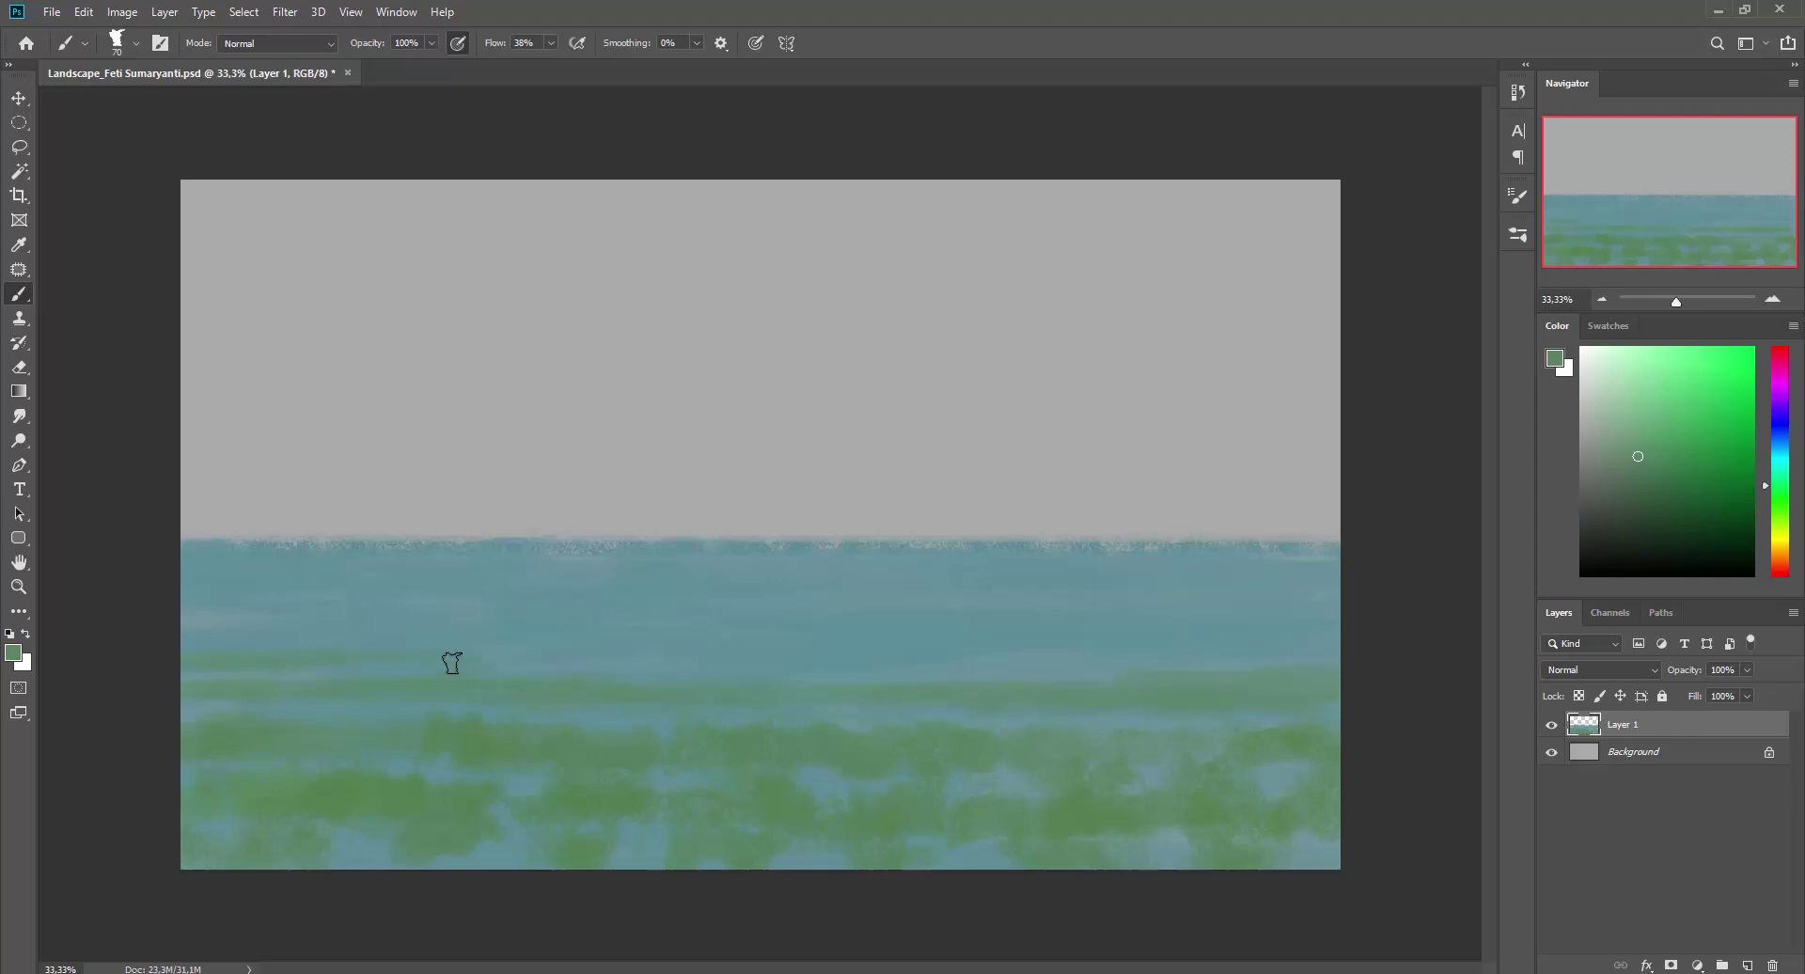
{"action": "left_click_drag", "start_coordinate": [451, 660], "coordinate": [908, 660]}
{"action": "mouse_move", "coordinate": [223, 569]}
{"action": "left_mouse_down"}
{"action": "mouse_move", "coordinate": [948, 604]}
{"action": "mouse_move", "coordinate": [734, 629]}
{"action": "left_mouse_up"}
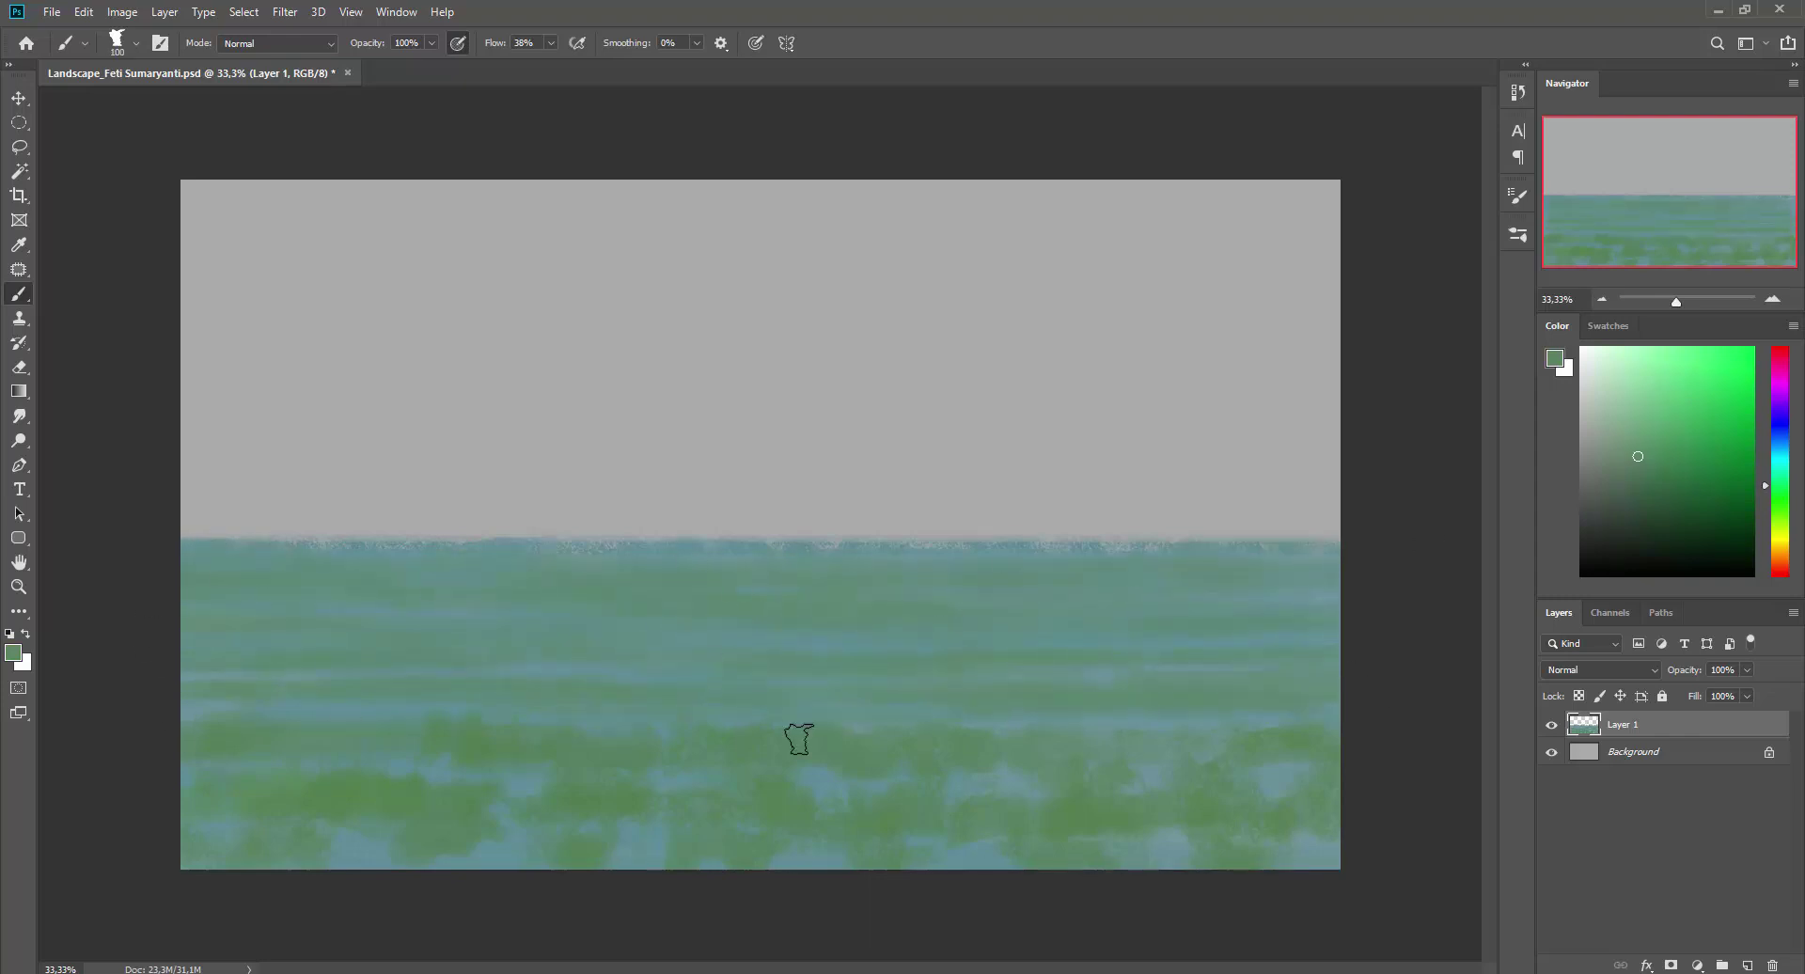
{"action": "left_click", "coordinate": [541, 736], "text": "alt"}
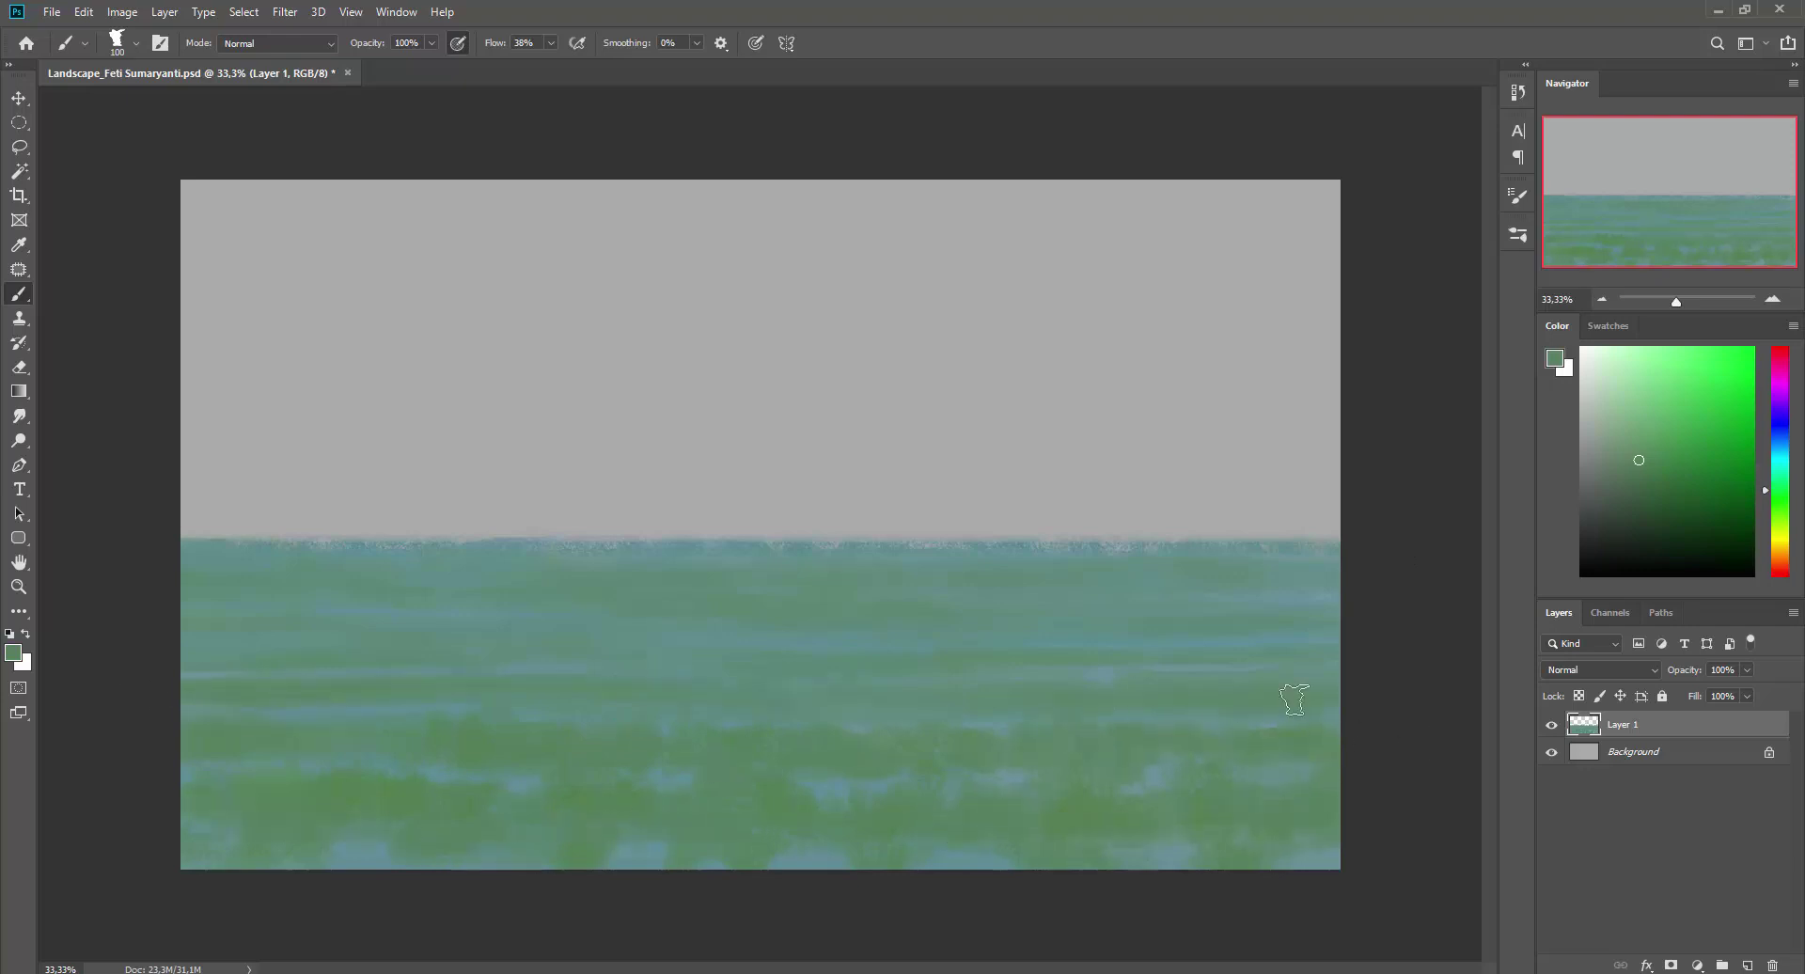
{"action": "key", "text": "ctrl+shift+alt+n"}
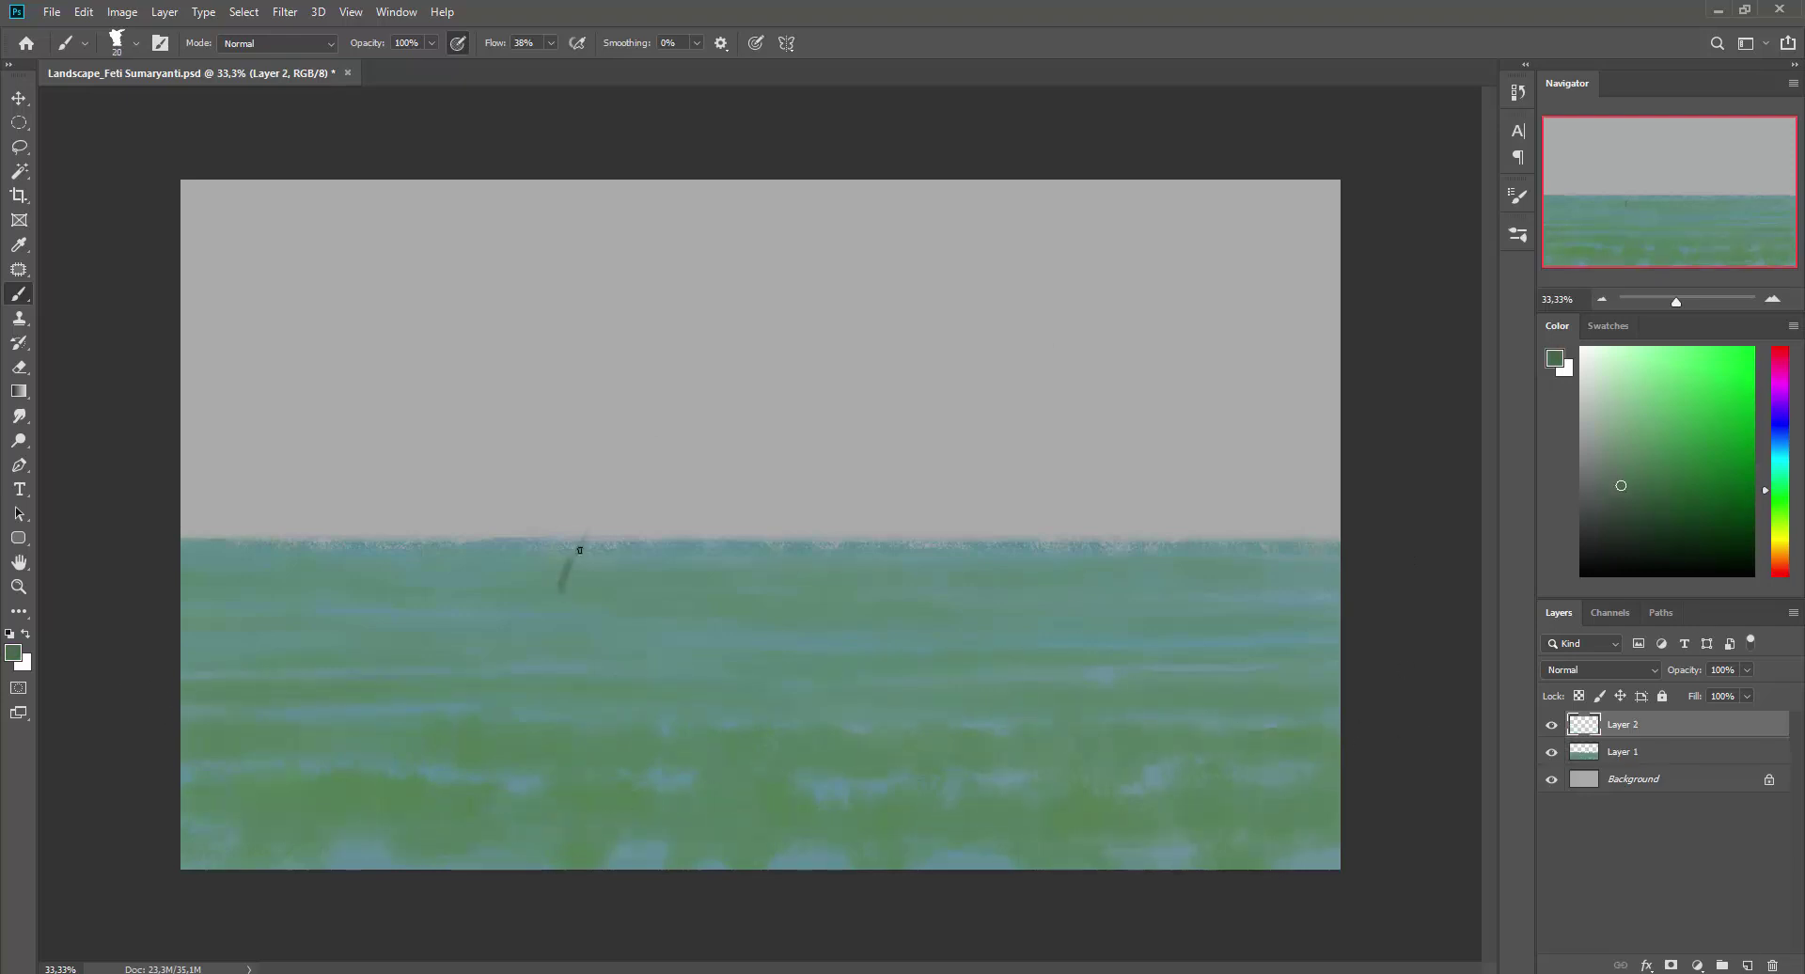
Paint a brown V-shaped trunk with two forked branches rising from the horizon, then add a layer.
{"action": "left_click_drag", "start_coordinate": [580, 549], "coordinate": [627, 439]}
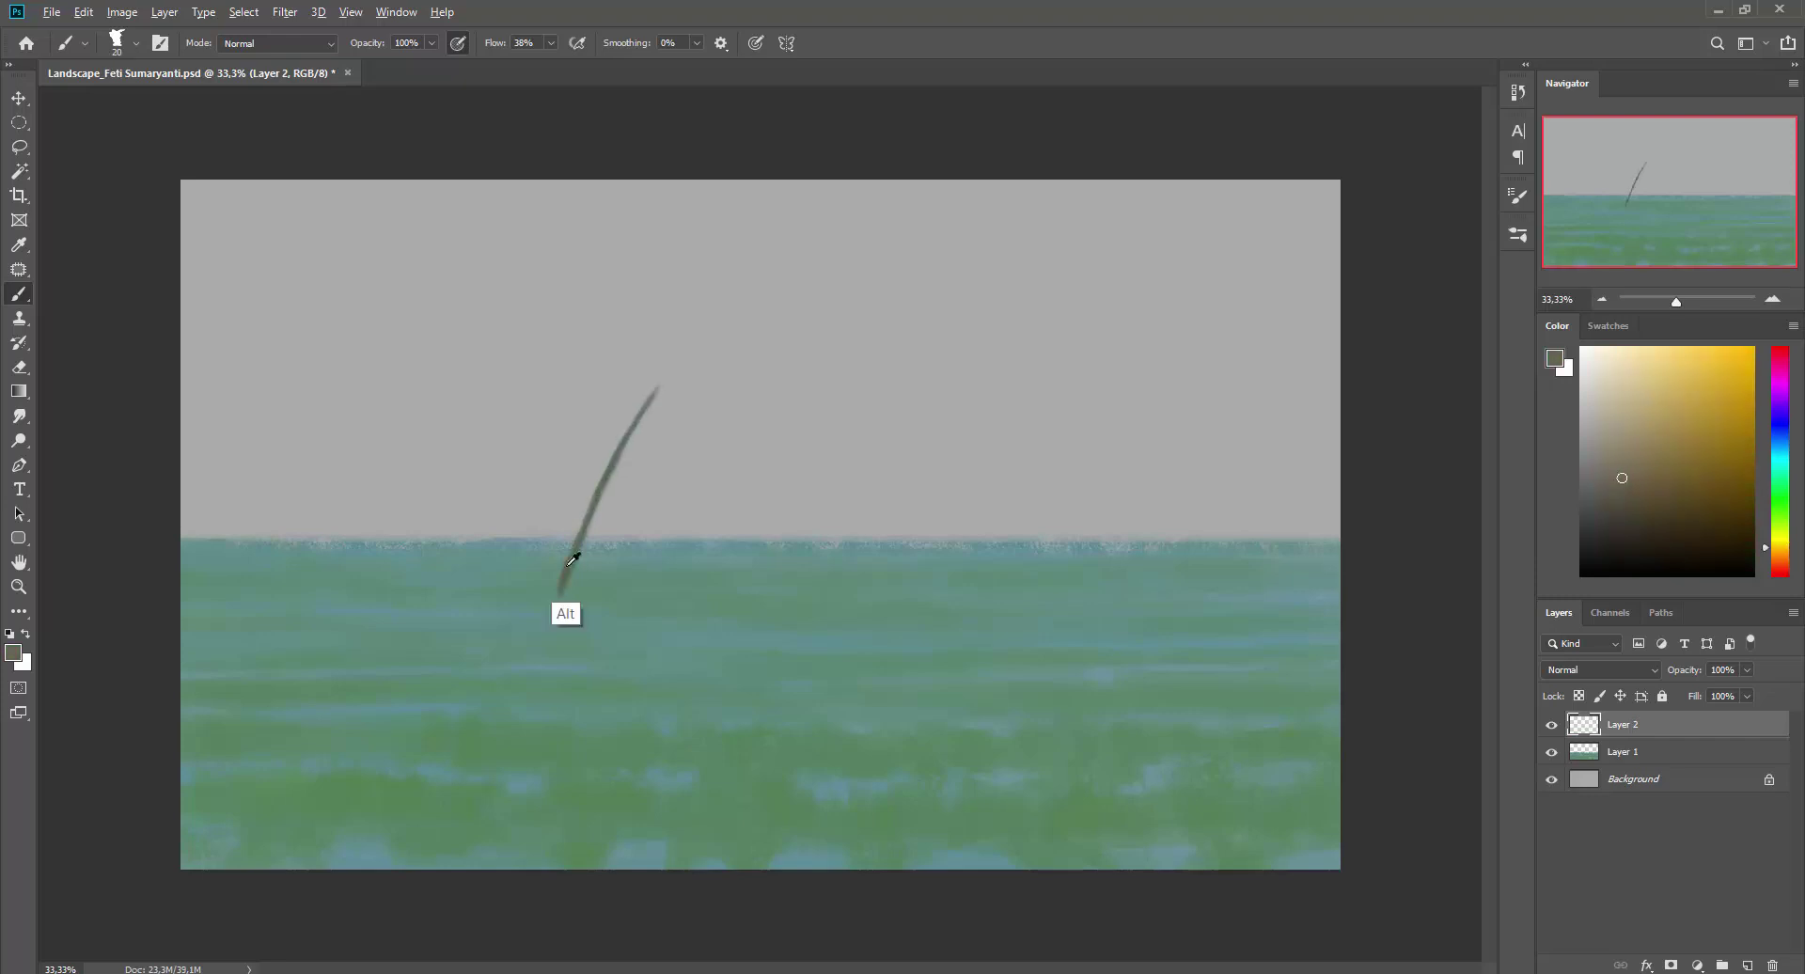
{"action": "left_click_drag", "start_coordinate": [663, 379], "coordinate": [597, 500]}
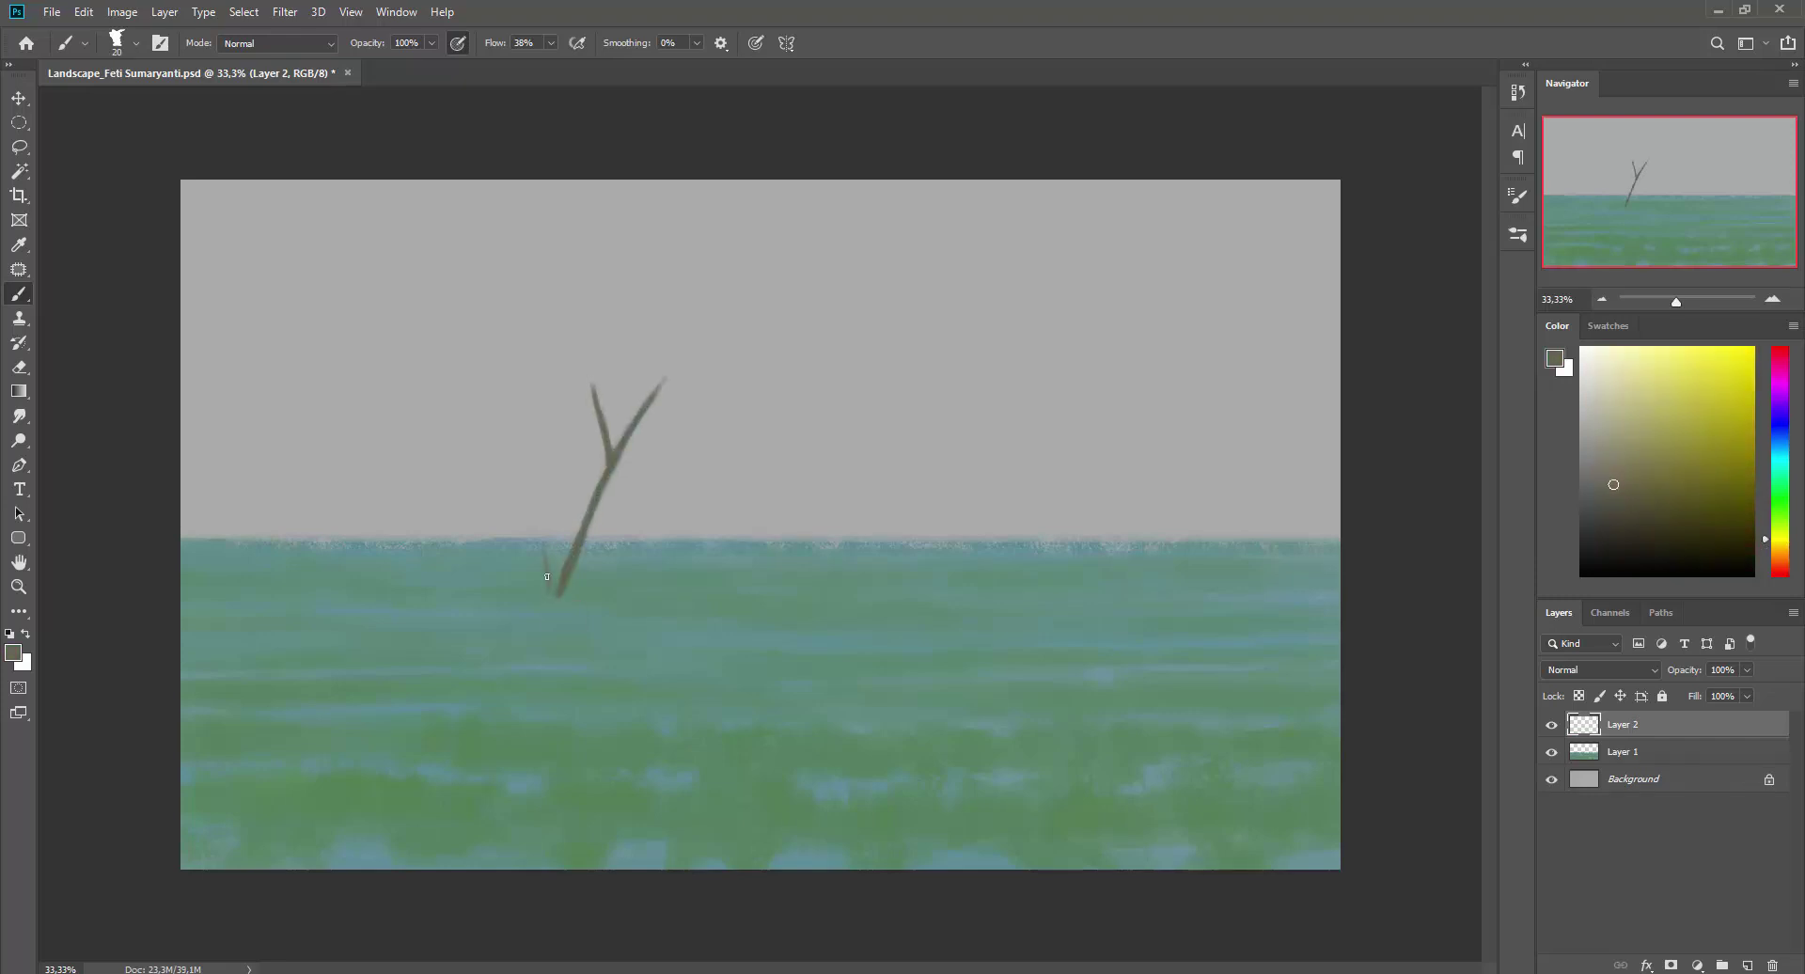
{"action": "left_click_drag", "start_coordinate": [547, 577], "coordinate": [494, 398]}
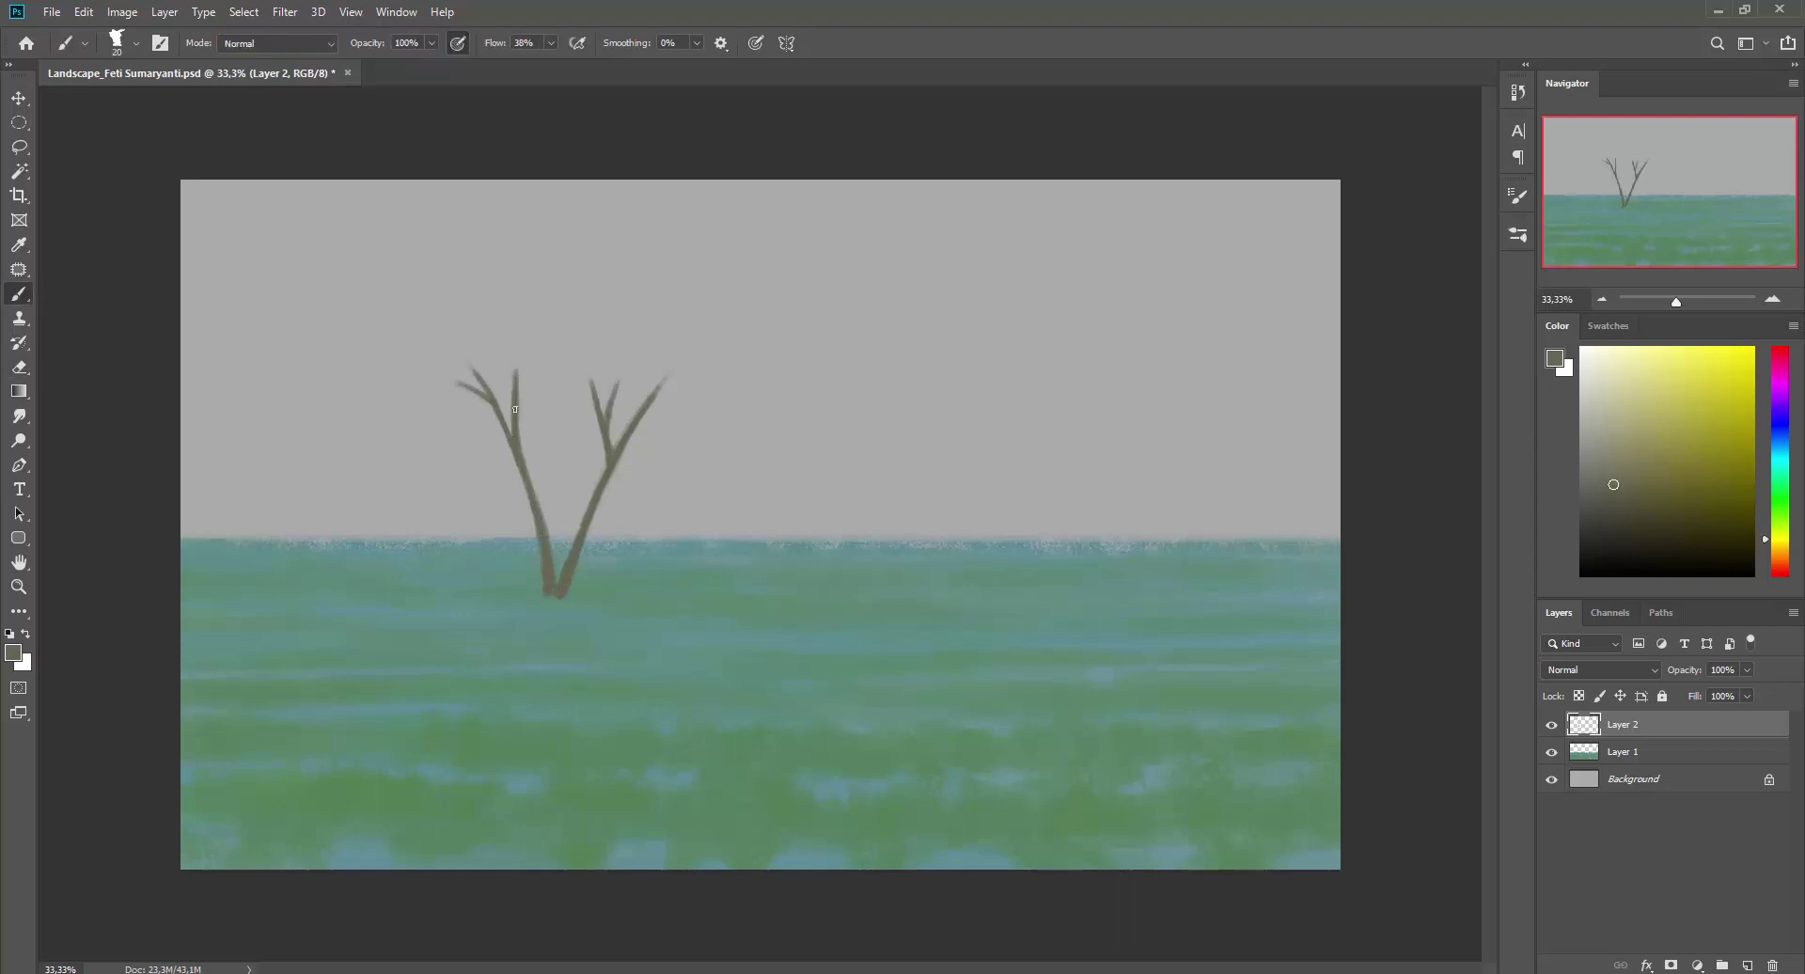
{"action": "key", "text": "ctrl+shift+alt+n"}
{"action": "left_click", "coordinate": [1774, 479]}
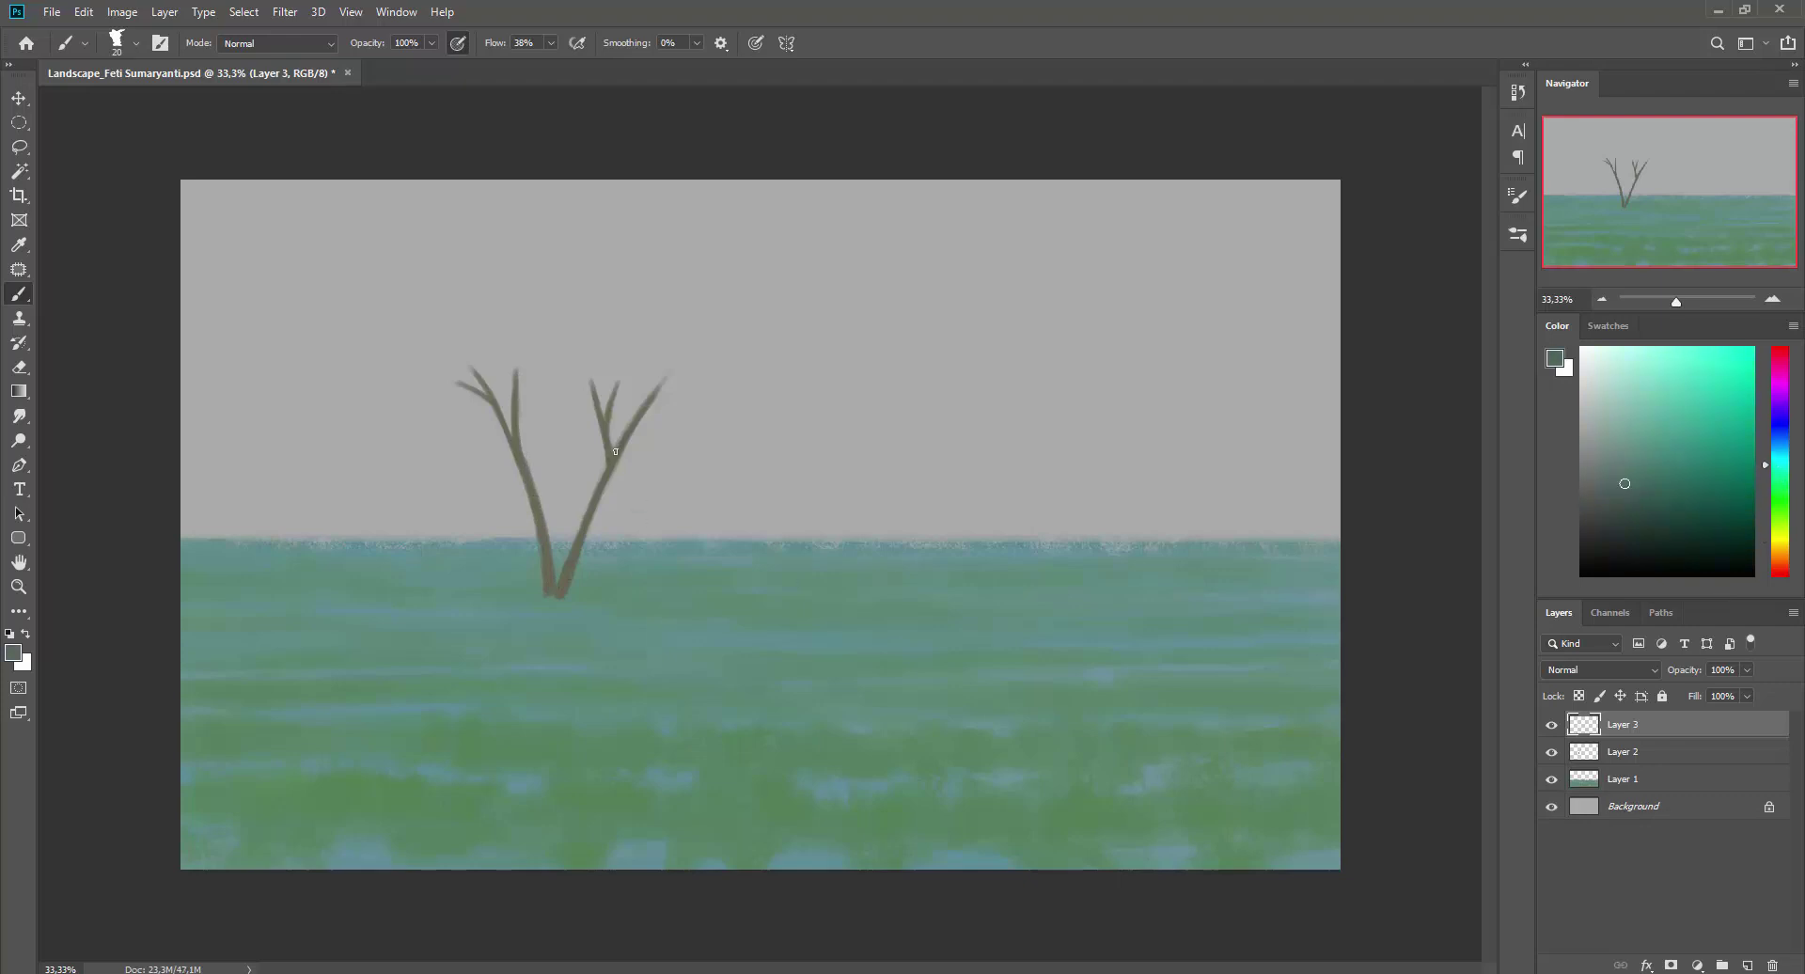
Brush teal foliage at sizes 60–70 with darker shading at about 45, and add Layer 4 below.
{"action": "key", "text": "bracketright"}
{"action": "key", "text": "bracketright"}
{"action": "key", "text": "bracketright"}
{"action": "mouse_move", "coordinate": [614, 385]}
{"action": "left_mouse_down"}
{"action": "mouse_move", "coordinate": [601, 376]}
{"action": "mouse_move", "coordinate": [686, 395]}
{"action": "mouse_move", "coordinate": [552, 382]}
{"action": "mouse_move", "coordinate": [422, 414]}
{"action": "mouse_move", "coordinate": [489, 352]}
{"action": "mouse_move", "coordinate": [611, 338]}
{"action": "mouse_move", "coordinate": [658, 376]}
{"action": "mouse_move", "coordinate": [459, 414]}
{"action": "mouse_move", "coordinate": [554, 404]}
{"action": "mouse_move", "coordinate": [632, 363]}
{"action": "mouse_move", "coordinate": [495, 363]}
{"action": "mouse_move", "coordinate": [623, 350]}
{"action": "left_mouse_up"}
{"action": "key", "text": "bracketright"}
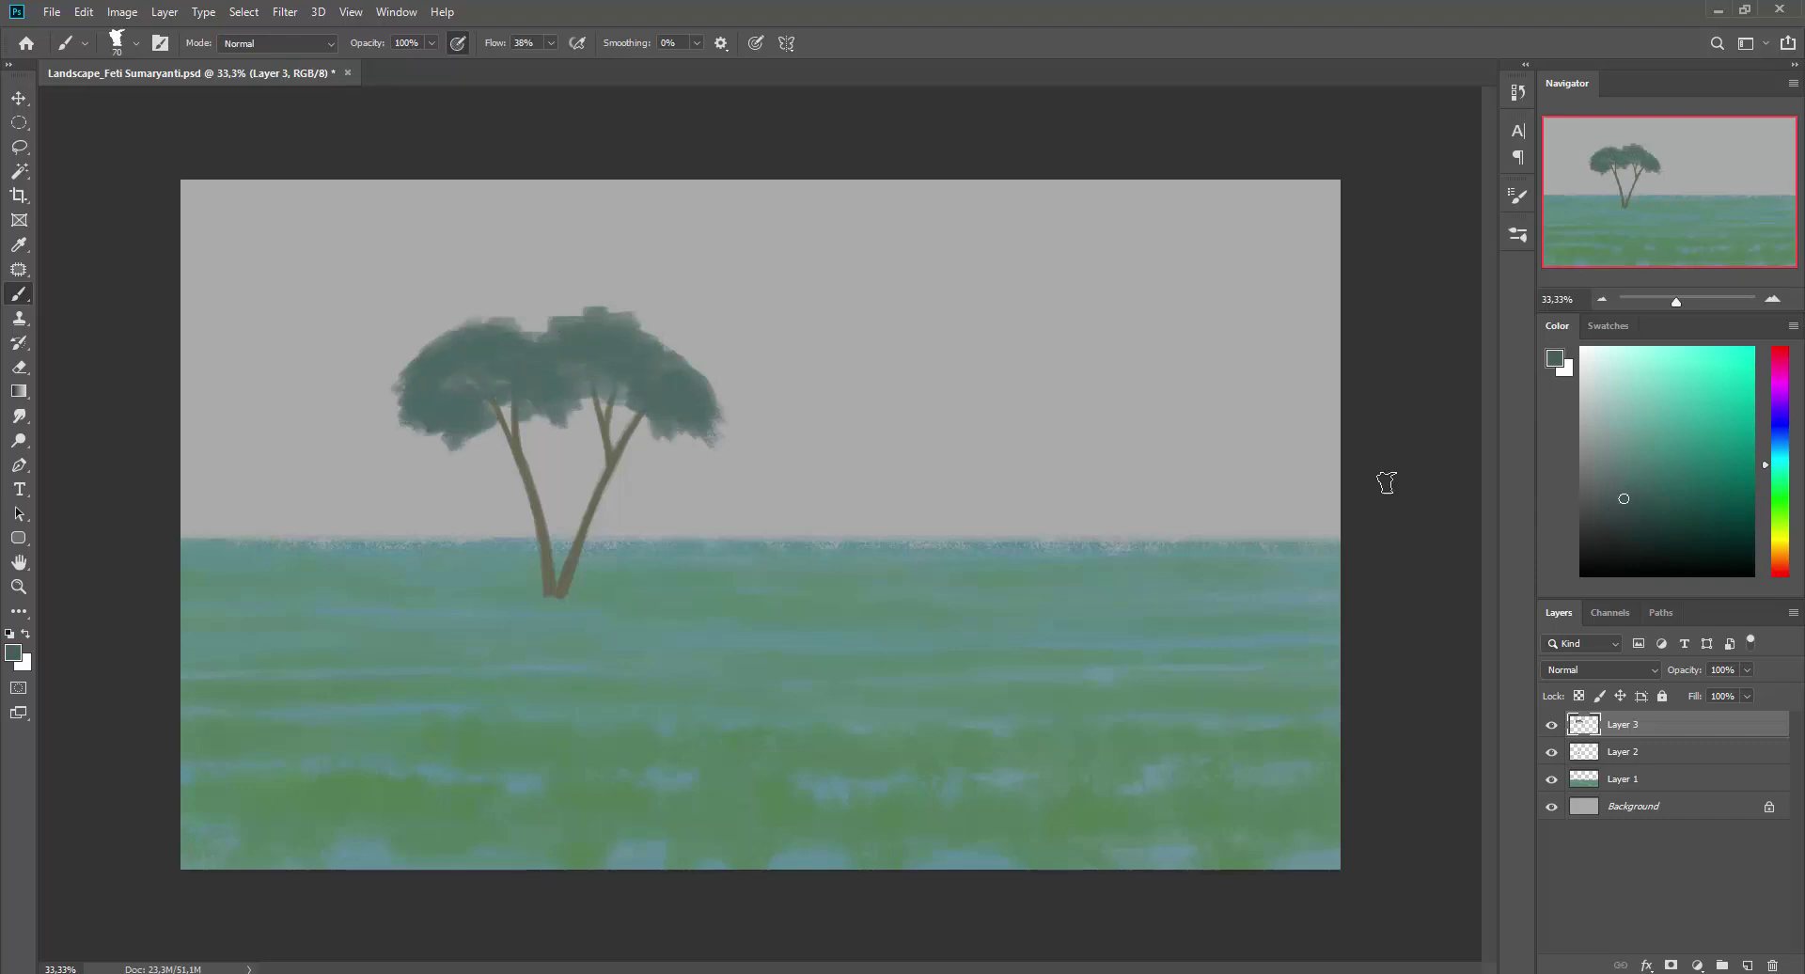
{"action": "key", "text": "bracketleft"}
{"action": "key", "text": "bracketleft"}
{"action": "key", "text": "bracketleft"}
{"action": "mouse_move", "coordinate": [441, 413]}
{"action": "left_mouse_down"}
{"action": "mouse_move", "coordinate": [596, 354]}
{"action": "mouse_move", "coordinate": [633, 363]}
{"action": "mouse_move", "coordinate": [507, 389]}
{"action": "mouse_move", "coordinate": [613, 364]}
{"action": "left_mouse_up"}
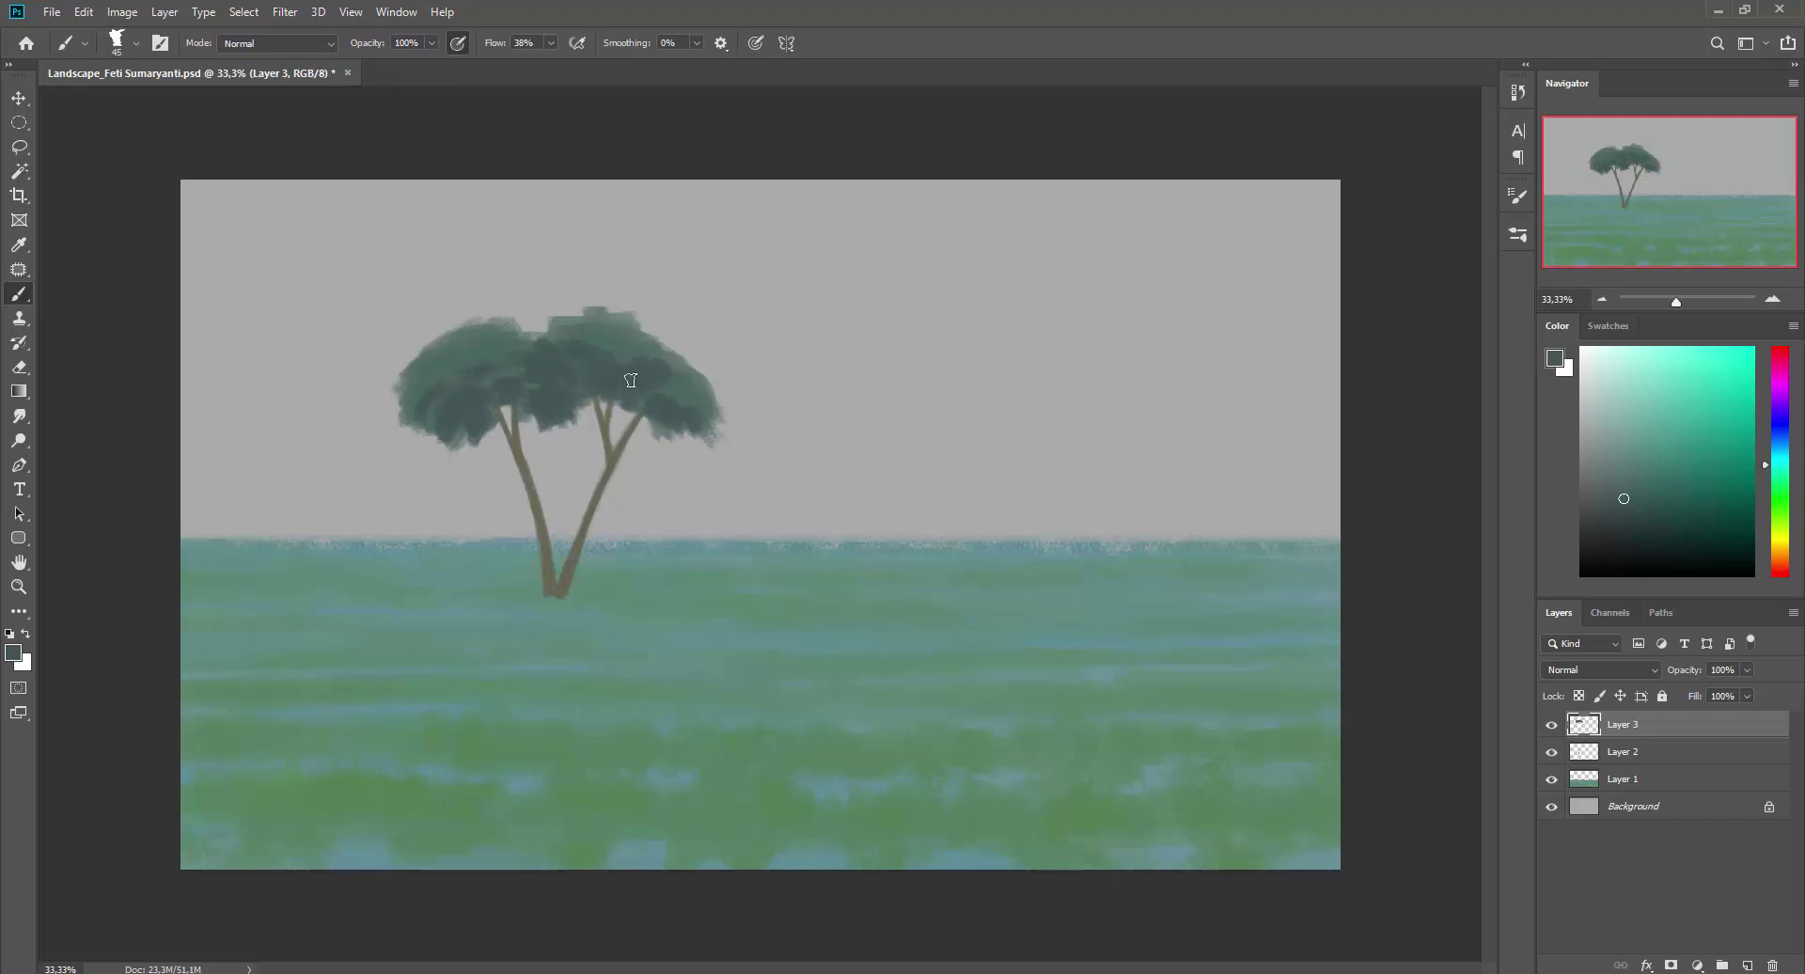
{"action": "key", "text": "alt+bracketleft"}
{"action": "key", "text": "alt+bracketleft"}
{"action": "key", "text": "ctrl+shift+alt+n"}
{"action": "mouse_move", "coordinate": [516, 397]}
{"action": "left_mouse_down"}
{"action": "mouse_move", "coordinate": [461, 440]}
{"action": "mouse_move", "coordinate": [658, 423]}
{"action": "mouse_move", "coordinate": [686, 459]}
{"action": "mouse_move", "coordinate": [445, 452]}
{"action": "mouse_move", "coordinate": [564, 418]}
{"action": "left_mouse_up"}
Fill out the canopy's lower-left and lower-right edges with sampled teal tones.
{"action": "left_click", "coordinate": [1168, 652], "text": "alt"}
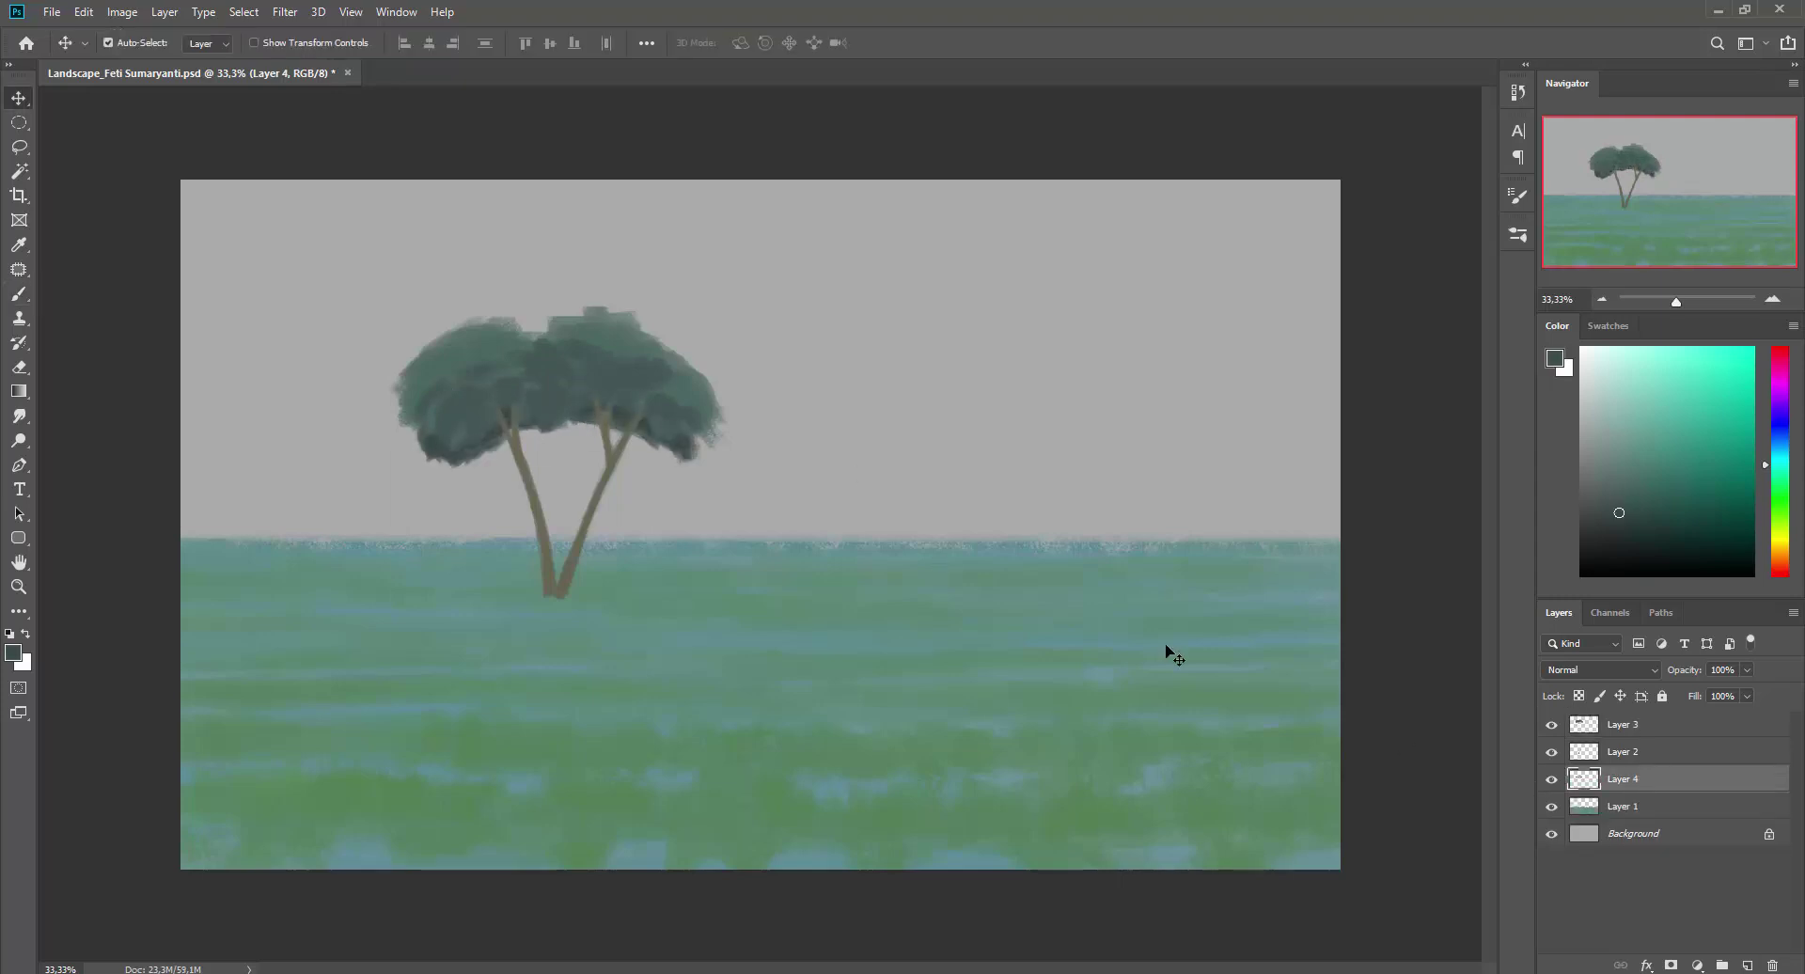
{"action": "key", "text": "alt+bracketright"}
{"action": "key", "text": "alt+bracketright"}
{"action": "mouse_move", "coordinate": [399, 441]}
{"action": "left_mouse_down"}
{"action": "mouse_move", "coordinate": [435, 460]}
{"action": "mouse_move", "coordinate": [381, 419]}
{"action": "mouse_move", "coordinate": [452, 475]}
{"action": "mouse_move", "coordinate": [413, 489]}
{"action": "left_mouse_up"}
{"action": "left_click", "coordinate": [514, 457], "text": "alt"}
{"action": "left_click", "coordinate": [564, 423], "text": "alt"}
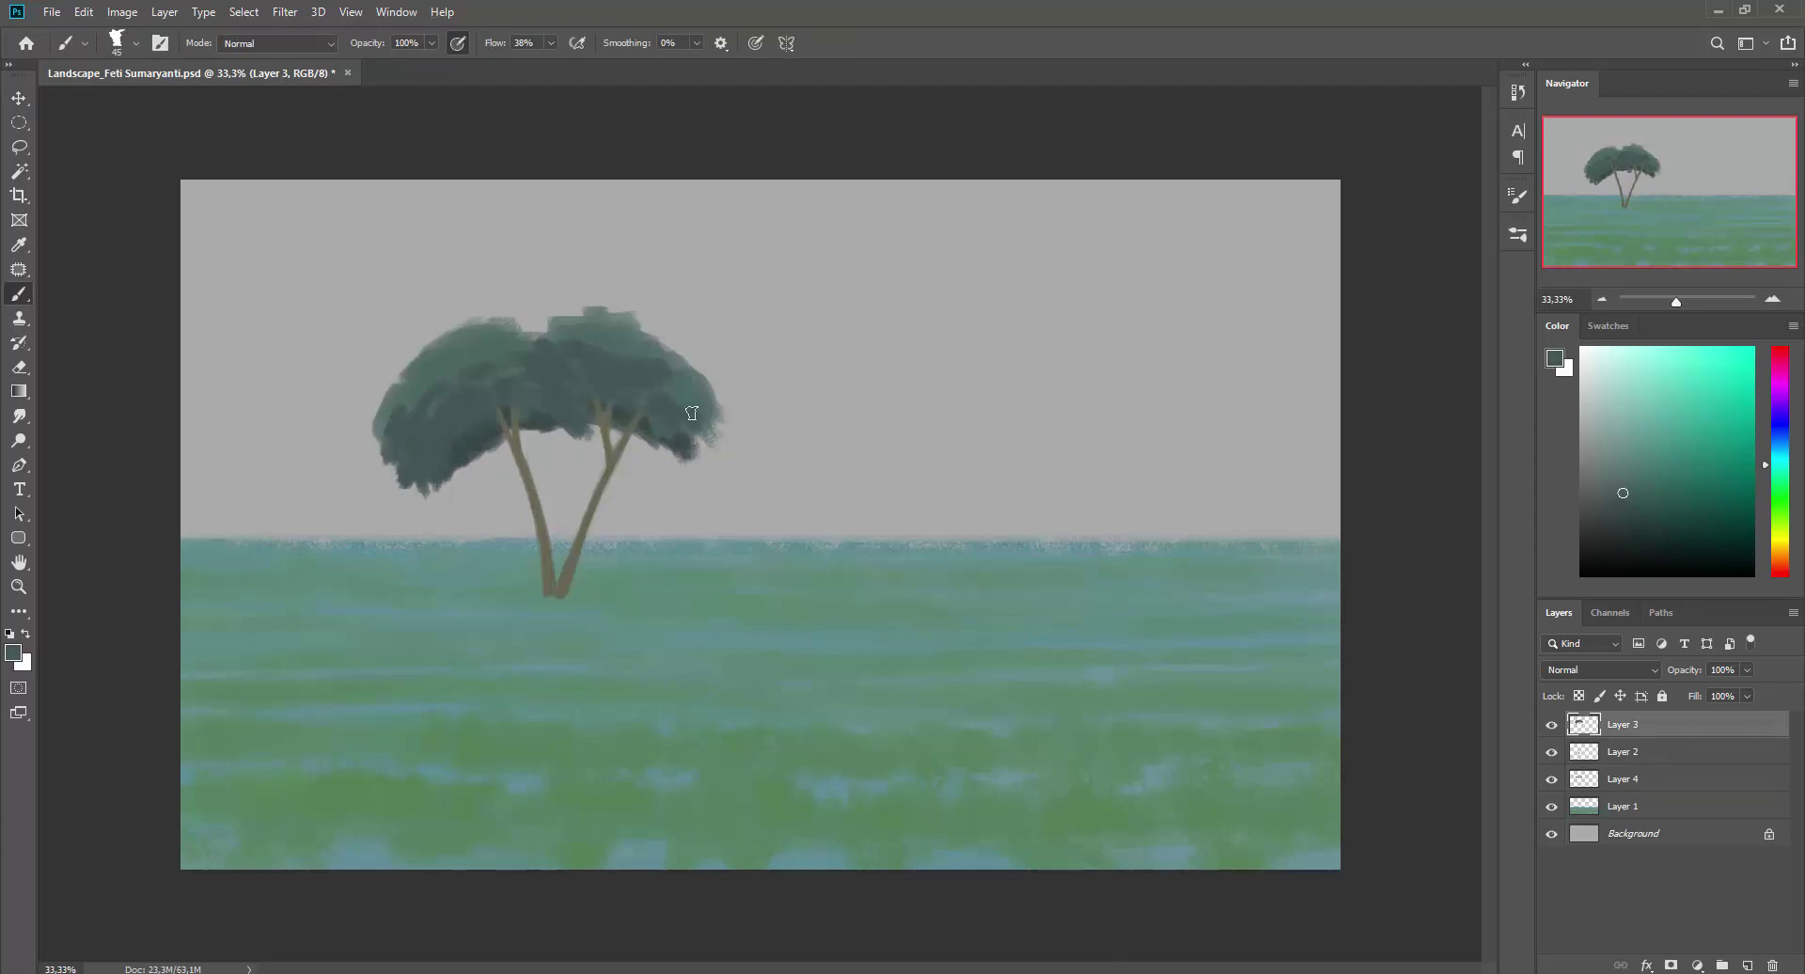
{"action": "left_click_drag", "start_coordinate": [693, 409], "coordinate": [715, 479]}
{"action": "left_click", "coordinate": [538, 432], "text": "alt"}
Paint a thin extra branch into the canopy on the trunk layer.
{"action": "key", "text": "alt+bracketleft"}
{"action": "key", "text": "alt+bracketleft"}
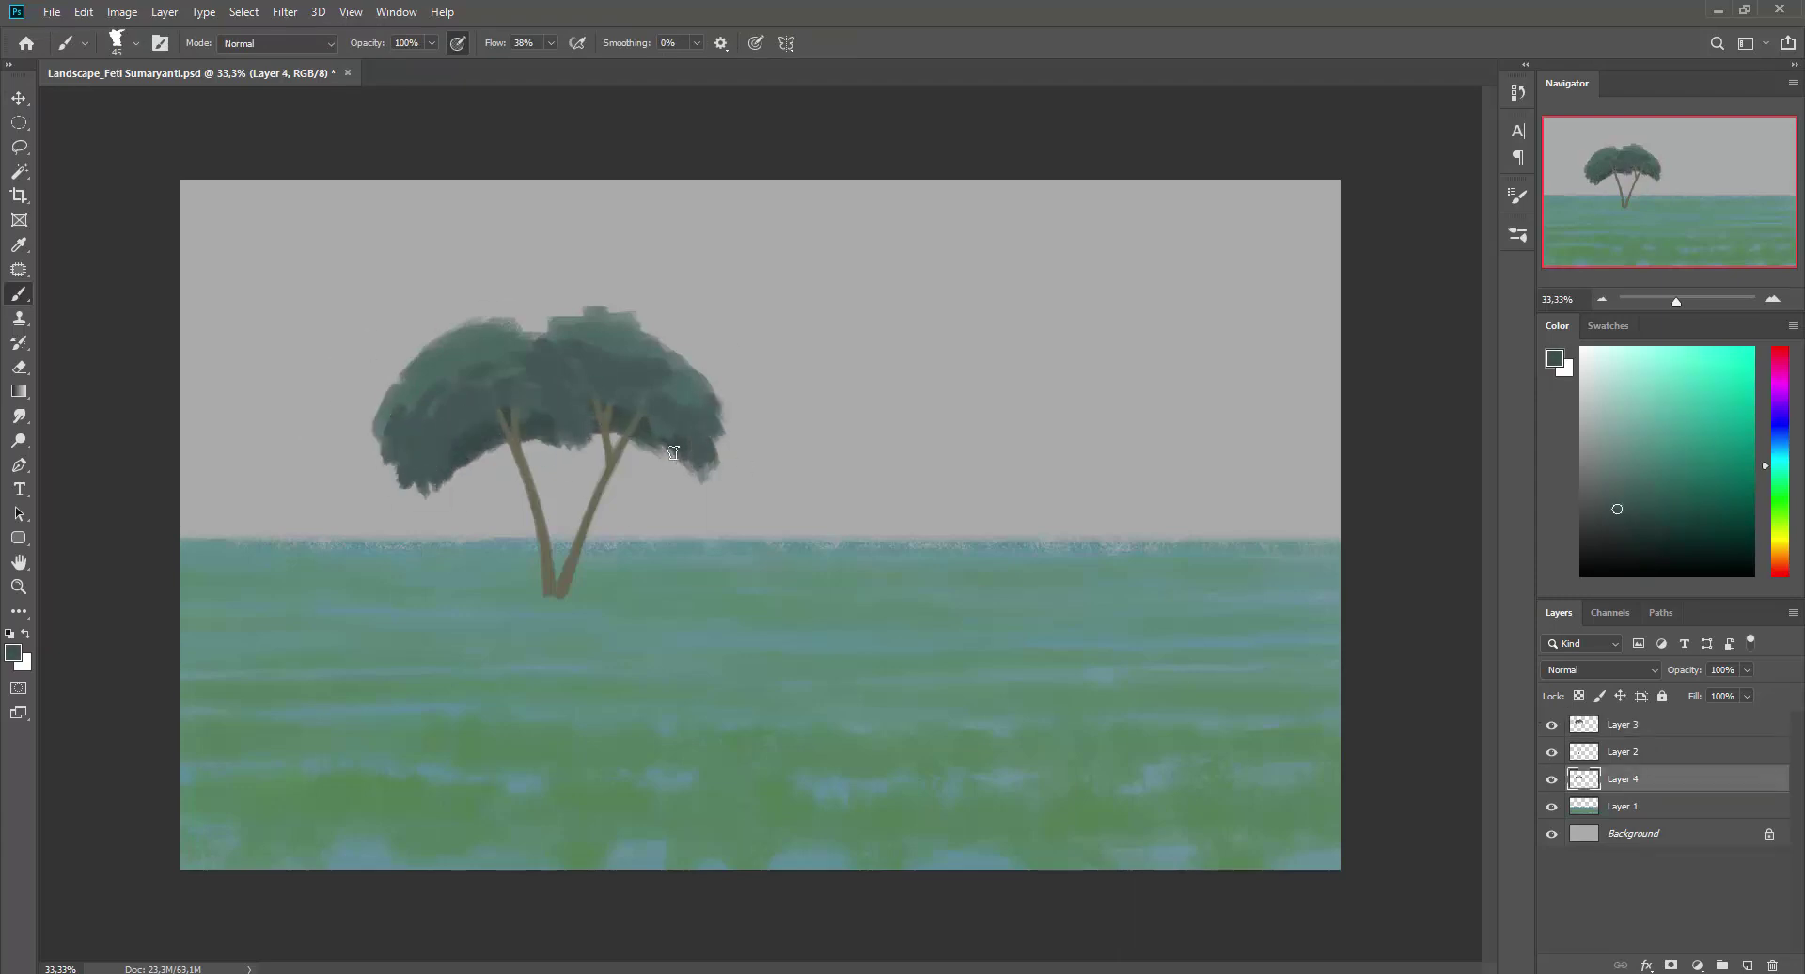
{"action": "key", "text": "alt+bracketright"}
{"action": "left_click", "coordinate": [536, 465], "text": "alt"}
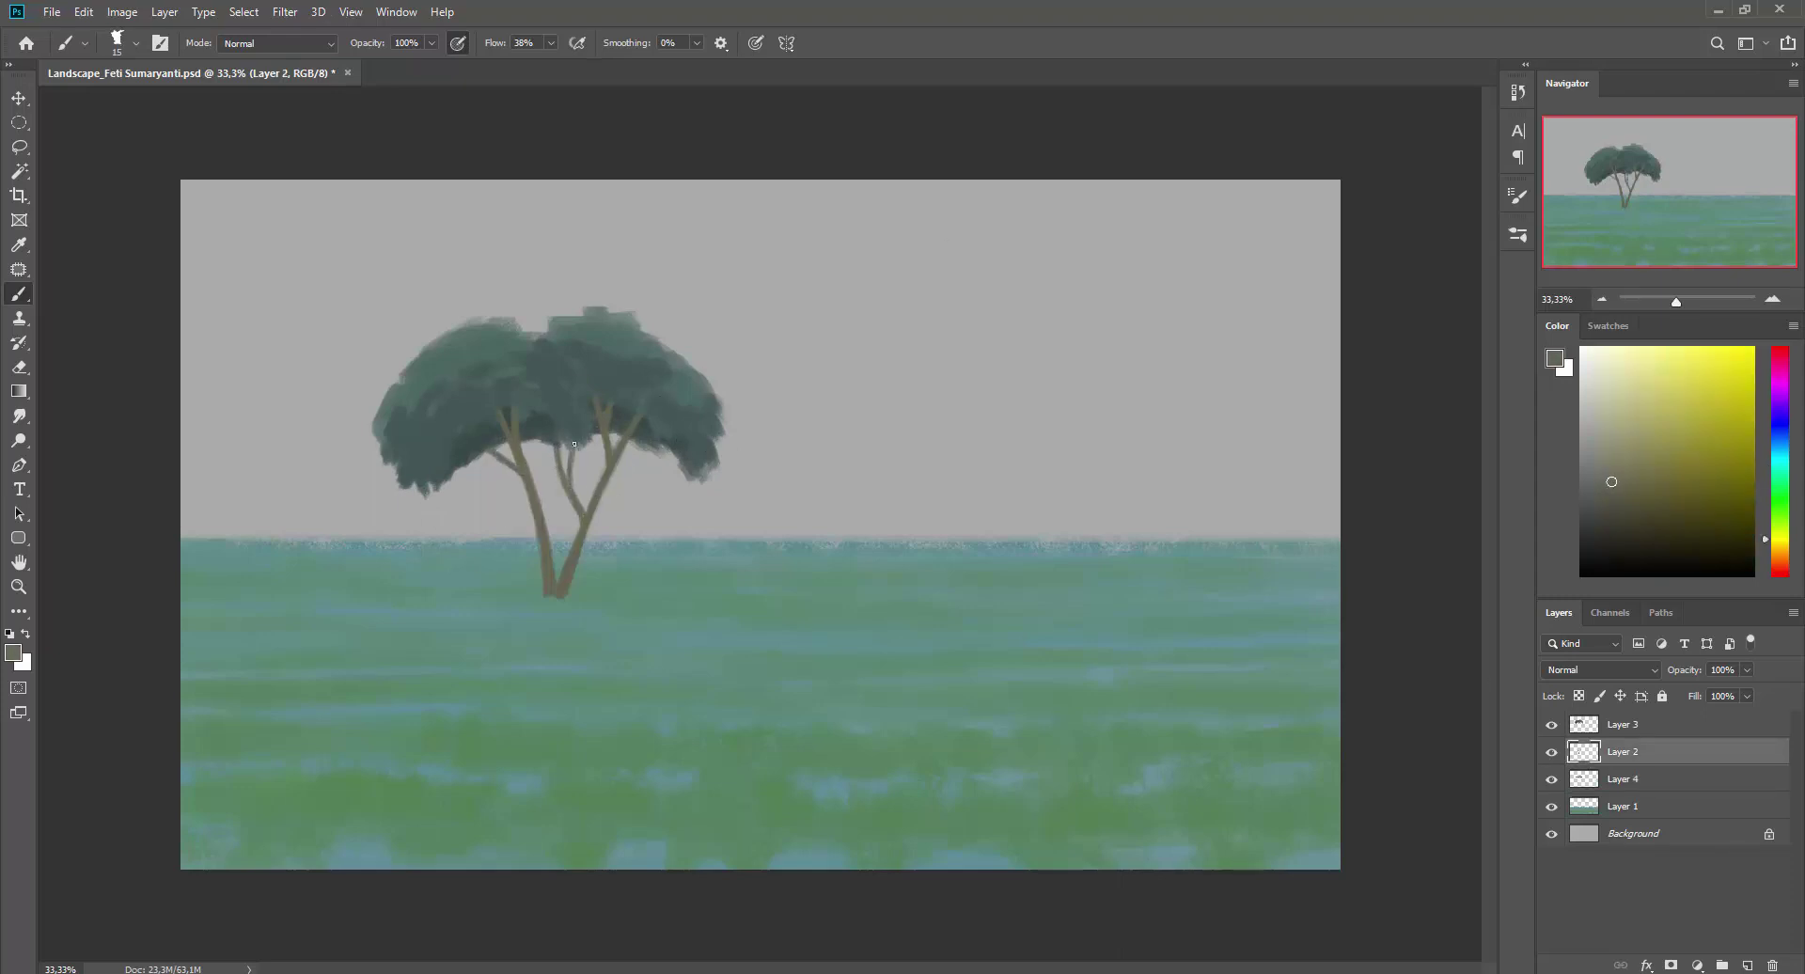
{"action": "left_click_drag", "start_coordinate": [482, 460], "coordinate": [524, 495]}
{"action": "key", "text": "bracketright"}
{"action": "key", "text": "bracketright"}
{"action": "key", "text": "alt+bracketright"}
{"action": "left_click", "coordinate": [588, 395], "text": "alt"}
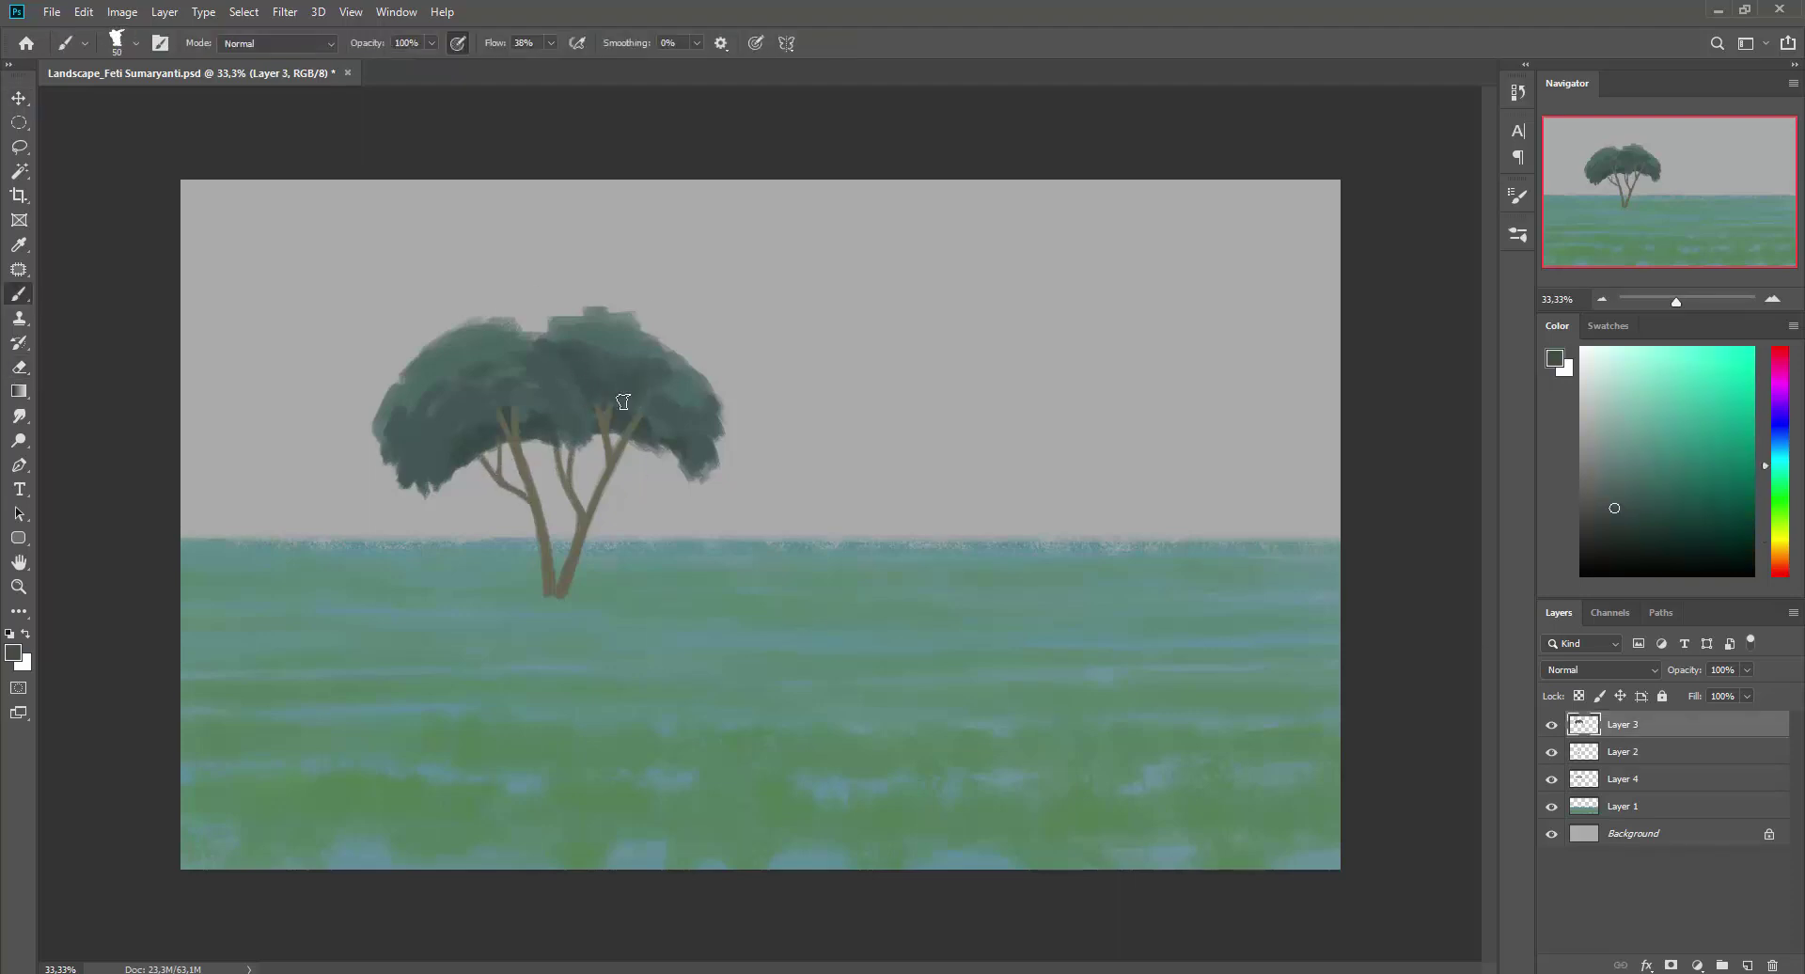
Merge trunk and canopy into Layer 3 and add a sky layer above Background.
{"action": "key", "text": "v"}
{"action": "key", "text": "ctrl+e"}
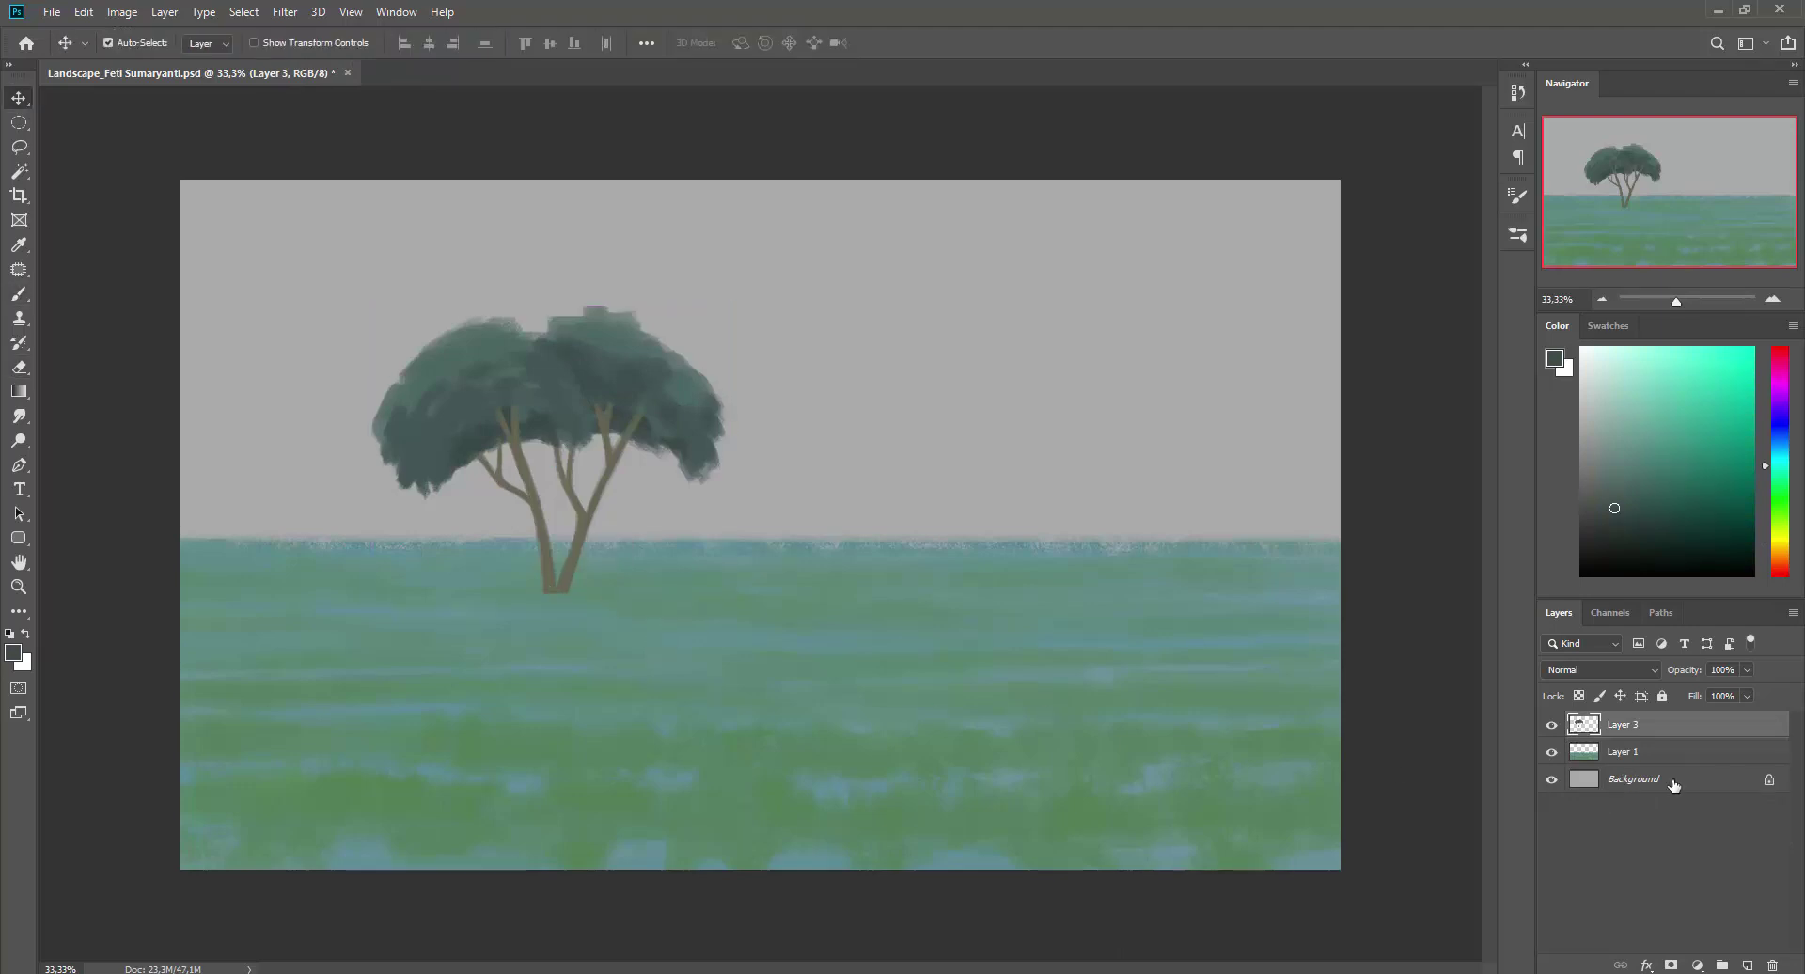
{"action": "left_click", "coordinate": [1635, 779]}
{"action": "key", "text": "ctrl+shift+alt+n"}
{"action": "key", "text": "g"}
{"action": "left_click", "coordinate": [894, 330], "text": "alt"}
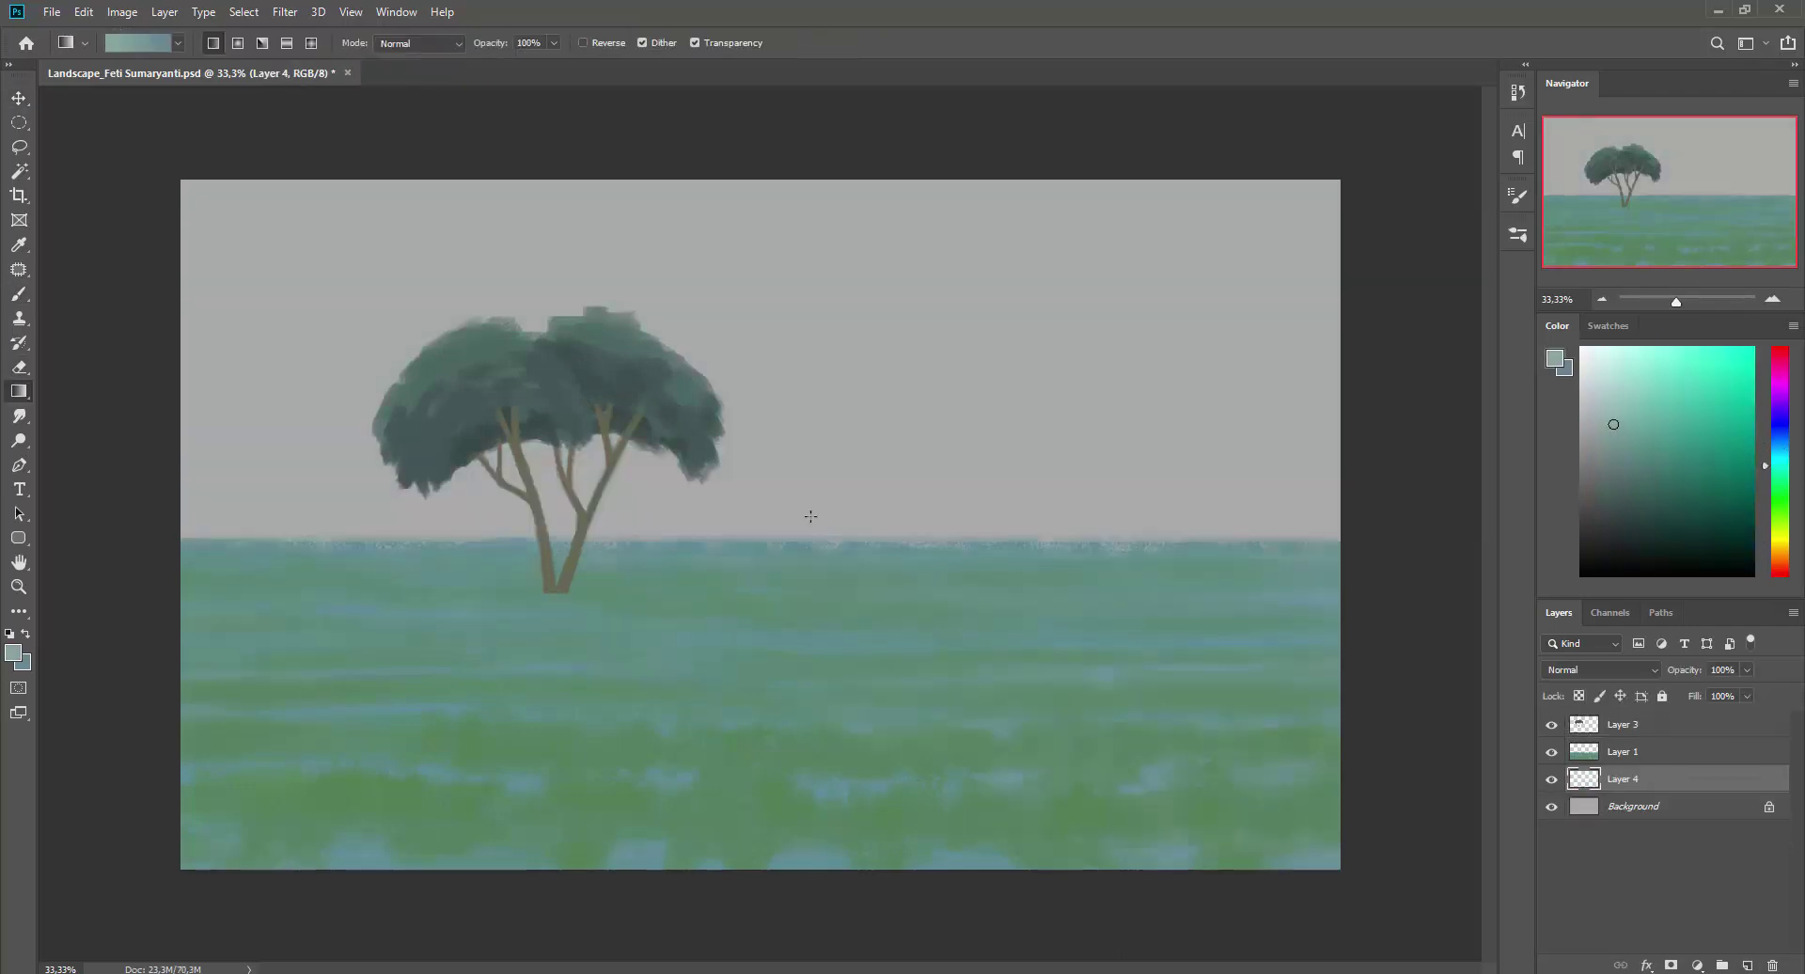
Fill the sky layer with a dark-to-light grey-teal gradient.
{"action": "left_click_drag", "start_coordinate": [810, 516], "coordinate": [810, 217]}
{"action": "key", "text": "ctrl+bracketright"}
{"action": "key", "text": "b"}
{"action": "key", "text": "alt+bracketright"}
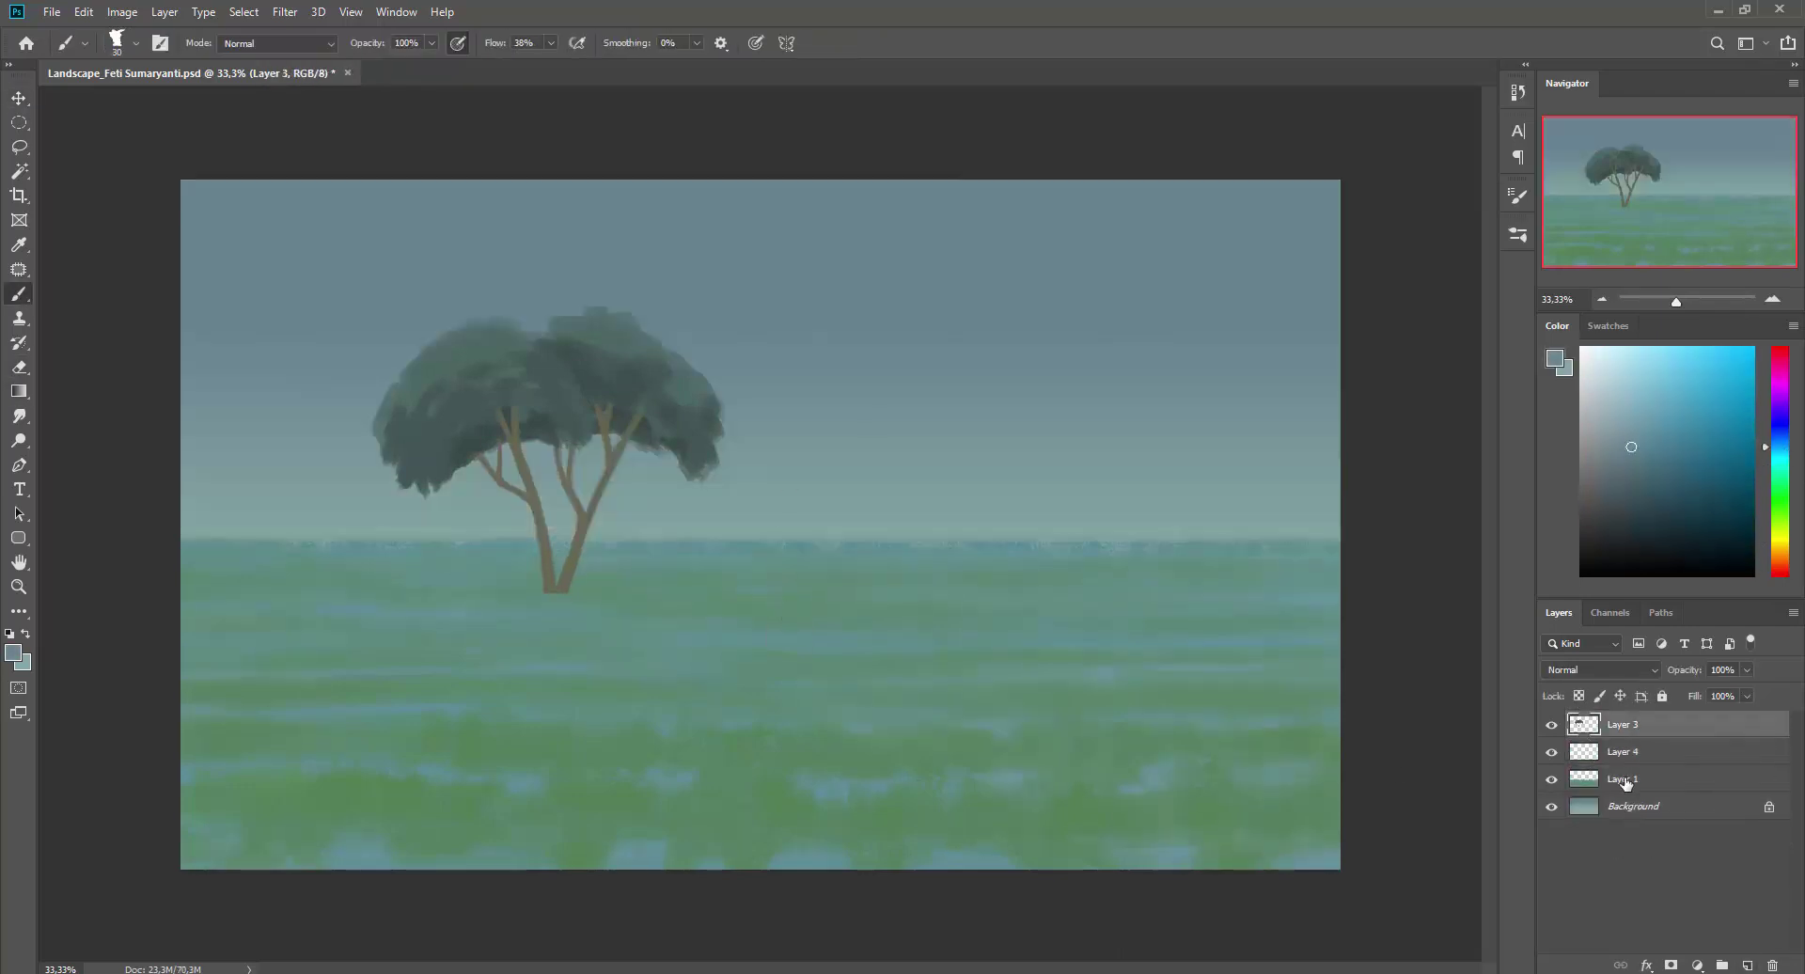
{"action": "left_click", "coordinate": [1625, 782]}
Brush dark green grass streaks across Layer 1's meadow, from foreground up to the horizon.
{"action": "mouse_move", "coordinate": [189, 789]}
{"action": "left_mouse_down"}
{"action": "mouse_move", "coordinate": [741, 820]}
{"action": "mouse_move", "coordinate": [1335, 810]}
{"action": "left_mouse_up"}
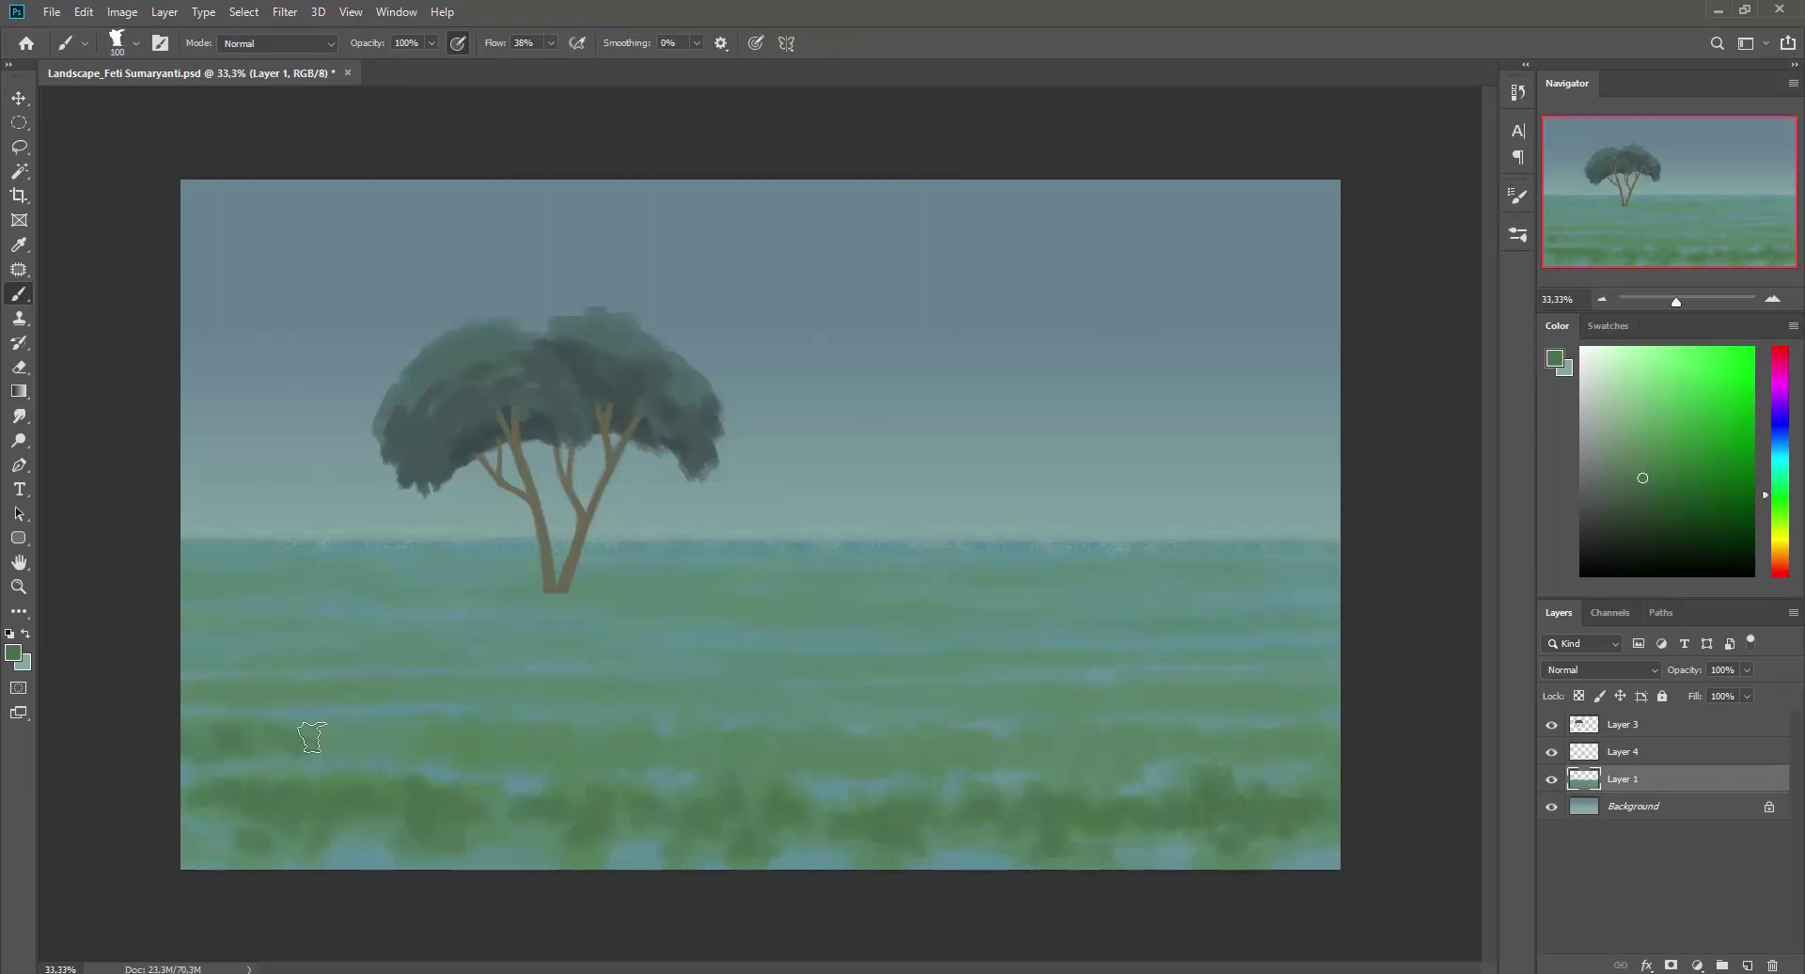
{"action": "mouse_move", "coordinate": [312, 737]}
{"action": "left_mouse_down"}
{"action": "mouse_move", "coordinate": [978, 757]}
{"action": "mouse_move", "coordinate": [1297, 728]}
{"action": "mouse_move", "coordinate": [1055, 695]}
{"action": "mouse_move", "coordinate": [393, 699]}
{"action": "left_mouse_up"}
{"action": "key", "text": "bracketleft"}
{"action": "left_click_drag", "start_coordinate": [738, 670], "coordinate": [1071, 679]}
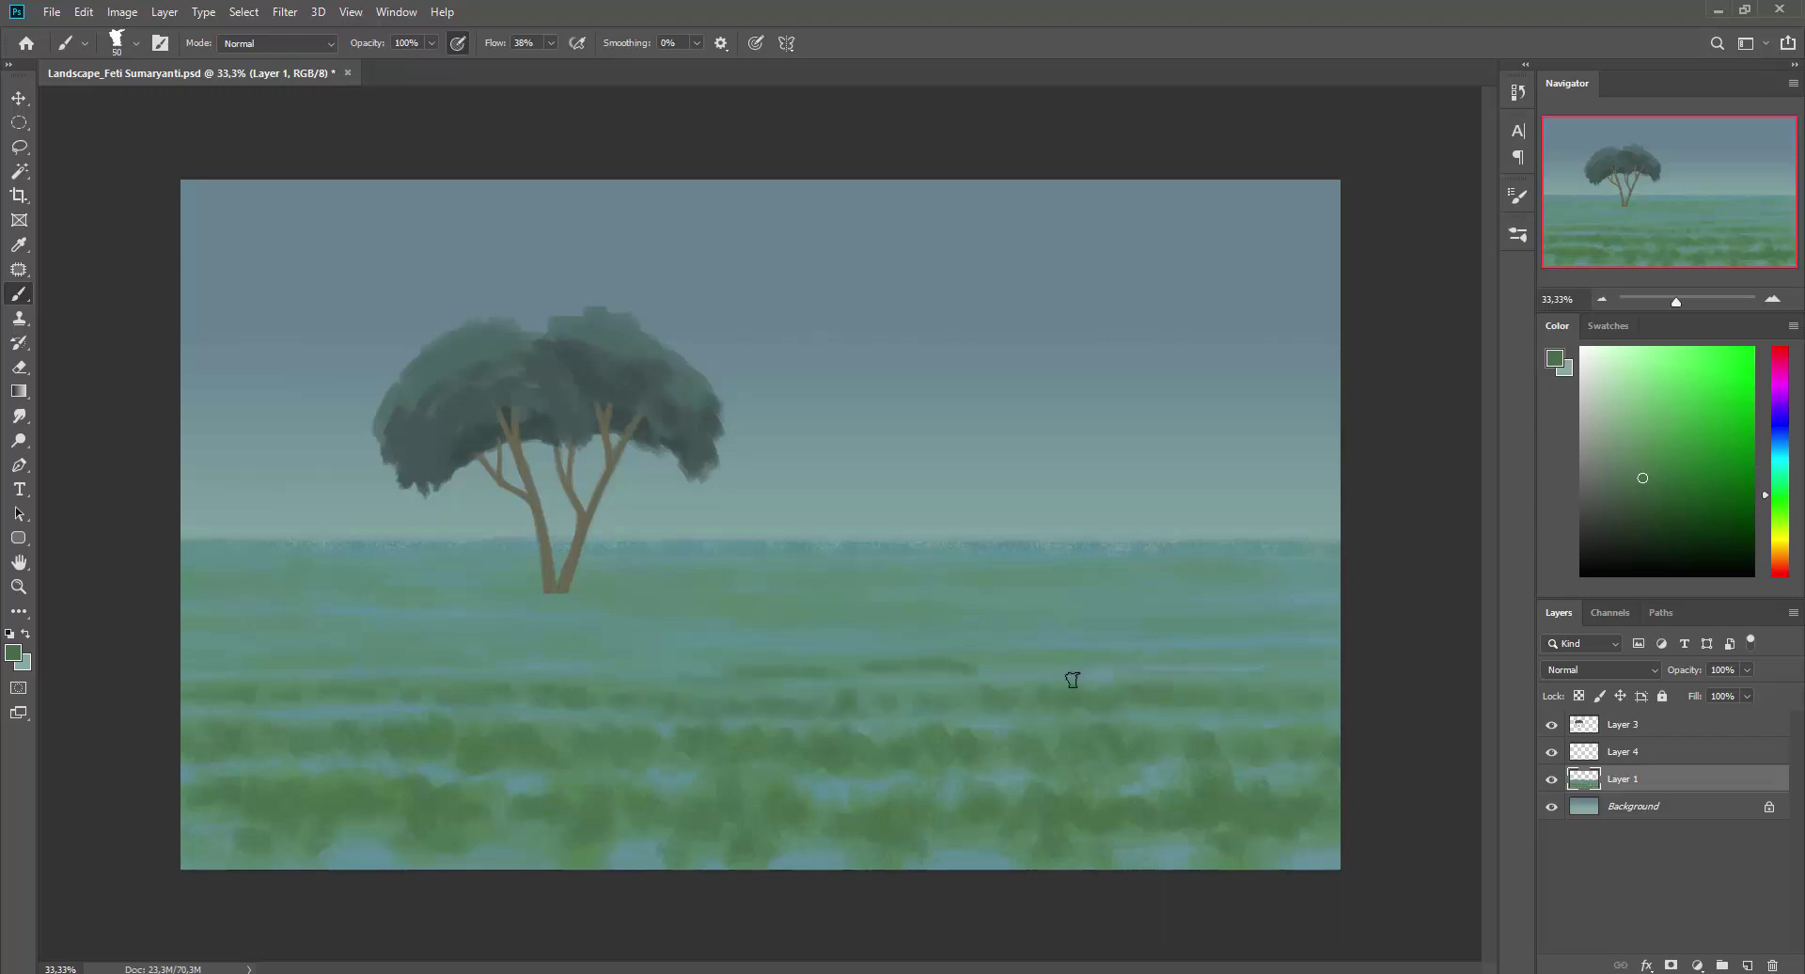
{"action": "left_click_drag", "start_coordinate": [183, 628], "coordinate": [649, 635]}
{"action": "left_click_drag", "start_coordinate": [423, 594], "coordinate": [700, 600]}
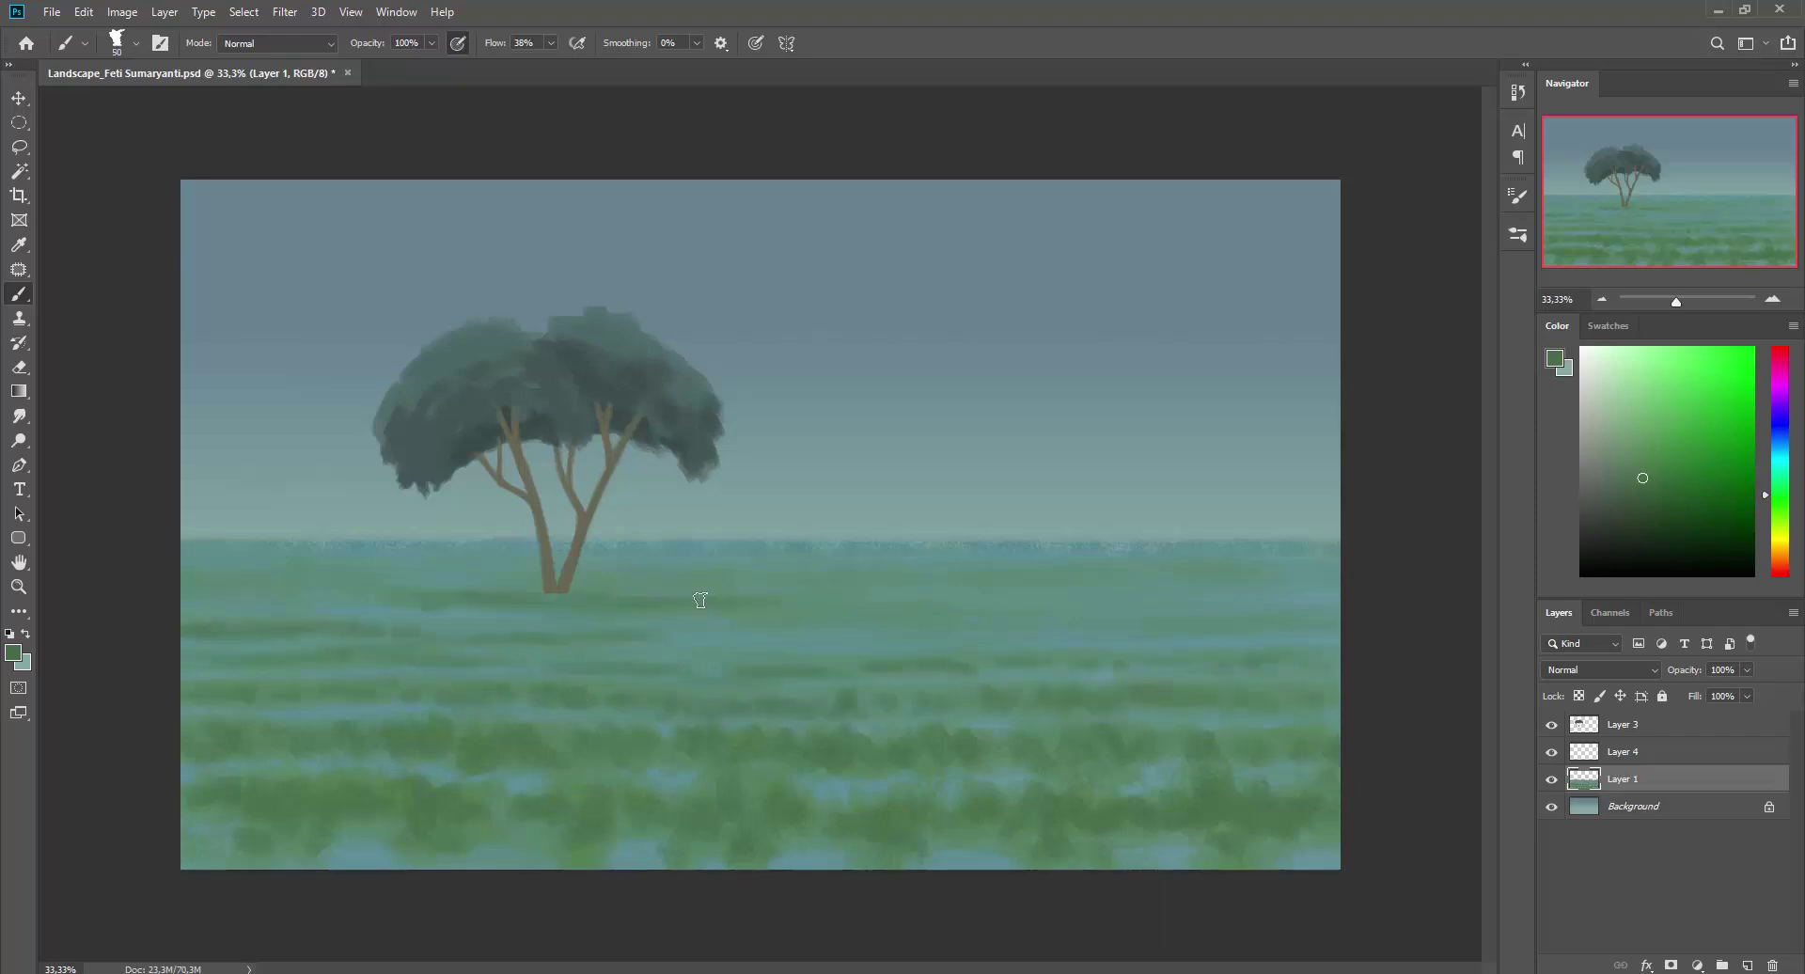
{"action": "left_click_drag", "start_coordinate": [1192, 579], "coordinate": [188, 562]}
Paint a trial grey-teal cloud at the sky's right and revert it through History.
{"action": "left_click", "coordinate": [1090, 432], "text": "alt"}
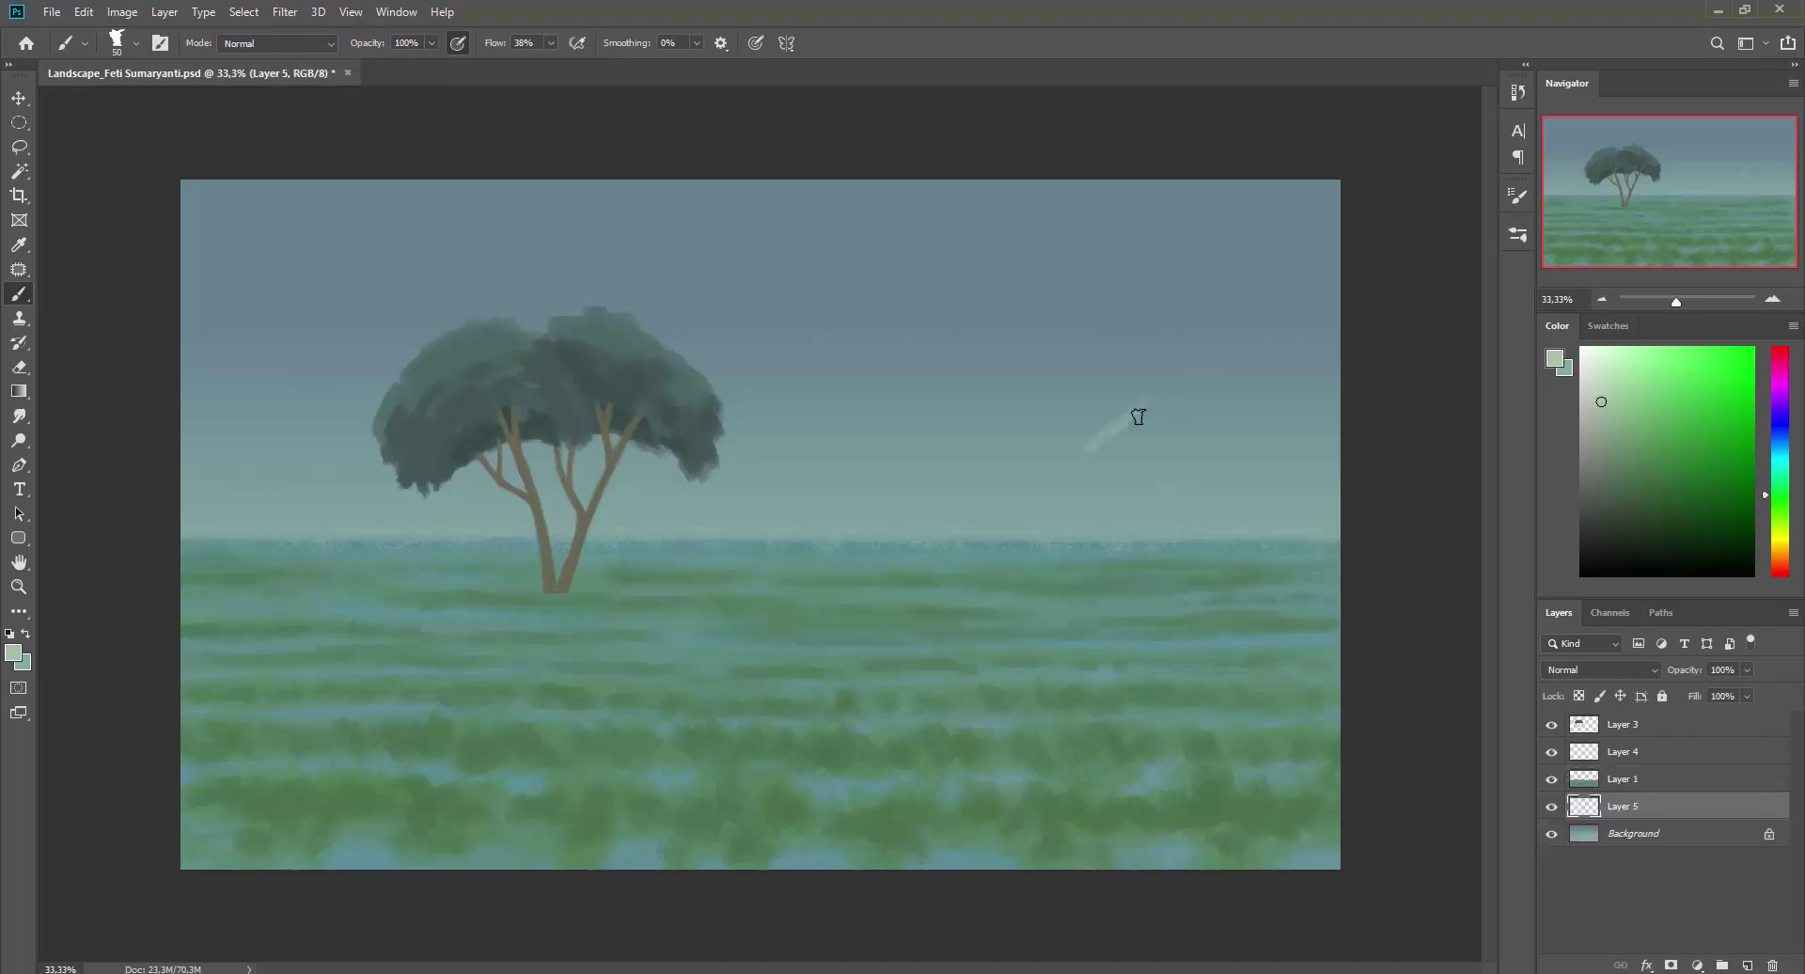
{"action": "left_click_drag", "start_coordinate": [1236, 404], "coordinate": [1059, 462]}
{"action": "key", "text": "z"}
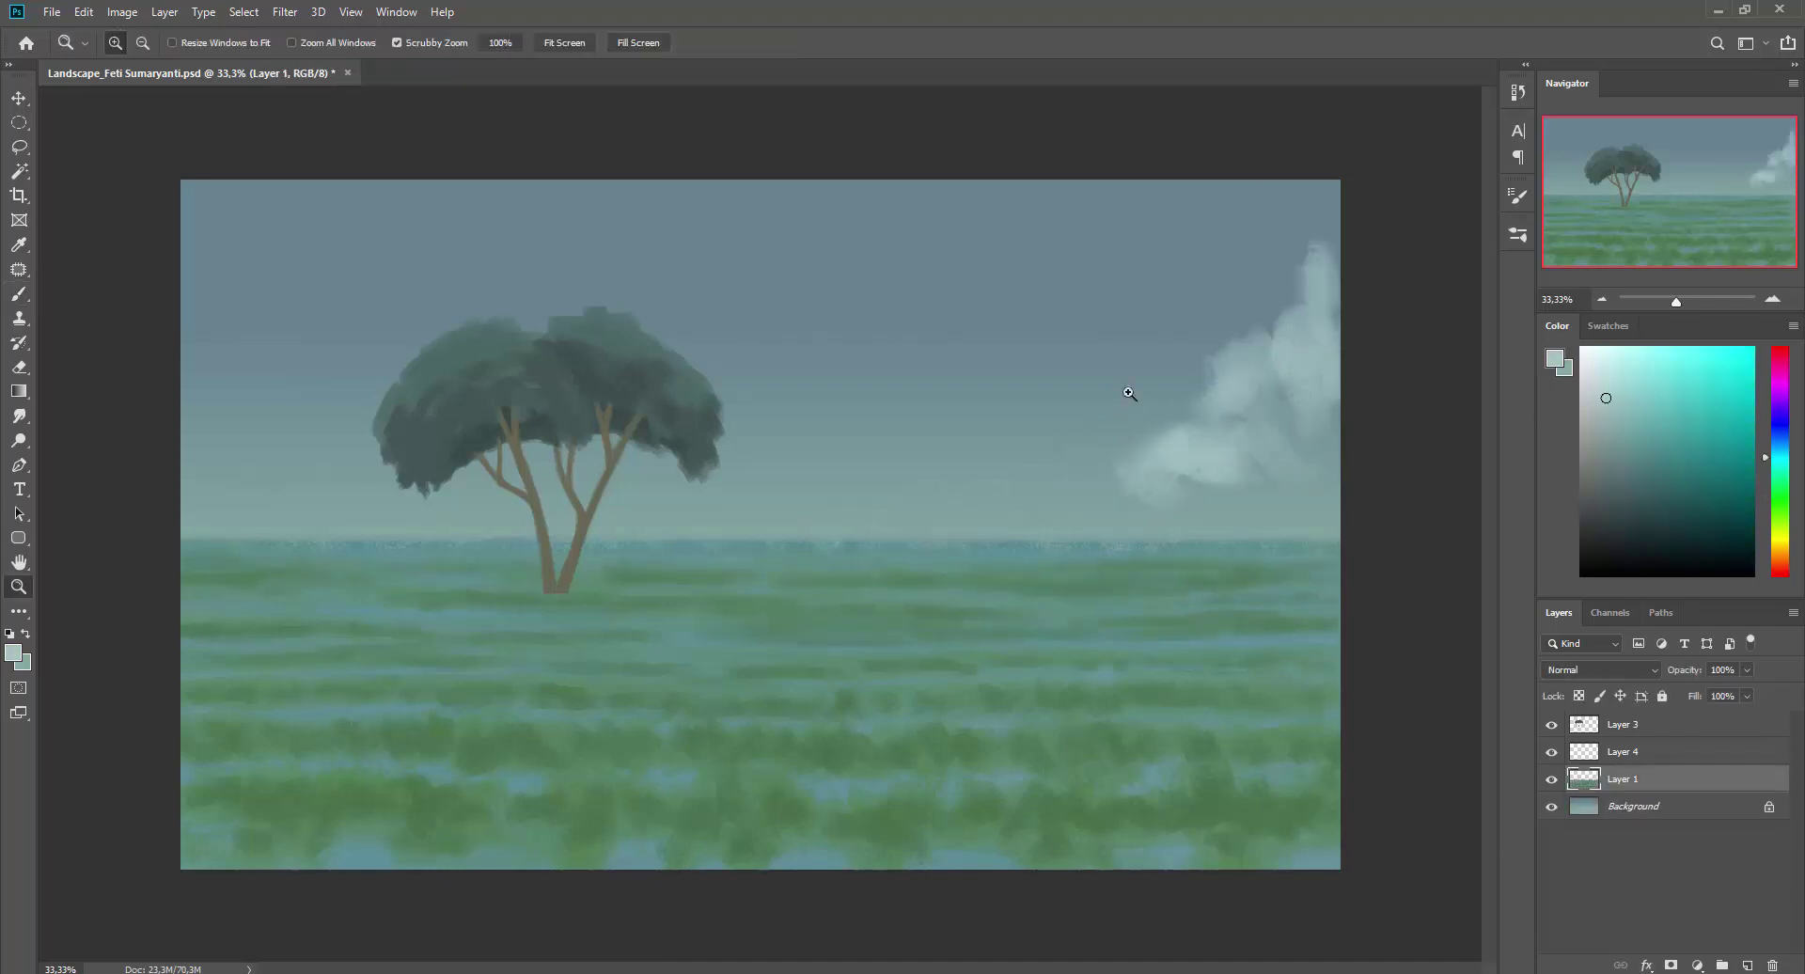
{"action": "left_click", "coordinate": [1517, 91]}
{"action": "left_click", "coordinate": [1379, 439]}
{"action": "left_click", "coordinate": [1370, 507]}
Brush large pale billowing clouds on the sky layer and move it below the meadow.
{"action": "left_click", "coordinate": [1622, 751]}
{"action": "key", "text": "b"}
{"action": "mouse_move", "coordinate": [1362, 451]}
{"action": "left_mouse_down"}
{"action": "mouse_move", "coordinate": [1140, 467]}
{"action": "mouse_move", "coordinate": [1198, 341]}
{"action": "mouse_move", "coordinate": [718, 516]}
{"action": "left_mouse_up"}
{"action": "key", "text": "ctrl+bracketleft"}
{"action": "mouse_move", "coordinate": [910, 475]}
{"action": "left_mouse_down"}
{"action": "mouse_move", "coordinate": [696, 495]}
{"action": "mouse_move", "coordinate": [1145, 229]}
{"action": "mouse_move", "coordinate": [1281, 314]}
{"action": "mouse_move", "coordinate": [470, 522]}
{"action": "mouse_move", "coordinate": [330, 499]}
{"action": "mouse_move", "coordinate": [434, 283]}
{"action": "mouse_move", "coordinate": [391, 335]}
{"action": "mouse_move", "coordinate": [1080, 241]}
{"action": "mouse_move", "coordinate": [1216, 394]}
{"action": "mouse_move", "coordinate": [735, 474]}
{"action": "mouse_move", "coordinate": [1316, 189]}
{"action": "mouse_move", "coordinate": [290, 415]}
{"action": "mouse_move", "coordinate": [262, 302]}
{"action": "left_mouse_up"}
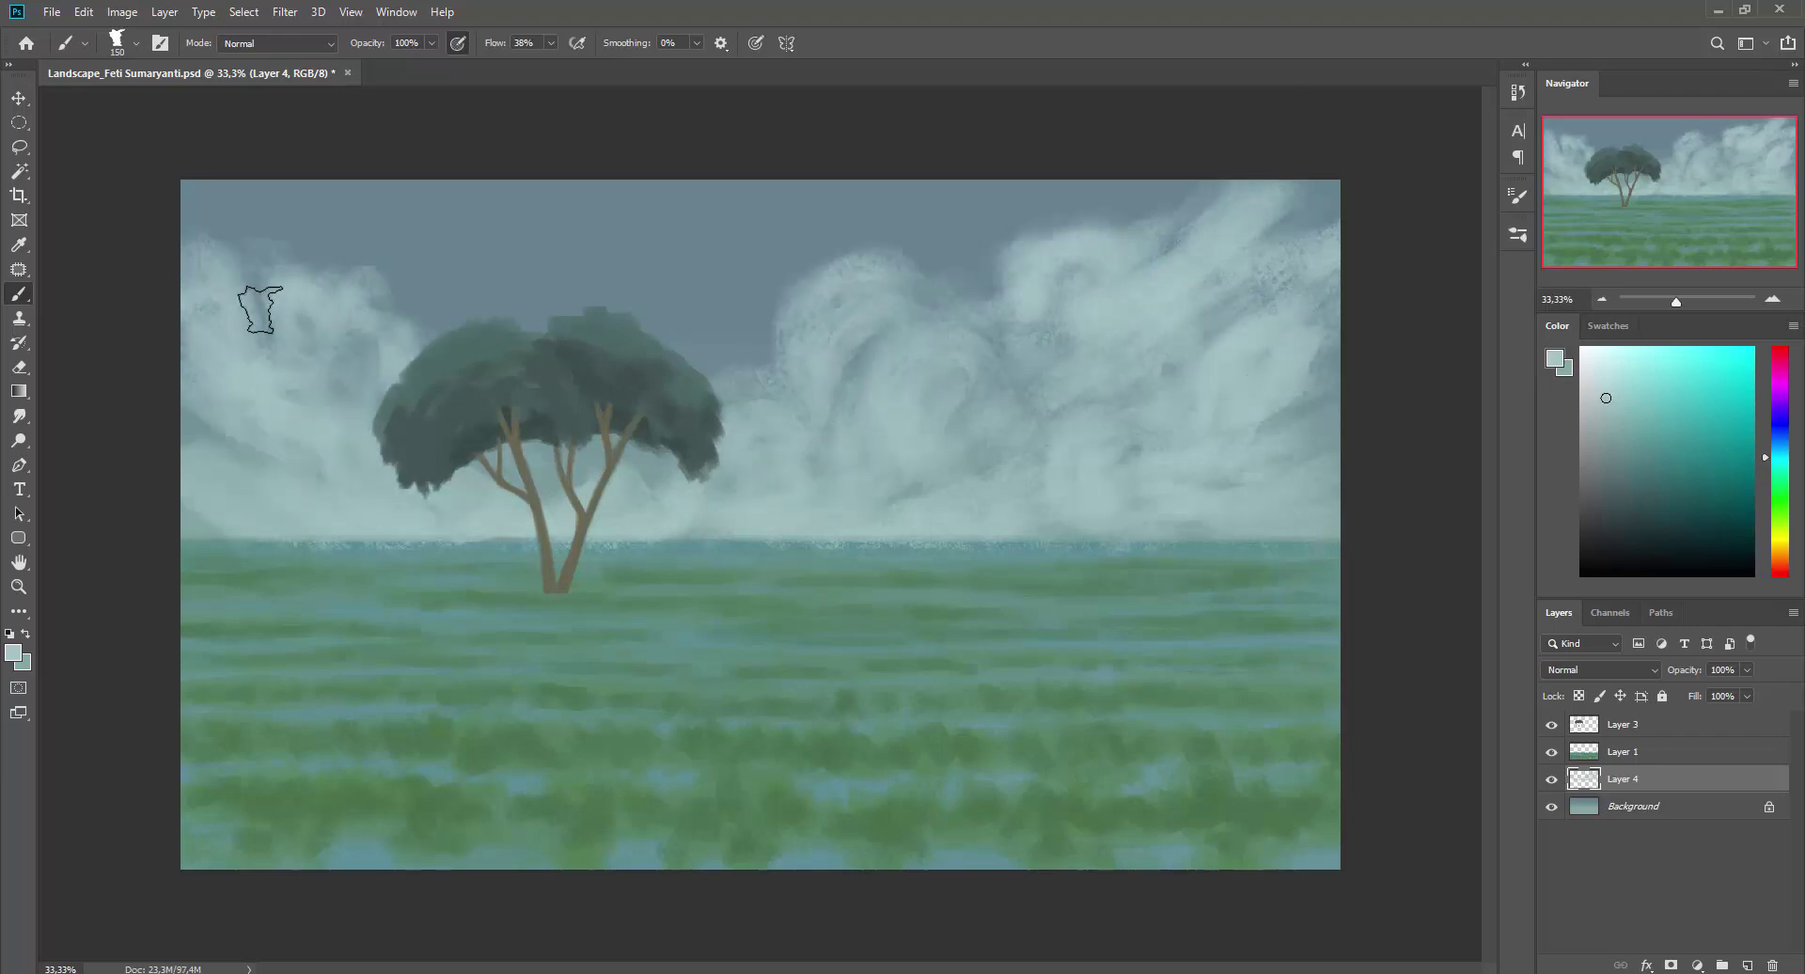
{"action": "mouse_move", "coordinate": [786, 438]}
{"action": "left_mouse_down"}
{"action": "mouse_move", "coordinate": [1091, 354]}
{"action": "mouse_move", "coordinate": [272, 442]}
{"action": "mouse_move", "coordinate": [266, 306]}
{"action": "mouse_move", "coordinate": [1250, 140]}
{"action": "left_mouse_up"}
{"action": "key", "text": "bracketleft"}
{"action": "key", "text": "bracketleft"}
{"action": "key", "text": "bracketleft"}
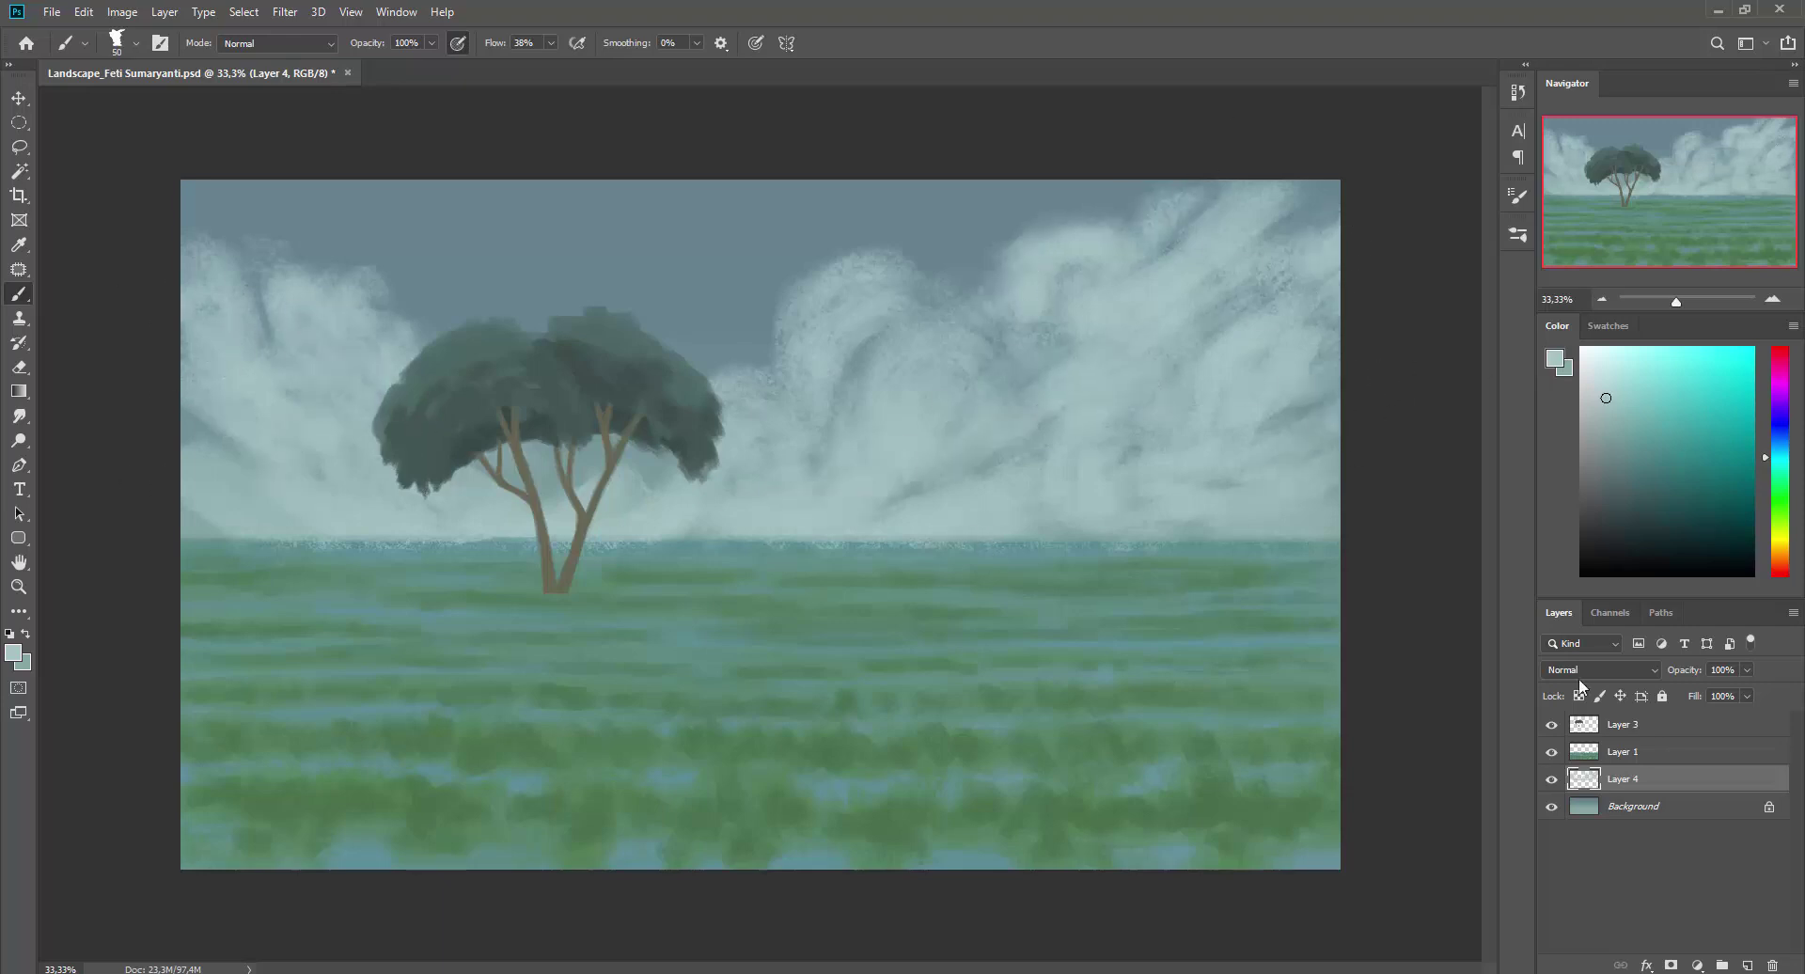
{"action": "left_click", "coordinate": [1623, 751]}
{"action": "right_click", "coordinate": [926, 669]}
Set the brush to Overlay at 30% opacity and glaze the lower grass darker green.
{"action": "key", "text": "3"}
{"action": "left_click", "coordinate": [282, 43]}
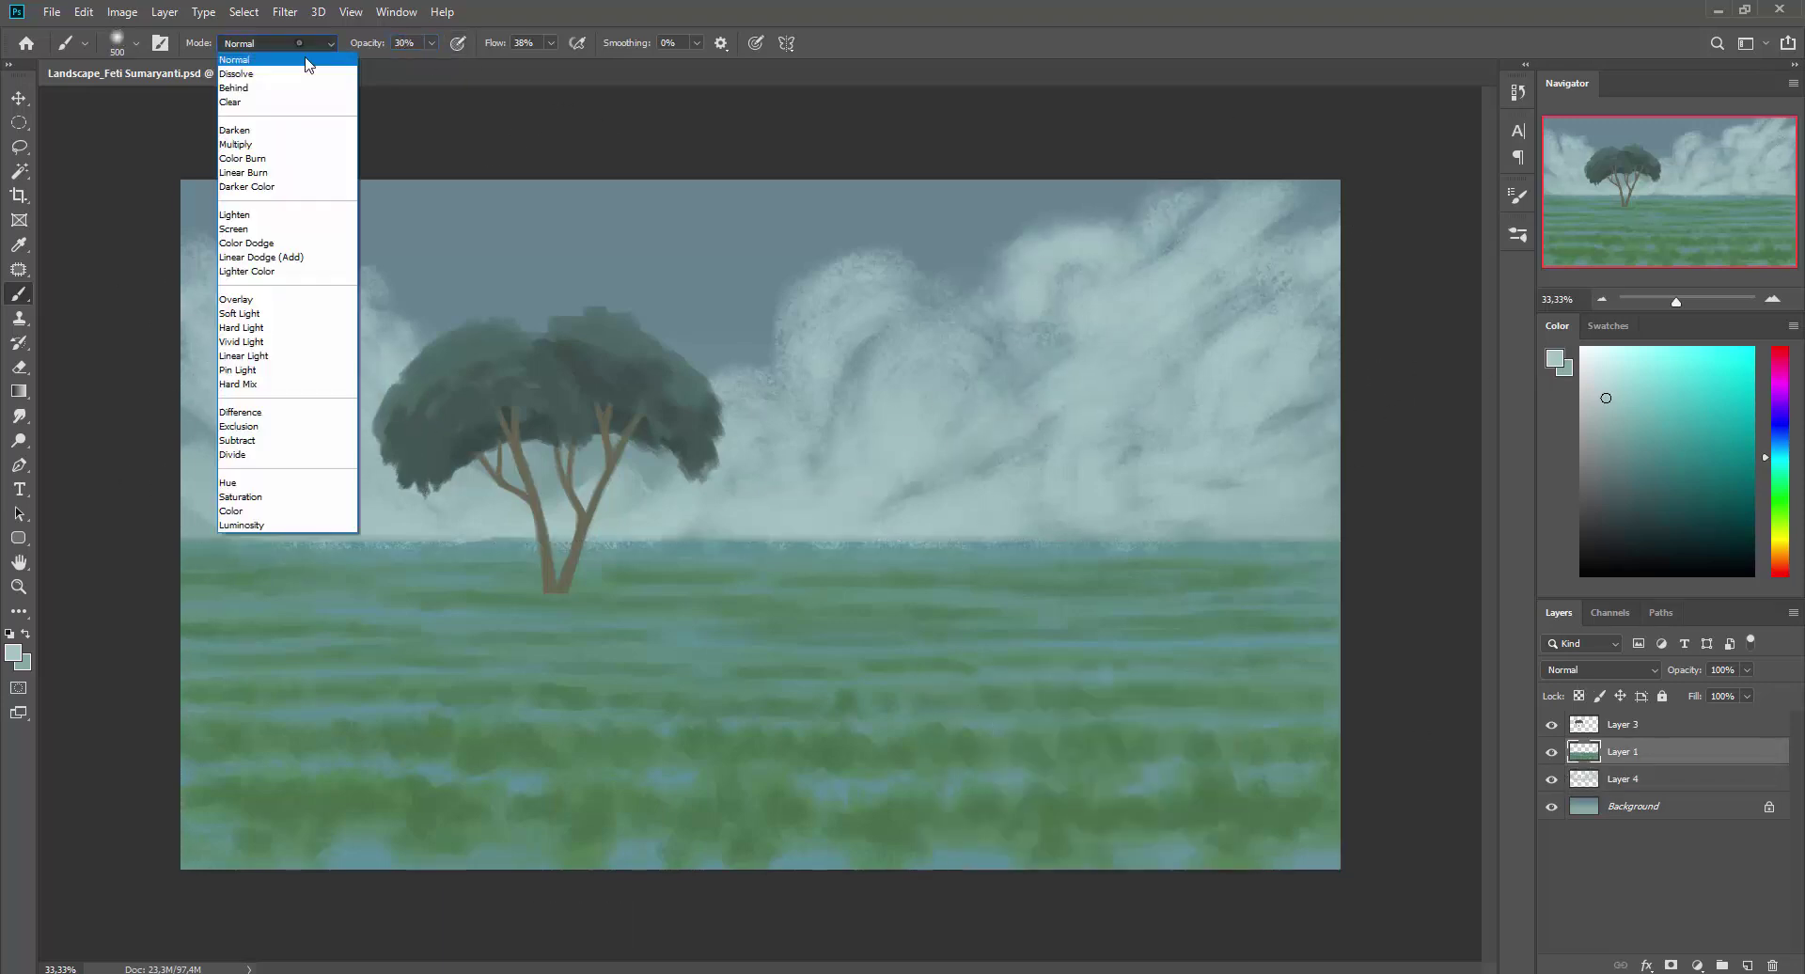
{"action": "left_click", "coordinate": [236, 299]}
{"action": "left_click", "coordinate": [1099, 632], "text": "alt"}
{"action": "key", "text": "bracketright"}
{"action": "key", "text": "bracketright"}
{"action": "left_click_drag", "start_coordinate": [1222, 799], "coordinate": [311, 789]}
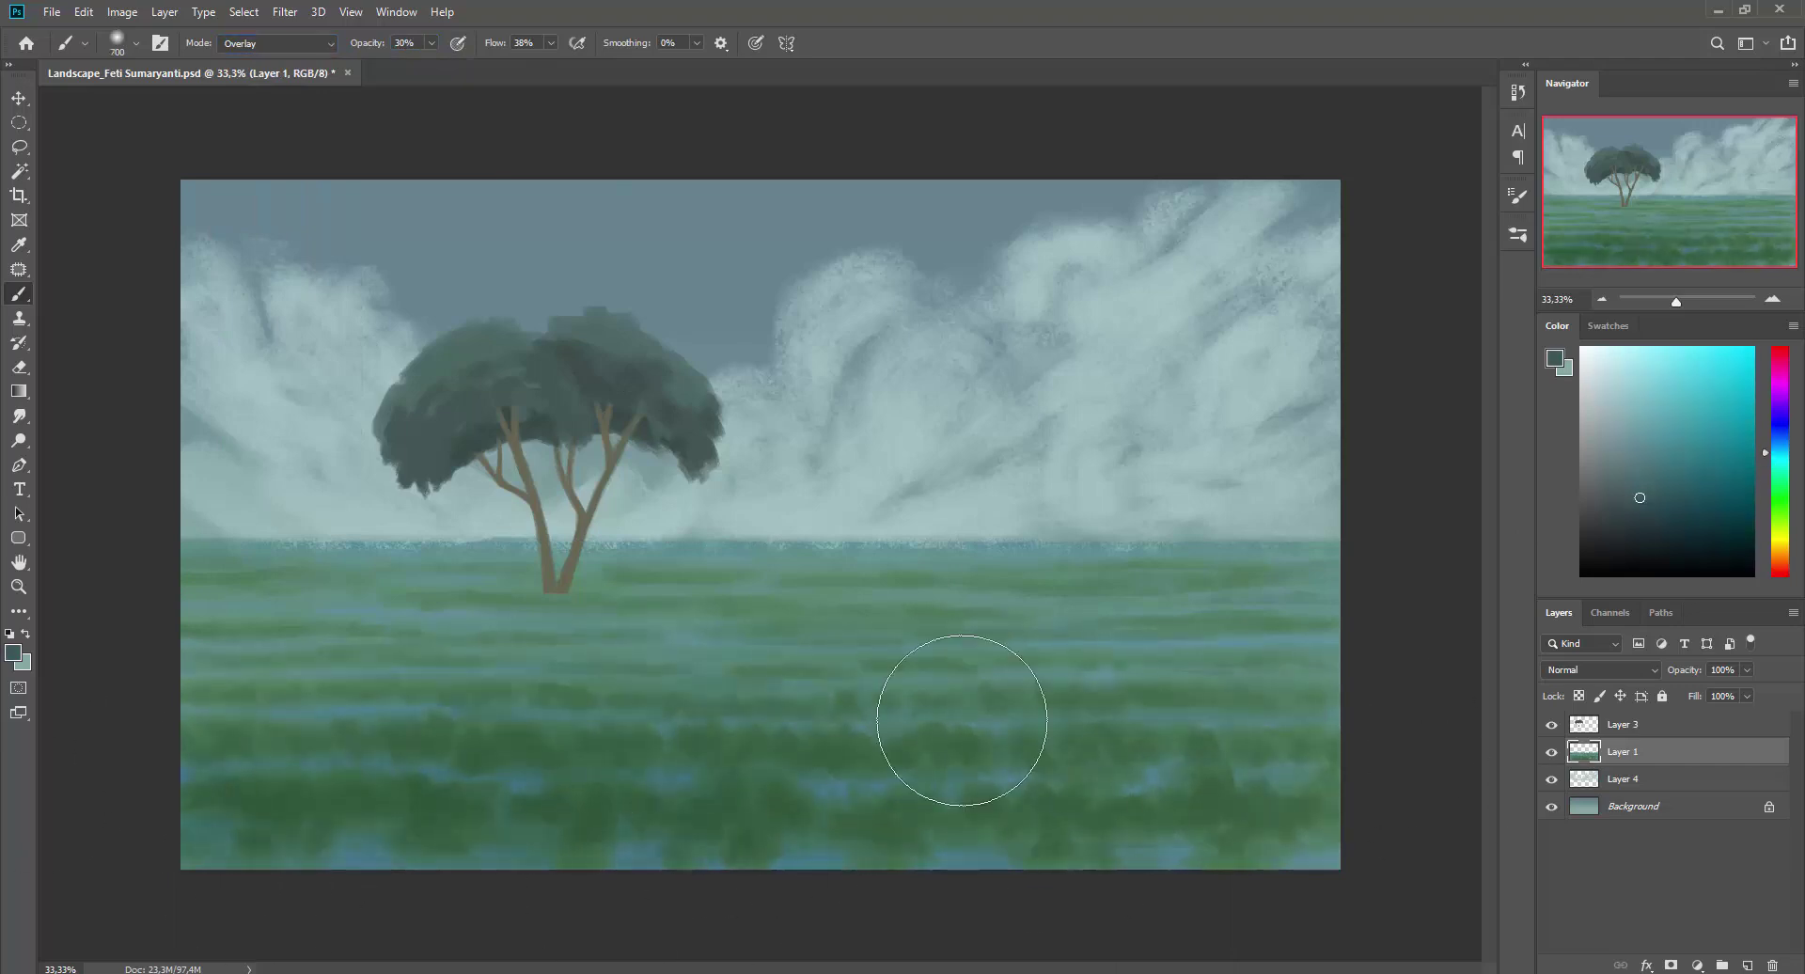
Glaze the horizon band cyan and deepen the sky to blue on the Background.
{"action": "left_click", "coordinate": [1632, 397]}
{"action": "left_click_drag", "start_coordinate": [1434, 499], "coordinate": [689, 570]}
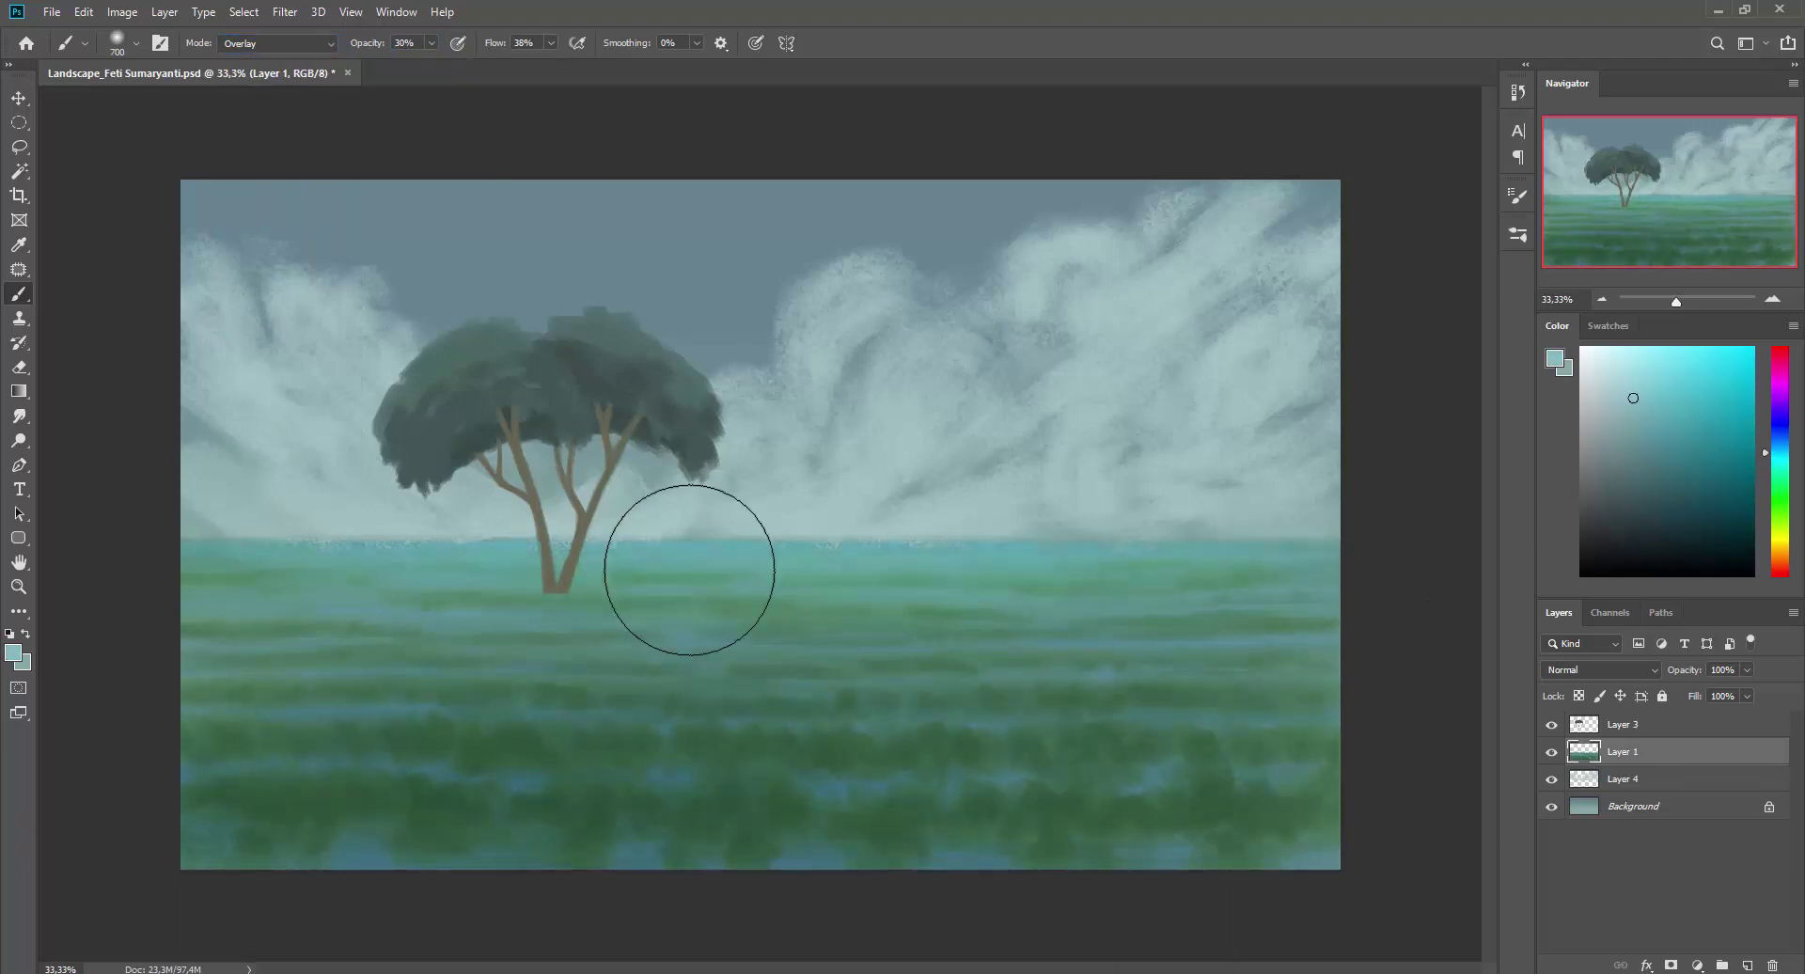
{"action": "left_click", "coordinate": [1635, 806]}
{"action": "left_click", "coordinate": [1657, 445]}
{"action": "left_click_drag", "start_coordinate": [1359, 256], "coordinate": [480, 185]}
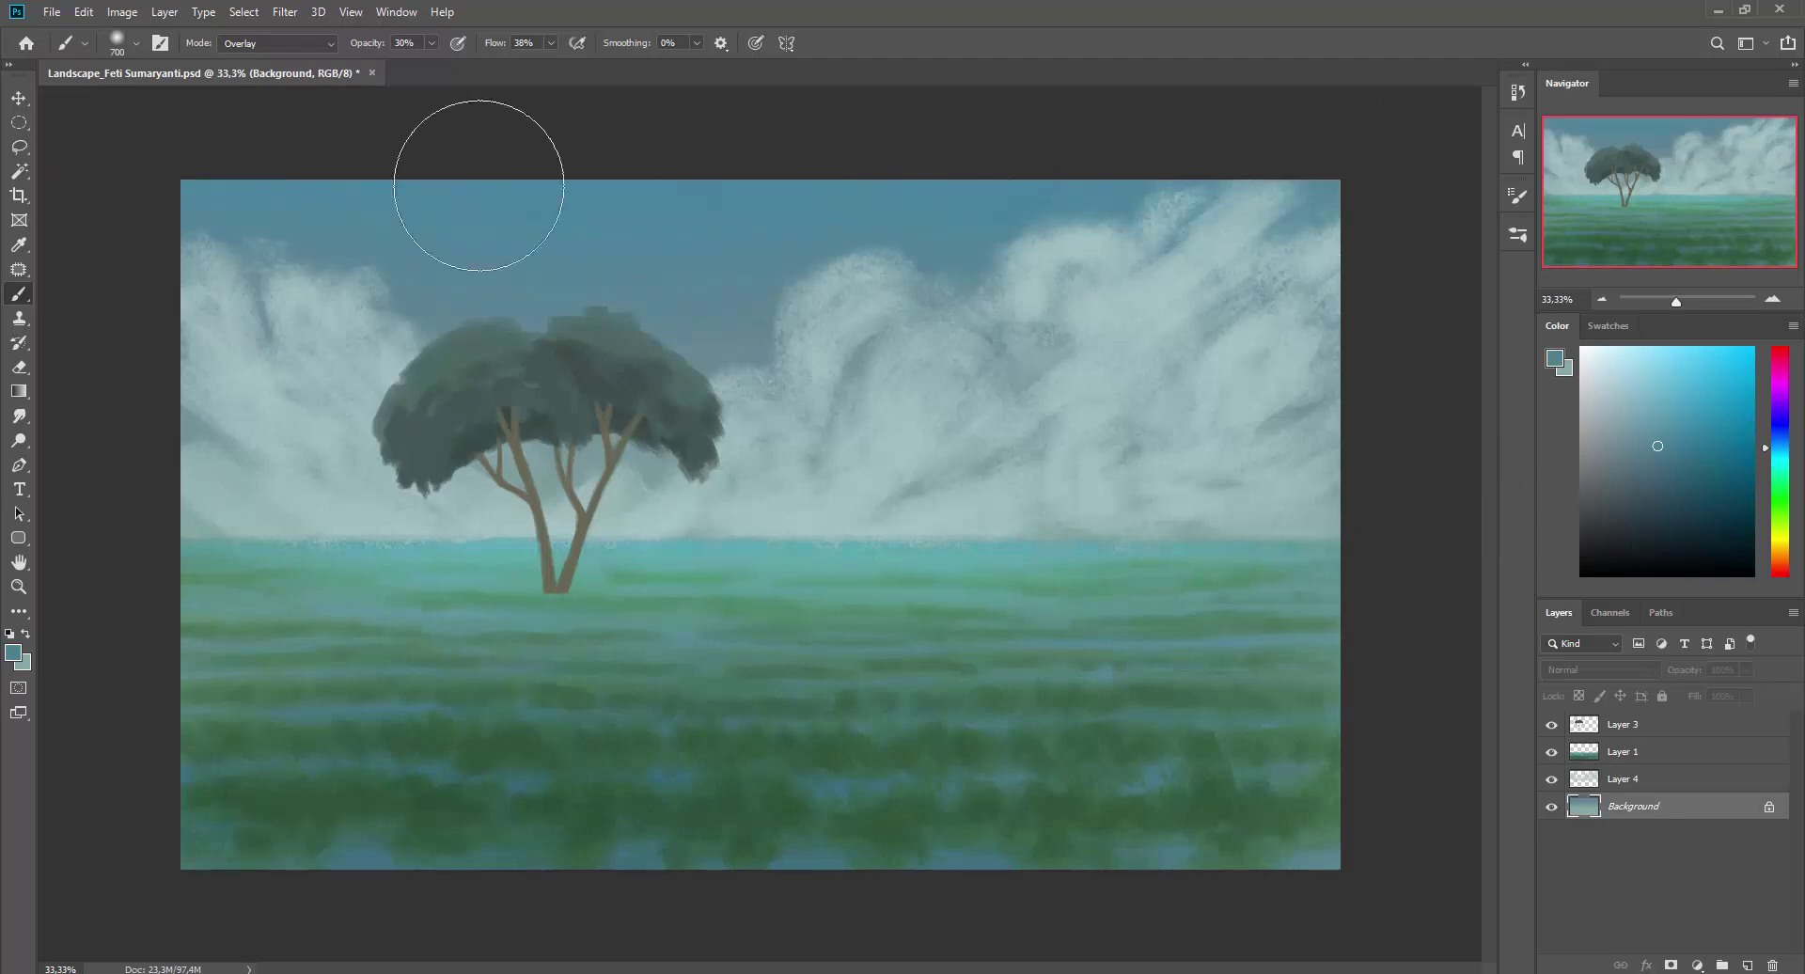
{"action": "mouse_move", "coordinate": [866, 430]}
{"action": "left_mouse_down"}
{"action": "mouse_move", "coordinate": [504, 323]}
{"action": "mouse_move", "coordinate": [350, 387]}
{"action": "left_mouse_up"}
{"action": "key", "text": "bracketleft"}
{"action": "key", "text": "bracketleft"}
{"action": "key", "text": "bracketleft"}
Darken the tree's foliage and crown with blue overlay strokes on Layer 3.
{"action": "left_click", "coordinate": [1622, 723]}
{"action": "left_click", "coordinate": [1639, 456]}
{"action": "left_click", "coordinate": [1767, 451]}
{"action": "key", "text": "bracketright"}
{"action": "key", "text": "bracketright"}
{"action": "key", "text": "bracketright"}
{"action": "left_click", "coordinate": [1638, 497]}
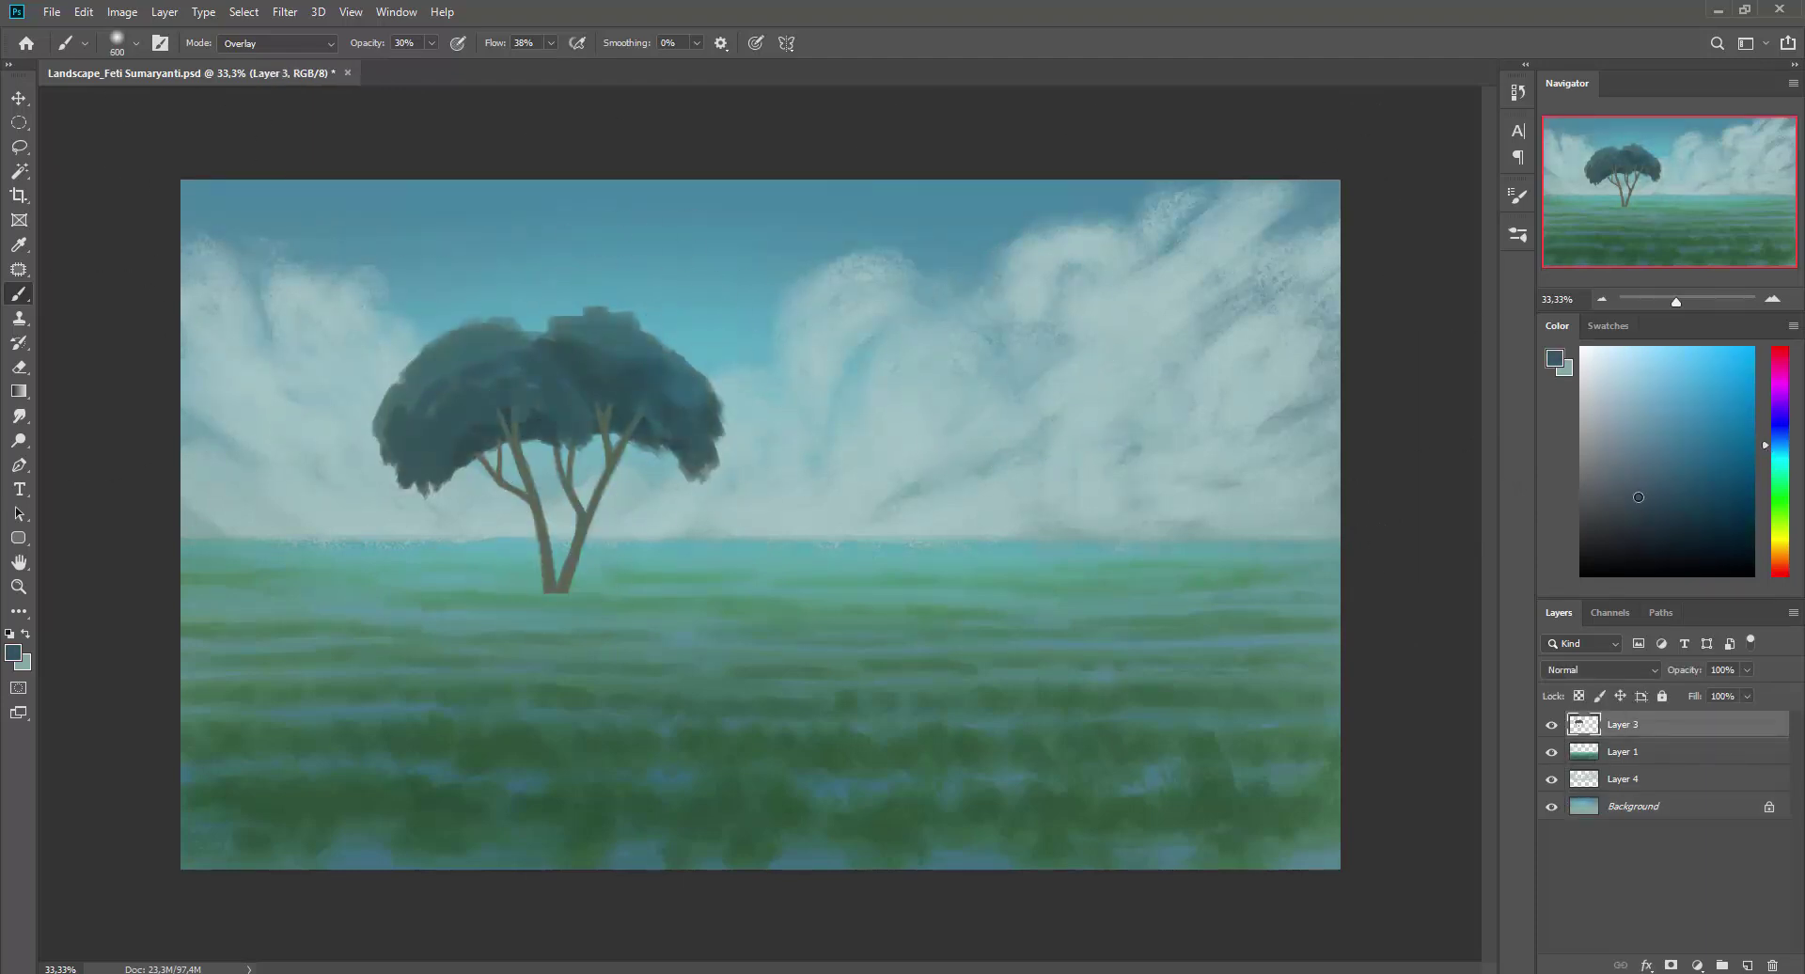
{"action": "key", "text": "bracketleft"}
{"action": "mouse_move", "coordinate": [451, 427]}
{"action": "left_mouse_down"}
{"action": "mouse_move", "coordinate": [555, 355]}
{"action": "mouse_move", "coordinate": [442, 423]}
{"action": "left_mouse_up"}
{"action": "left_click_drag", "start_coordinate": [658, 414], "coordinate": [704, 373]}
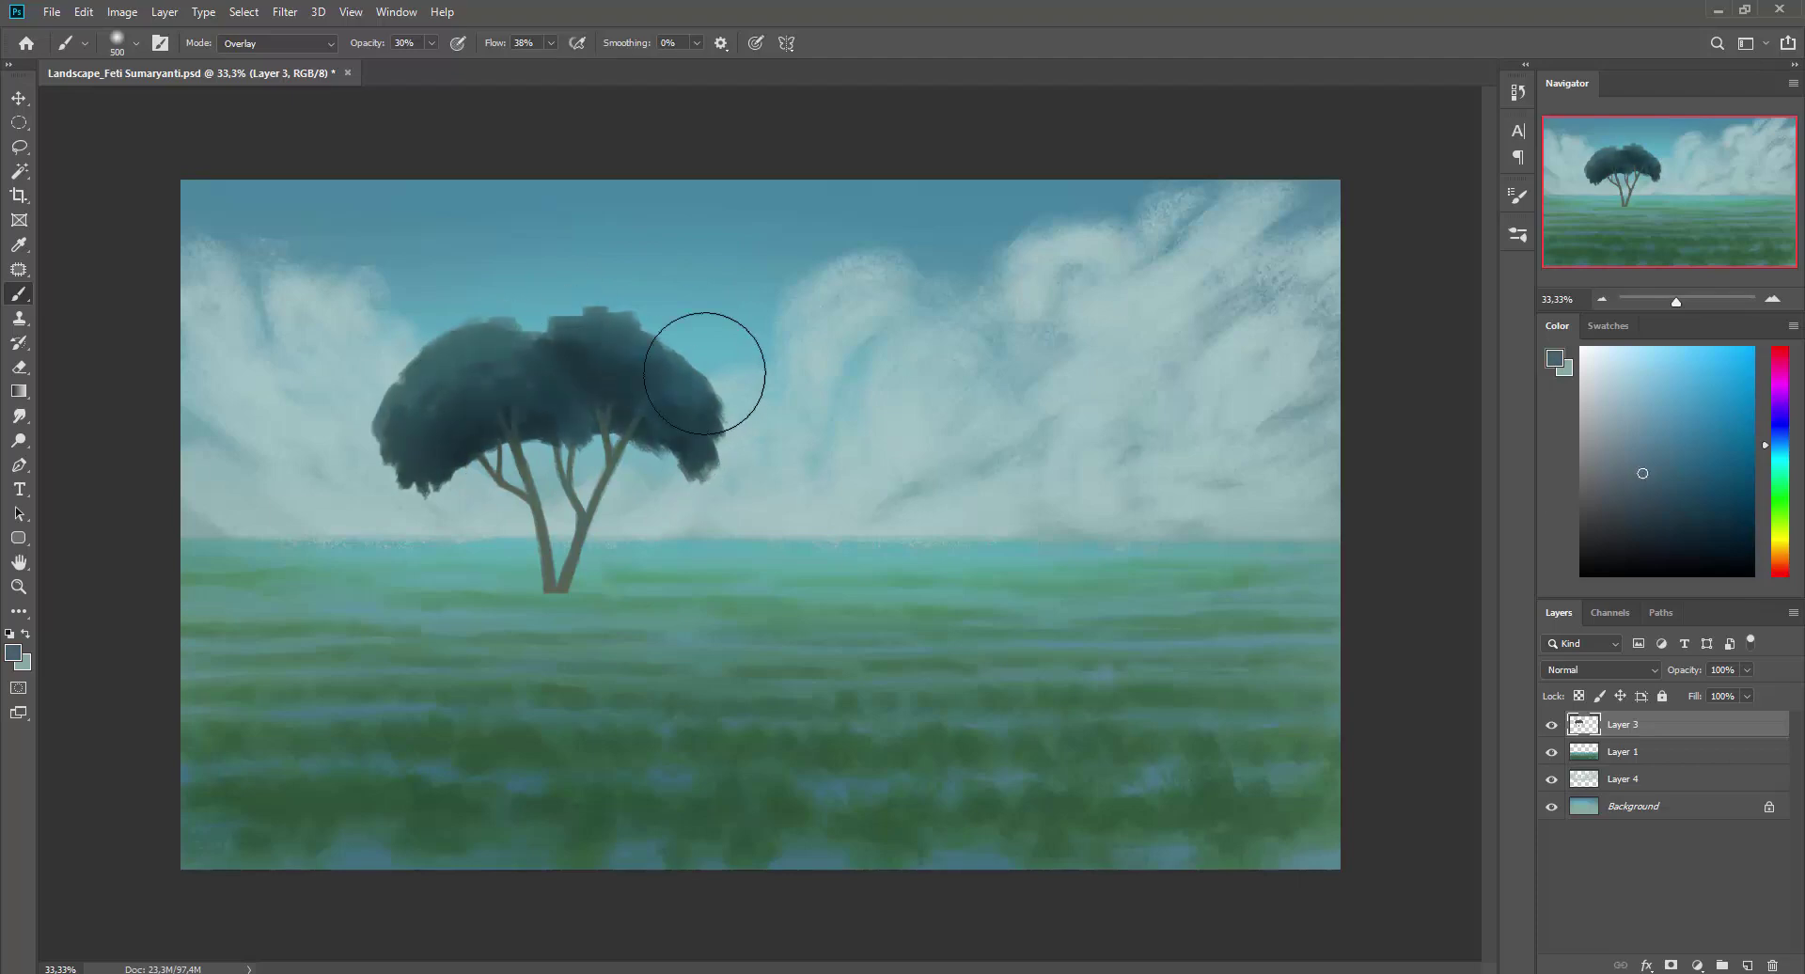
{"action": "left_click", "coordinate": [1779, 565]}
{"action": "left_click", "coordinate": [1671, 358]}
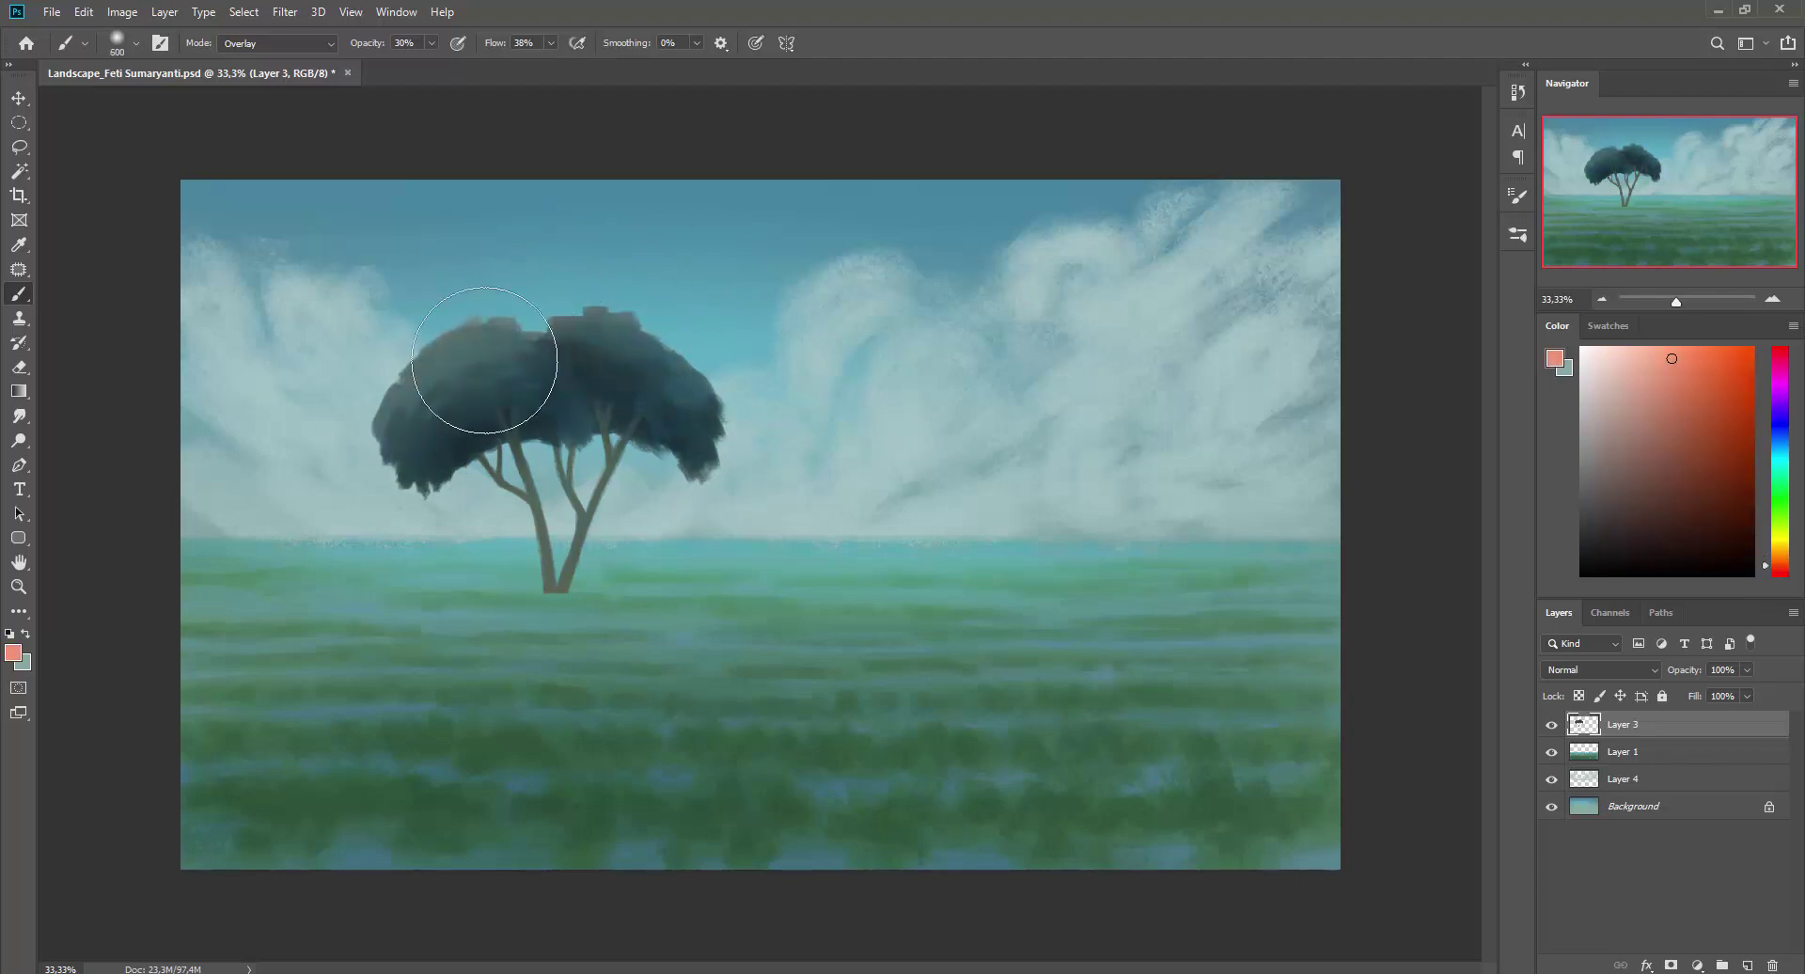
Repaint the ground within Layer 1's selection and lighten the tree with a blue glaze.
{"action": "left_click", "coordinate": [1622, 751]}
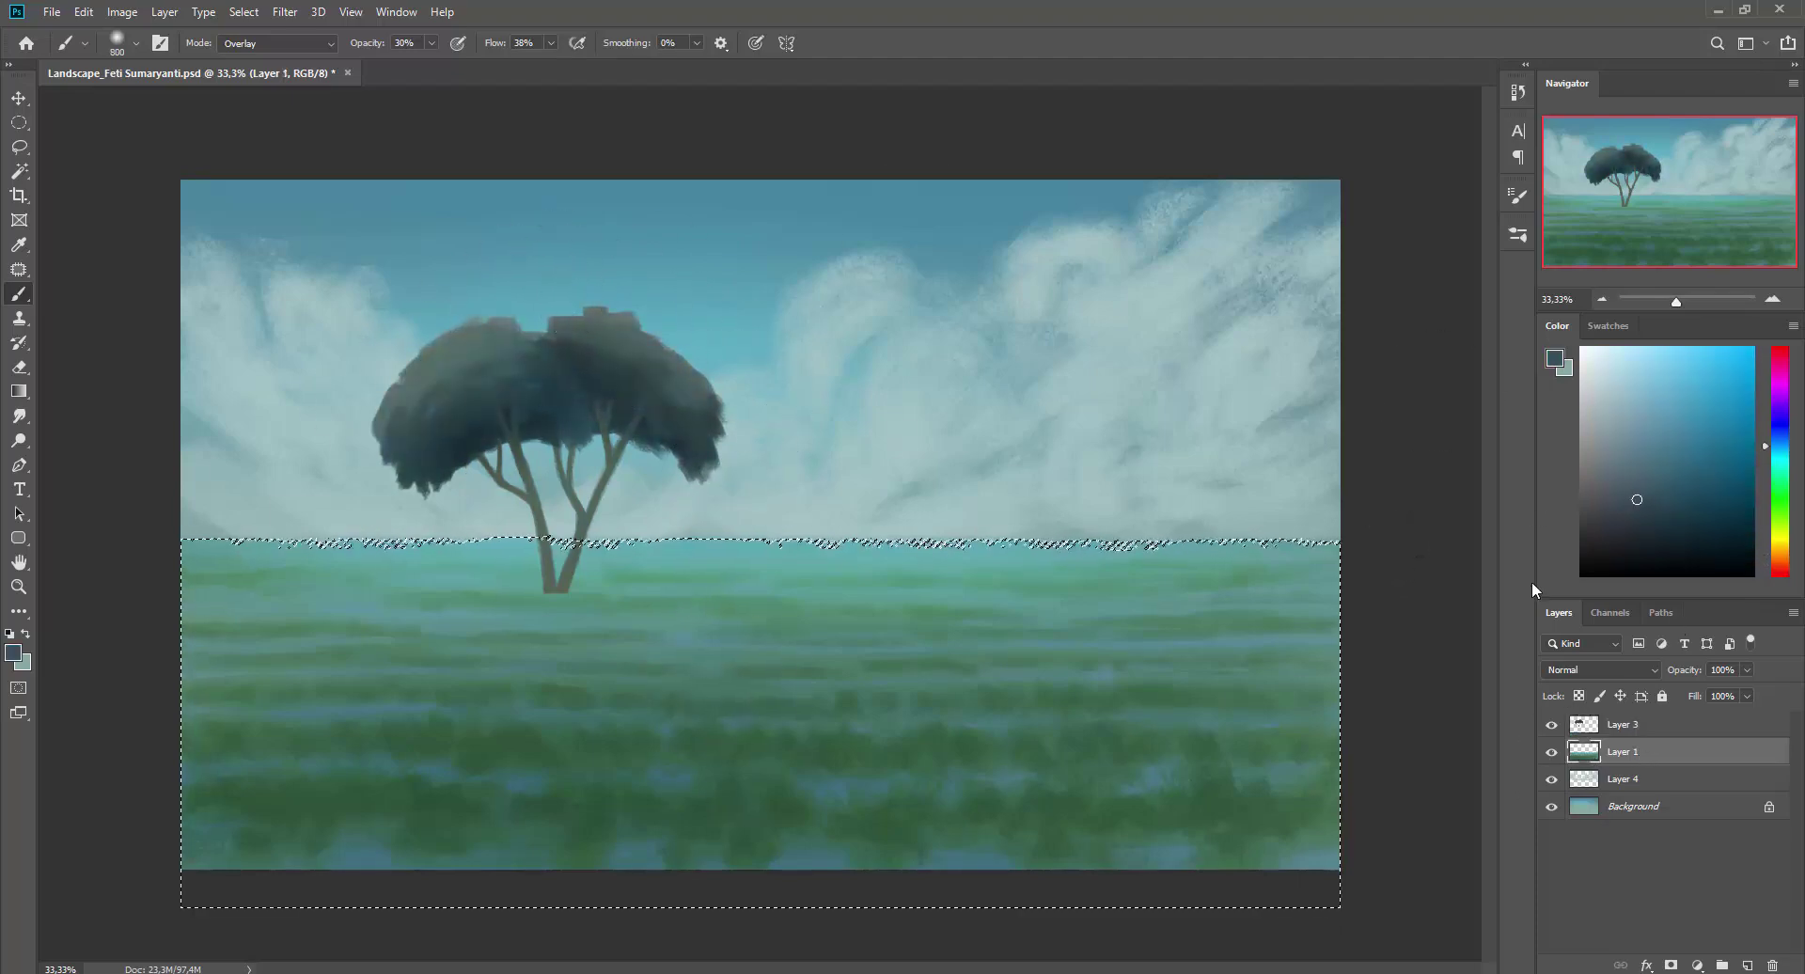
{"action": "mouse_move", "coordinate": [254, 817]}
{"action": "left_mouse_down"}
{"action": "mouse_move", "coordinate": [927, 866]}
{"action": "mouse_move", "coordinate": [161, 584]}
{"action": "left_mouse_up"}
{"action": "left_click", "coordinate": [1622, 724]}
{"action": "left_click", "coordinate": [1584, 724], "text": "ctrl"}
{"action": "left_click", "coordinate": [1667, 414]}
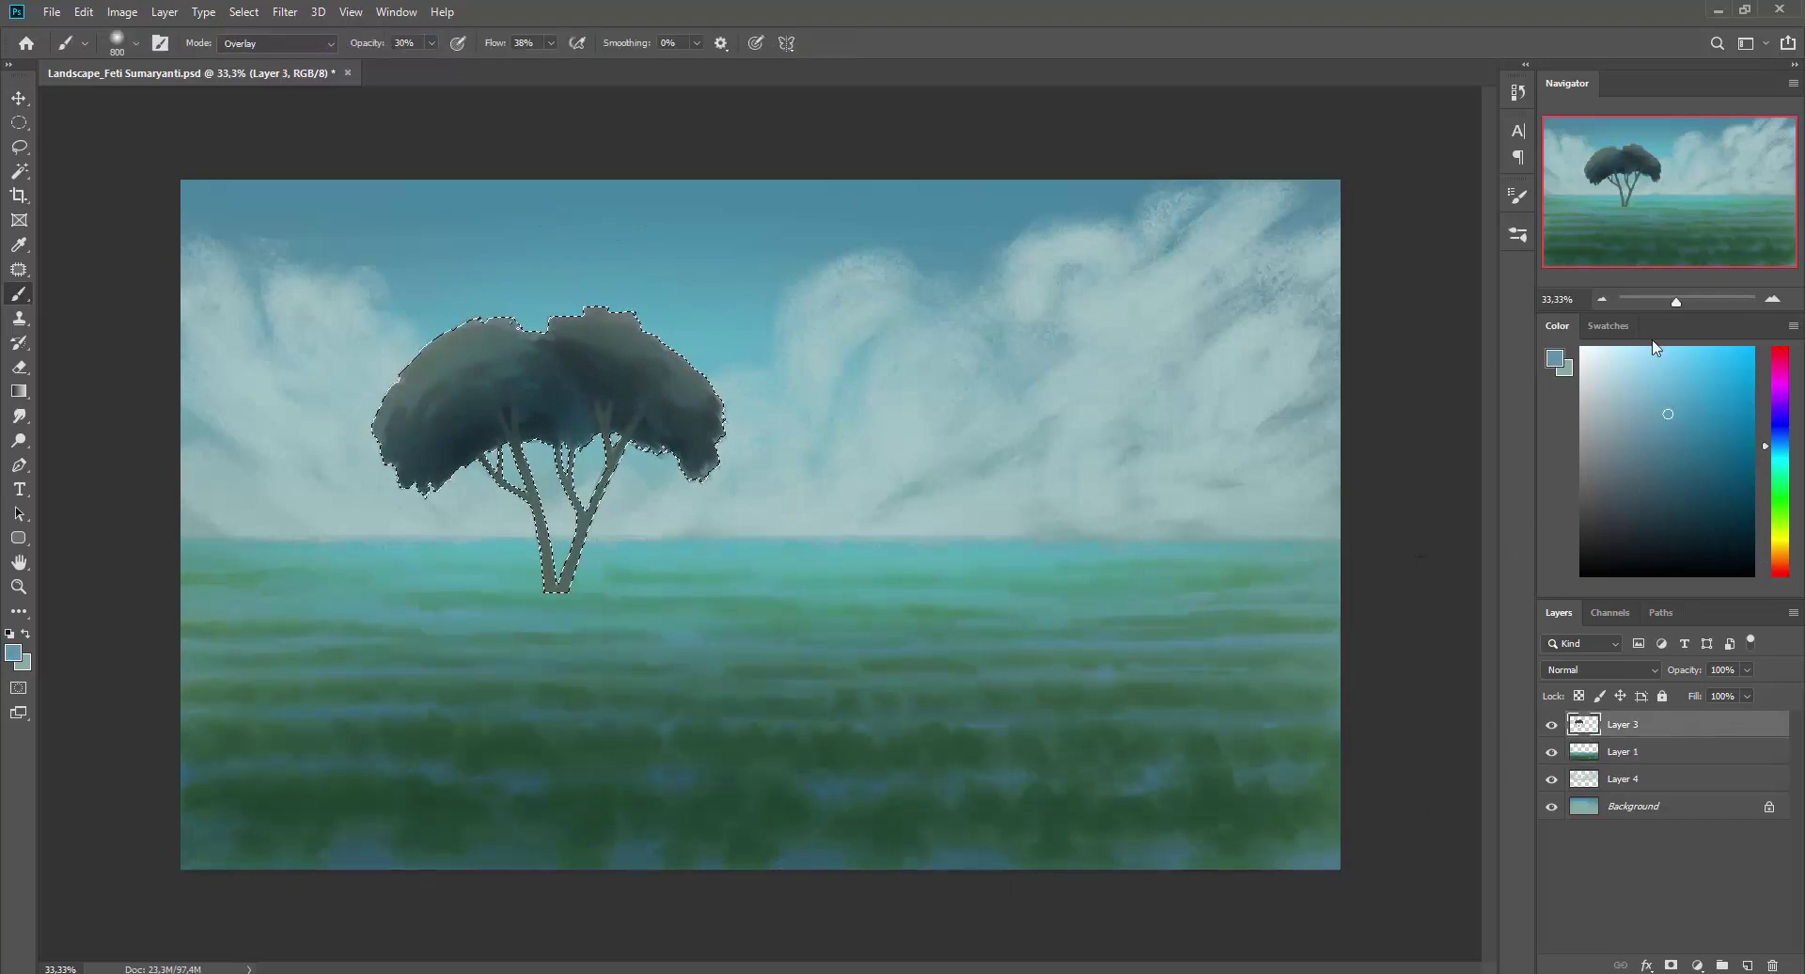
{"action": "mouse_move", "coordinate": [433, 433]}
{"action": "left_mouse_down"}
{"action": "mouse_move", "coordinate": [523, 403]}
{"action": "mouse_move", "coordinate": [685, 402]}
{"action": "mouse_move", "coordinate": [583, 310]}
{"action": "left_mouse_up"}
Deselect the tree, create a new layer, make Layer 1 active, and sample a grass green.
{"action": "key", "text": "ctrl+d"}
{"action": "key", "text": "v"}
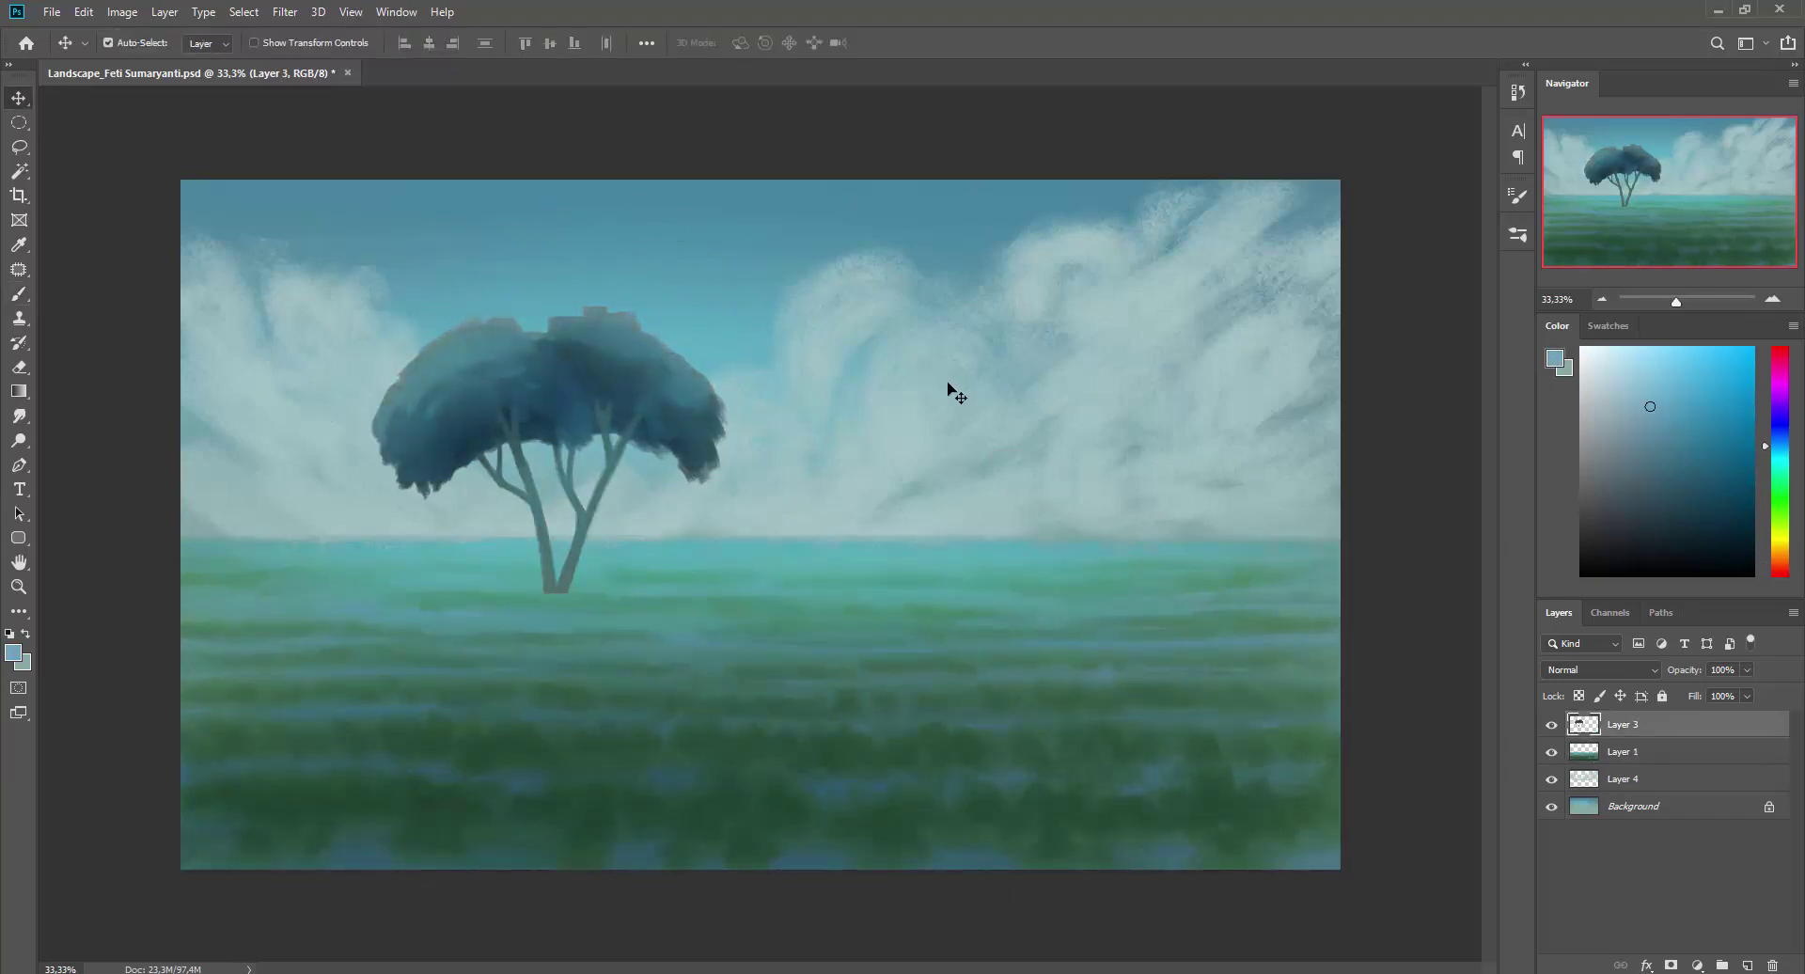
{"action": "key", "text": "b"}
{"action": "key", "text": "alt+bracketleft"}
{"action": "key", "text": "ctrl+shift+alt+n"}
{"action": "key", "text": "alt+bracketleft"}
{"action": "left_click", "coordinate": [716, 731], "text": "alt"}
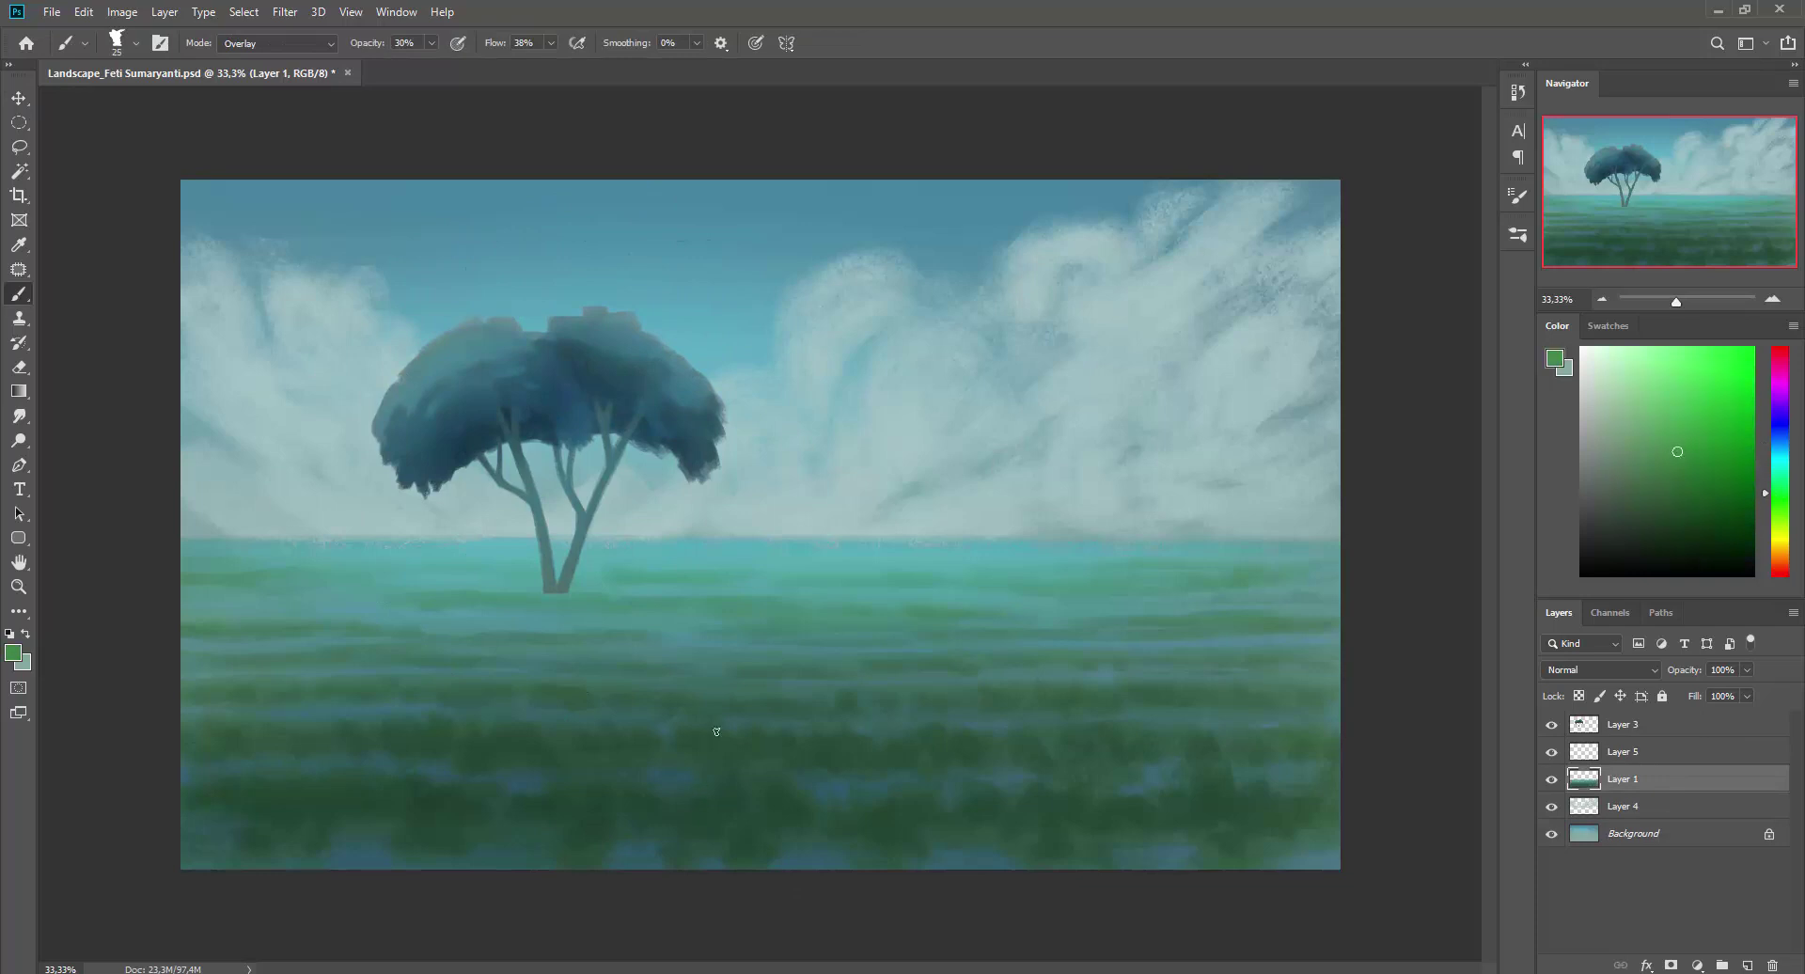
{"action": "left_click", "coordinate": [835, 762], "text": "alt"}
{"action": "key", "text": "bracketright"}
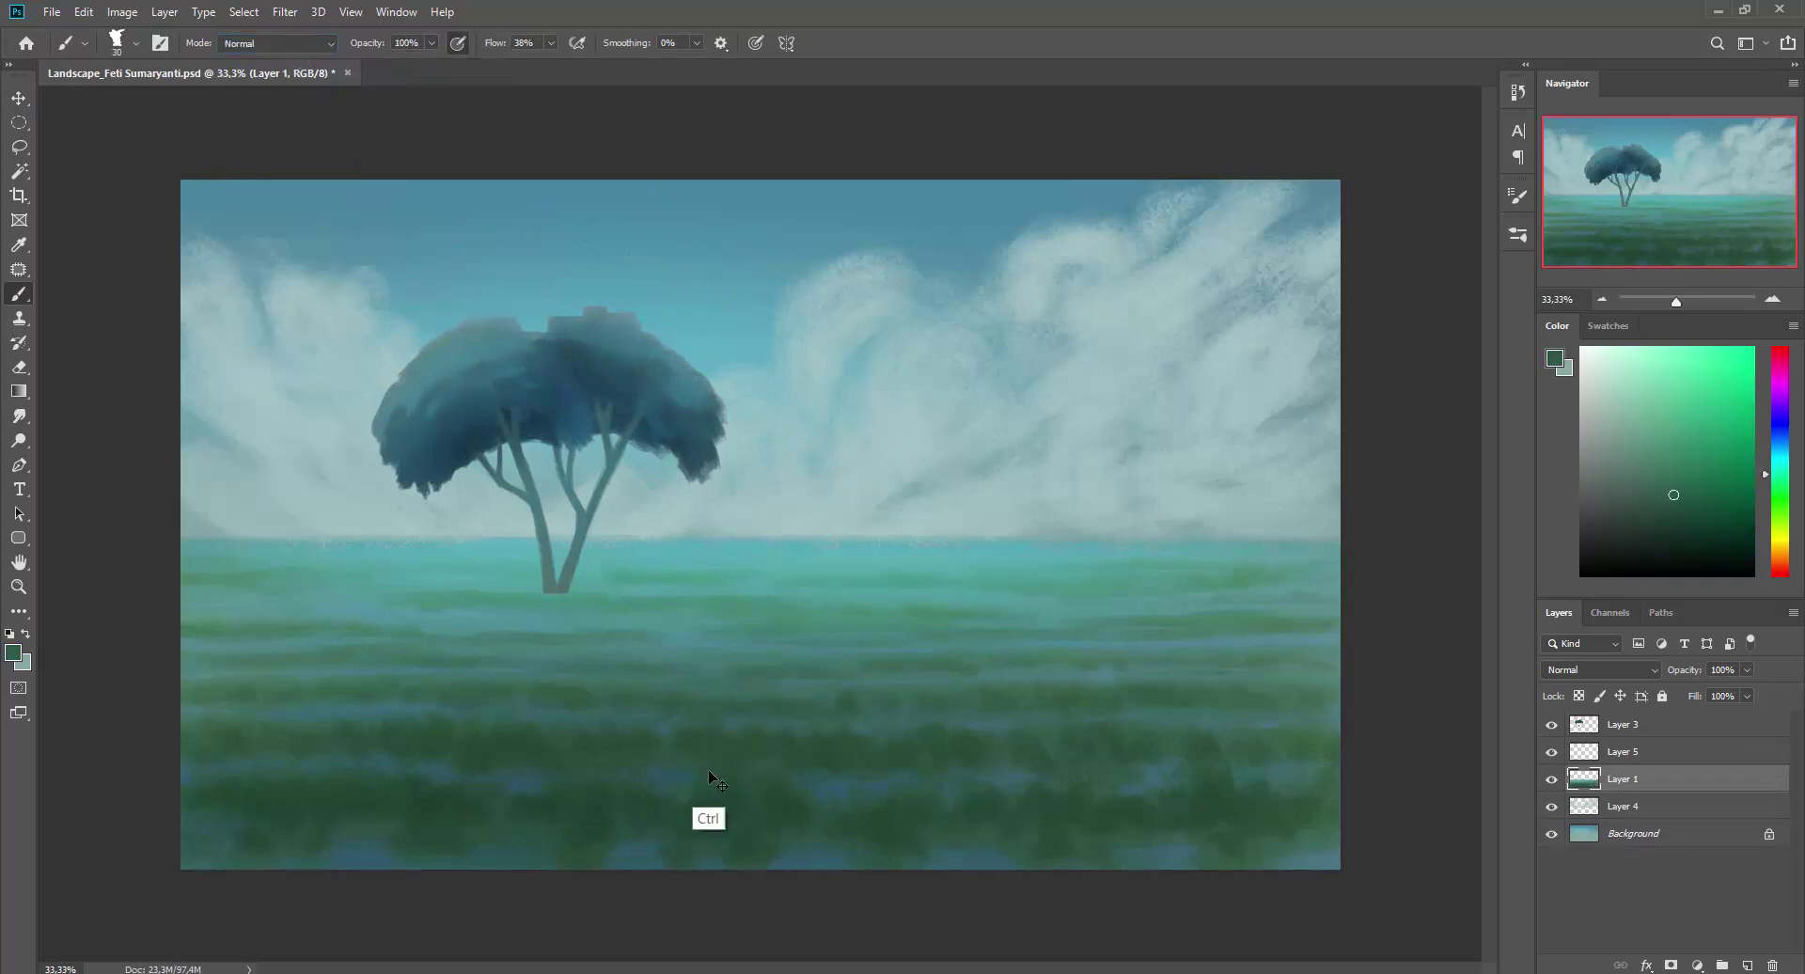
{"action": "left_click", "coordinate": [683, 803], "text": "alt"}
Paint upright grass blades across the lower-left and lower-middle foreground.
{"action": "left_click_drag", "start_coordinate": [567, 826], "coordinate": [598, 755]}
{"action": "left_click_drag", "start_coordinate": [517, 839], "coordinate": [496, 766]}
{"action": "left_click_drag", "start_coordinate": [529, 860], "coordinate": [556, 783]}
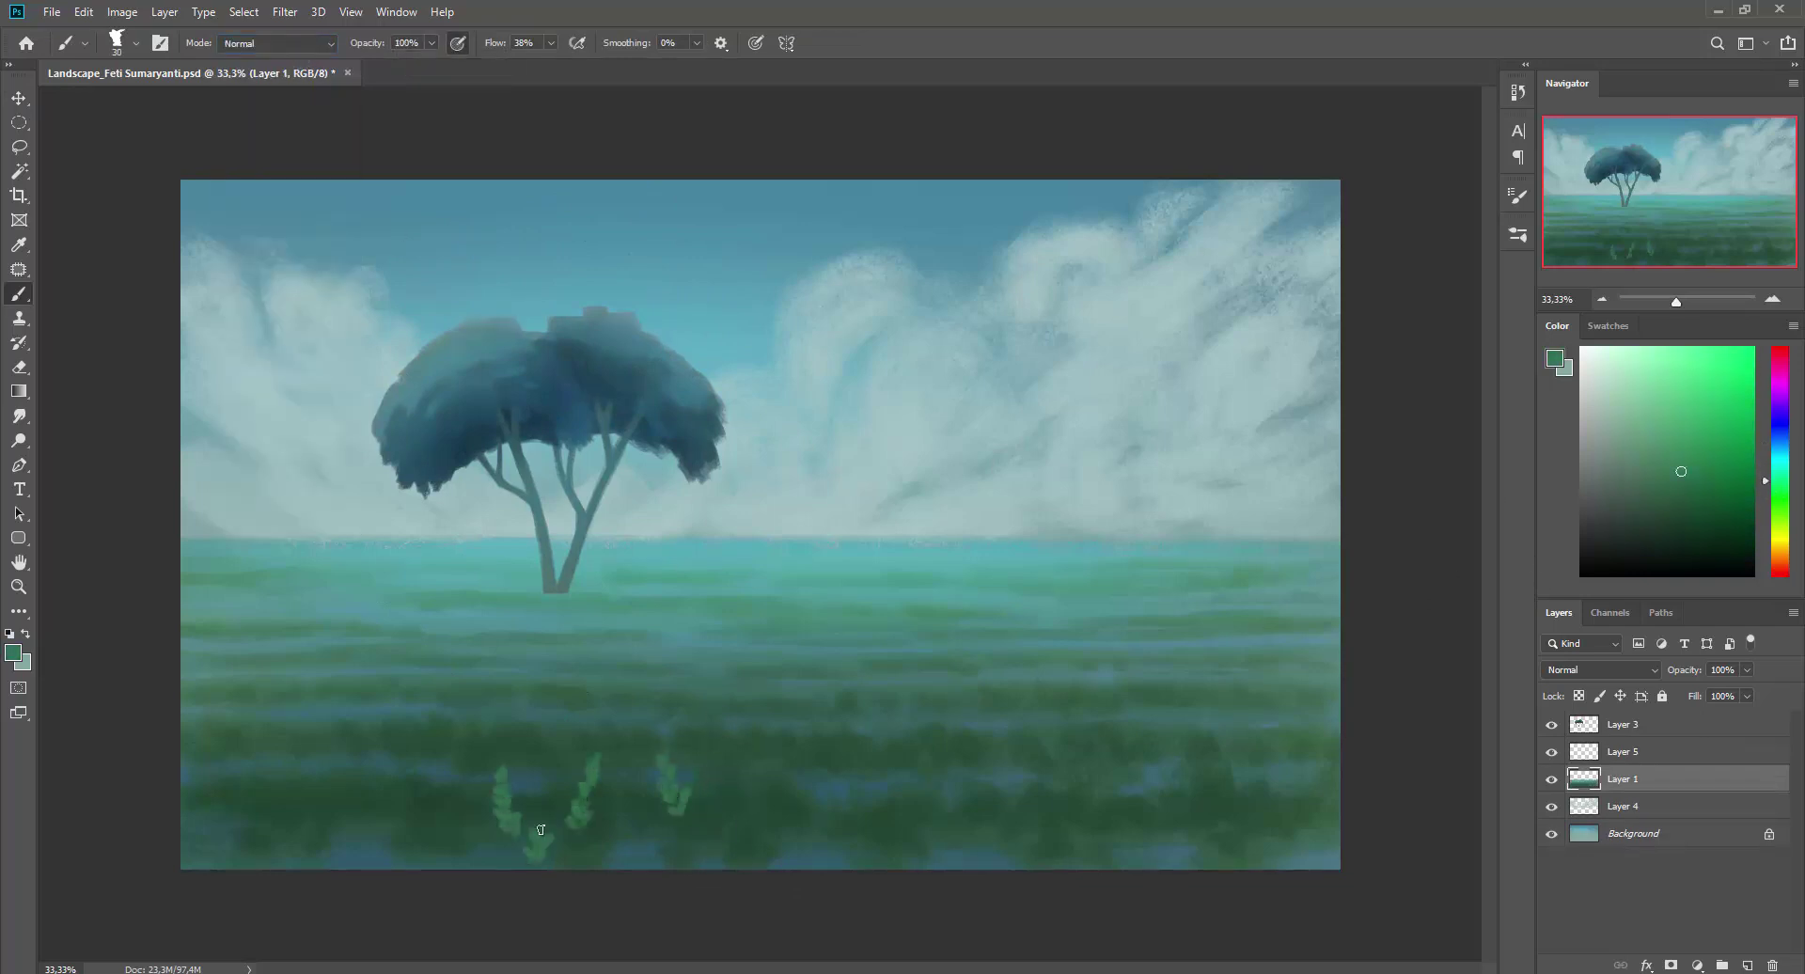
{"action": "left_click_drag", "start_coordinate": [423, 849], "coordinate": [398, 778]}
{"action": "left_click_drag", "start_coordinate": [334, 856], "coordinate": [364, 779]}
{"action": "mouse_move", "coordinate": [265, 851]}
{"action": "left_mouse_down"}
{"action": "mouse_move", "coordinate": [251, 775]}
{"action": "mouse_move", "coordinate": [193, 785]}
{"action": "left_mouse_up"}
{"action": "left_click_drag", "start_coordinate": [237, 816], "coordinate": [226, 761]}
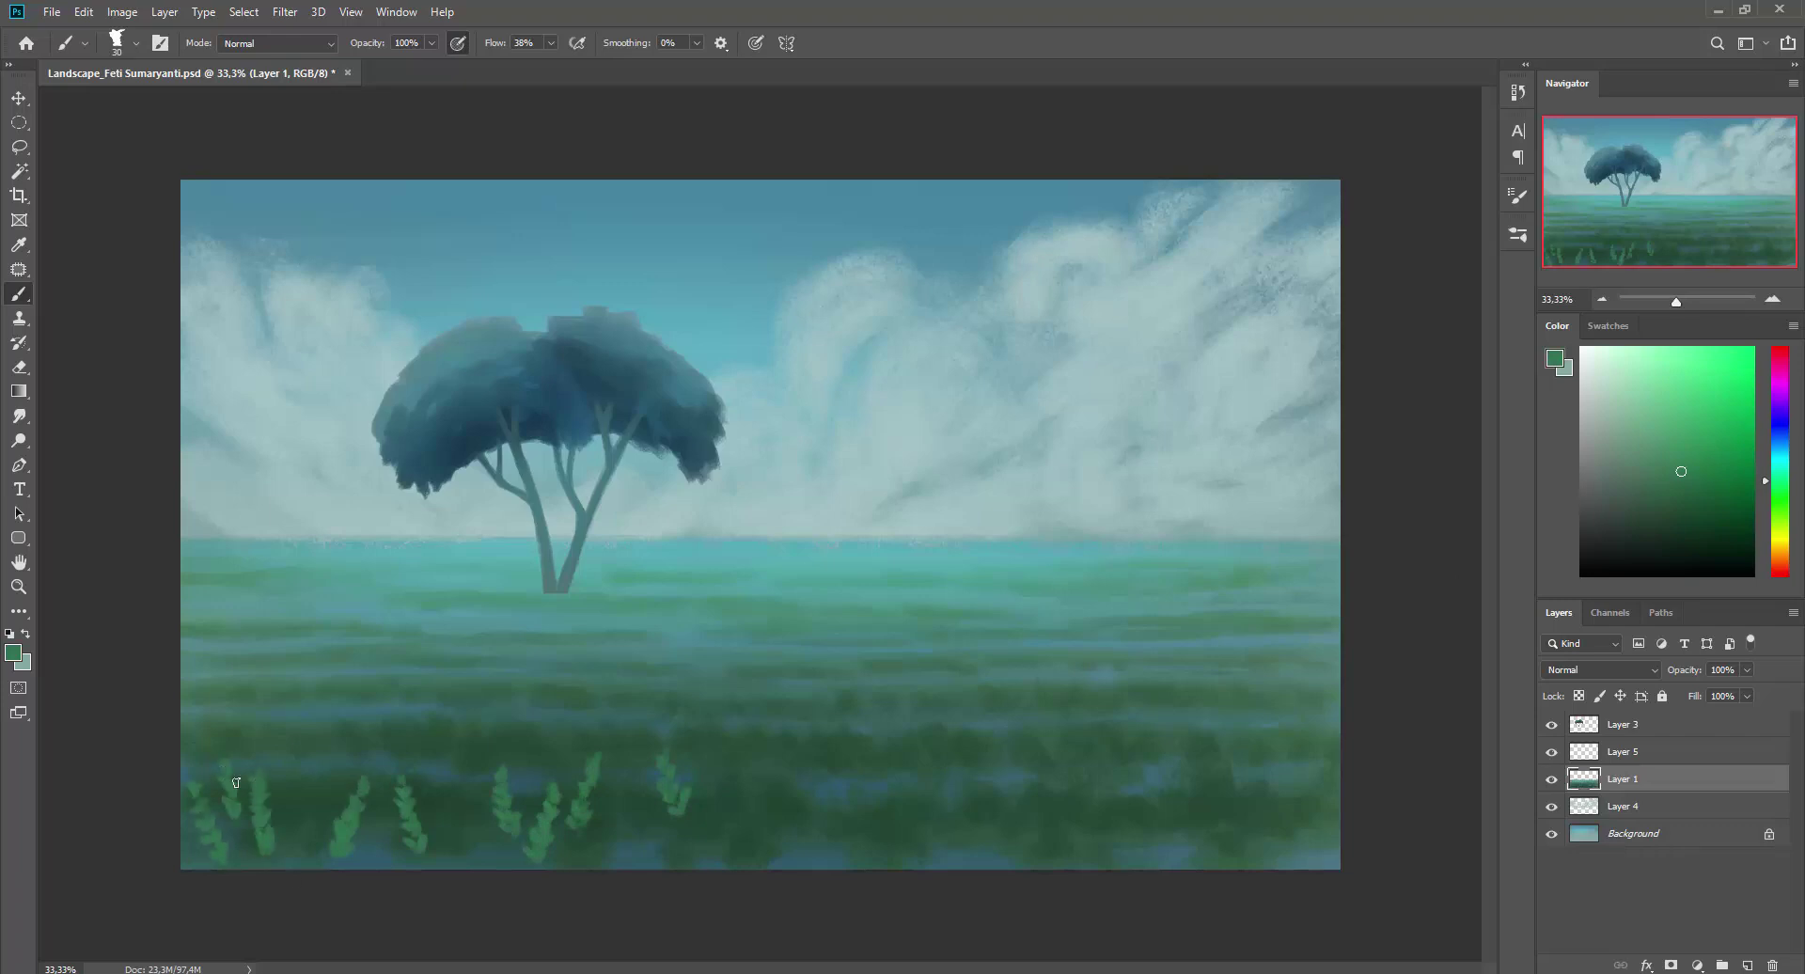
{"action": "left_click_drag", "start_coordinate": [293, 836], "coordinate": [310, 771]}
{"action": "left_click_drag", "start_coordinate": [461, 827], "coordinate": [446, 771]}
{"action": "left_click_drag", "start_coordinate": [484, 867], "coordinate": [475, 814]}
{"action": "left_click_drag", "start_coordinate": [647, 865], "coordinate": [625, 785]}
{"action": "left_click_drag", "start_coordinate": [743, 863], "coordinate": [725, 799]}
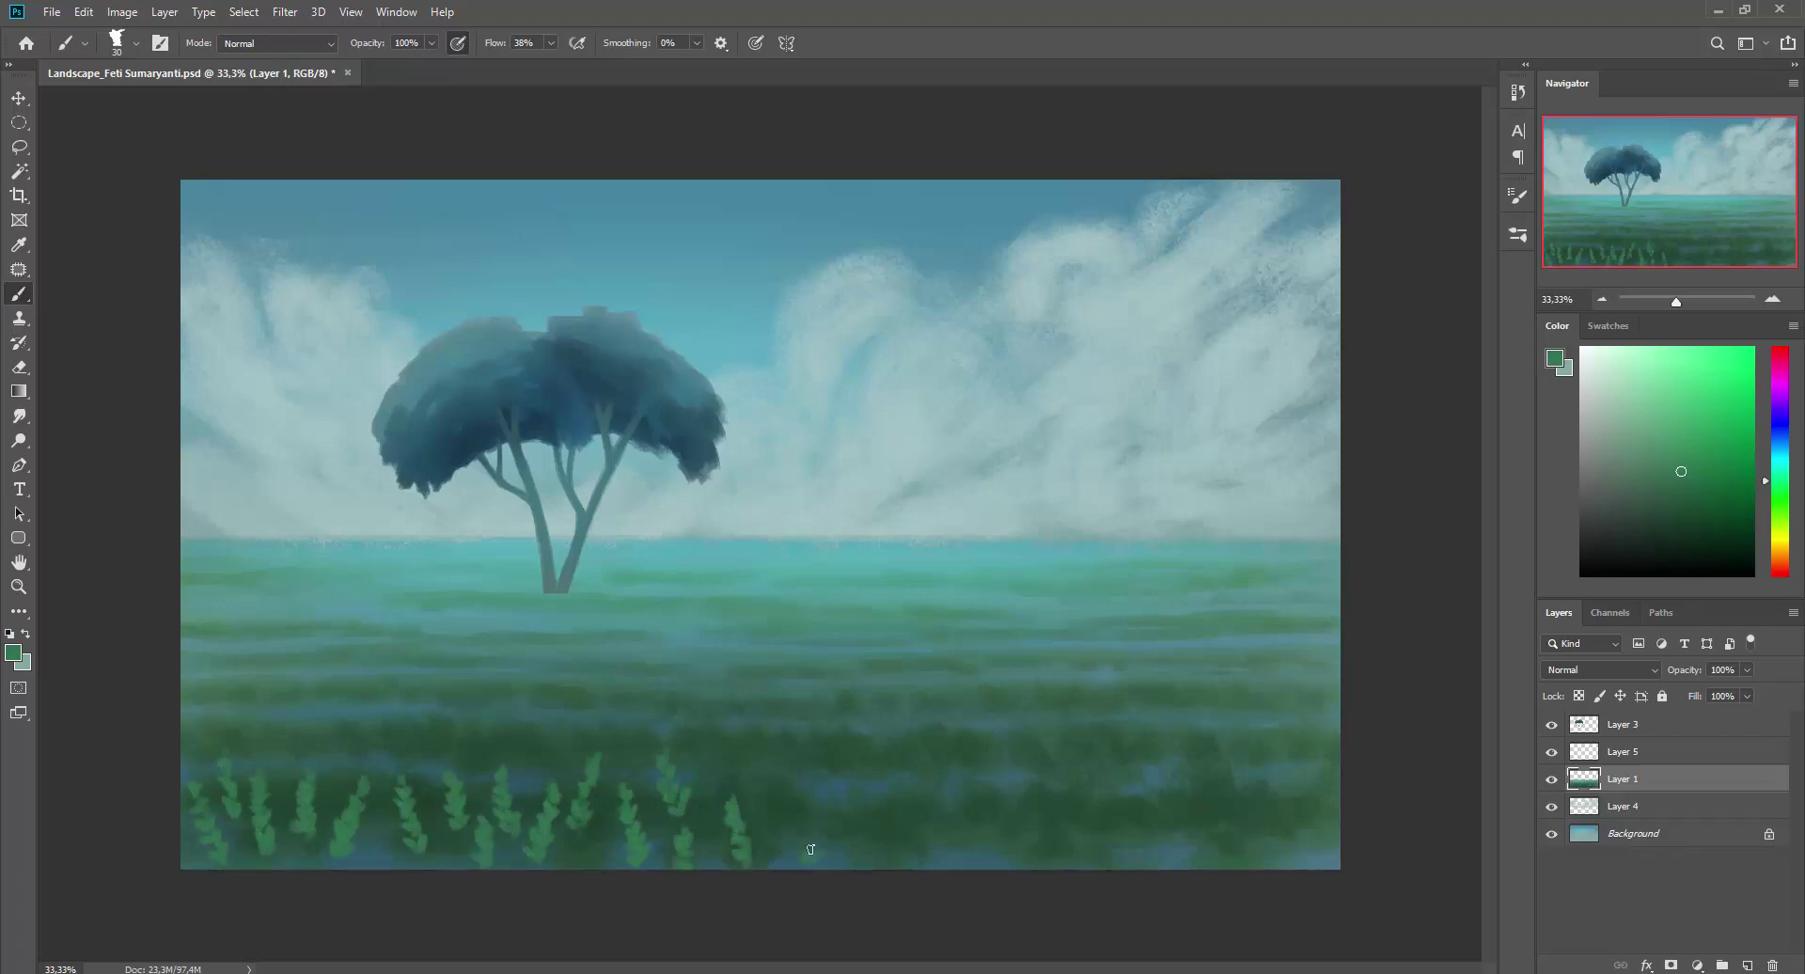
{"action": "left_click_drag", "start_coordinate": [816, 863], "coordinate": [814, 798]}
{"action": "mouse_move", "coordinate": [776, 818]}
{"action": "left_mouse_down"}
{"action": "mouse_move", "coordinate": [769, 751]}
{"action": "mouse_move", "coordinate": [721, 731]}
{"action": "left_mouse_up"}
{"action": "mouse_move", "coordinate": [904, 865]}
{"action": "left_mouse_down"}
{"action": "mouse_move", "coordinate": [911, 804]}
{"action": "mouse_move", "coordinate": [858, 798]}
{"action": "left_mouse_up"}
Add more upward grass blades through the foreground, extending to the right edge and lower-right corner.
{"action": "left_click_drag", "start_coordinate": [834, 782], "coordinate": [829, 738]}
{"action": "left_click_drag", "start_coordinate": [980, 860], "coordinate": [971, 799]}
{"action": "left_click_drag", "start_coordinate": [945, 833], "coordinate": [938, 776]}
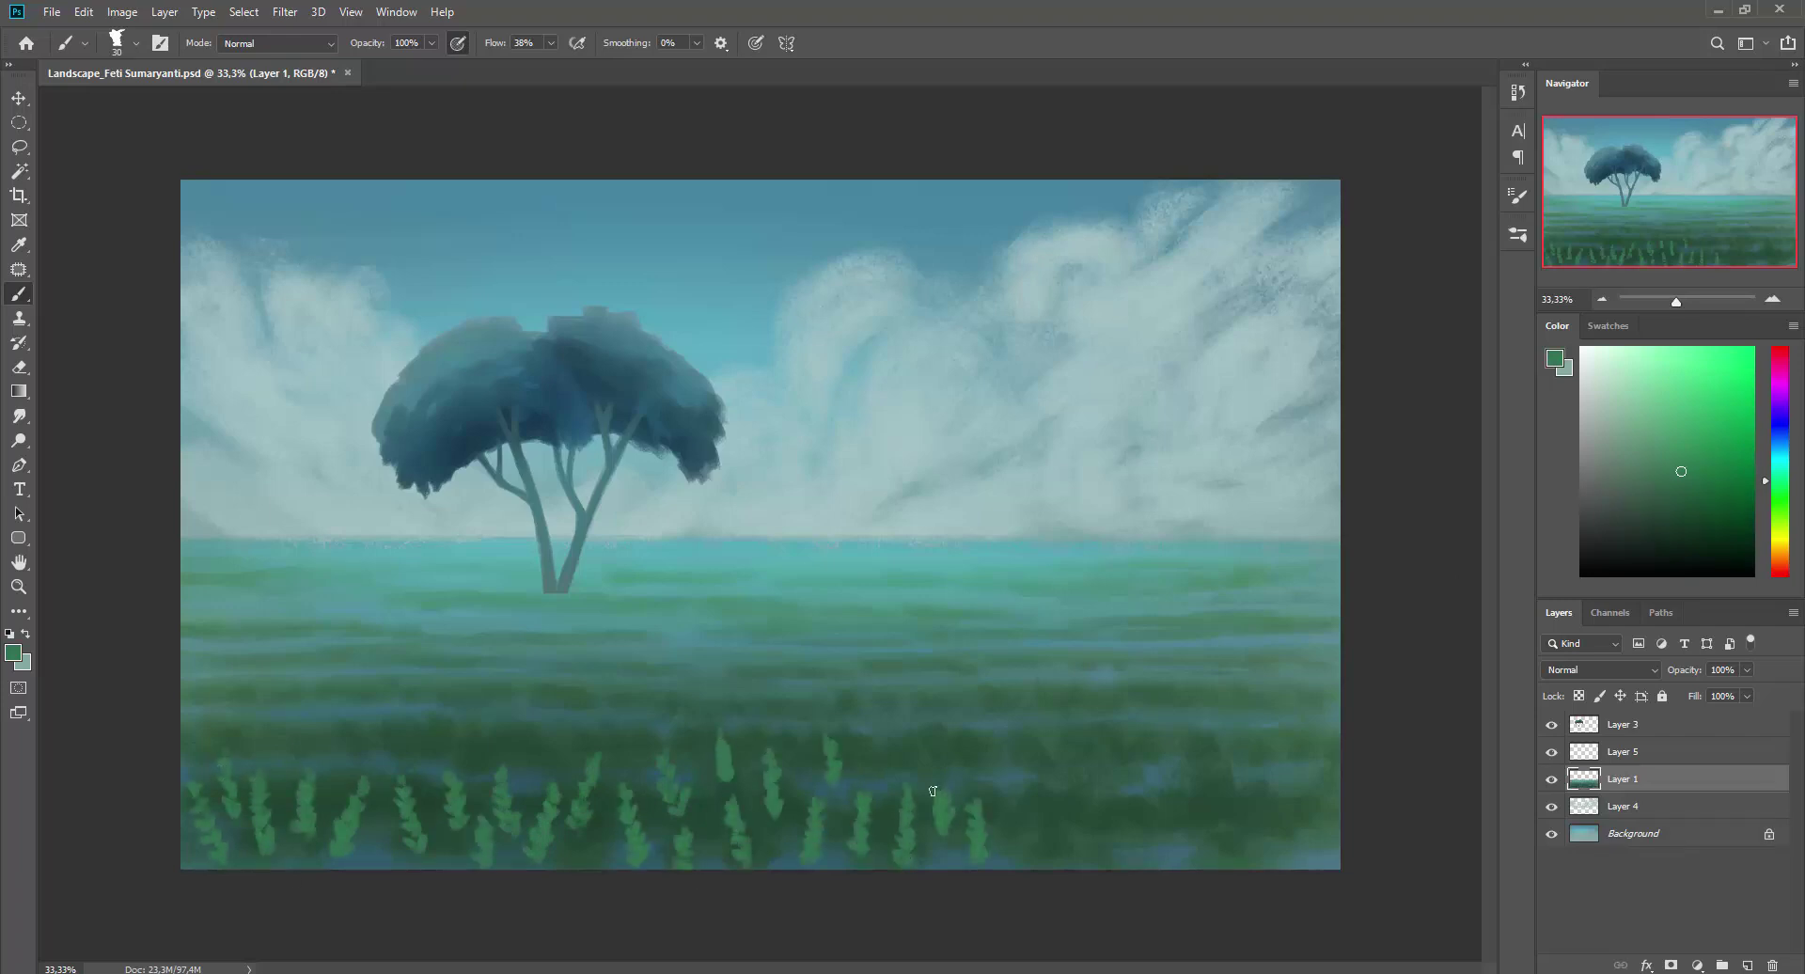
{"action": "left_click_drag", "start_coordinate": [431, 797], "coordinate": [425, 754]}
{"action": "left_click_drag", "start_coordinate": [376, 810], "coordinate": [386, 756]}
{"action": "left_click_drag", "start_coordinate": [544, 778], "coordinate": [534, 739]}
{"action": "left_click_drag", "start_coordinate": [477, 776], "coordinate": [472, 729]}
{"action": "left_click_drag", "start_coordinate": [406, 770], "coordinate": [402, 726]}
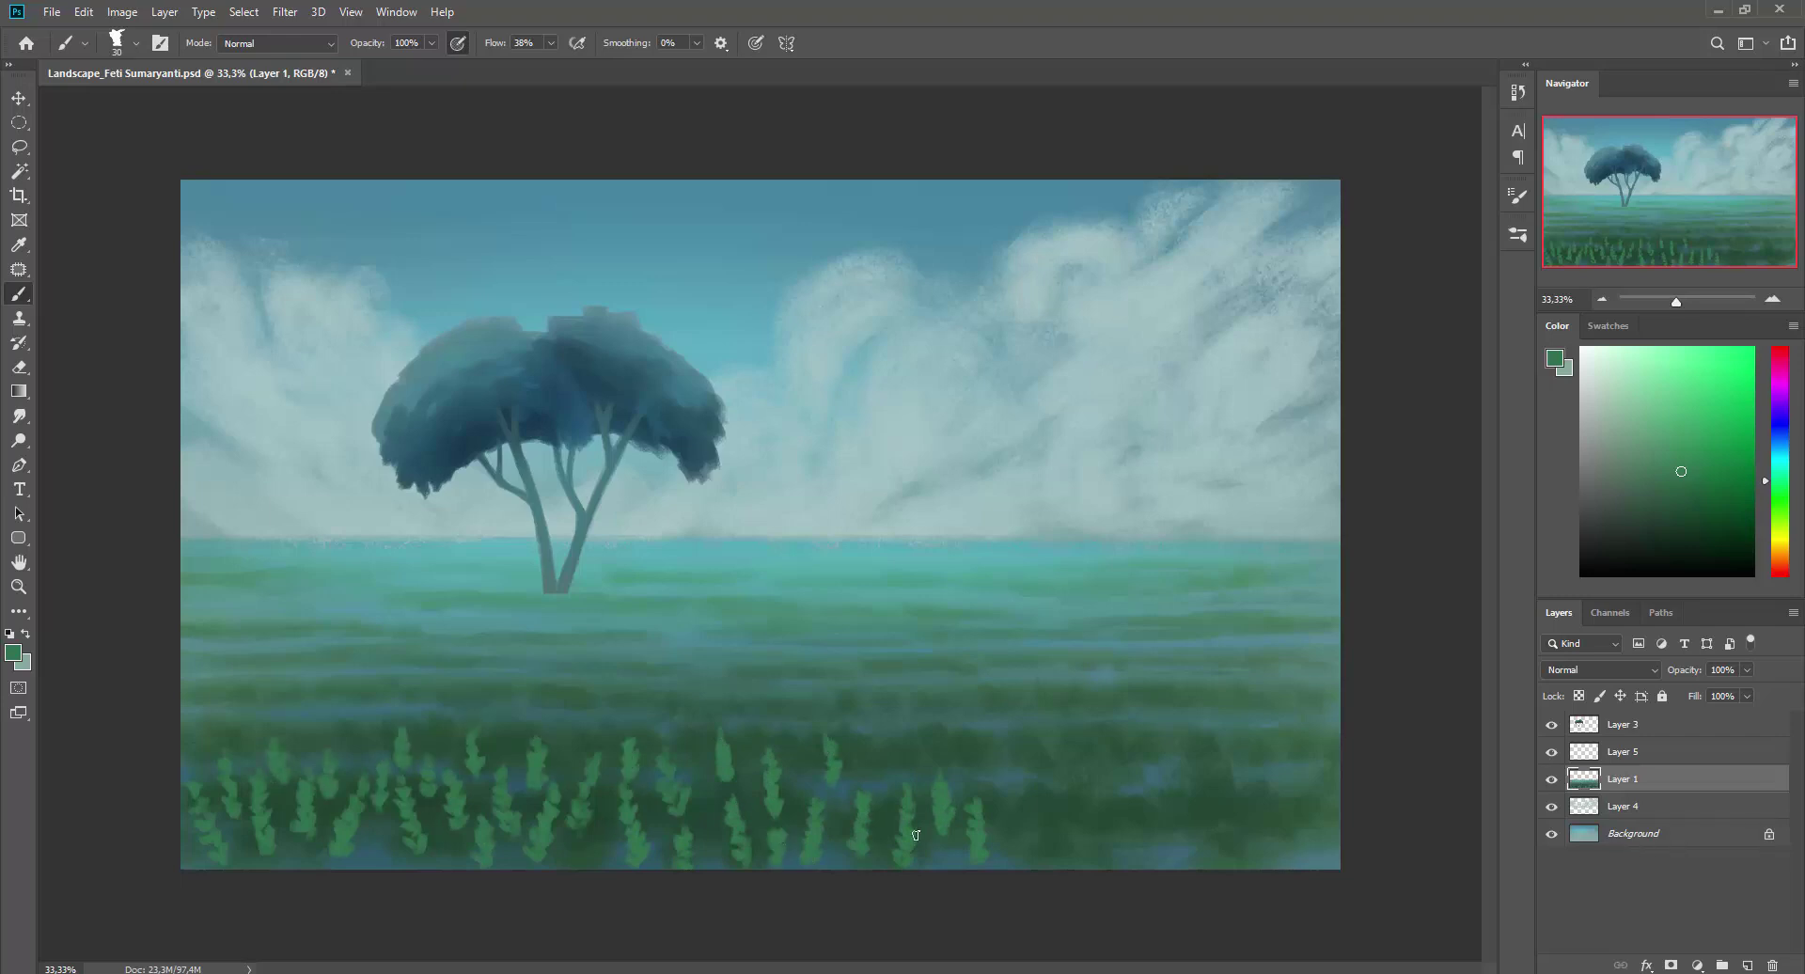
{"action": "left_click_drag", "start_coordinate": [893, 799], "coordinate": [883, 741]}
{"action": "left_click_drag", "start_coordinate": [1039, 860], "coordinate": [1035, 792]}
{"action": "left_click_drag", "start_coordinate": [1102, 863], "coordinate": [1098, 804]}
{"action": "left_click_drag", "start_coordinate": [1064, 849], "coordinate": [1071, 810]}
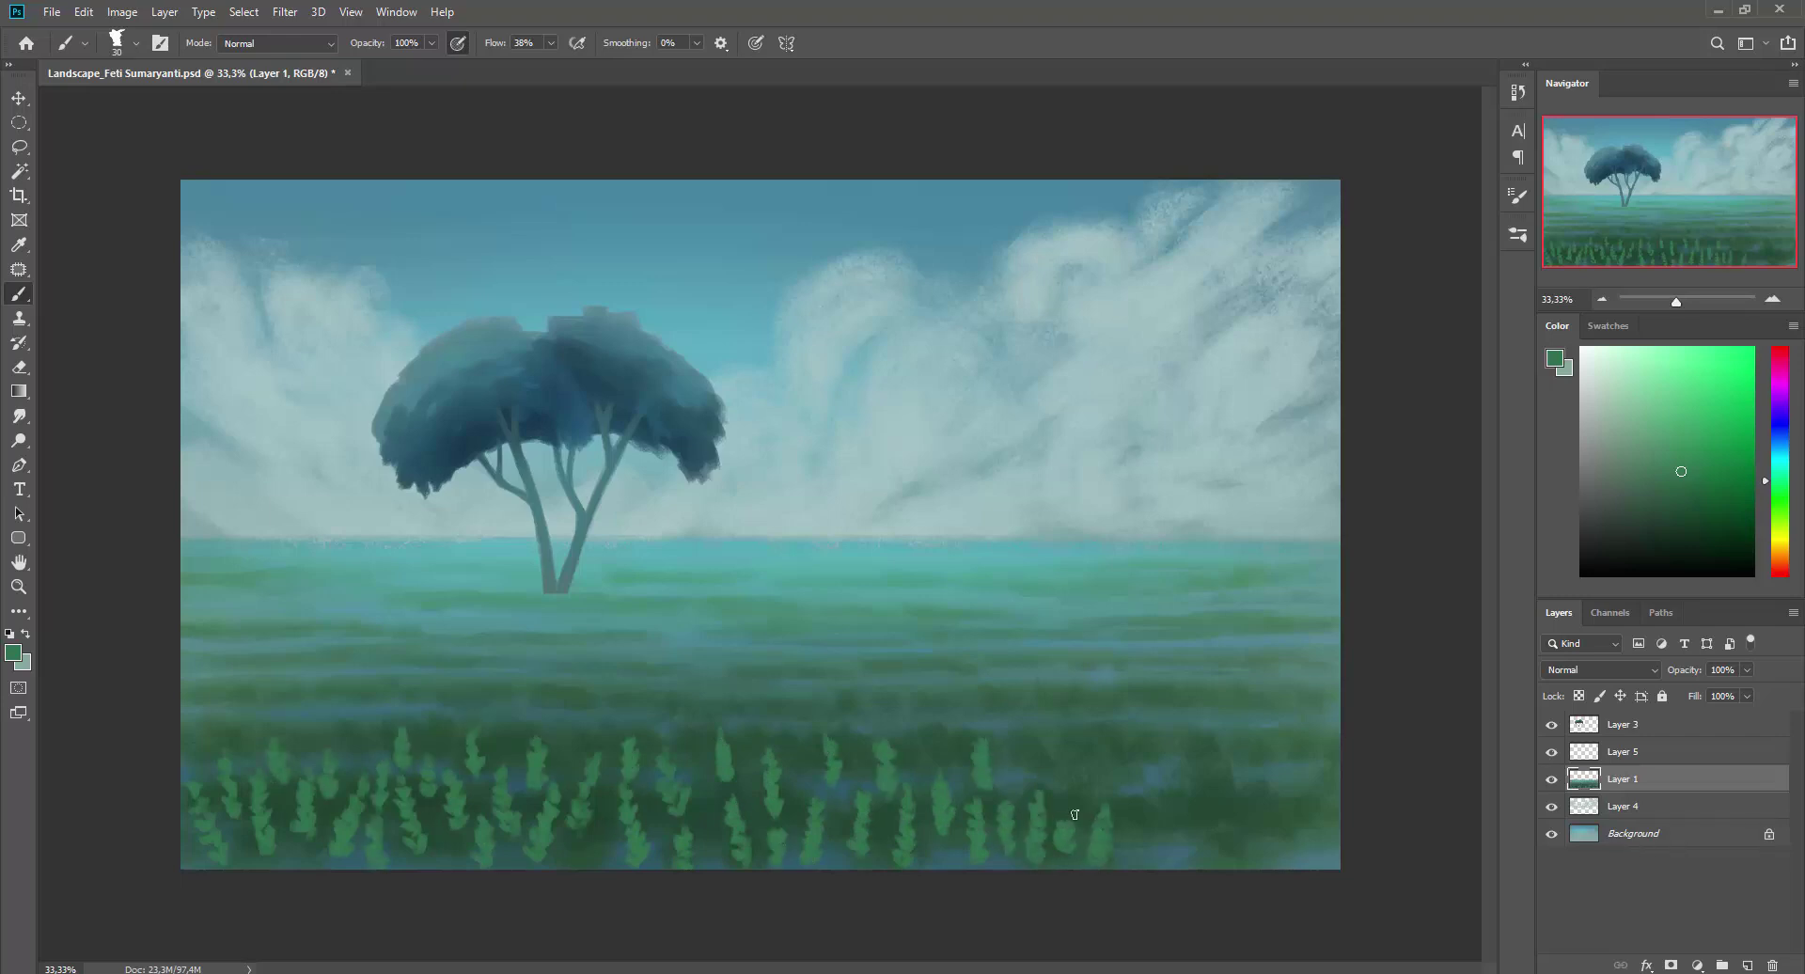
{"action": "left_click_drag", "start_coordinate": [1144, 858], "coordinate": [1140, 823]}
{"action": "left_click_drag", "start_coordinate": [1128, 785], "coordinate": [1123, 753]}
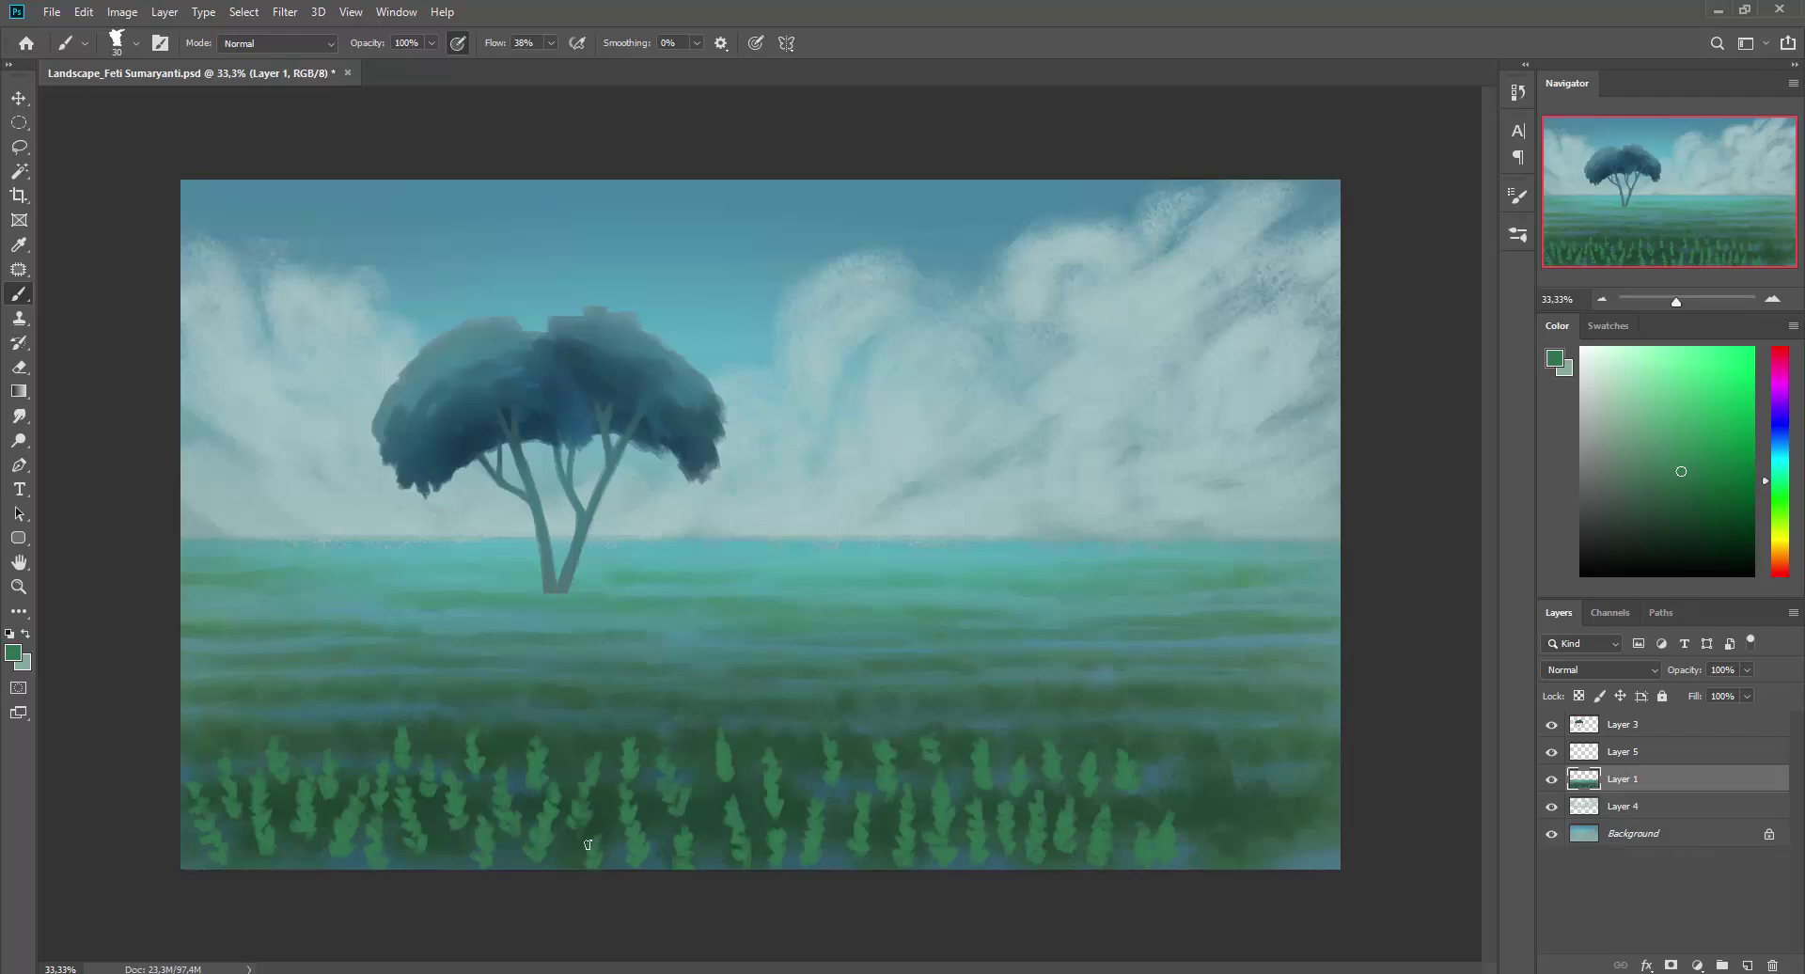
{"action": "mouse_move", "coordinate": [1252, 872]}
{"action": "left_mouse_down"}
{"action": "mouse_move", "coordinate": [1258, 790]}
{"action": "mouse_move", "coordinate": [1210, 806]}
{"action": "left_mouse_up"}
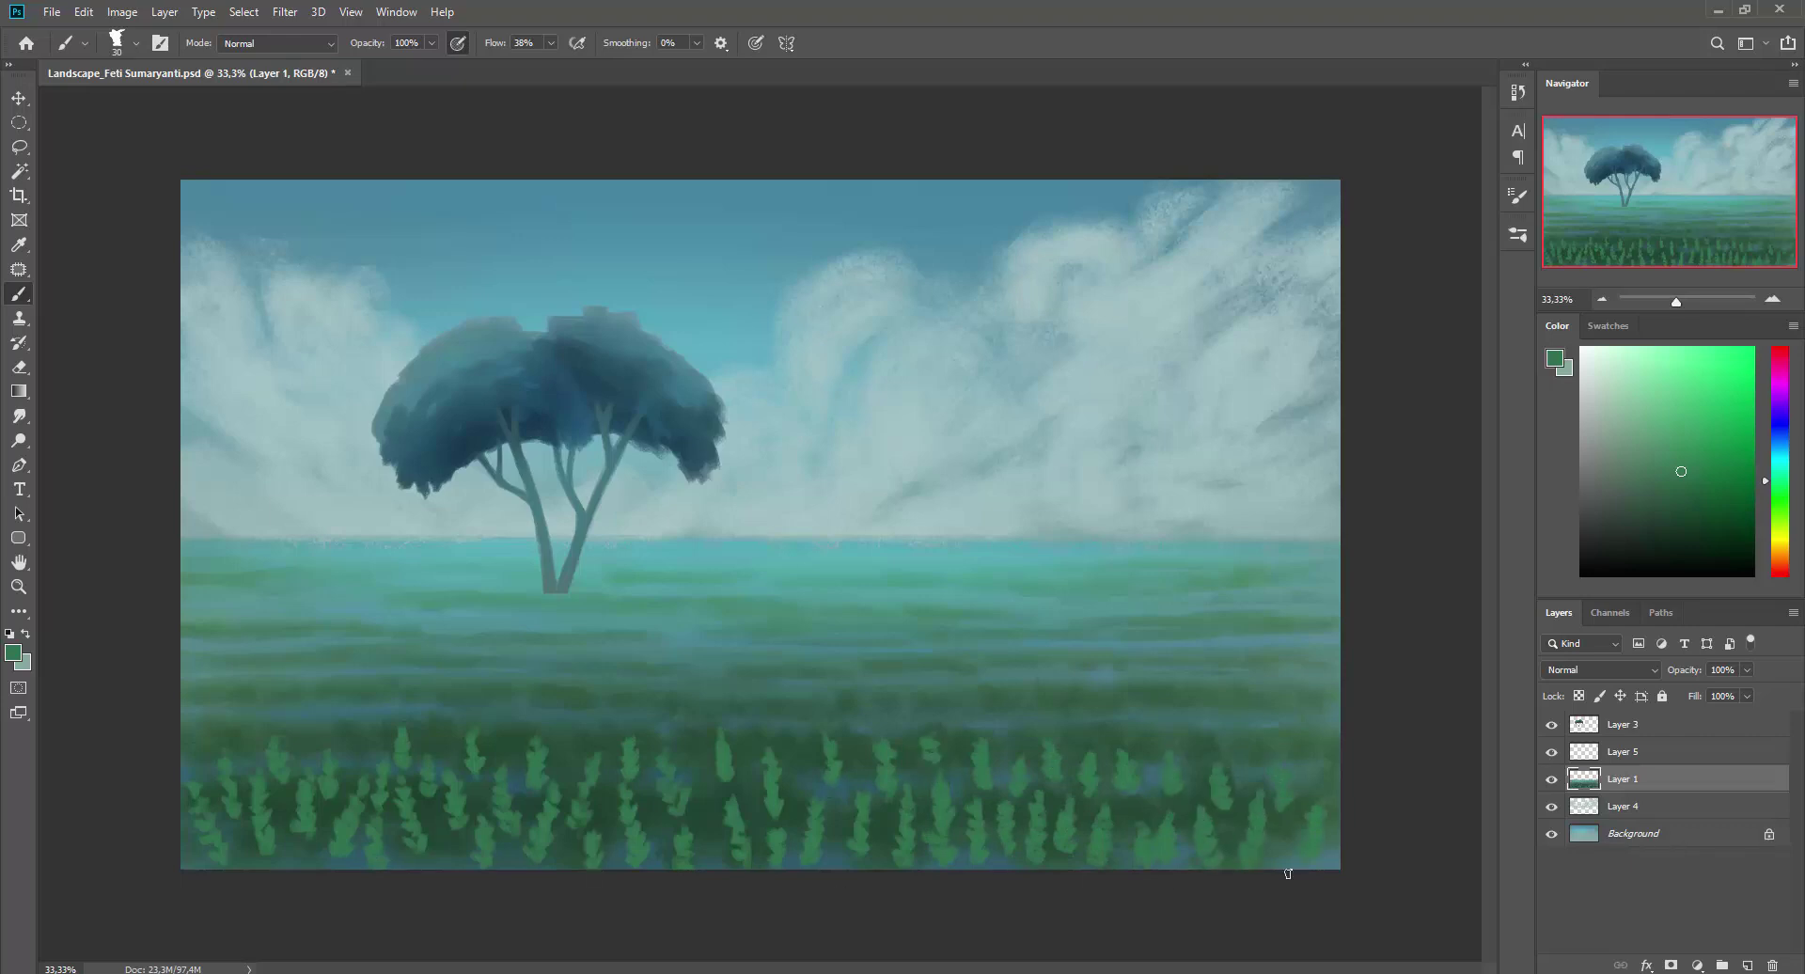
Fill remaining gaps with grass blades across the lower-left and lower-right foreground.
{"action": "left_click_drag", "start_coordinate": [363, 765], "coordinate": [359, 732]}
{"action": "left_click_drag", "start_coordinate": [299, 866], "coordinate": [295, 835]}
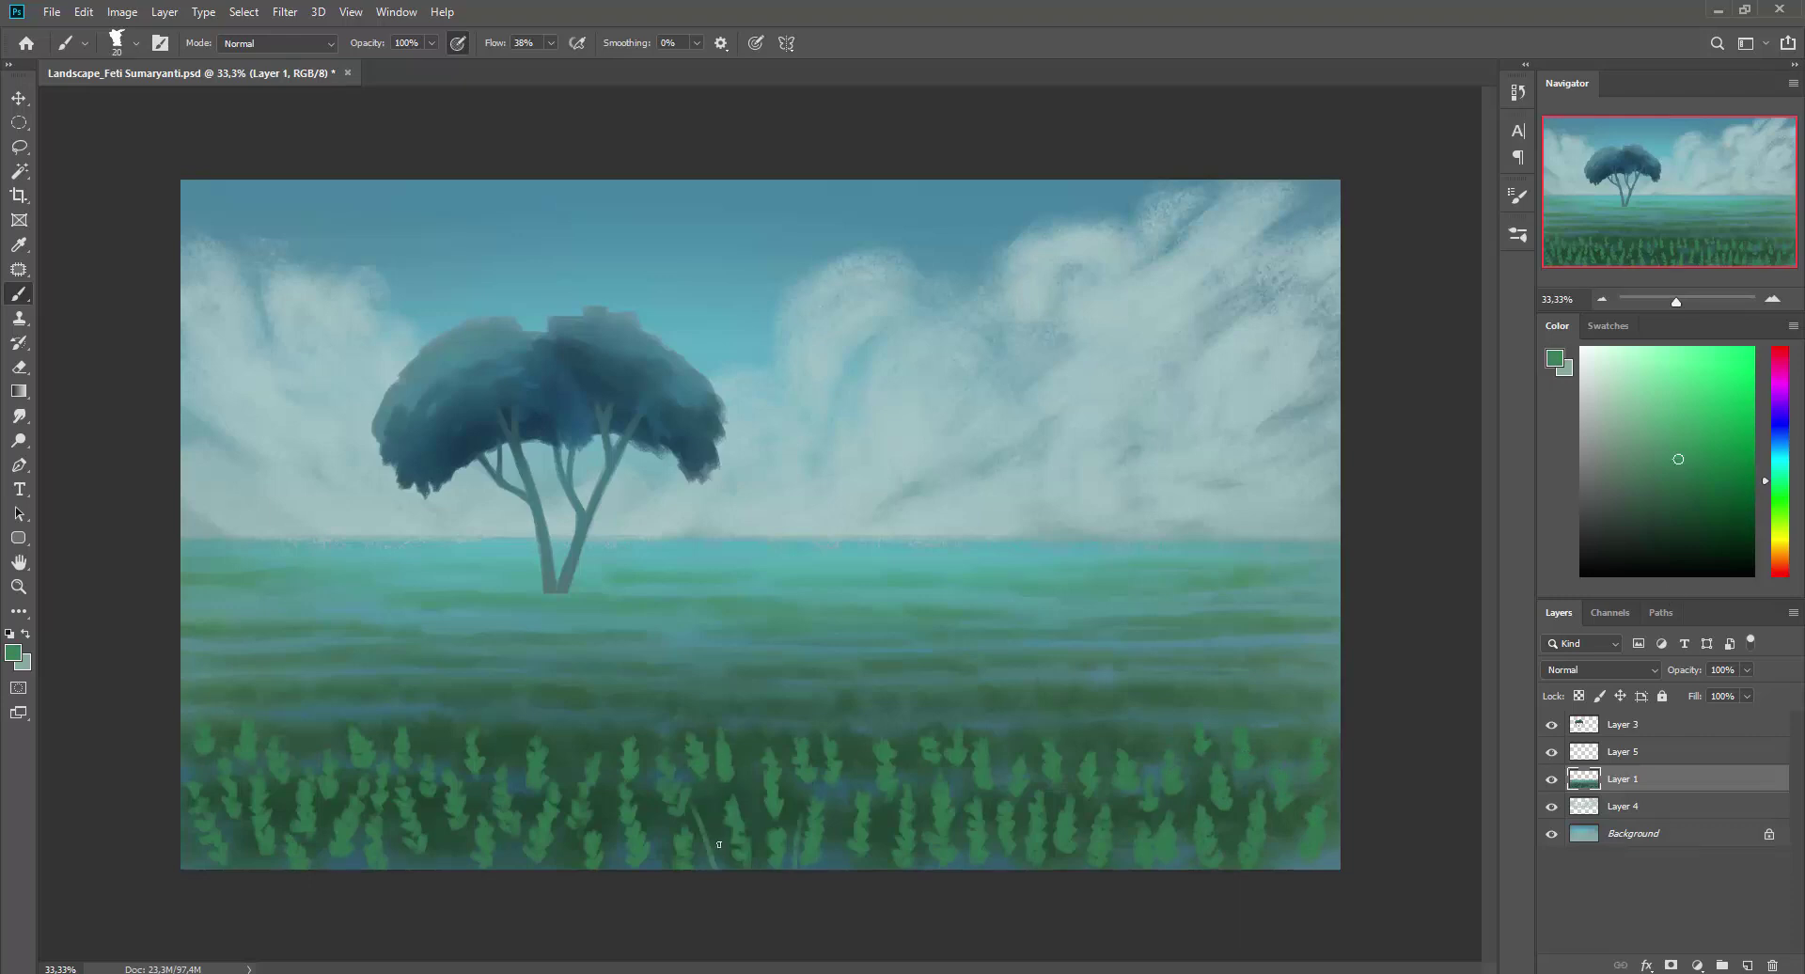
{"action": "left_click_drag", "start_coordinate": [719, 844], "coordinate": [714, 783]}
{"action": "left_click_drag", "start_coordinate": [612, 836], "coordinate": [609, 789]}
{"action": "left_click_drag", "start_coordinate": [523, 824], "coordinate": [522, 755]}
{"action": "mouse_move", "coordinate": [395, 867]}
{"action": "left_mouse_down"}
{"action": "mouse_move", "coordinate": [392, 803]}
{"action": "mouse_move", "coordinate": [355, 825]}
{"action": "left_mouse_up"}
{"action": "left_click_drag", "start_coordinate": [251, 866], "coordinate": [250, 814]}
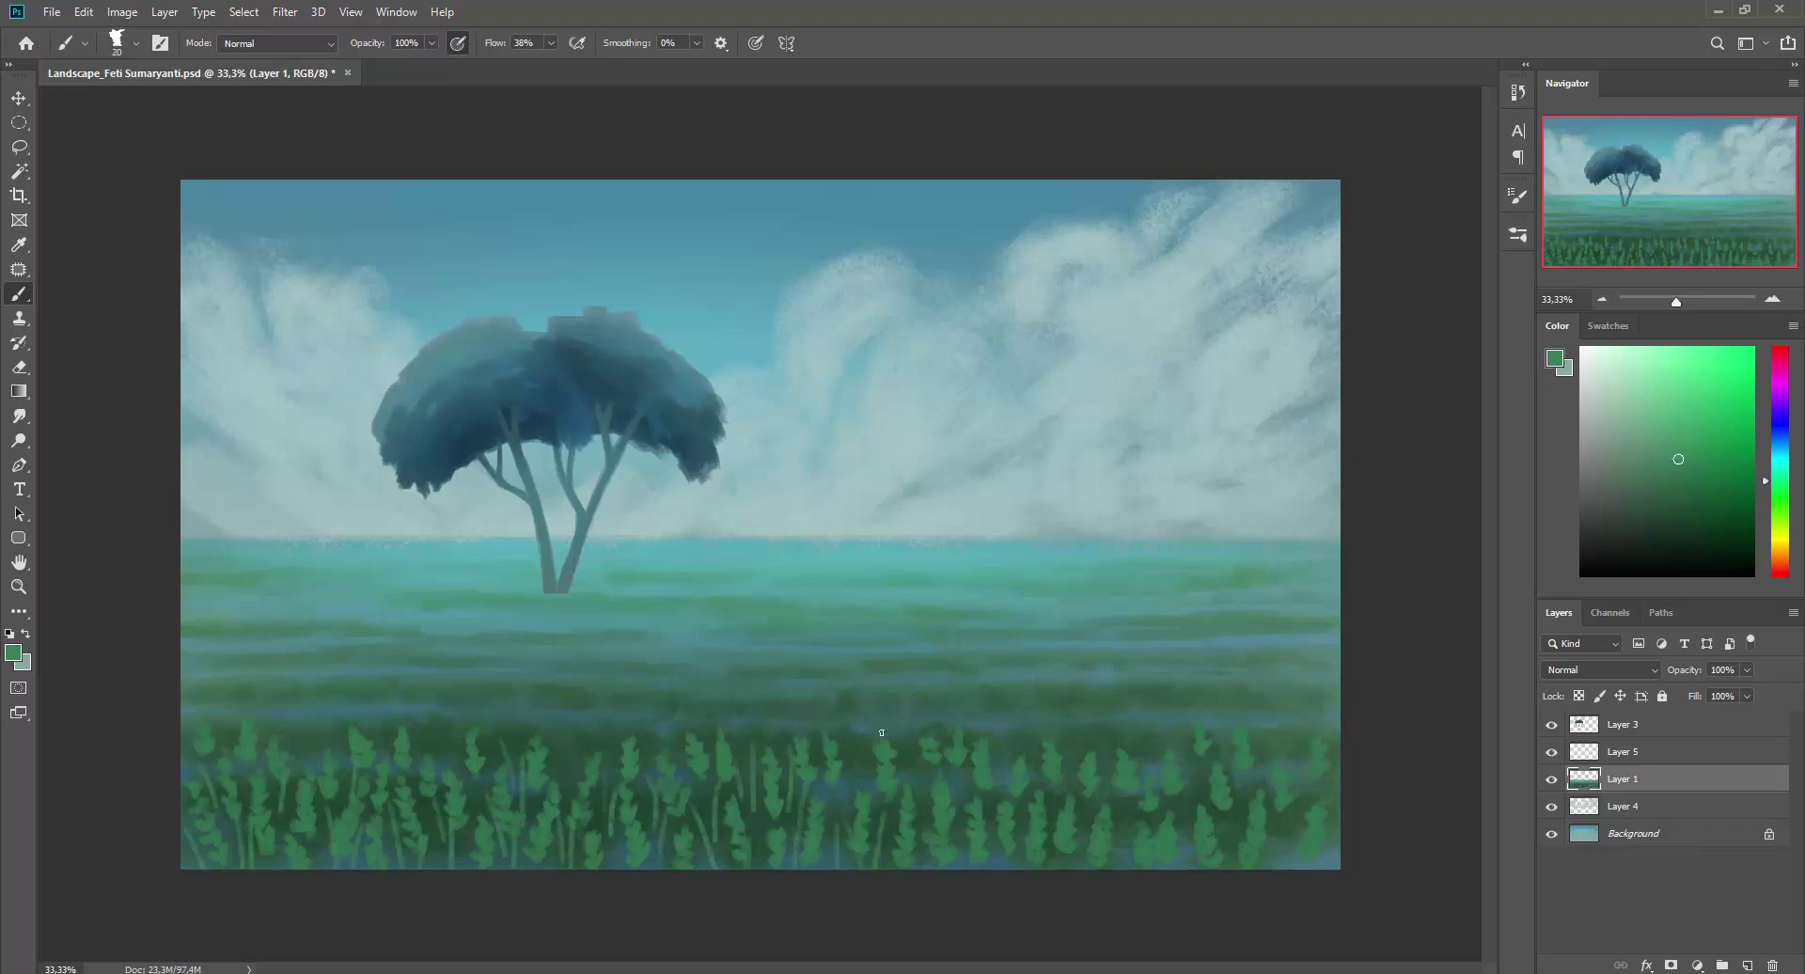
{"action": "left_click_drag", "start_coordinate": [908, 790], "coordinate": [908, 742]}
{"action": "left_click_drag", "start_coordinate": [924, 809], "coordinate": [924, 756]}
{"action": "left_click_drag", "start_coordinate": [1058, 818], "coordinate": [1057, 770]}
{"action": "left_click_drag", "start_coordinate": [1189, 866], "coordinate": [1189, 773]}
Toggle Layer 1 to check the grass, switch to Layer 5, and shift the colour toward cyan.
{"action": "left_click", "coordinate": [1551, 779]}
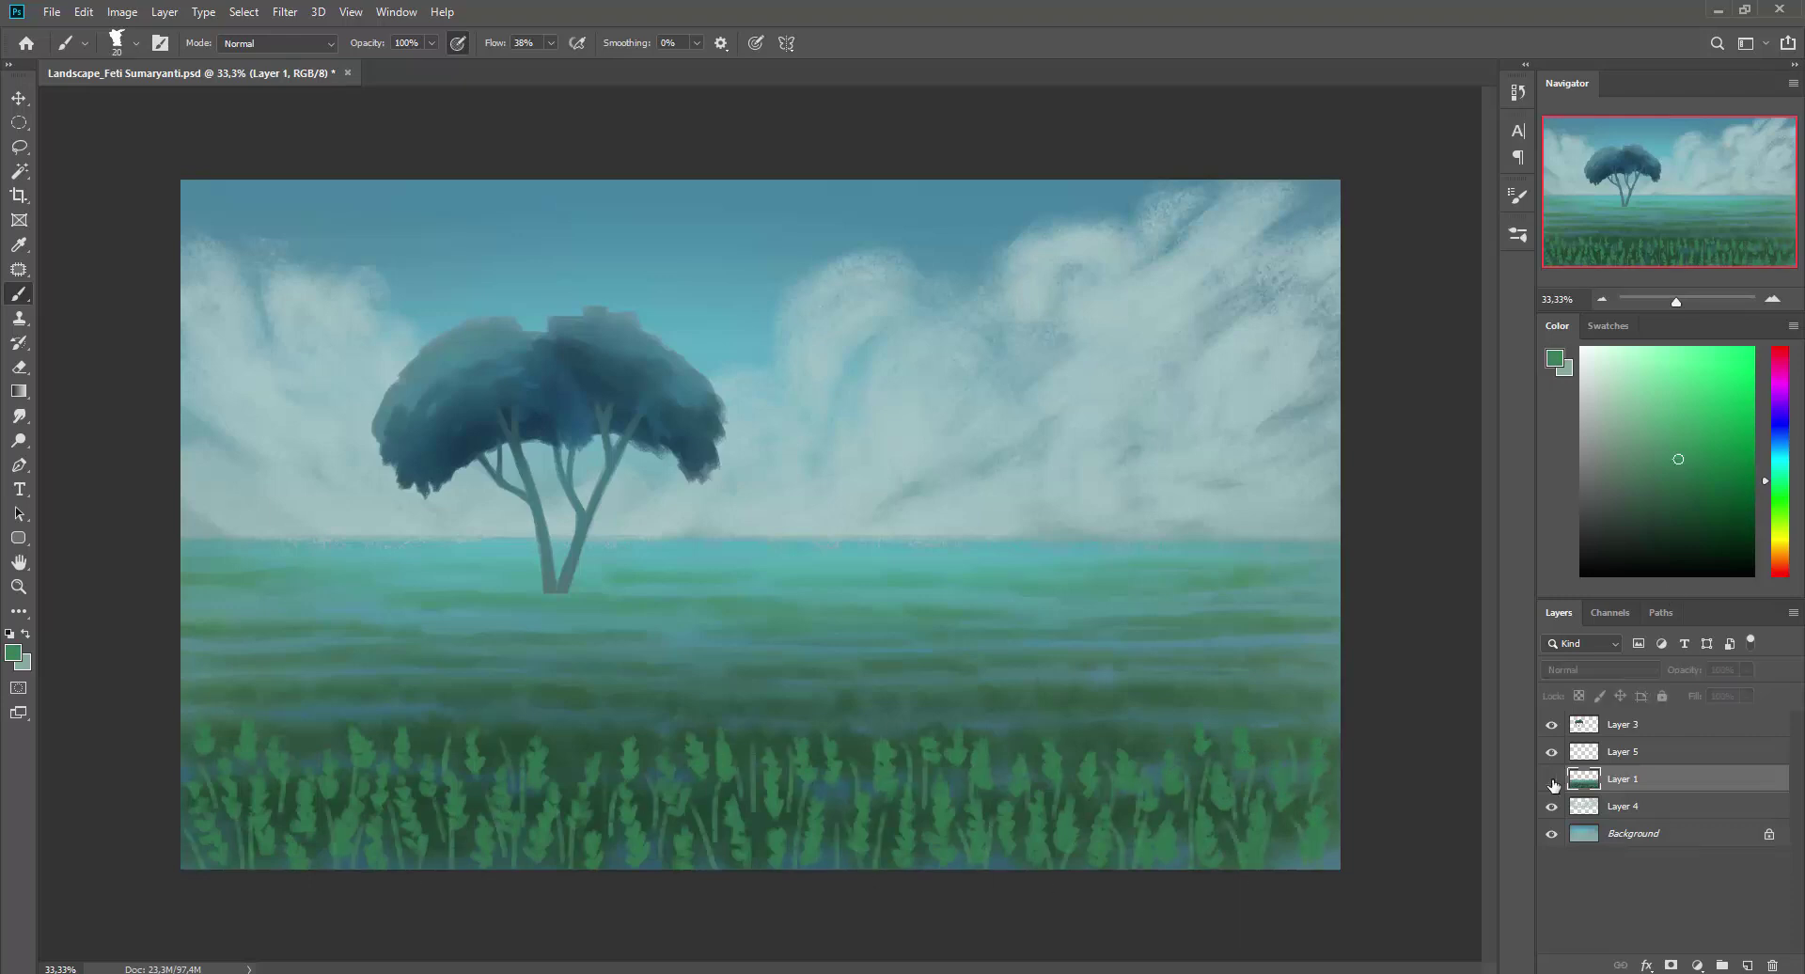
{"action": "left_click", "coordinate": [1631, 752]}
{"action": "left_click_drag", "start_coordinate": [1780, 470], "coordinate": [1780, 453]}
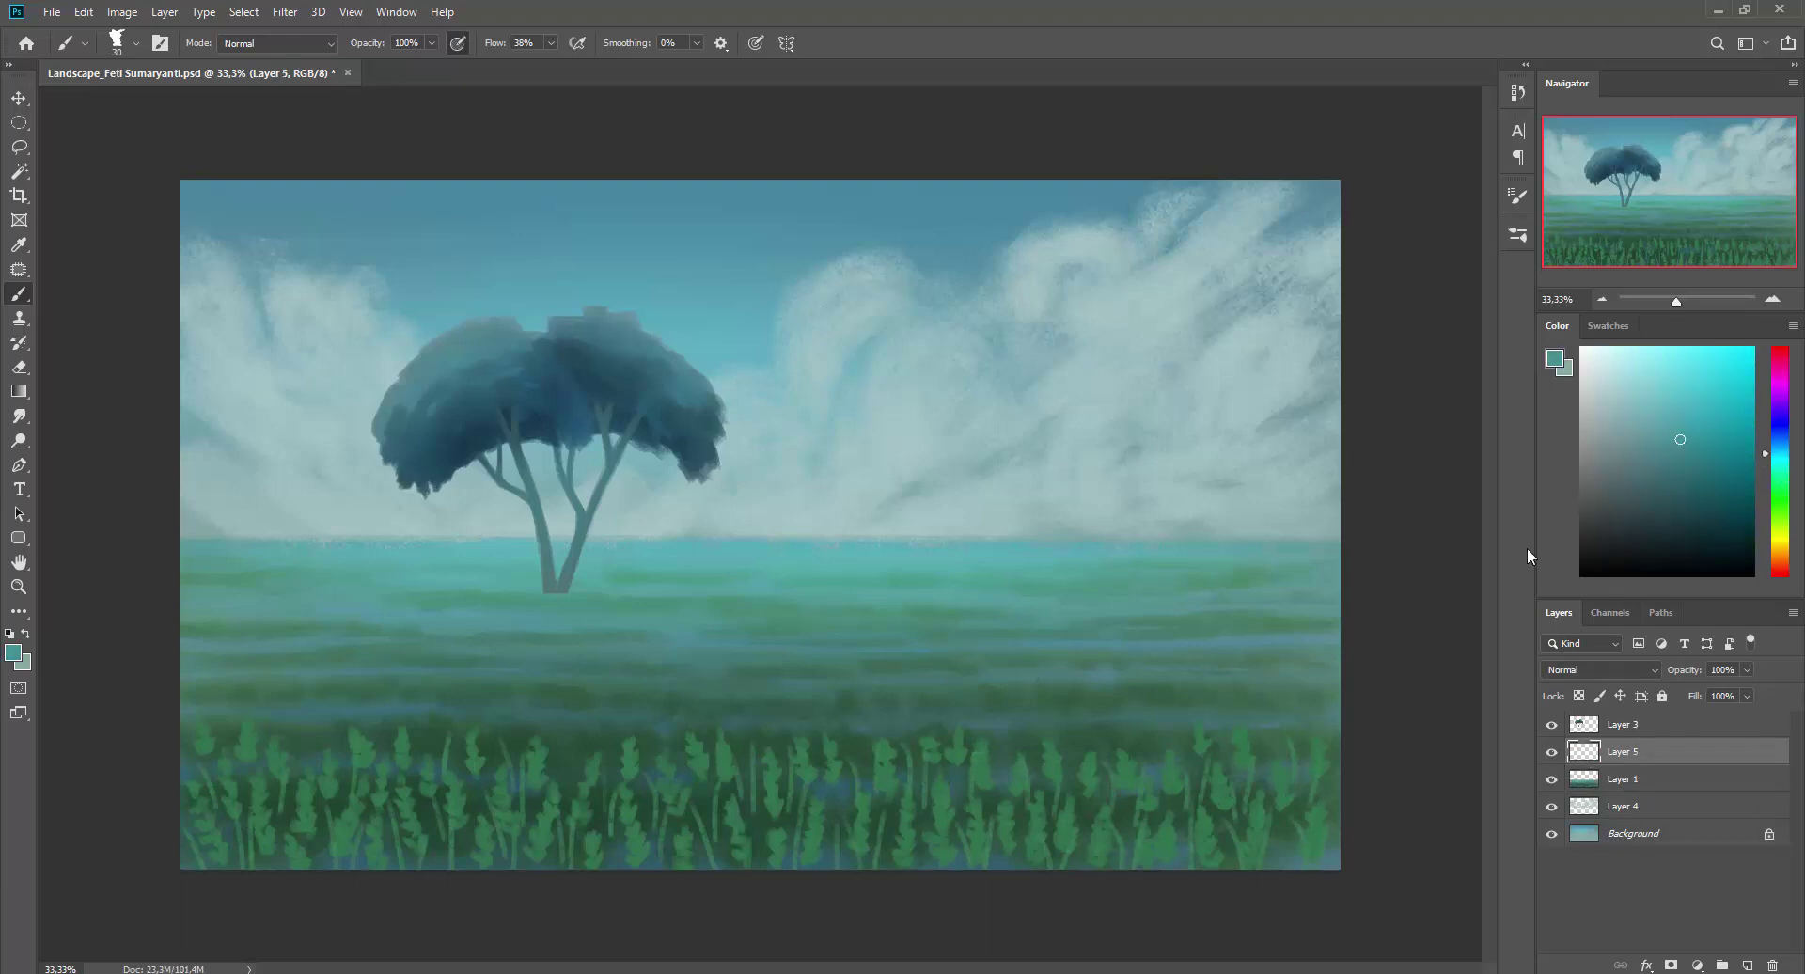
Pick a light teal and dab flowers across the foreground grass from left to right edge.
{"action": "left_click", "coordinate": [1675, 422]}
{"action": "left_click", "coordinate": [561, 766]}
{"action": "left_click", "coordinate": [501, 743]}
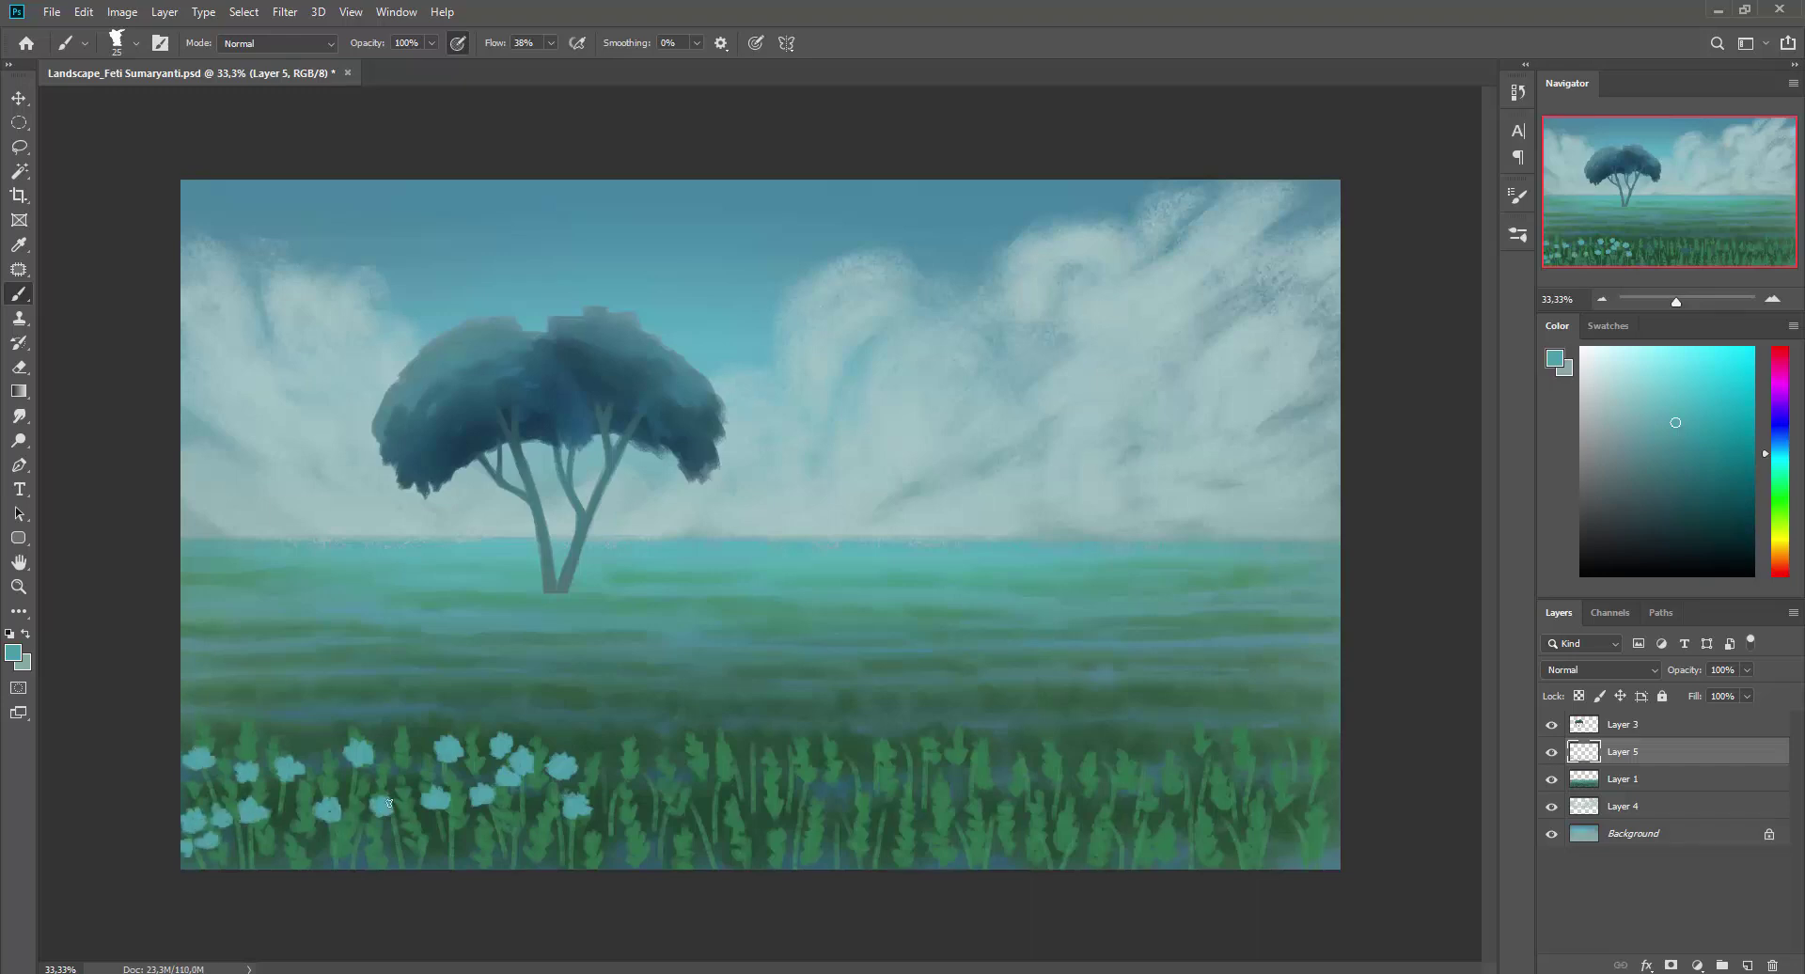
{"action": "left_click", "coordinate": [809, 797]}
{"action": "left_click", "coordinate": [1049, 802]}
{"action": "left_click", "coordinate": [1284, 768]}
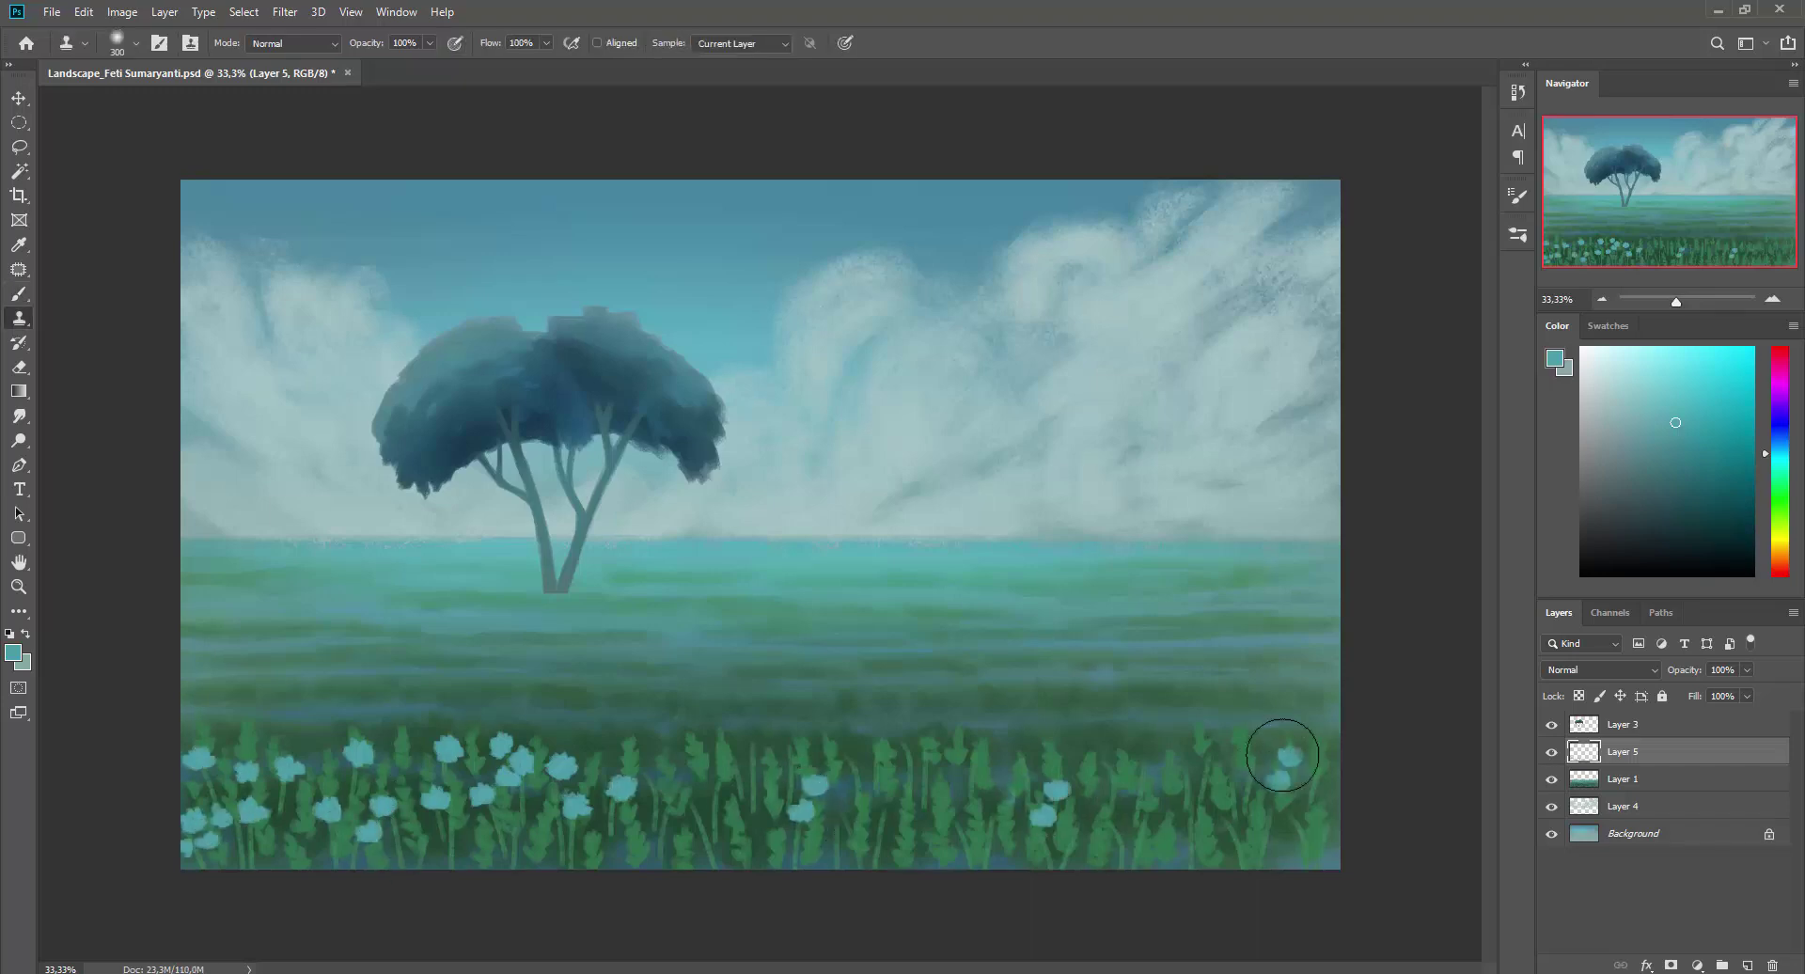
{"action": "left_click", "coordinate": [1134, 774]}
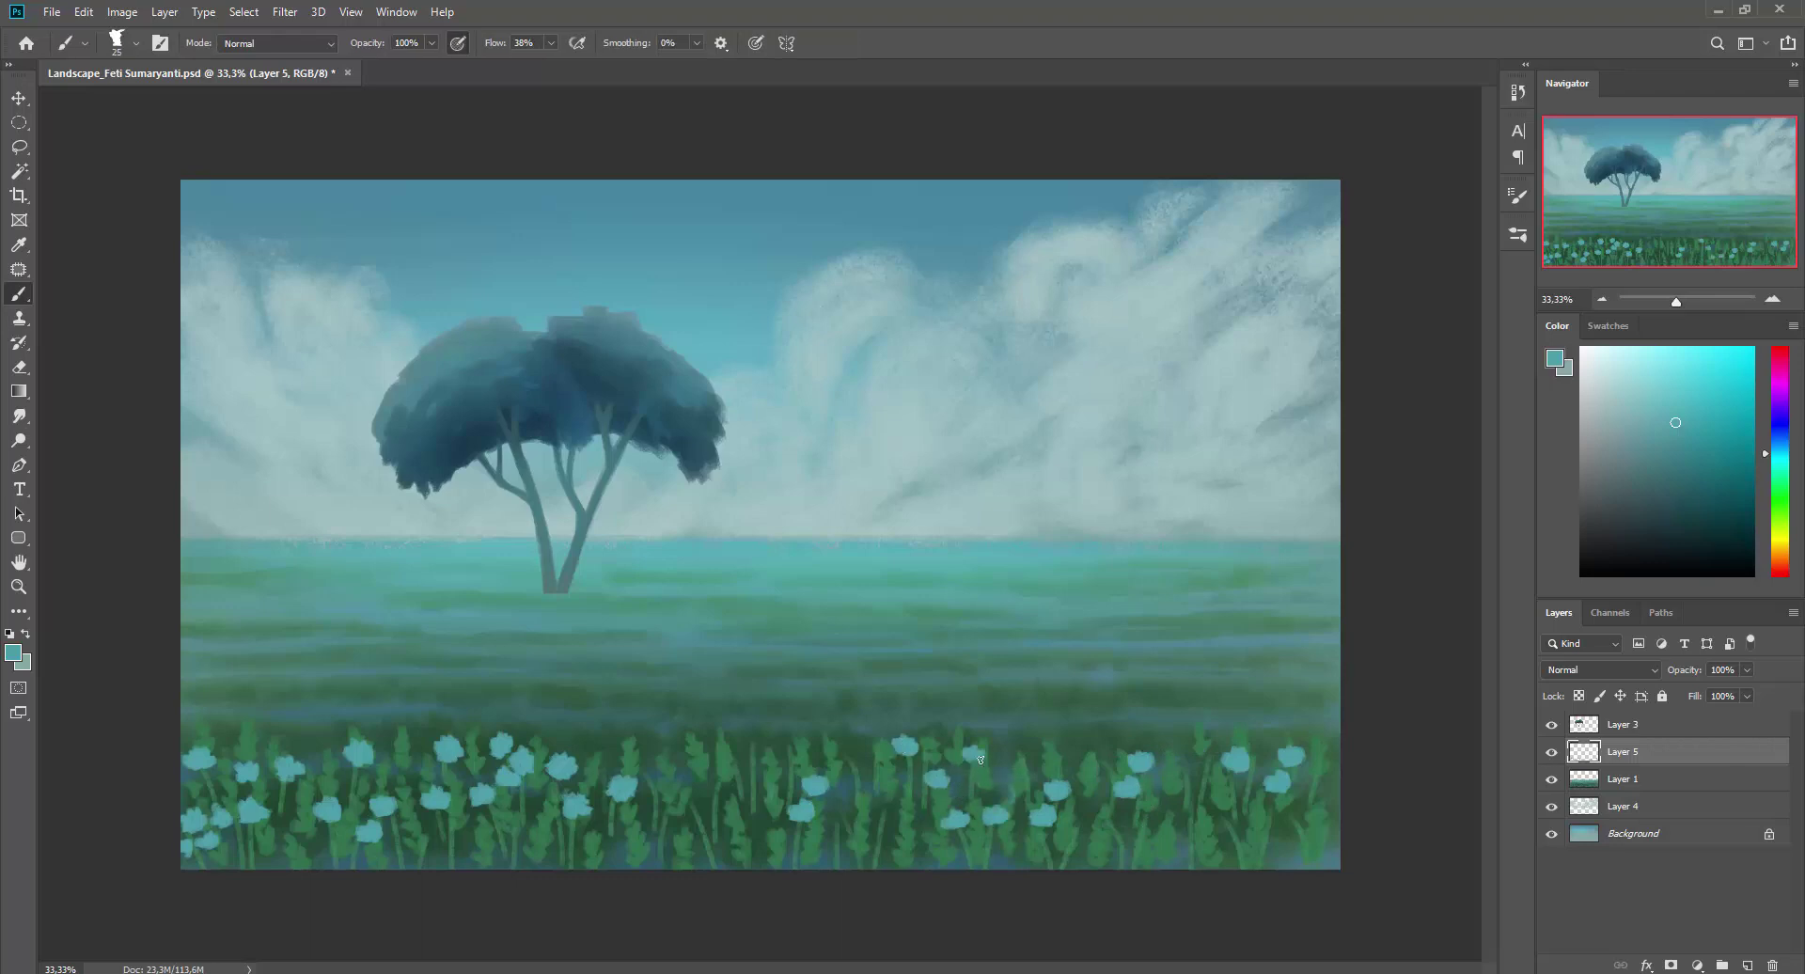
Add clusters of light cyan flowers in the central grass and low in the right grass.
{"action": "left_click", "coordinate": [750, 753]}
{"action": "left_click", "coordinate": [723, 788]}
{"action": "left_click", "coordinate": [680, 757]}
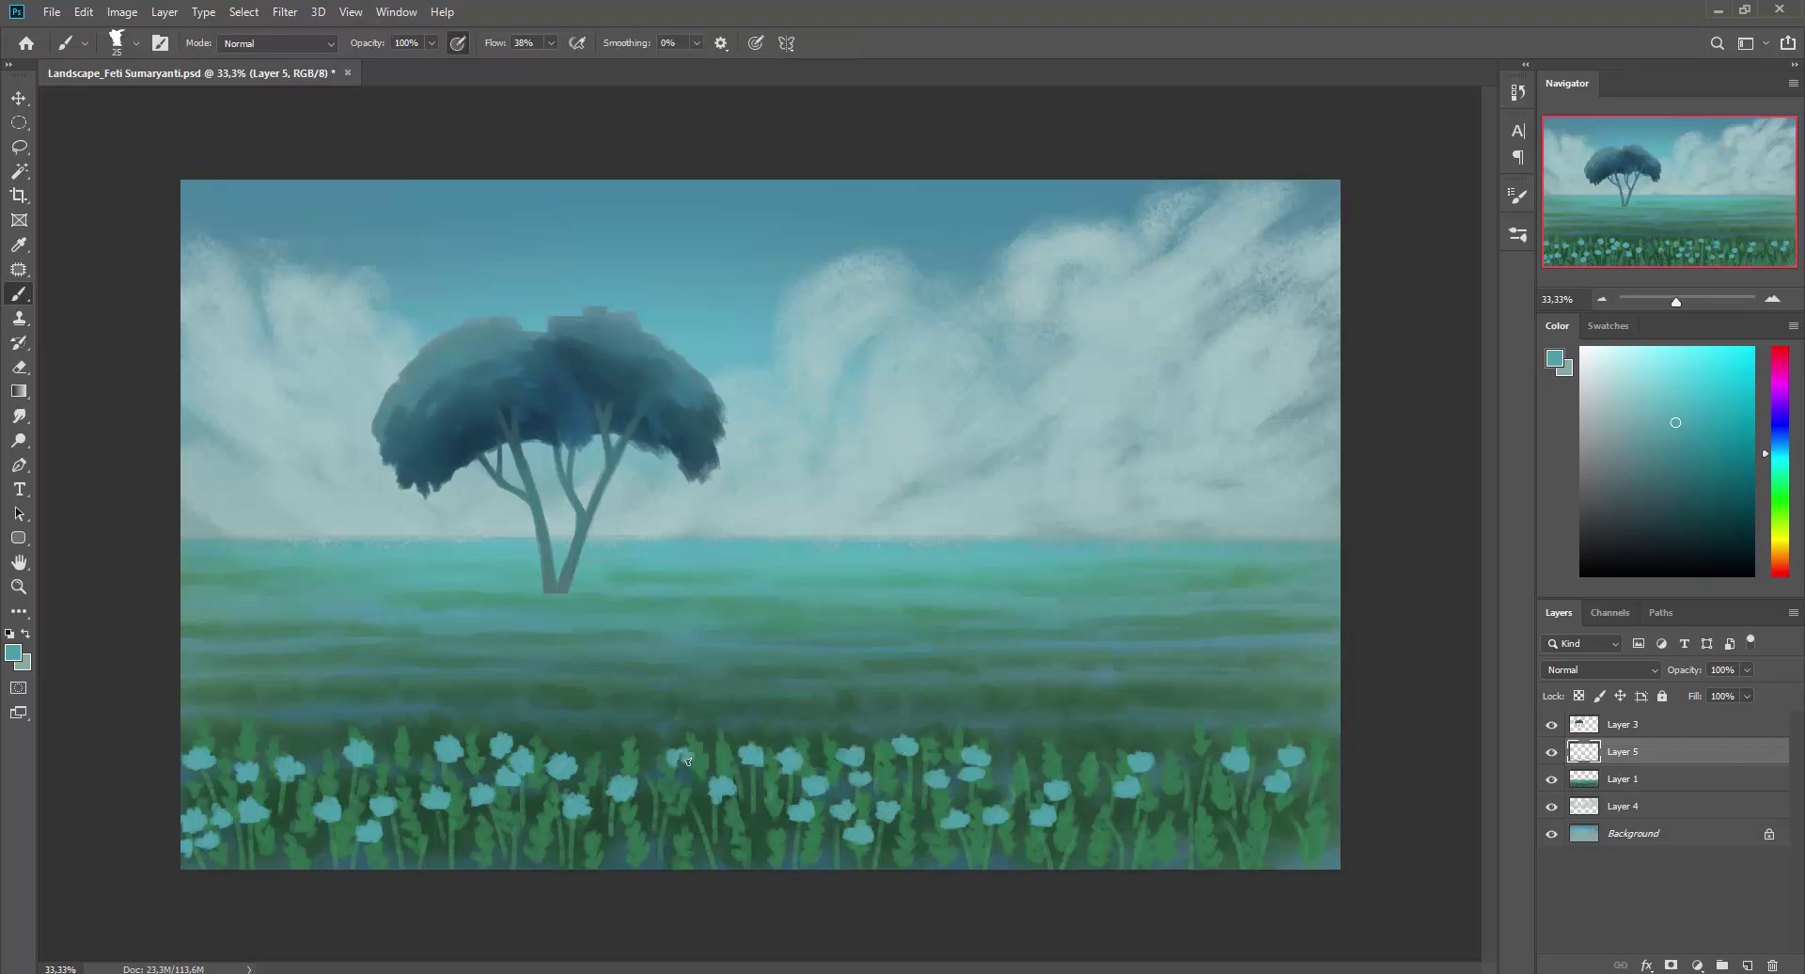
{"action": "left_click", "coordinate": [697, 813]}
{"action": "left_click", "coordinate": [662, 815]}
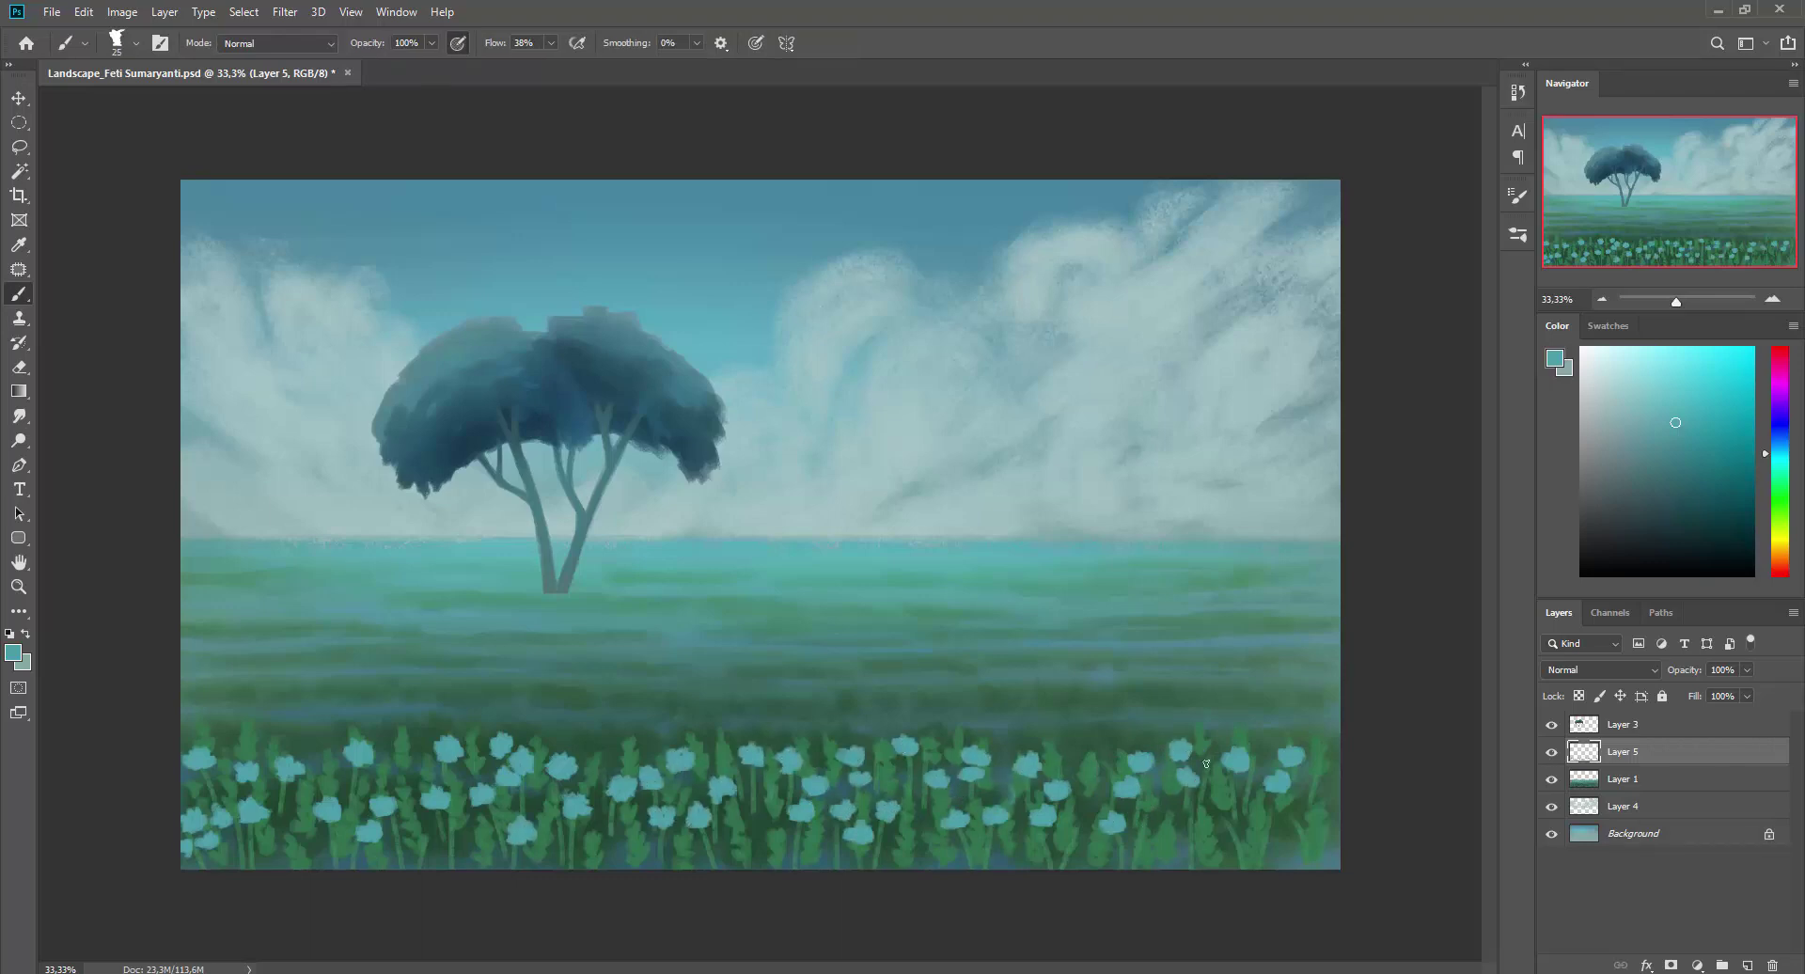
{"action": "left_click", "coordinate": [1232, 825]}
{"action": "left_click", "coordinate": [1190, 827]}
{"action": "left_click", "coordinate": [1297, 821]}
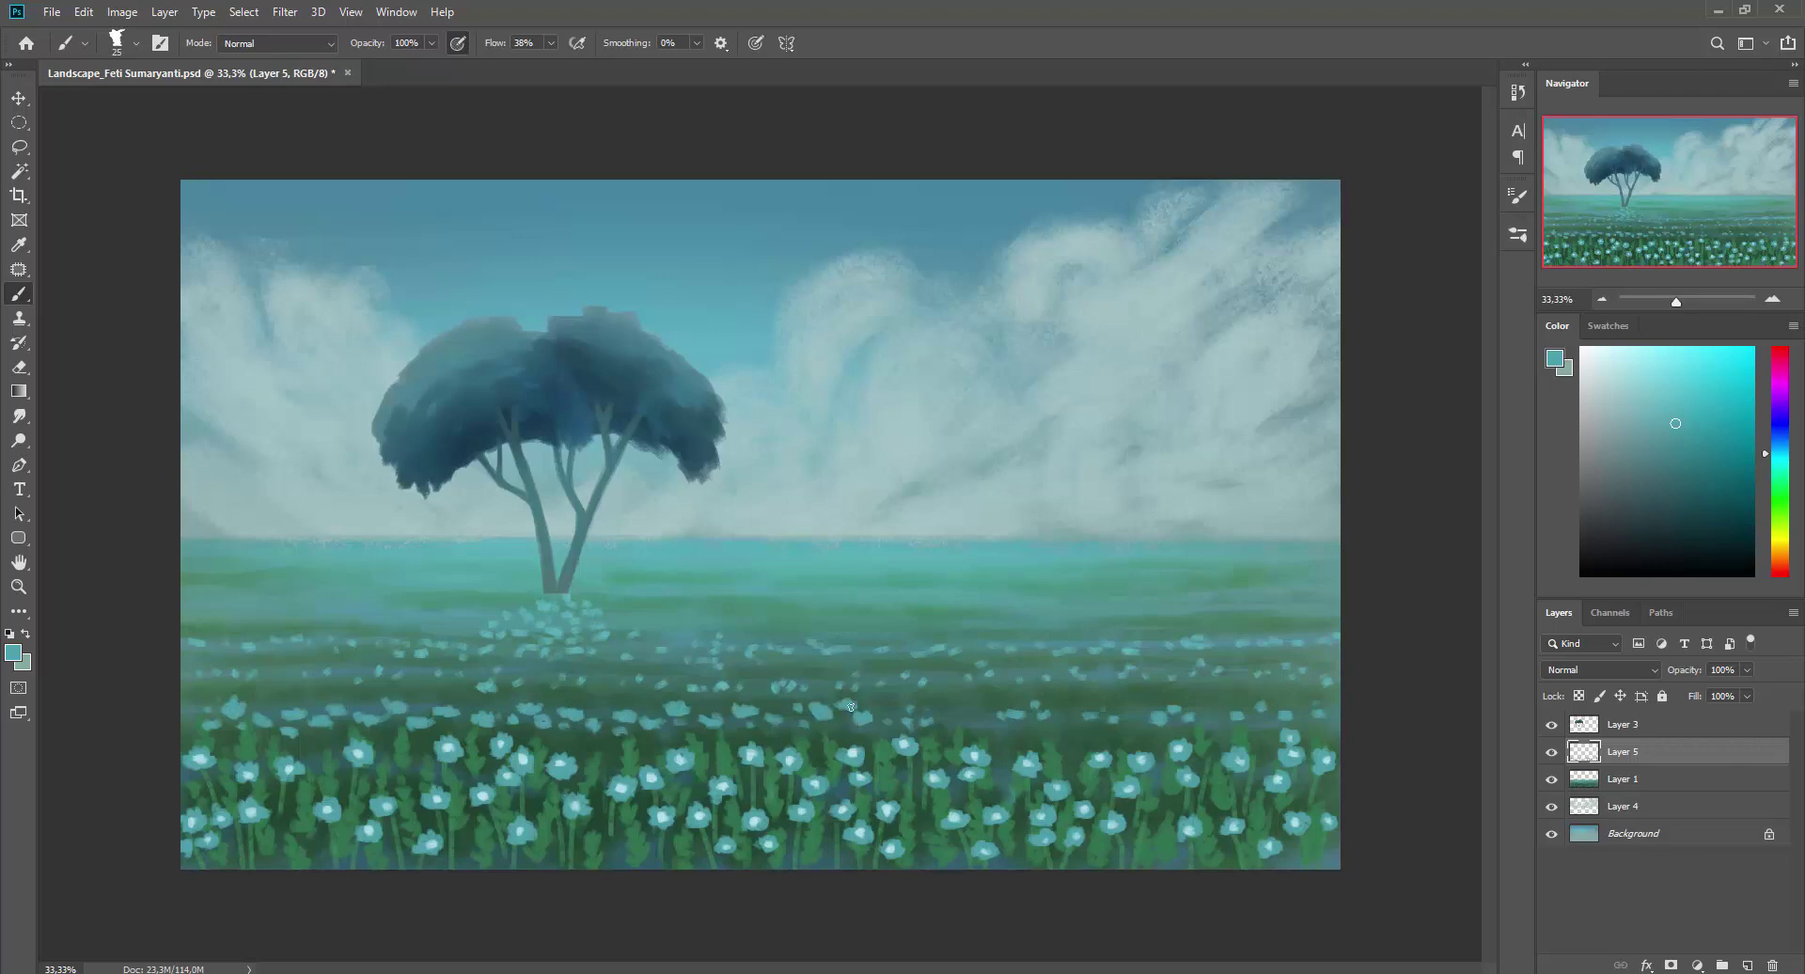
{"action": "key", "text": "s"}
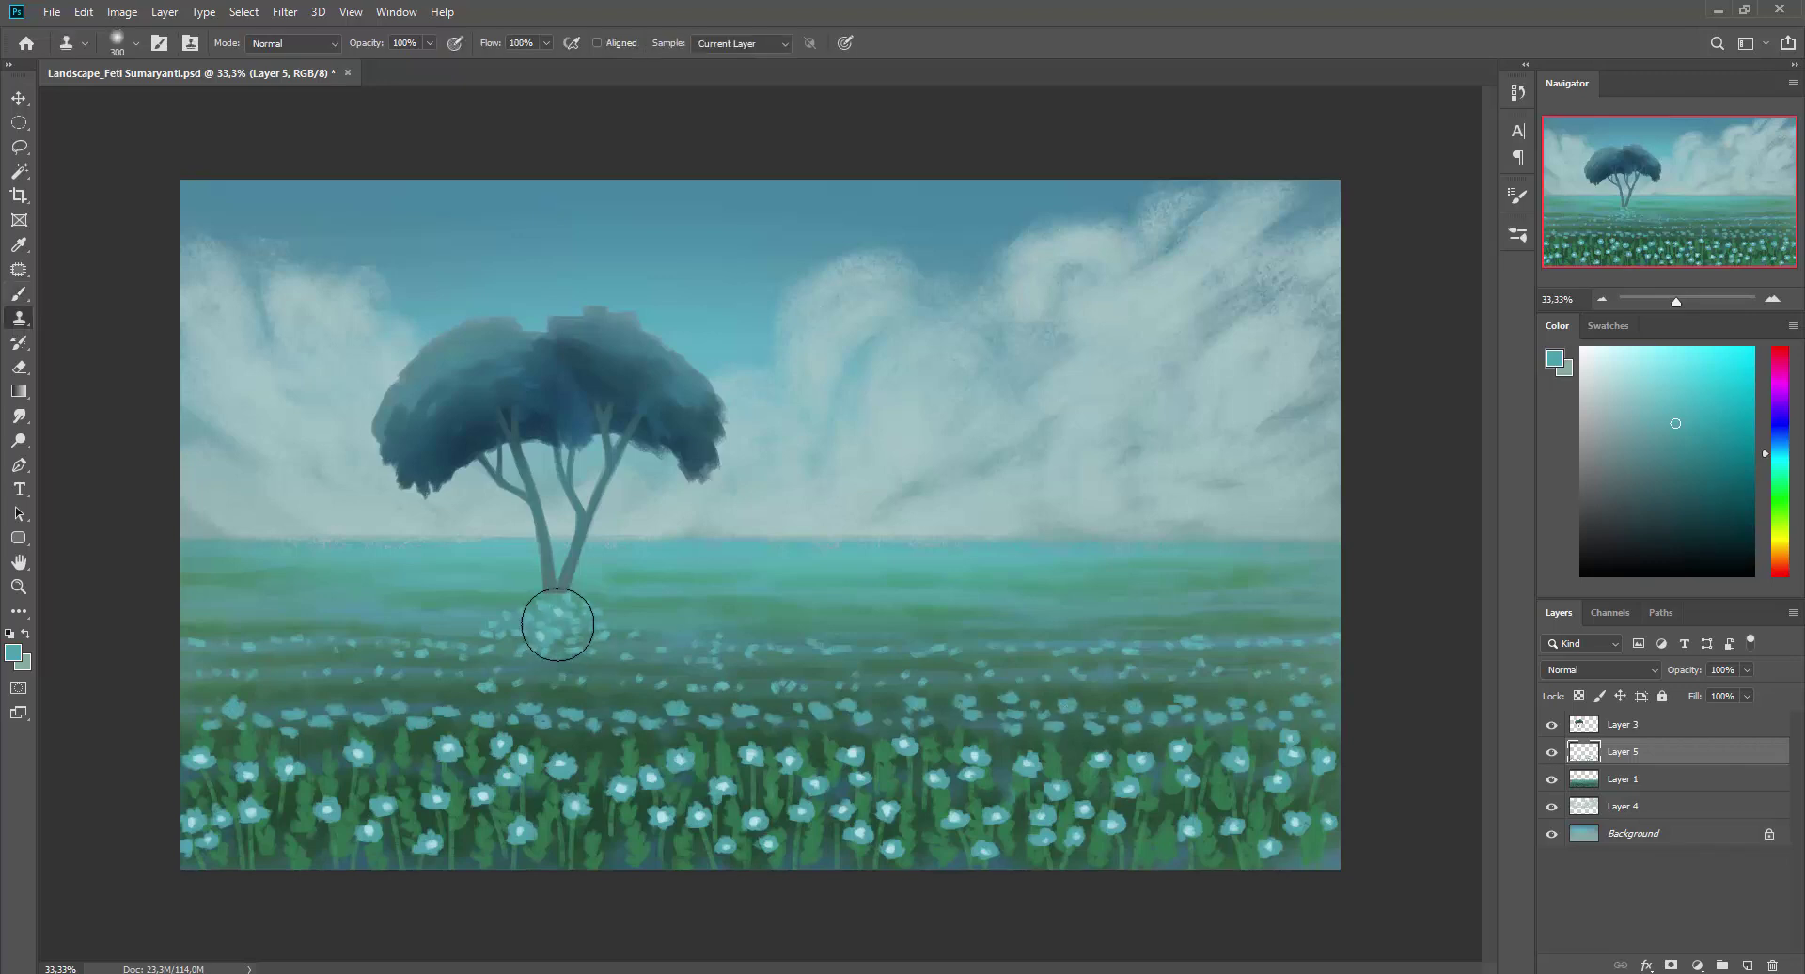
{"action": "left_click", "coordinate": [545, 625], "text": "alt"}
{"action": "left_click_drag", "start_coordinate": [455, 620], "coordinate": [225, 590]}
{"action": "mouse_move", "coordinate": [739, 596]}
{"action": "left_mouse_down"}
{"action": "mouse_move", "coordinate": [959, 568]}
{"action": "mouse_move", "coordinate": [1297, 588]}
{"action": "left_mouse_up"}
{"action": "left_click_drag", "start_coordinate": [661, 651], "coordinate": [1306, 639]}
{"action": "key", "text": "bracketleft"}
{"action": "key", "text": "bracketleft"}
{"action": "left_click_drag", "start_coordinate": [221, 668], "coordinate": [1325, 675]}
{"action": "key", "text": "b"}
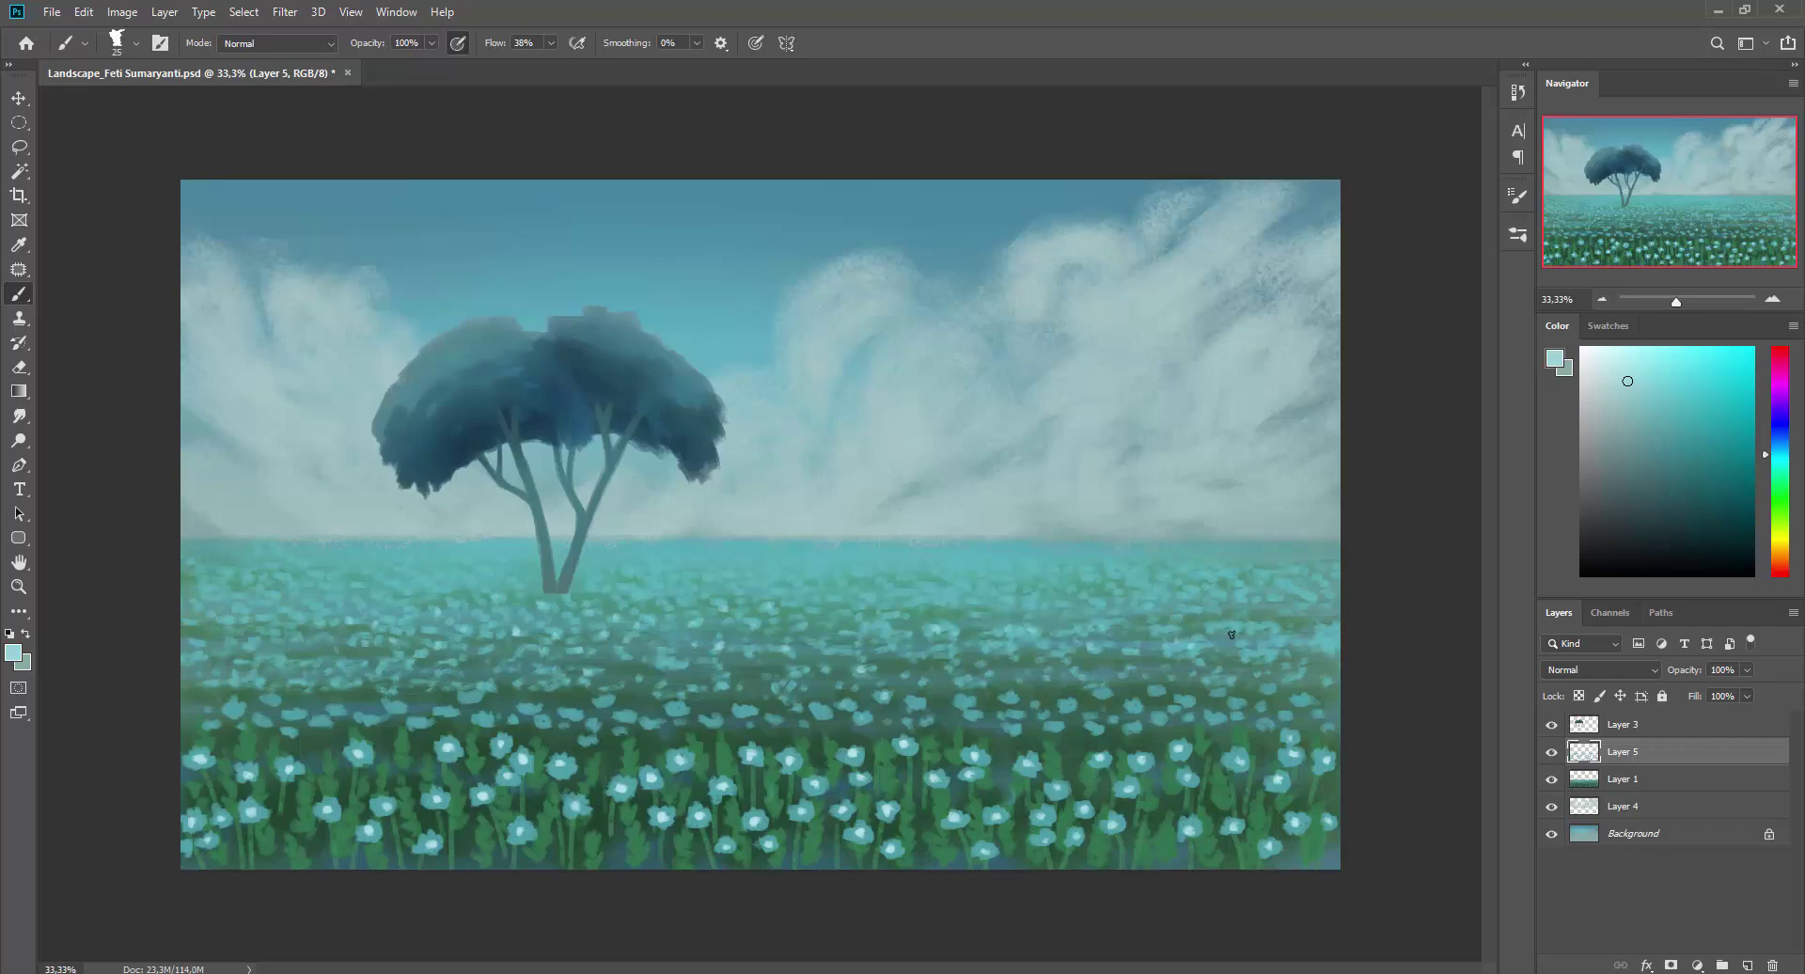
On Layer 1, set a 700 px brush to 30% Overlay and pick teal and green colours.
{"action": "left_click", "coordinate": [1623, 778]}
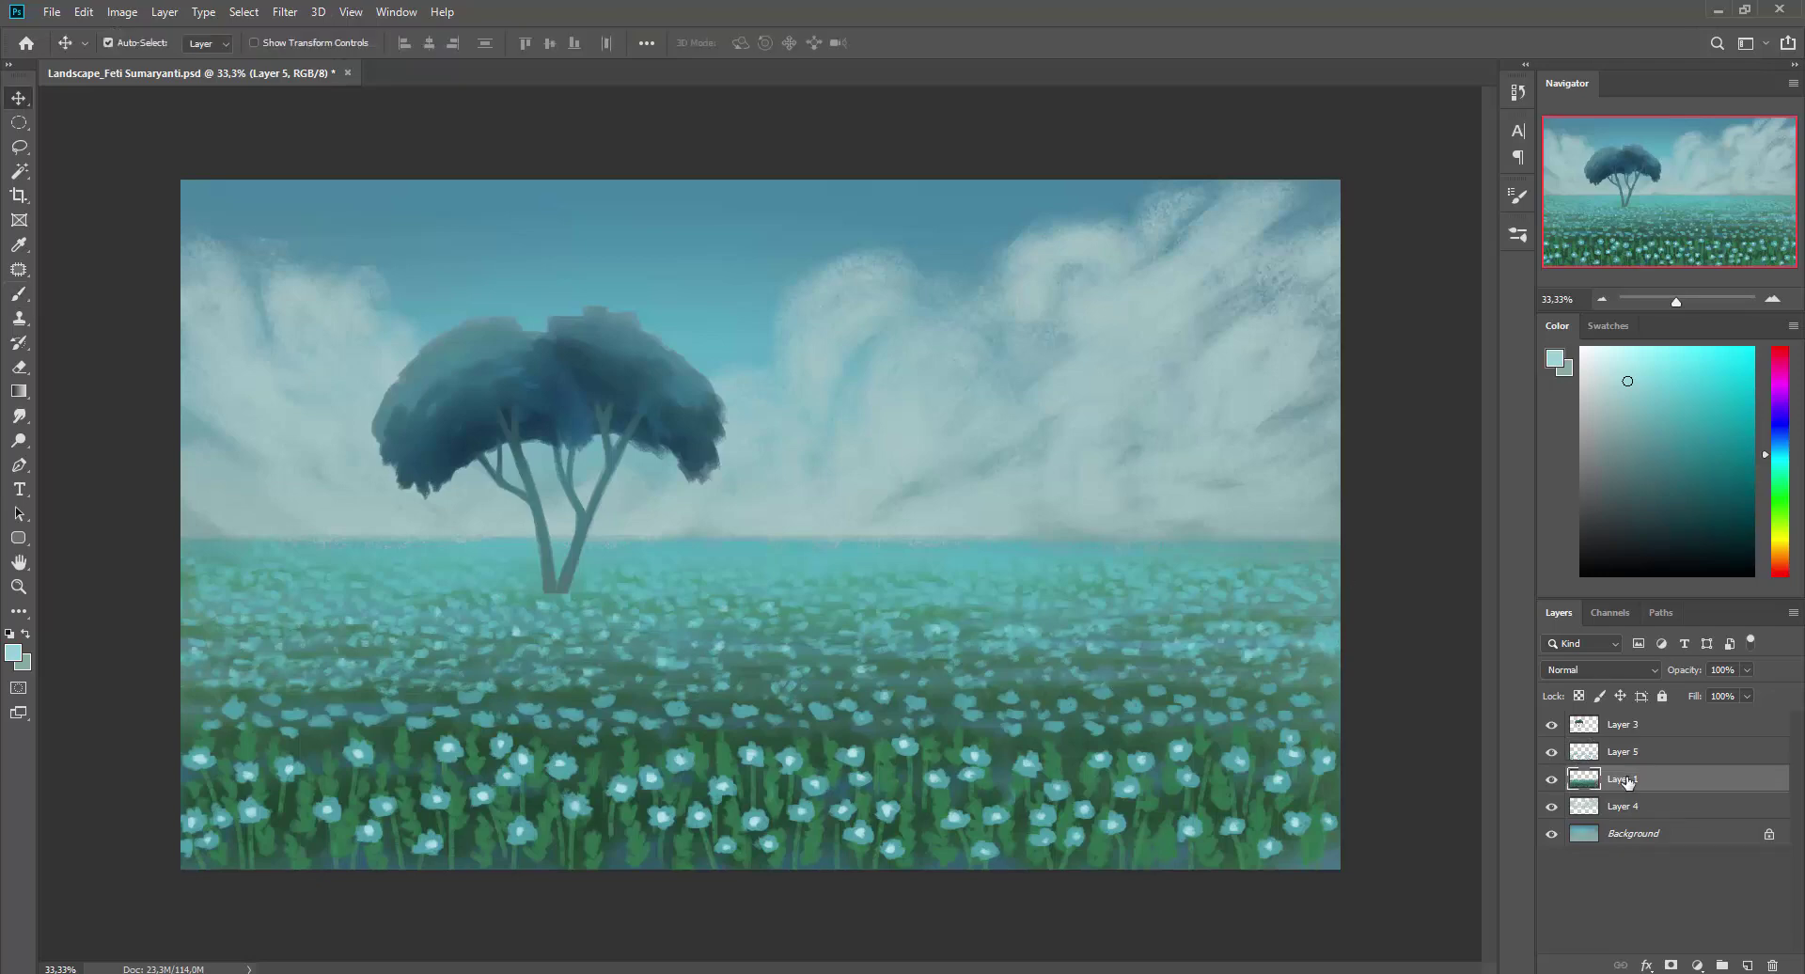
{"action": "key", "text": "3"}
{"action": "left_click", "coordinate": [277, 43]}
{"action": "left_click", "coordinate": [254, 299]}
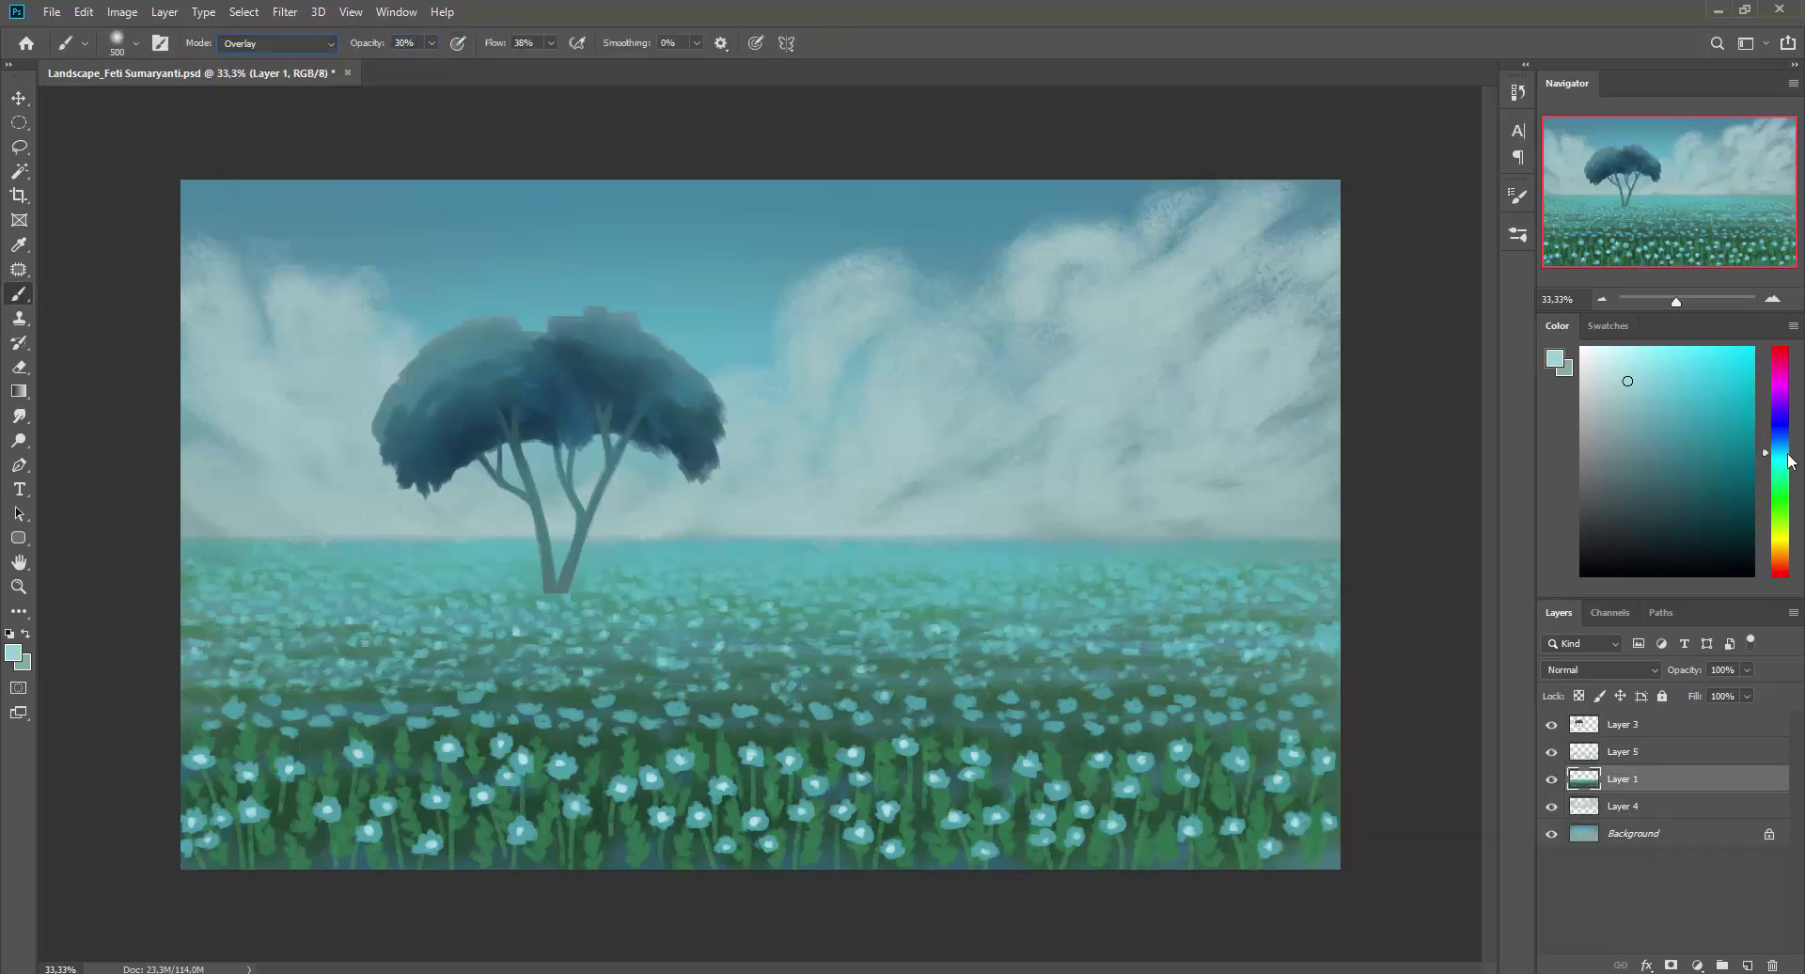
{"action": "key", "text": "bracketright"}
{"action": "key", "text": "bracketright"}
{"action": "left_click", "coordinate": [1295, 804], "text": "alt"}
{"action": "left_click", "coordinate": [658, 752], "text": "alt"}
On Layer 5, choose a lighter blue and switch the brush to Screen at 250 px.
{"action": "left_click", "coordinate": [1316, 860], "text": "alt"}
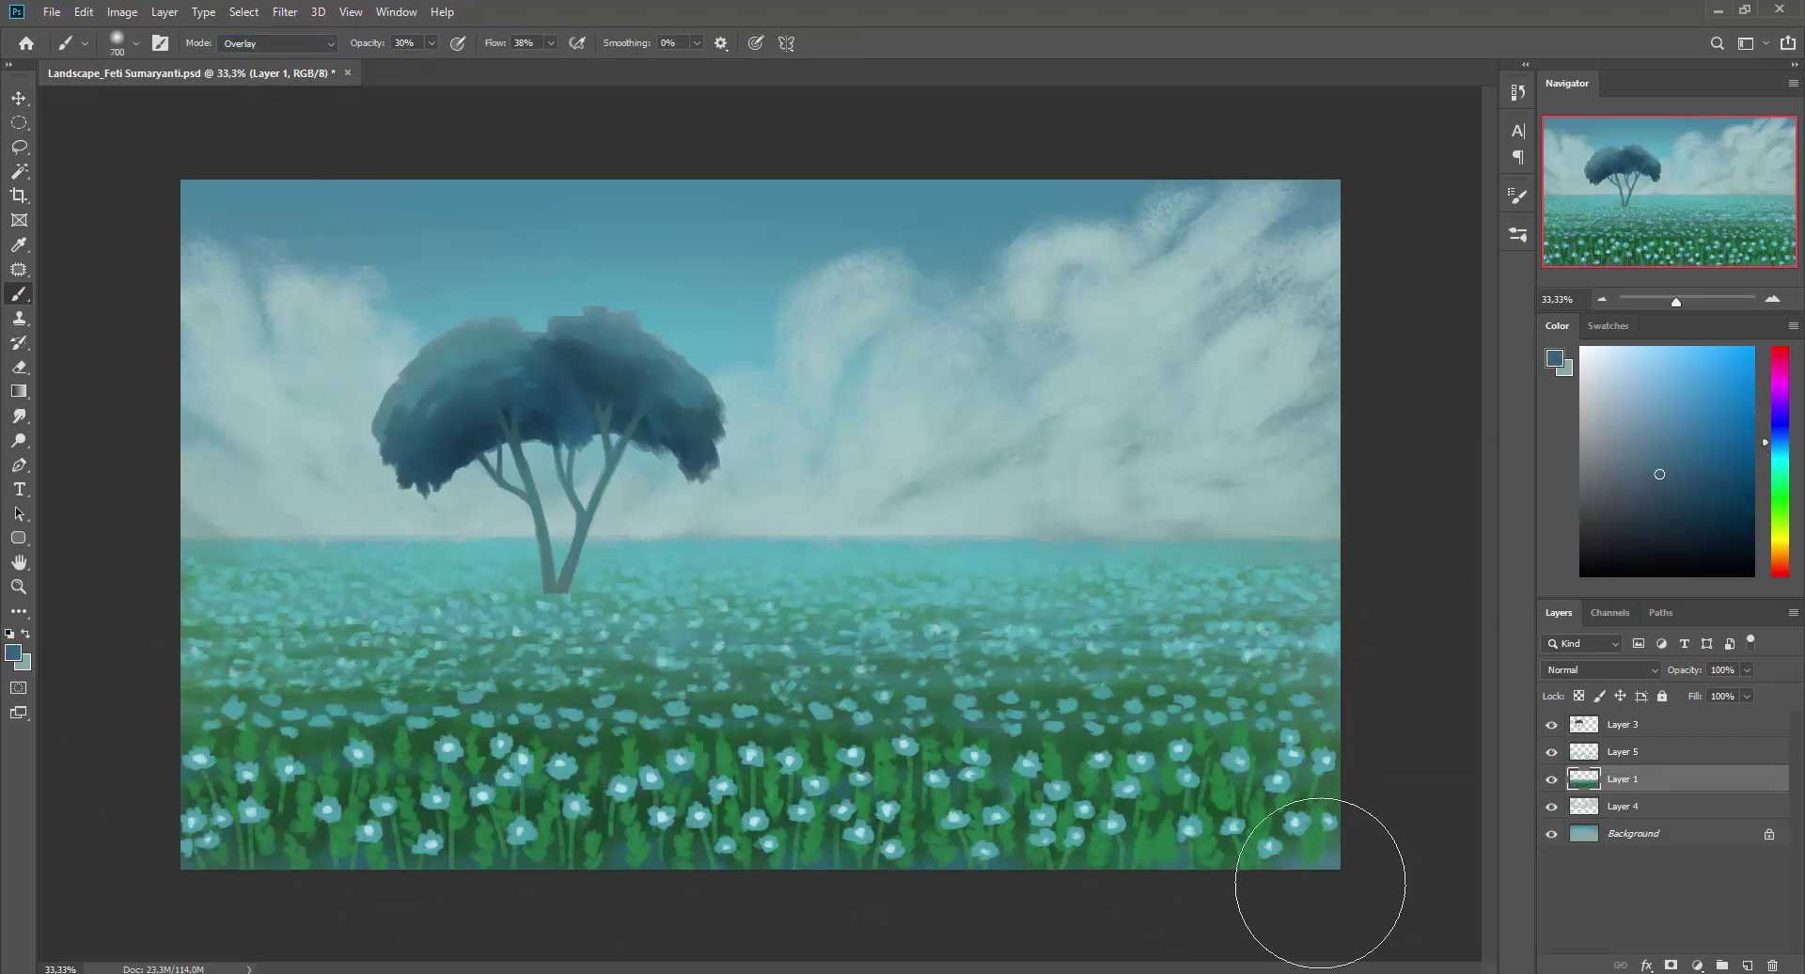
{"action": "key", "text": "bracketleft"}
{"action": "key", "text": "bracketleft"}
{"action": "key", "text": "alt+bracketright"}
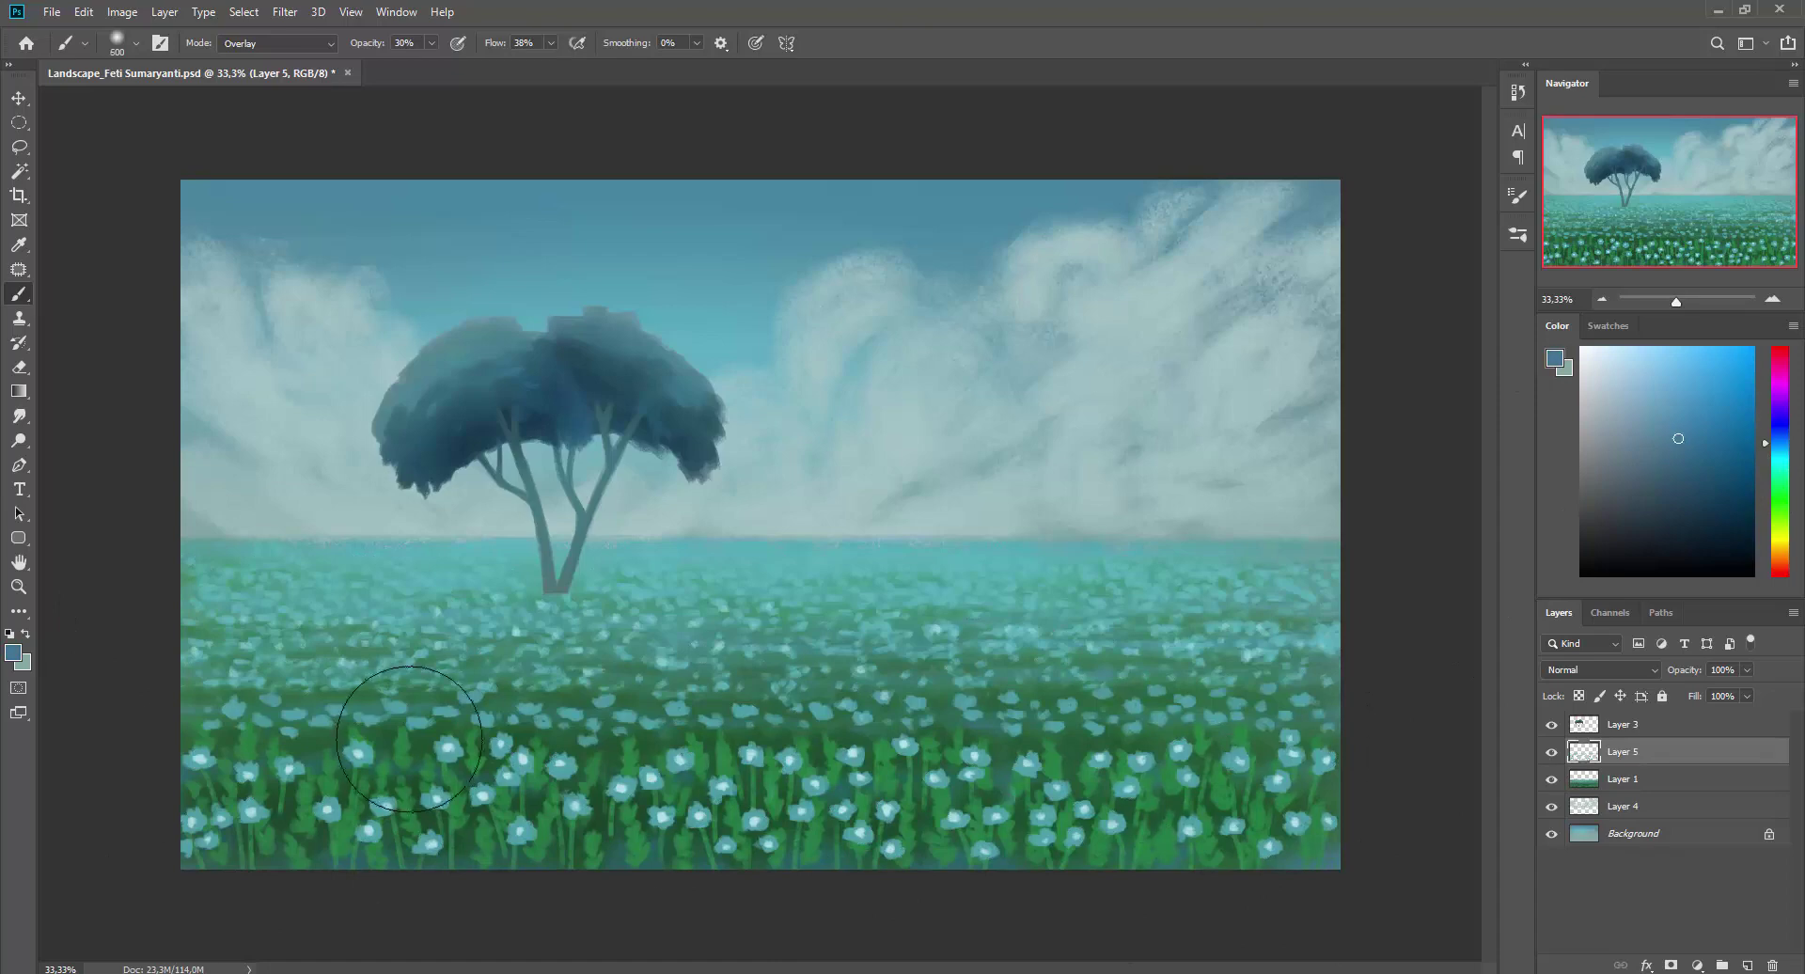
{"action": "left_click", "coordinate": [409, 738], "text": "alt"}
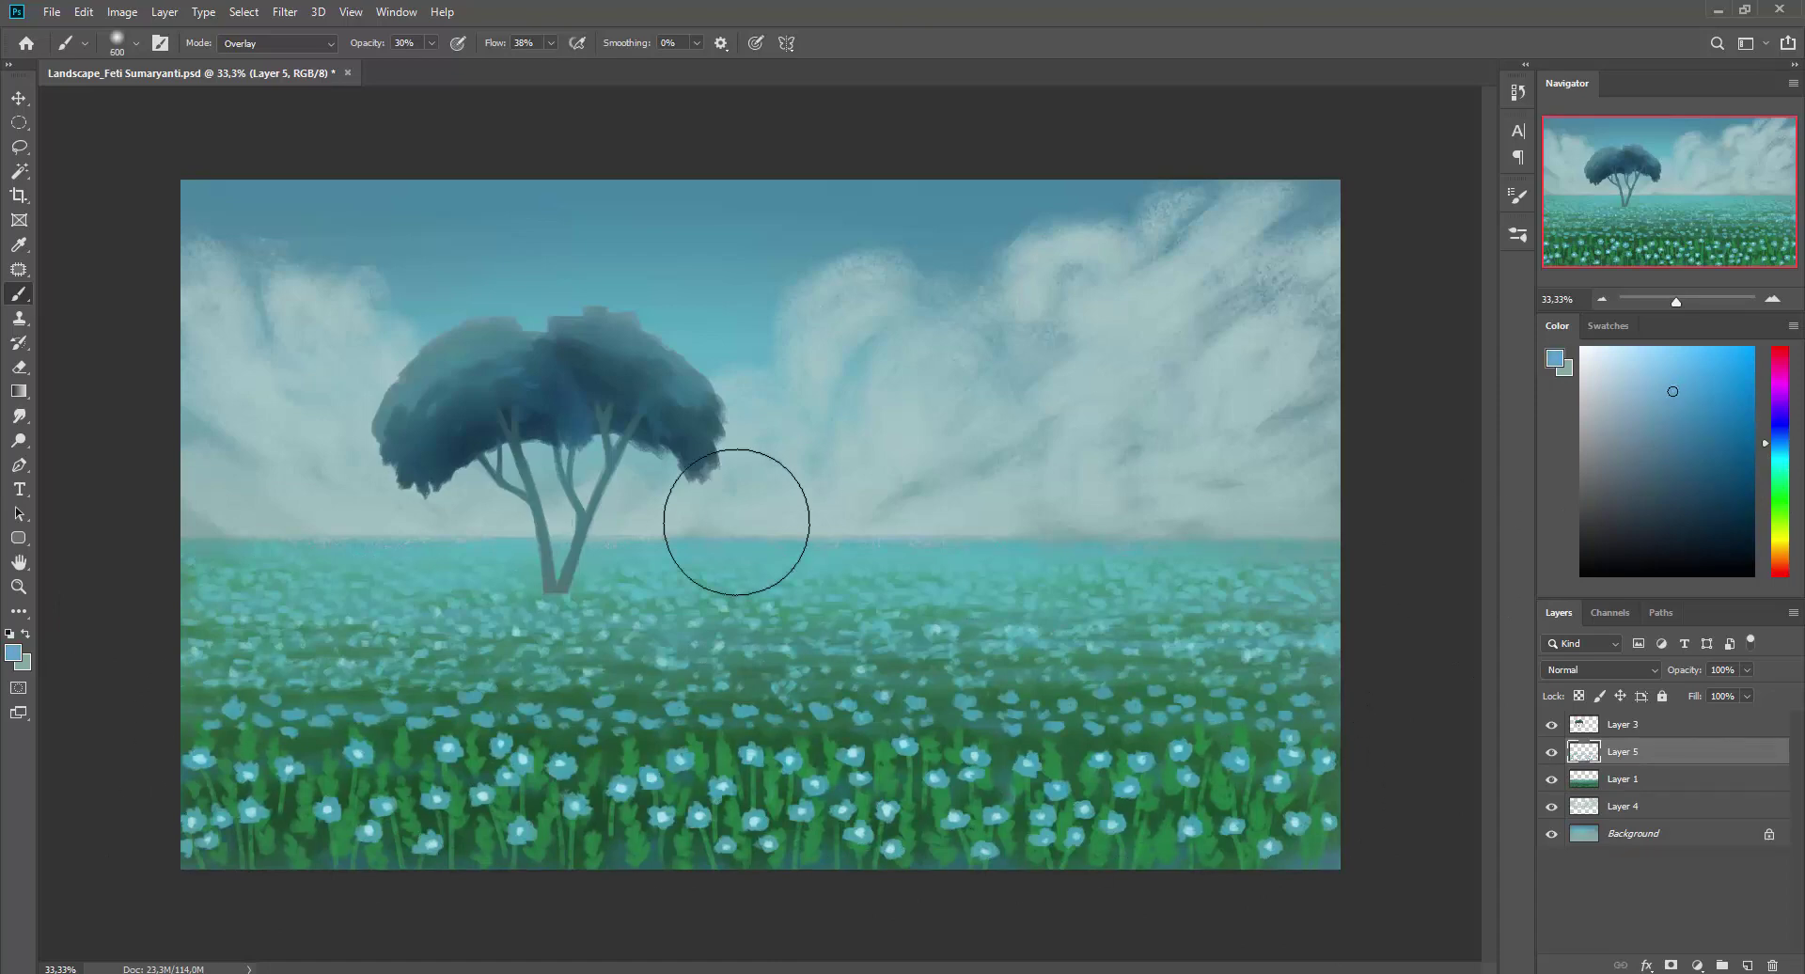
{"action": "left_click", "coordinate": [277, 43]}
{"action": "left_click", "coordinate": [254, 230]}
{"action": "key", "text": "bracketleft"}
{"action": "key", "text": "bracketleft"}
{"action": "key", "text": "bracketleft"}
{"action": "key", "text": "bracketleft"}
{"action": "key", "text": "bracketleft"}
{"action": "key", "text": "bracketleft"}
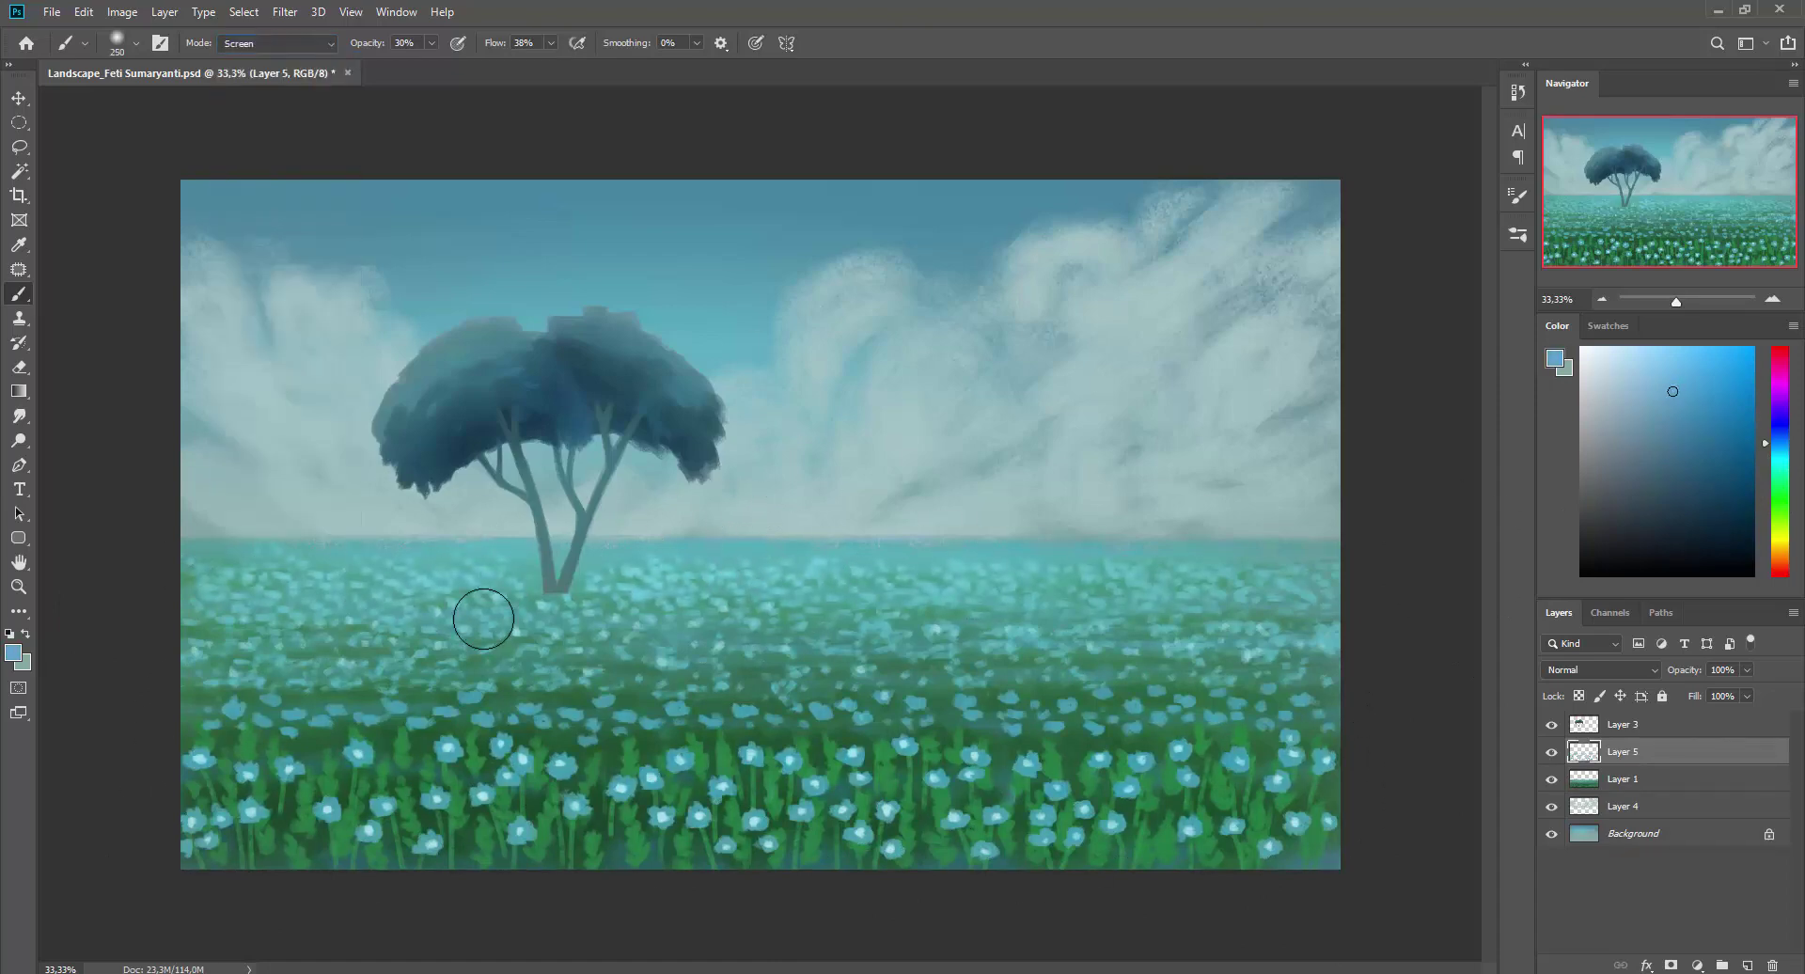
{"action": "key", "text": "bracketleft"}
Reselect Layer 1, enlarge the brush to 600, and merge Layer 1 down into Layer 5.
{"action": "left_click", "coordinate": [1601, 780], "text": "ctrl"}
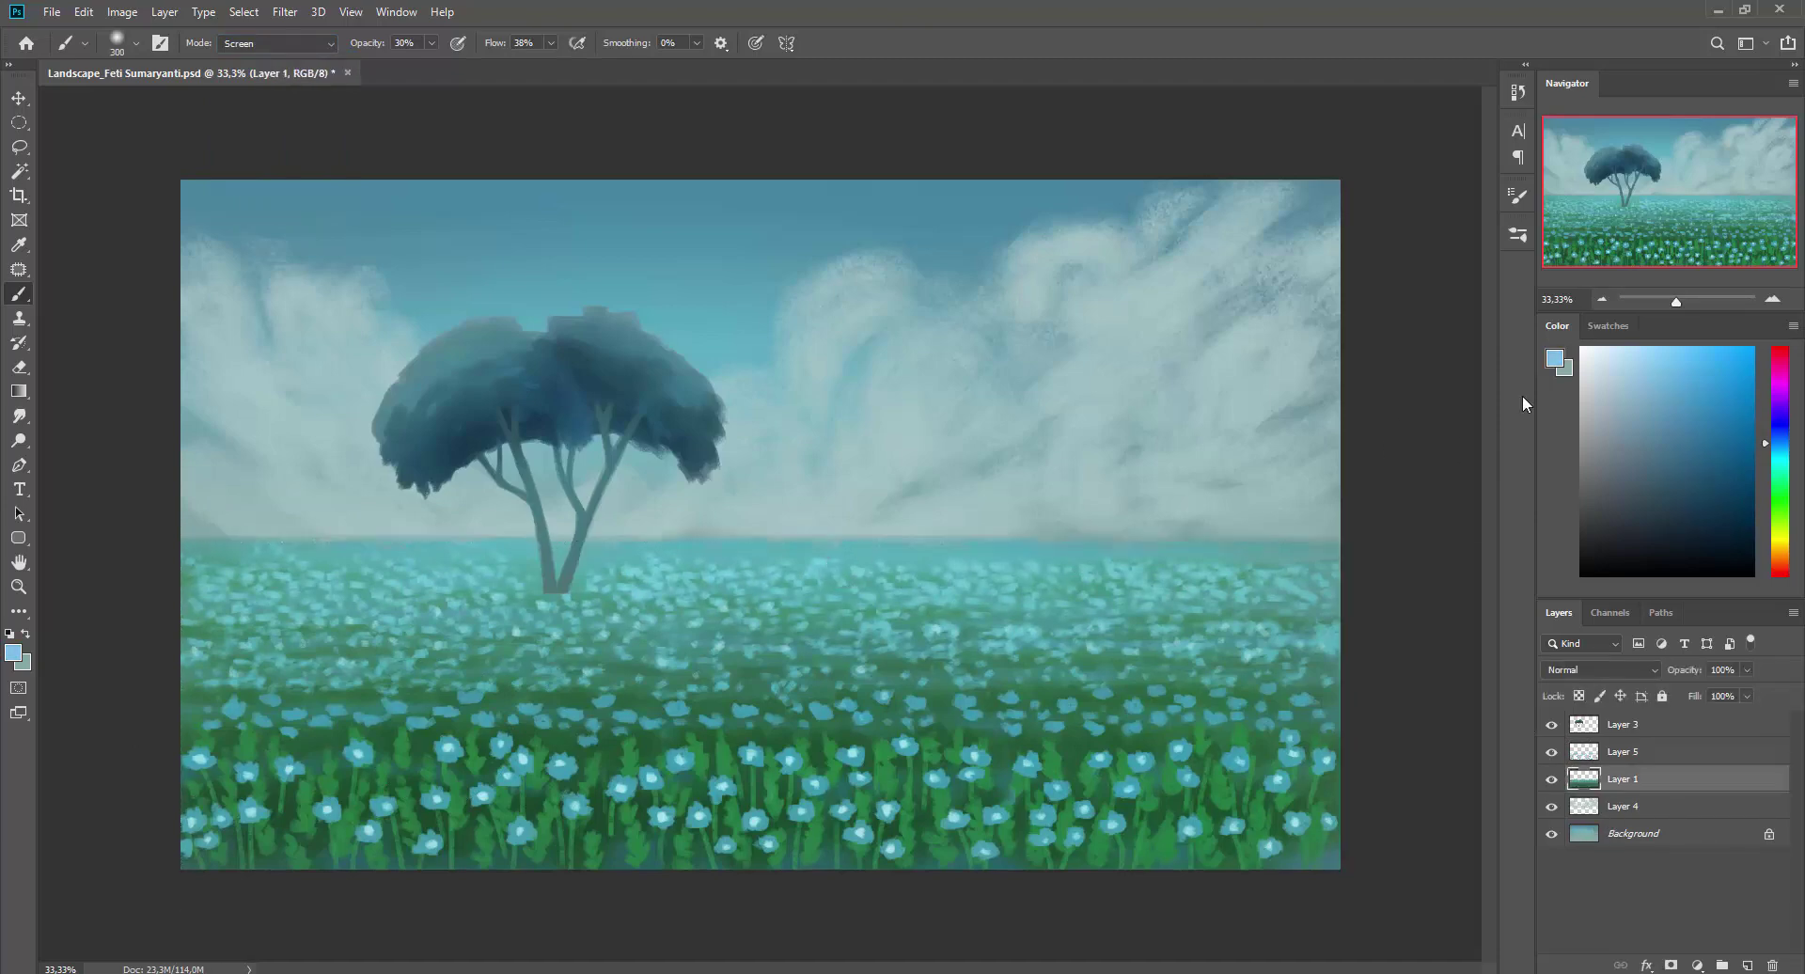
{"action": "left_click", "coordinate": [1652, 368]}
{"action": "key", "text": "bracketright"}
{"action": "key", "text": "bracketright"}
{"action": "key", "text": "bracketright"}
{"action": "key", "text": "bracketright"}
{"action": "key", "text": "bracketright"}
{"action": "key", "text": "bracketright"}
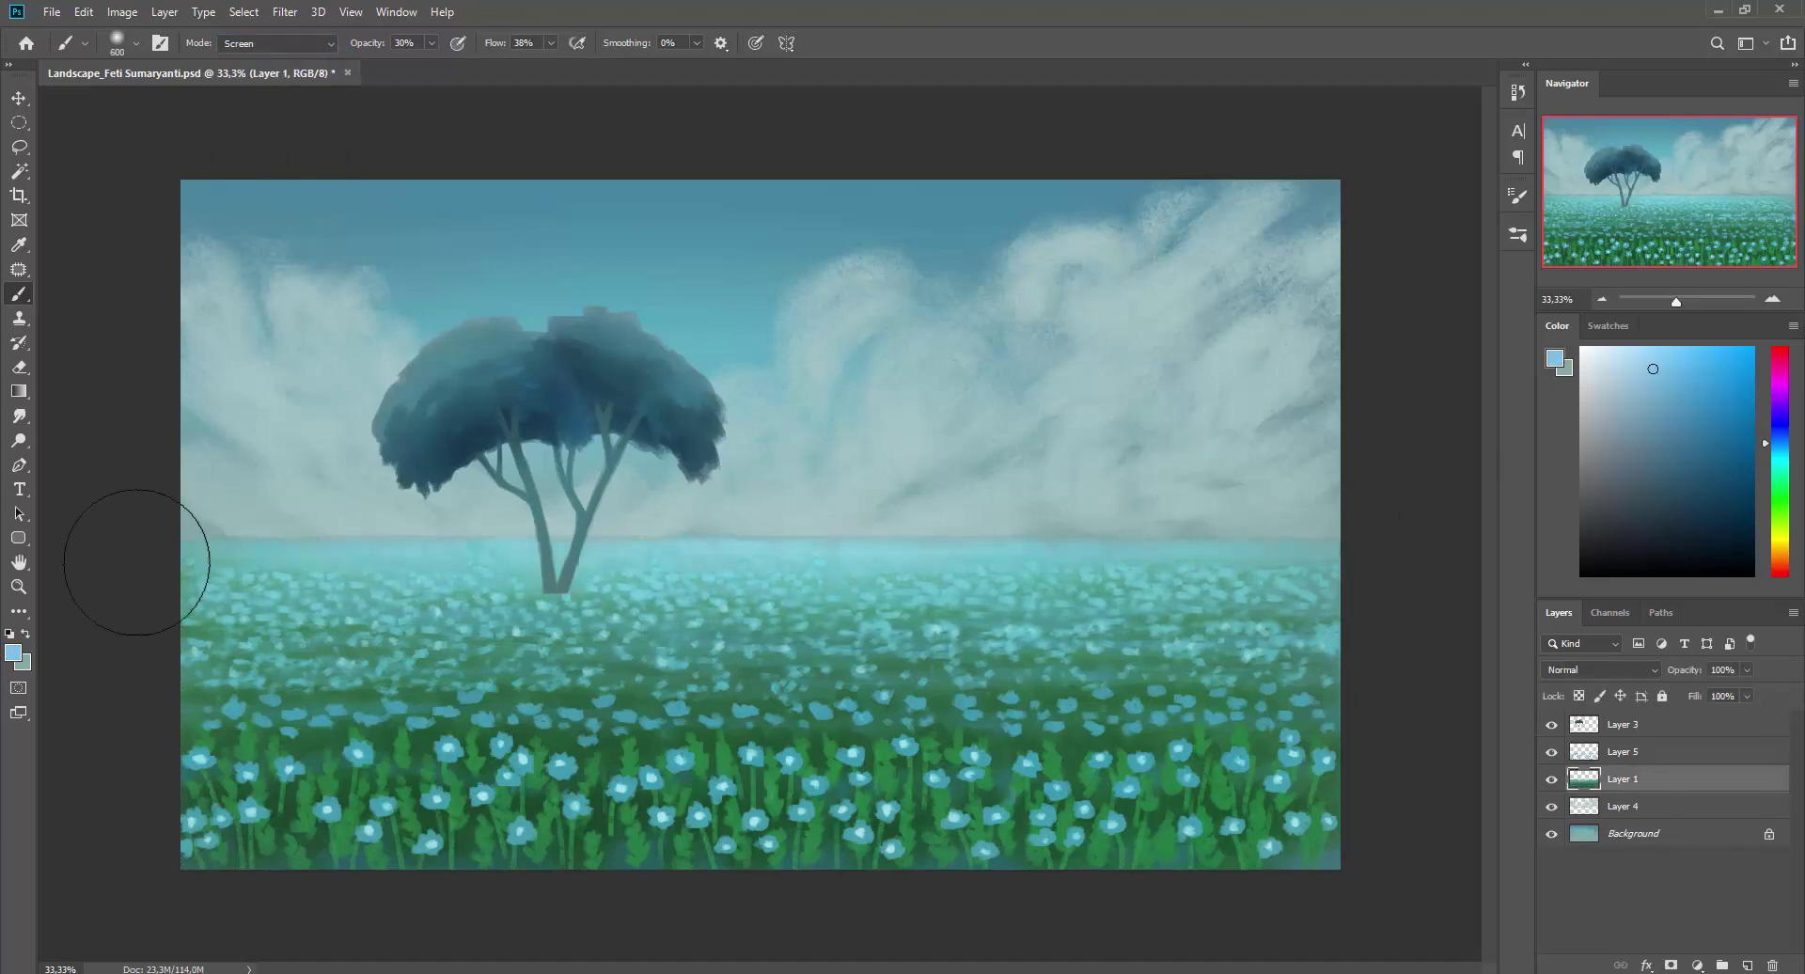
{"action": "key", "text": "v"}
{"action": "key", "text": "ctrl+bracketright"}
{"action": "key", "text": "ctrl+e"}
{"action": "key", "text": "b"}
With a 700 px Overlay brush in light teal sampled from the sky, sweep cyan glow across the meadow.
{"action": "left_click", "coordinate": [277, 43]}
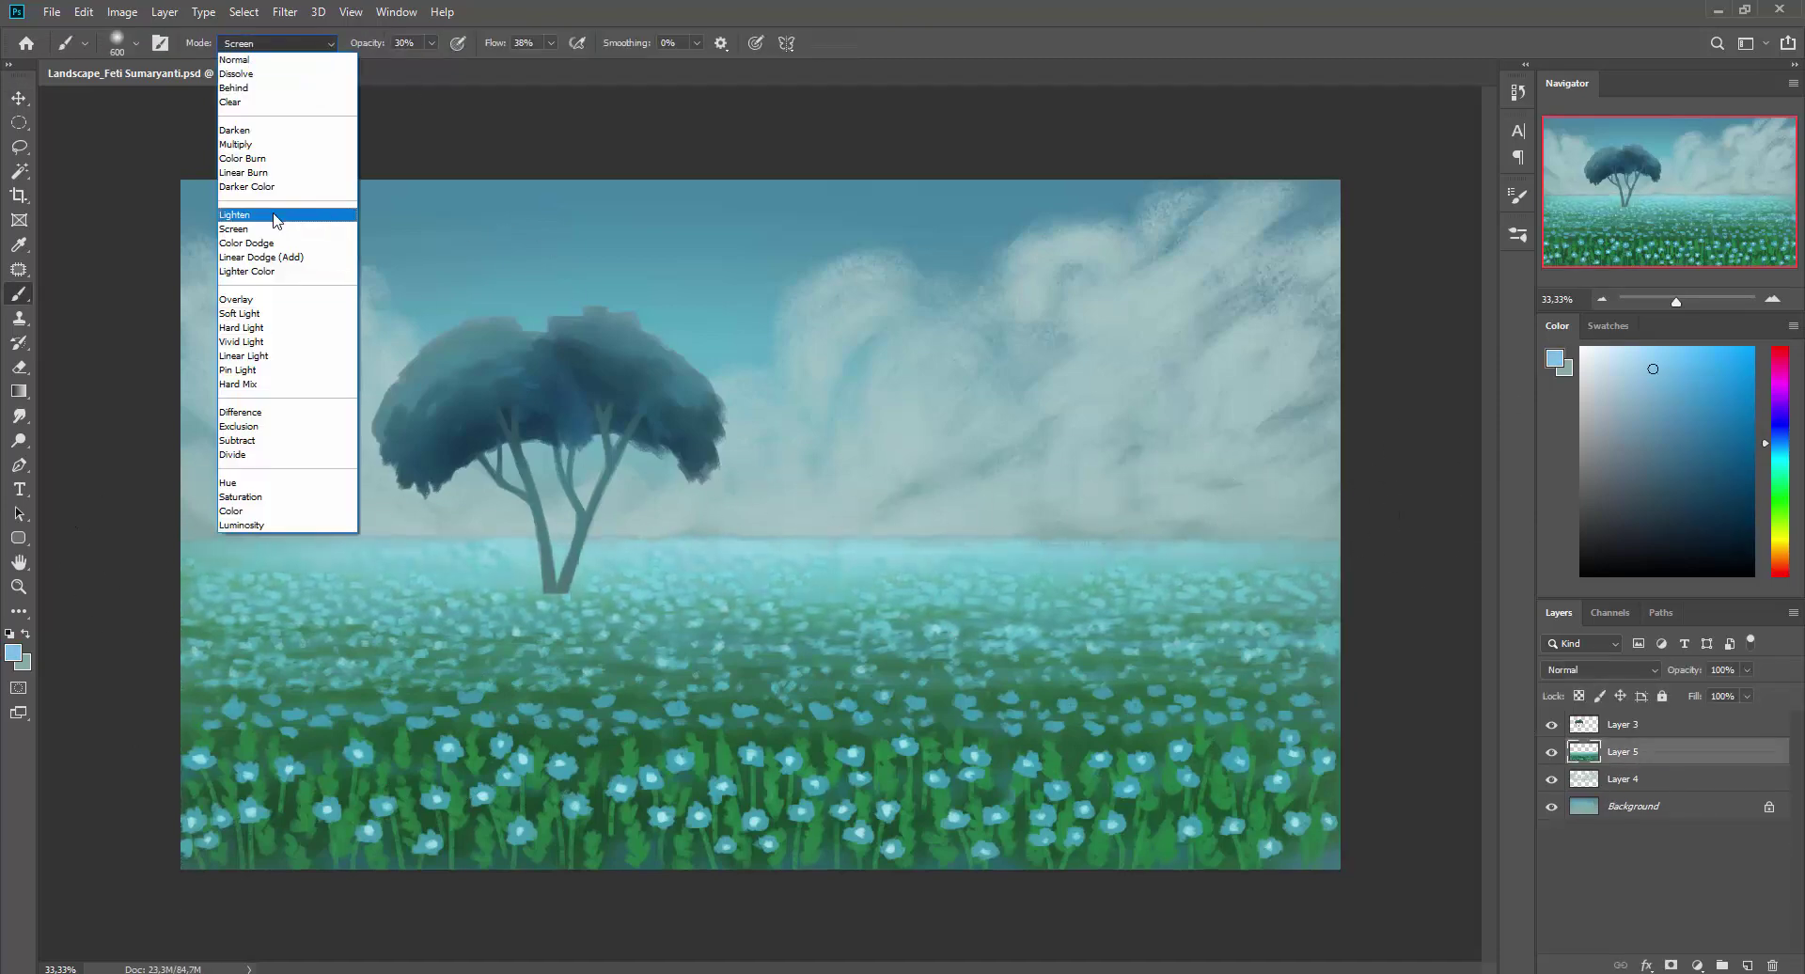
{"action": "left_click", "coordinate": [272, 141]}
{"action": "left_click", "coordinate": [564, 414], "text": "alt"}
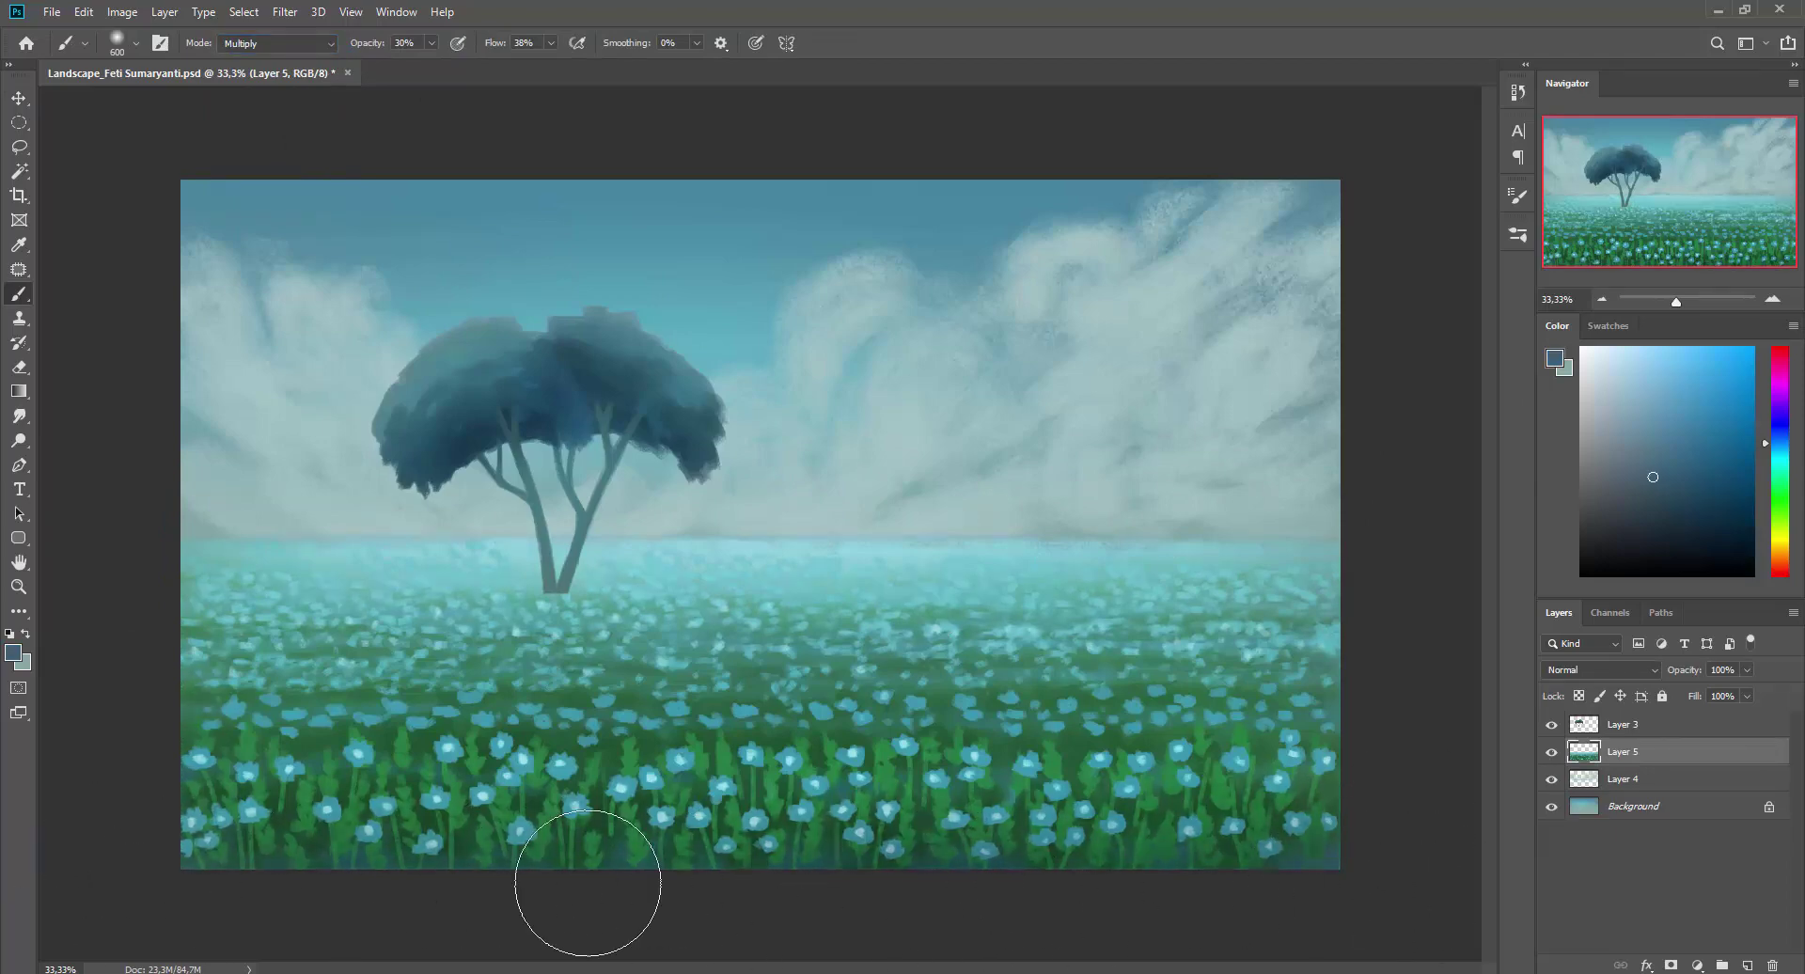
{"action": "key", "text": "bracketright"}
{"action": "left_click", "coordinate": [718, 303], "text": "alt"}
{"action": "left_click", "coordinate": [278, 44]}
{"action": "left_click", "coordinate": [273, 300]}
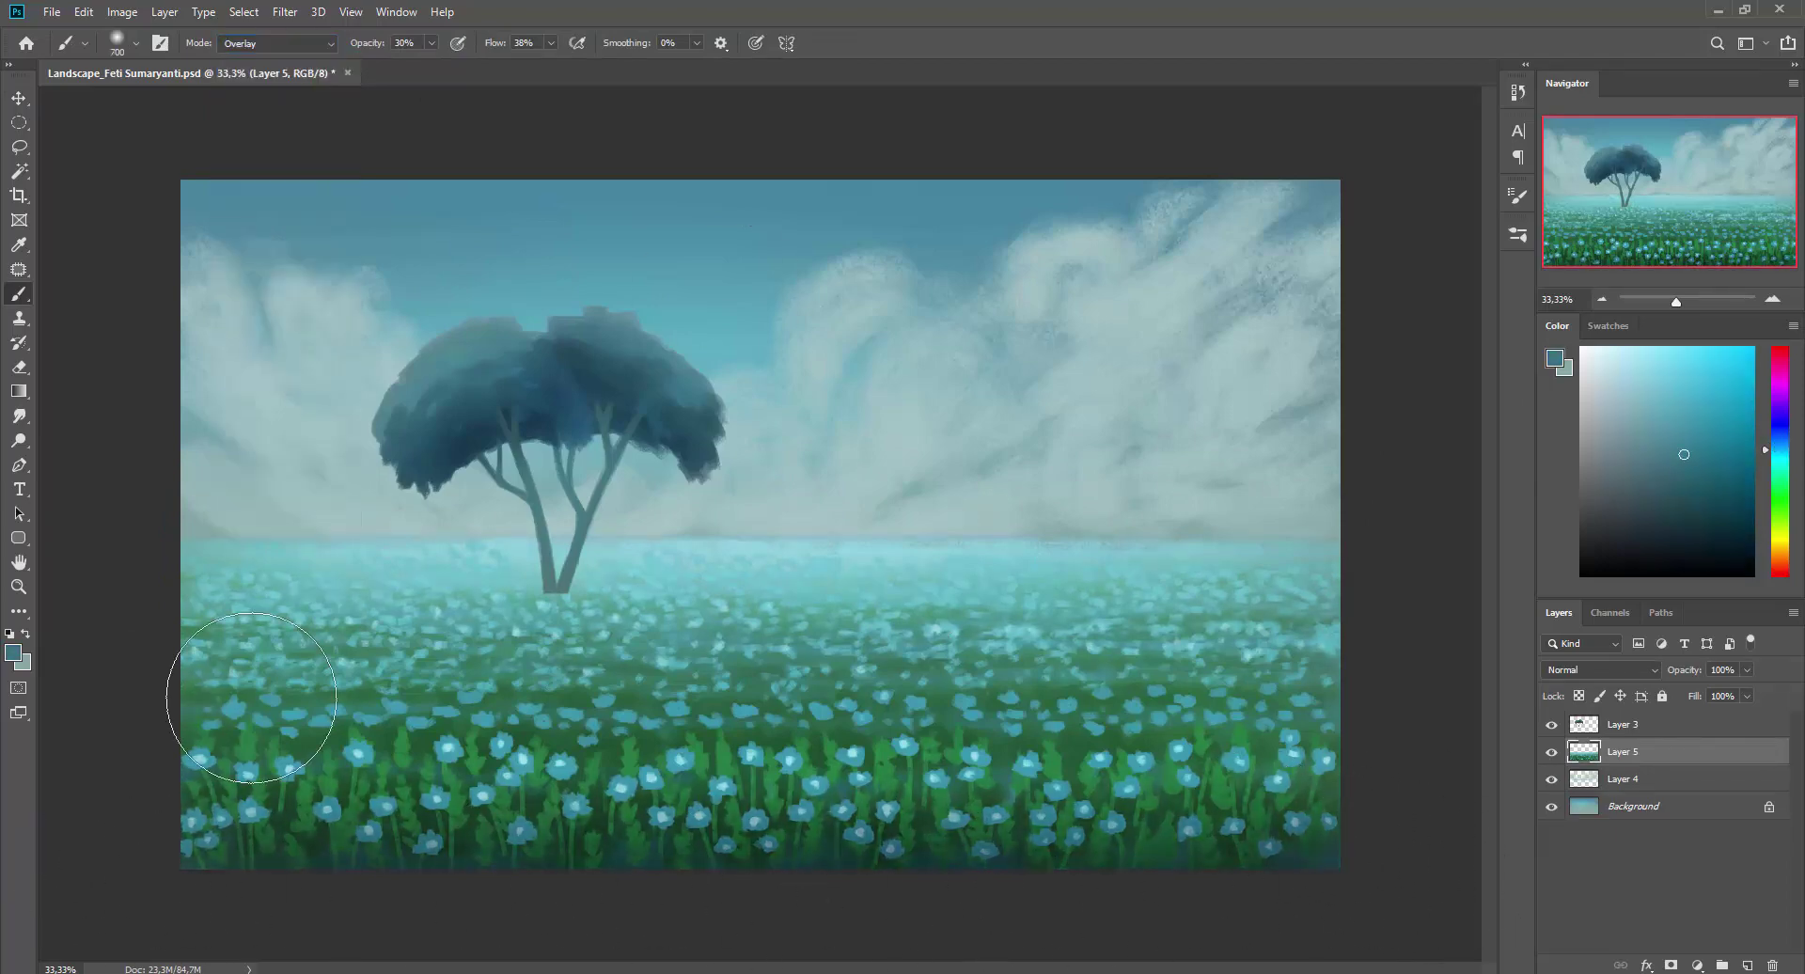
{"action": "left_click_drag", "start_coordinate": [1240, 612], "coordinate": [346, 692]}
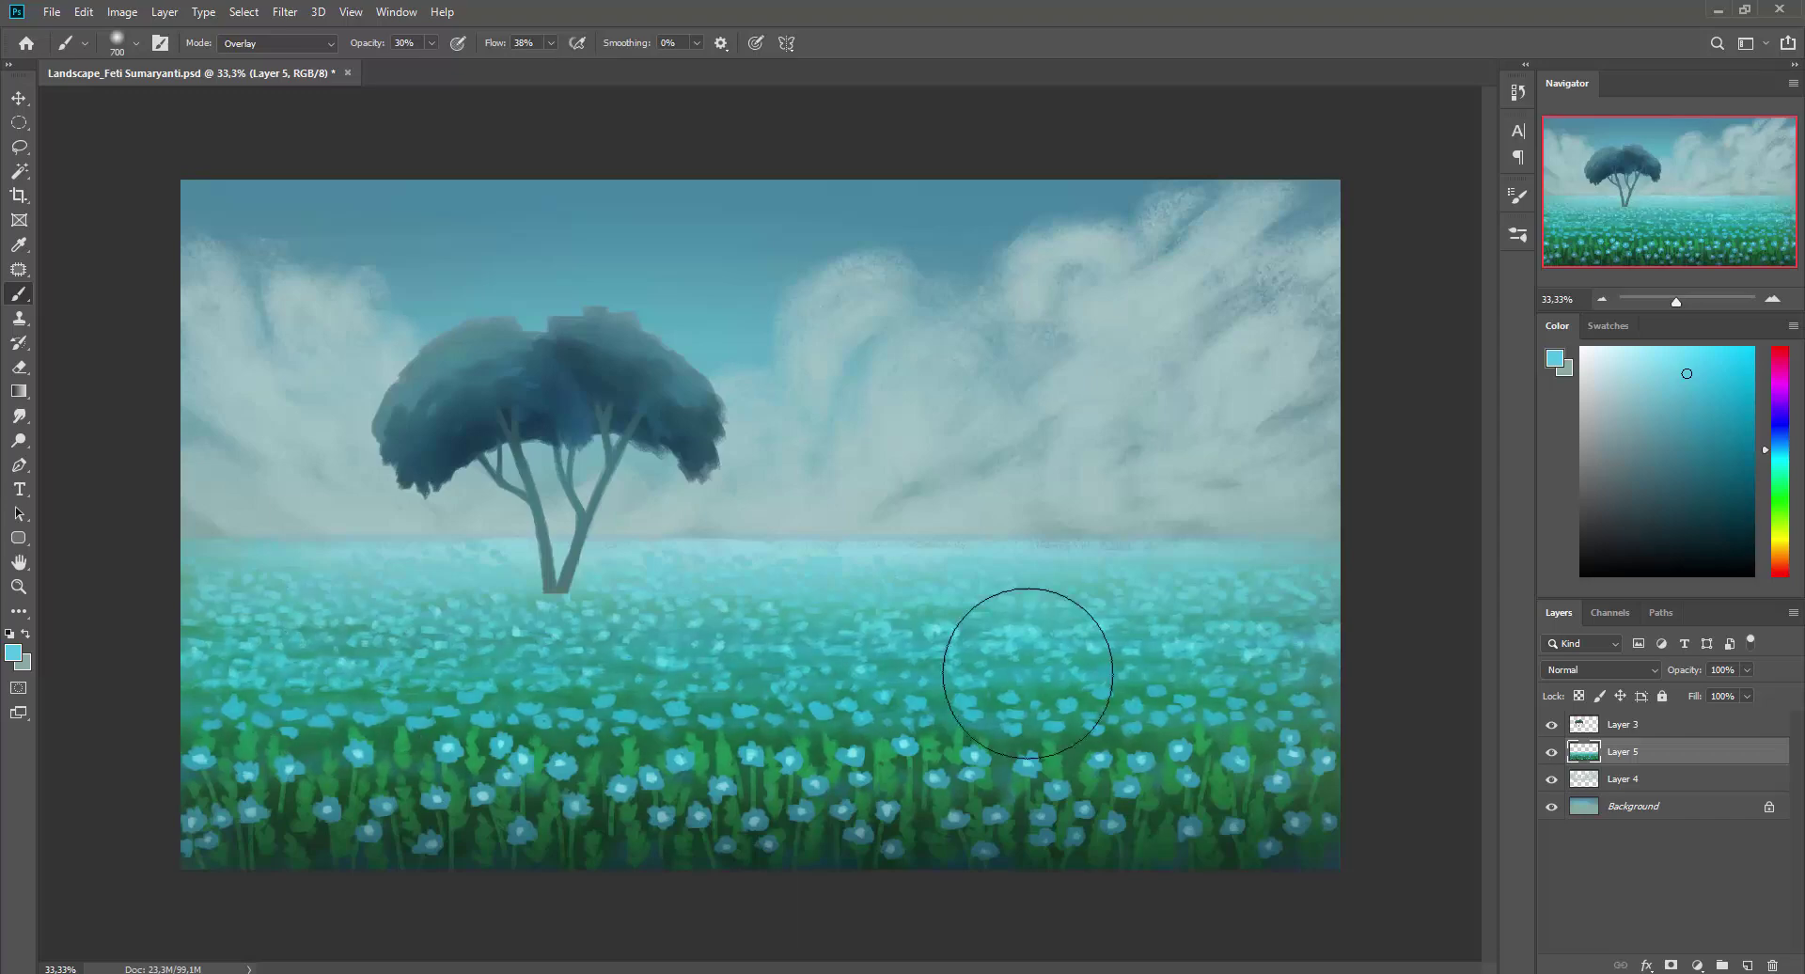
Switch to a 20 px brush tip, sample stem green, and select tree Layer 3 for Hue/Saturation.
{"action": "right_click", "coordinate": [946, 665]}
{"action": "double_click", "coordinate": [1040, 714]}
{"action": "left_click", "coordinate": [1041, 805], "text": "alt"}
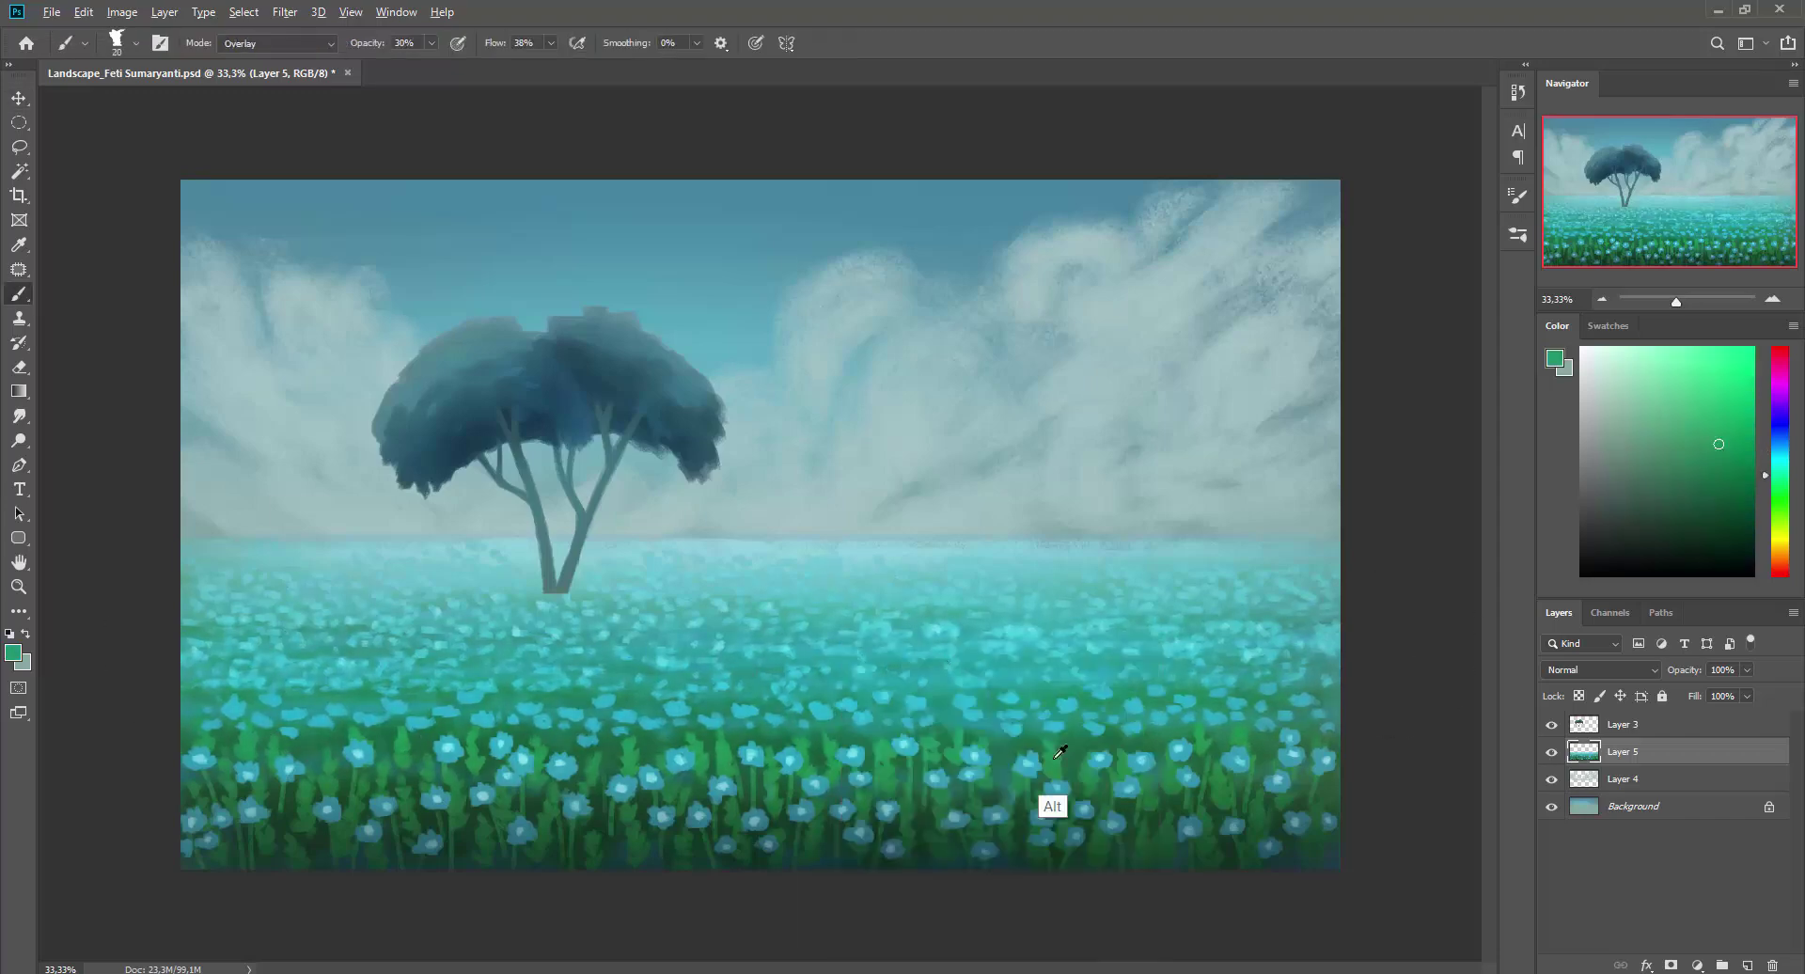
{"action": "key", "text": "alt+bracketright"}
{"action": "key", "text": "i"}
{"action": "key", "text": "ctrl+u"}
Apply the -5 hue shift to the tree, ungroup Group 1 copy, and sample foliage teals.
{"action": "left_click", "coordinate": [1287, 522]}
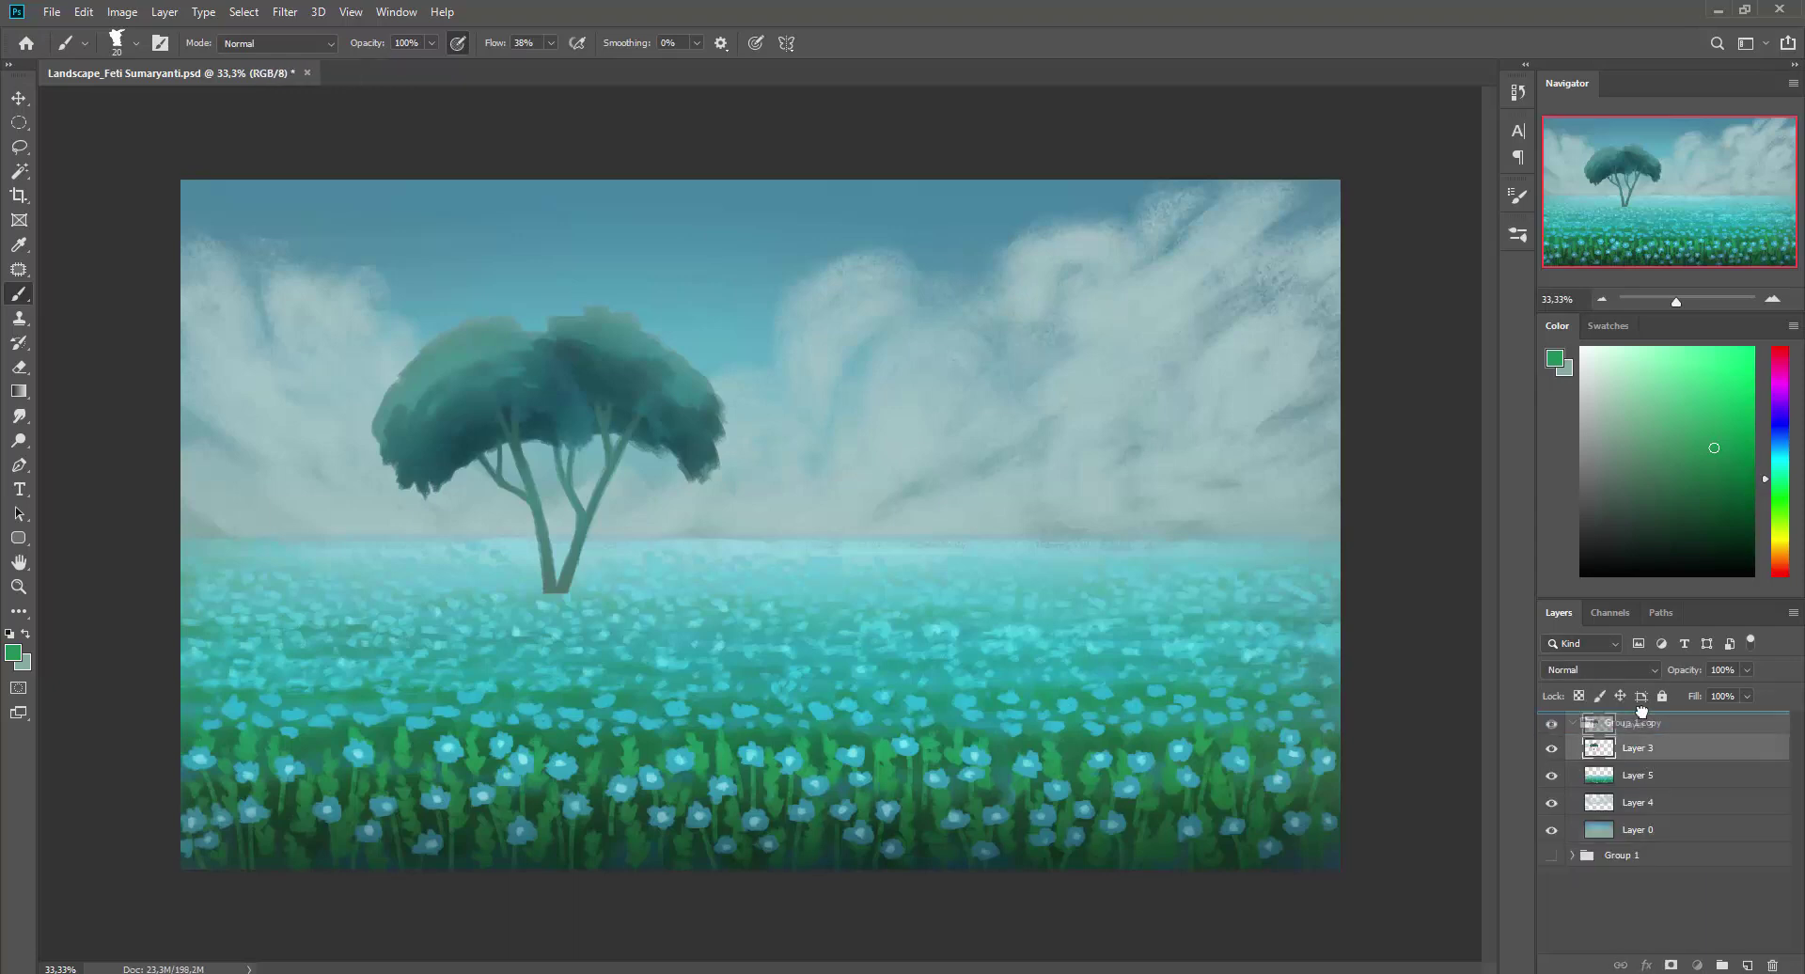
{"action": "key", "text": "ctrl+shift+g"}
{"action": "left_click", "coordinate": [529, 411], "text": "alt"}
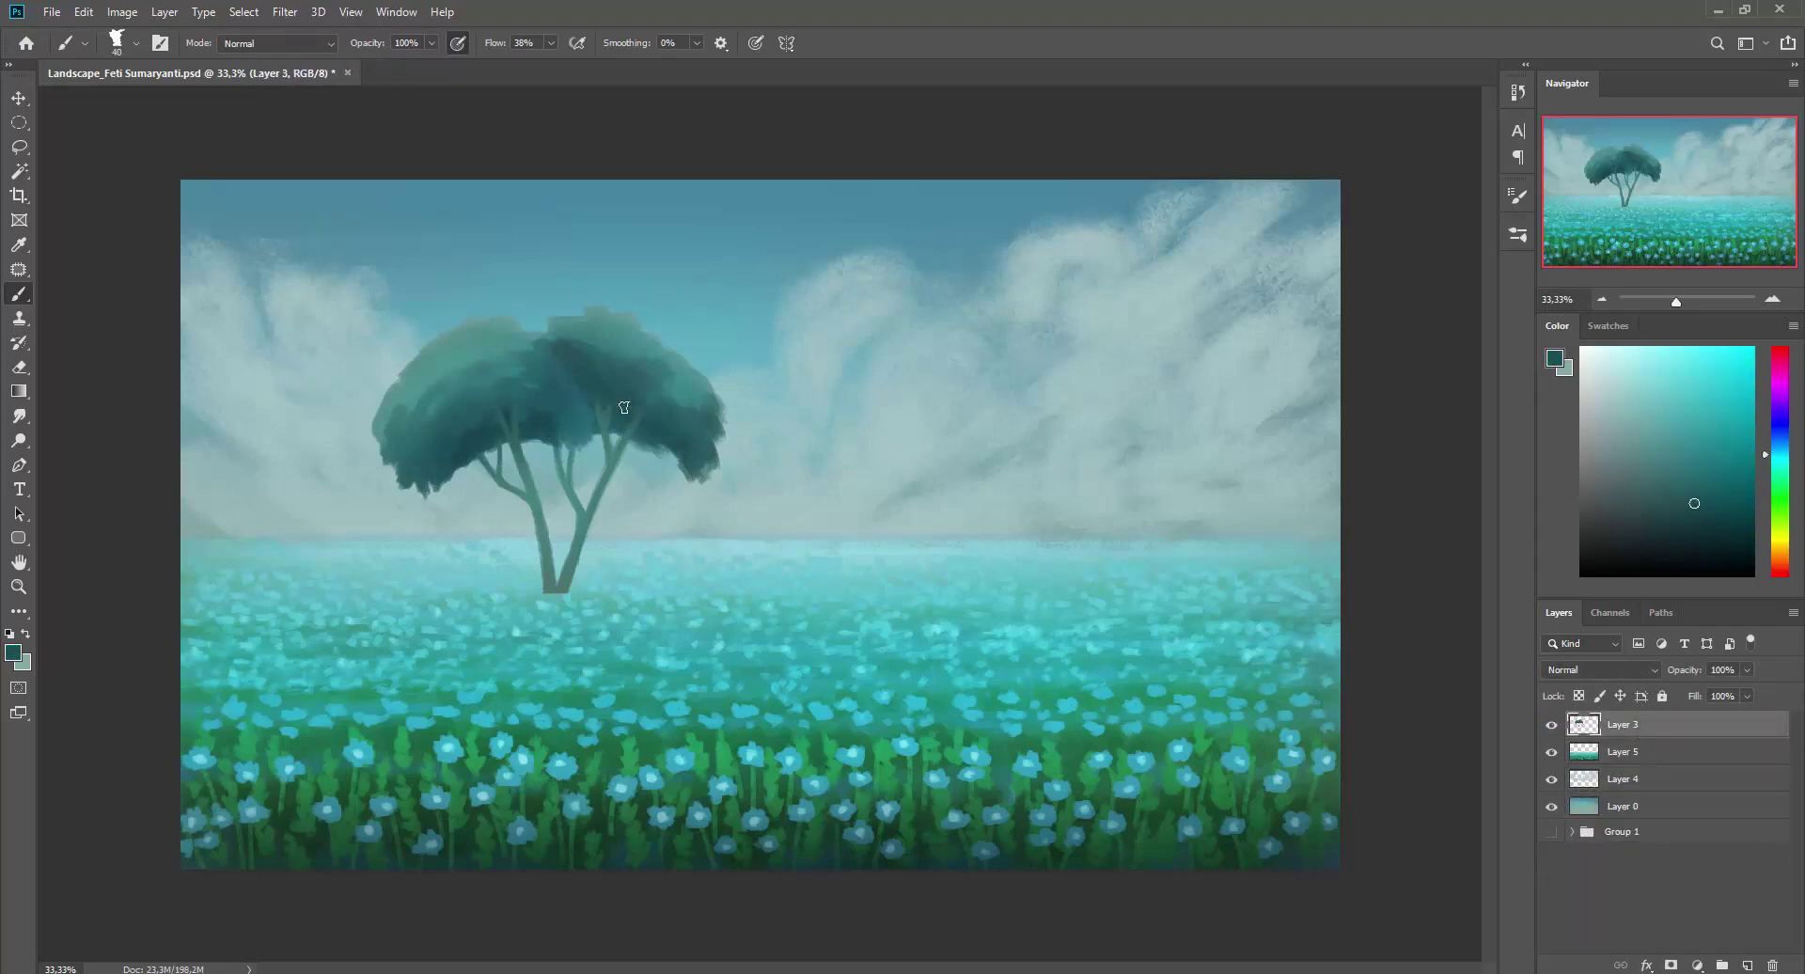
{"action": "left_click", "coordinate": [455, 472], "text": "alt"}
{"action": "scroll", "coordinate": [546, 433], "scroll_direction": "up", "scroll_amount": 2}
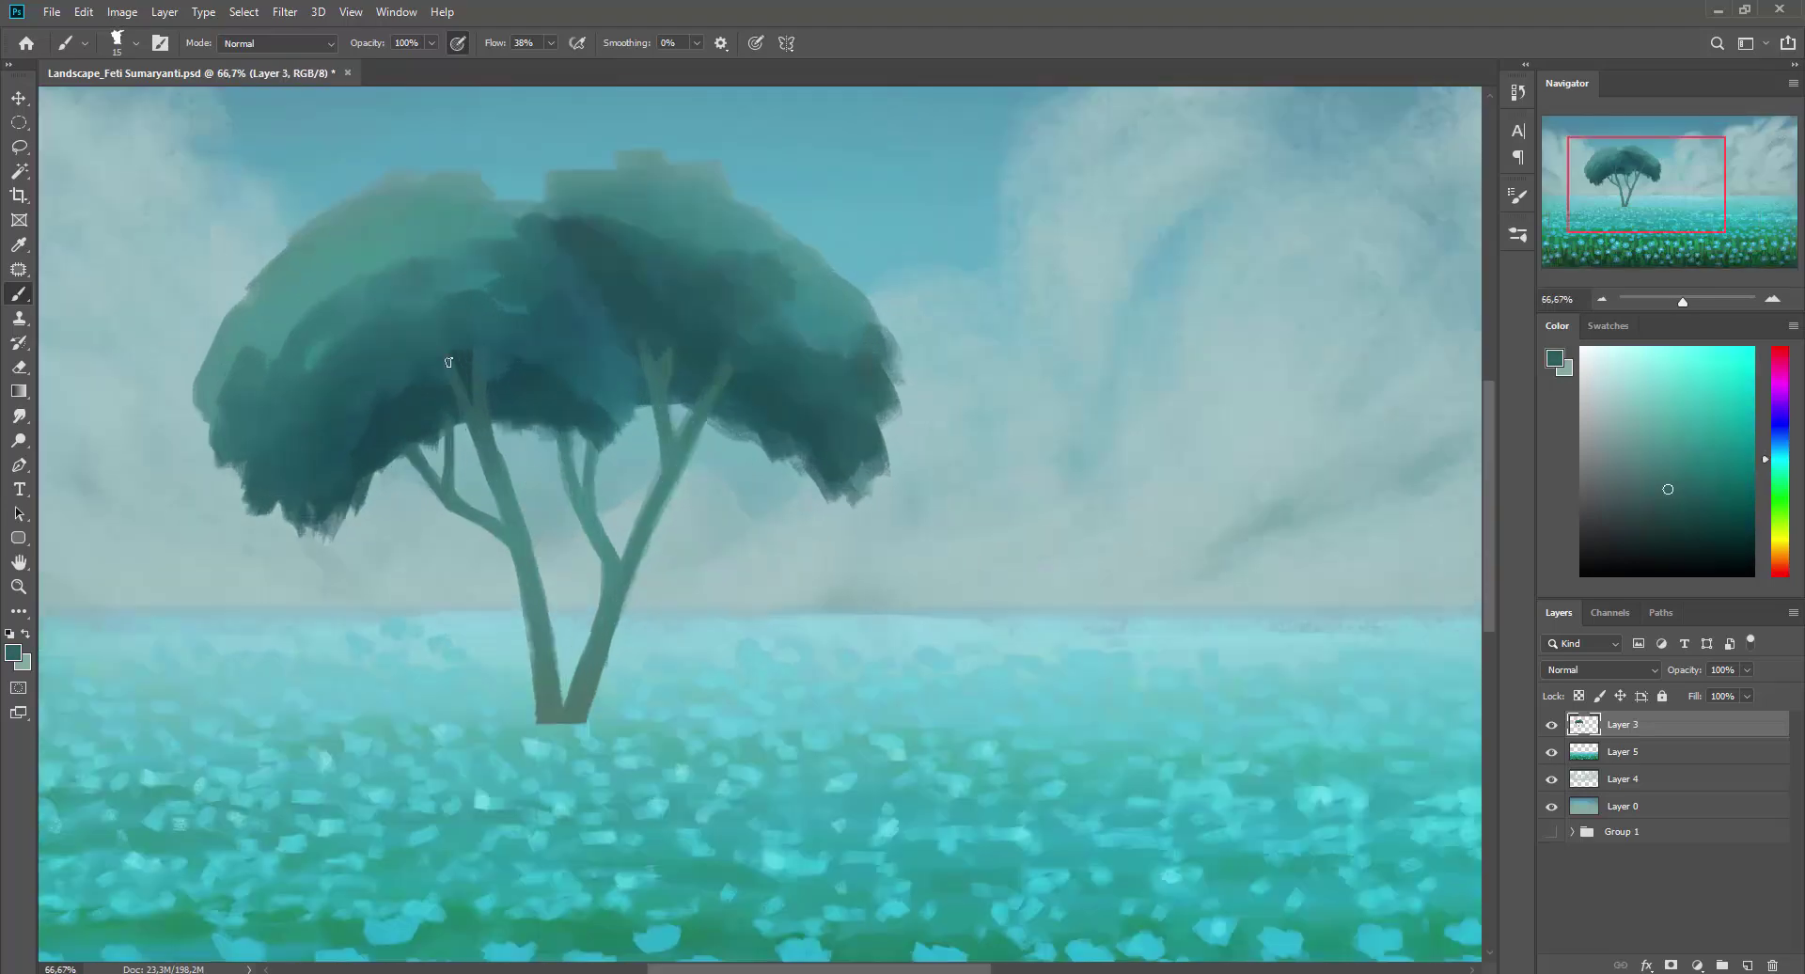
{"action": "left_click", "coordinate": [401, 420], "text": "alt"}
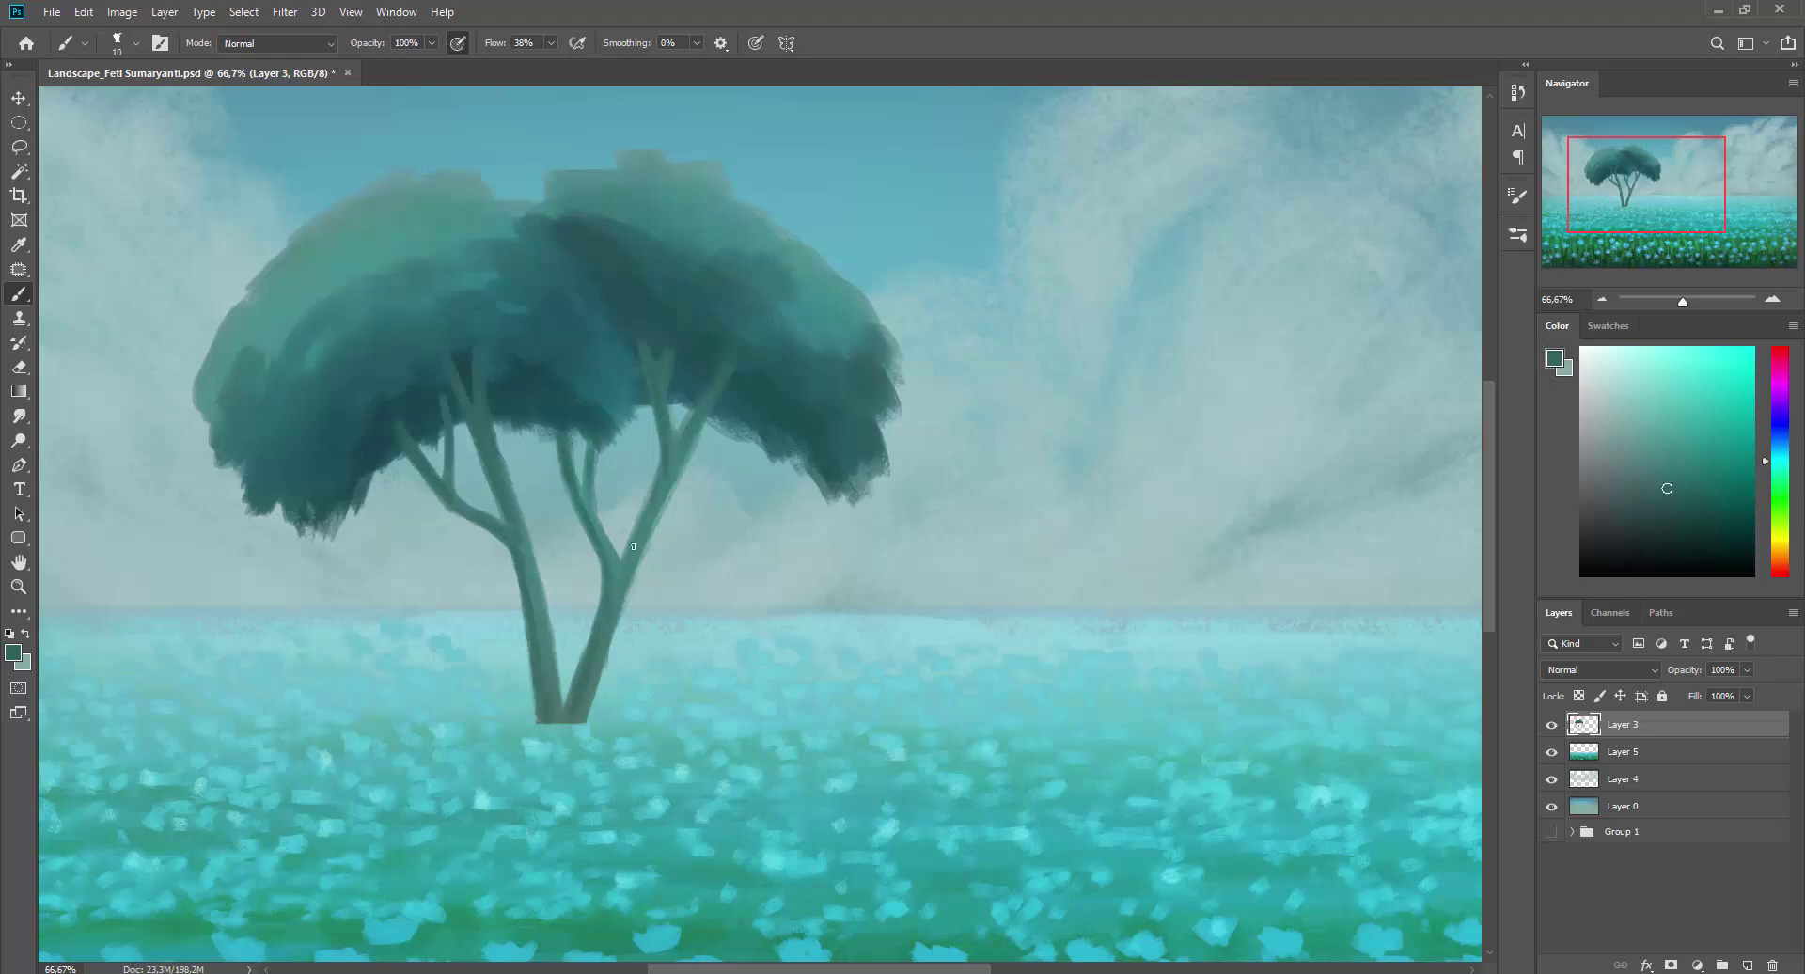
Erase stray tree strokes, resample foliage teals, zoom out, and add a new empty Layer 6.
{"action": "key", "text": "e"}
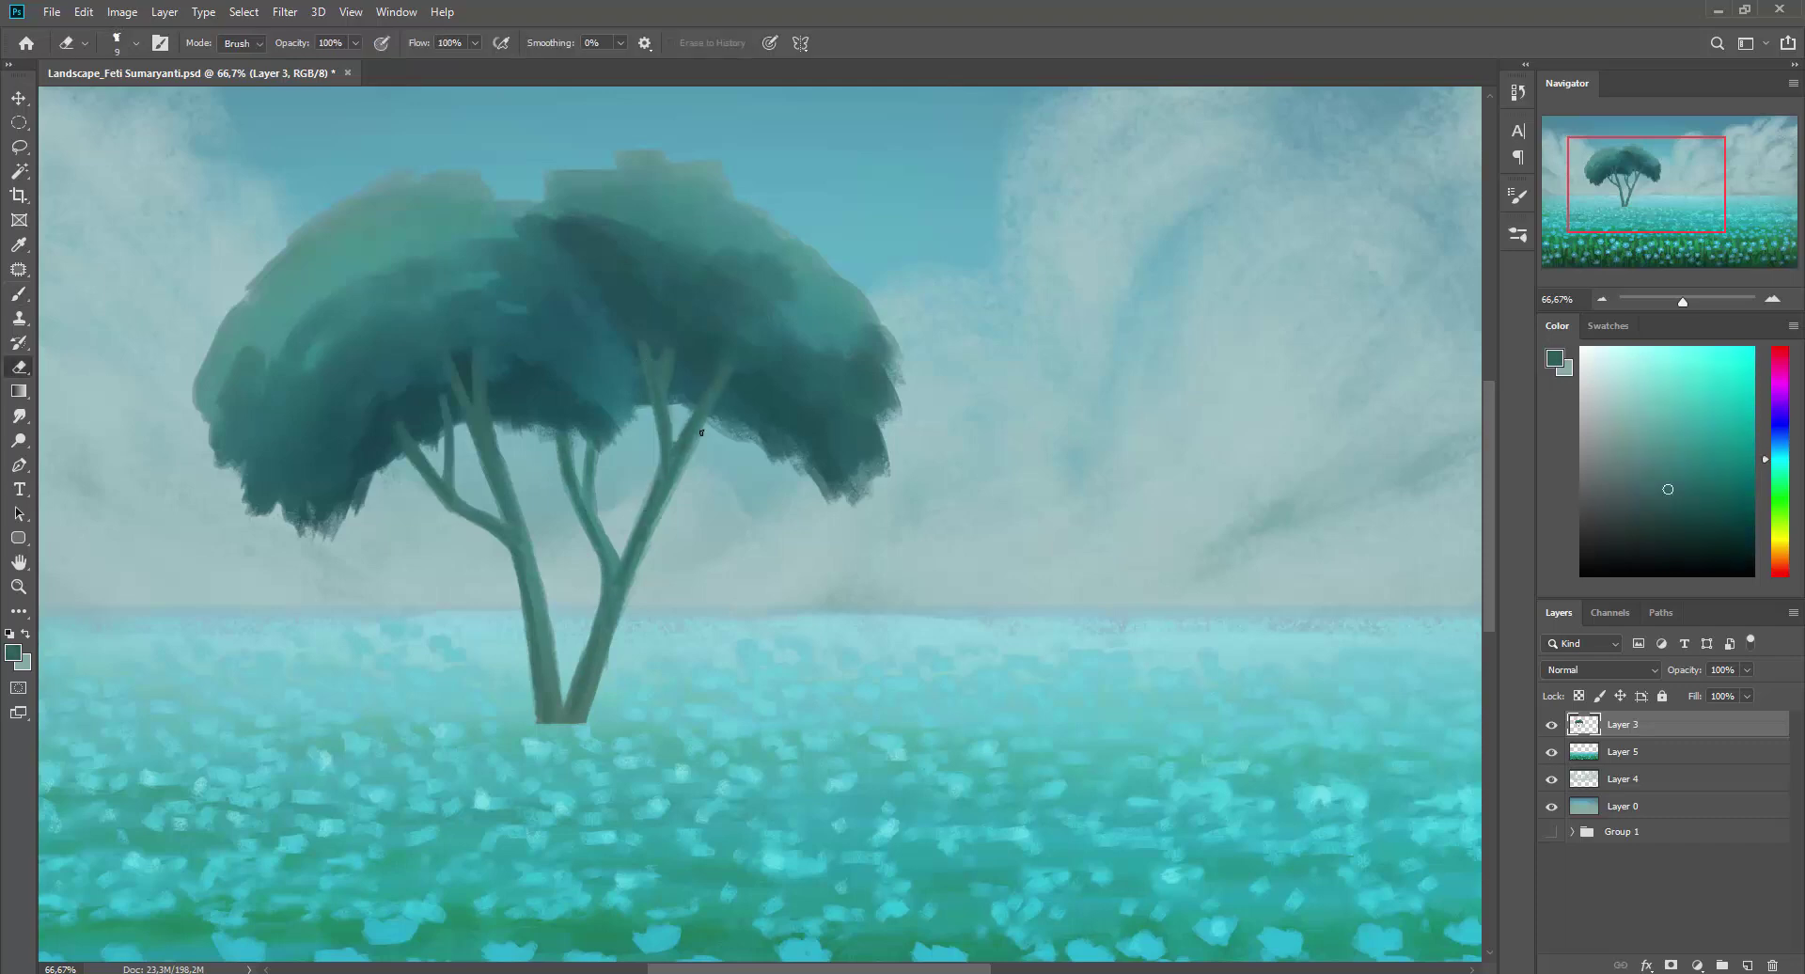
{"action": "key", "text": "b"}
{"action": "left_click", "coordinate": [670, 442], "text": "alt"}
{"action": "left_click", "coordinate": [679, 380], "text": "alt"}
{"action": "left_click", "coordinate": [655, 524], "text": "alt"}
{"action": "left_click_drag", "start_coordinate": [580, 743], "coordinate": [617, 705]}
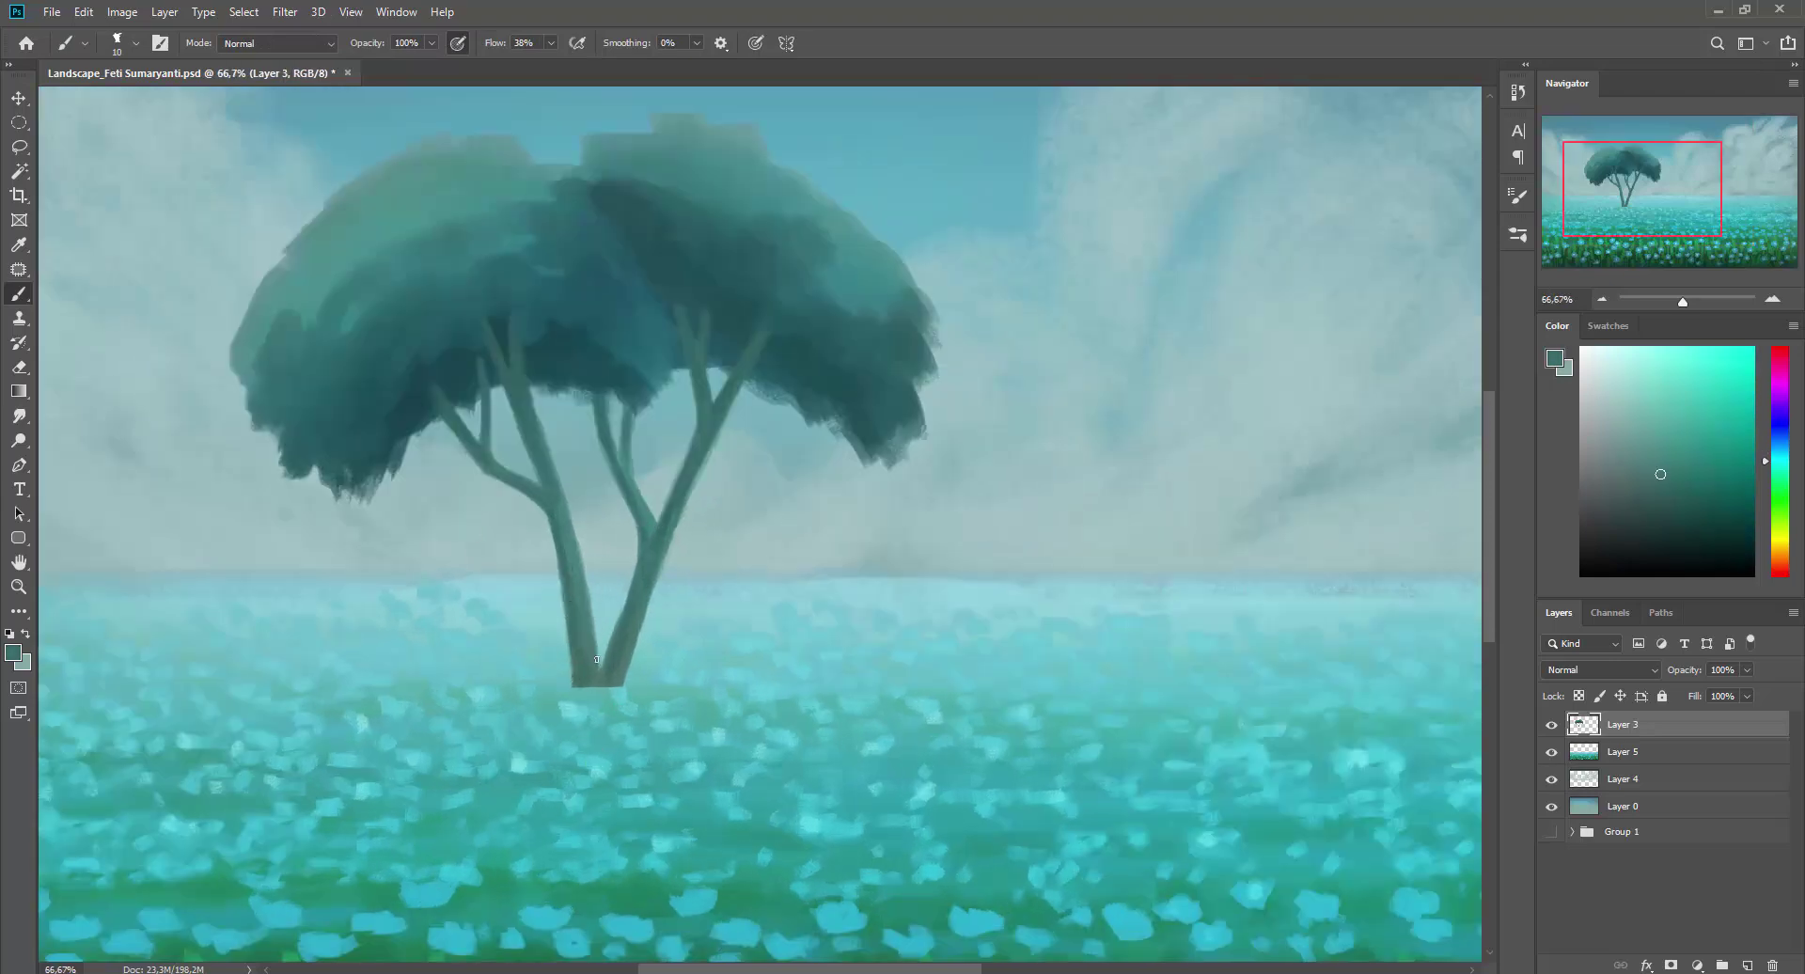
{"action": "key", "text": "ctrl+minus"}
{"action": "key", "text": "ctrl+shift+alt+n"}
{"action": "key", "text": "bracketright"}
Sample a lighter teal, select meadow Layer 5, and shrink the brush to 10 px.
{"action": "left_click", "coordinate": [580, 583], "text": "alt"}
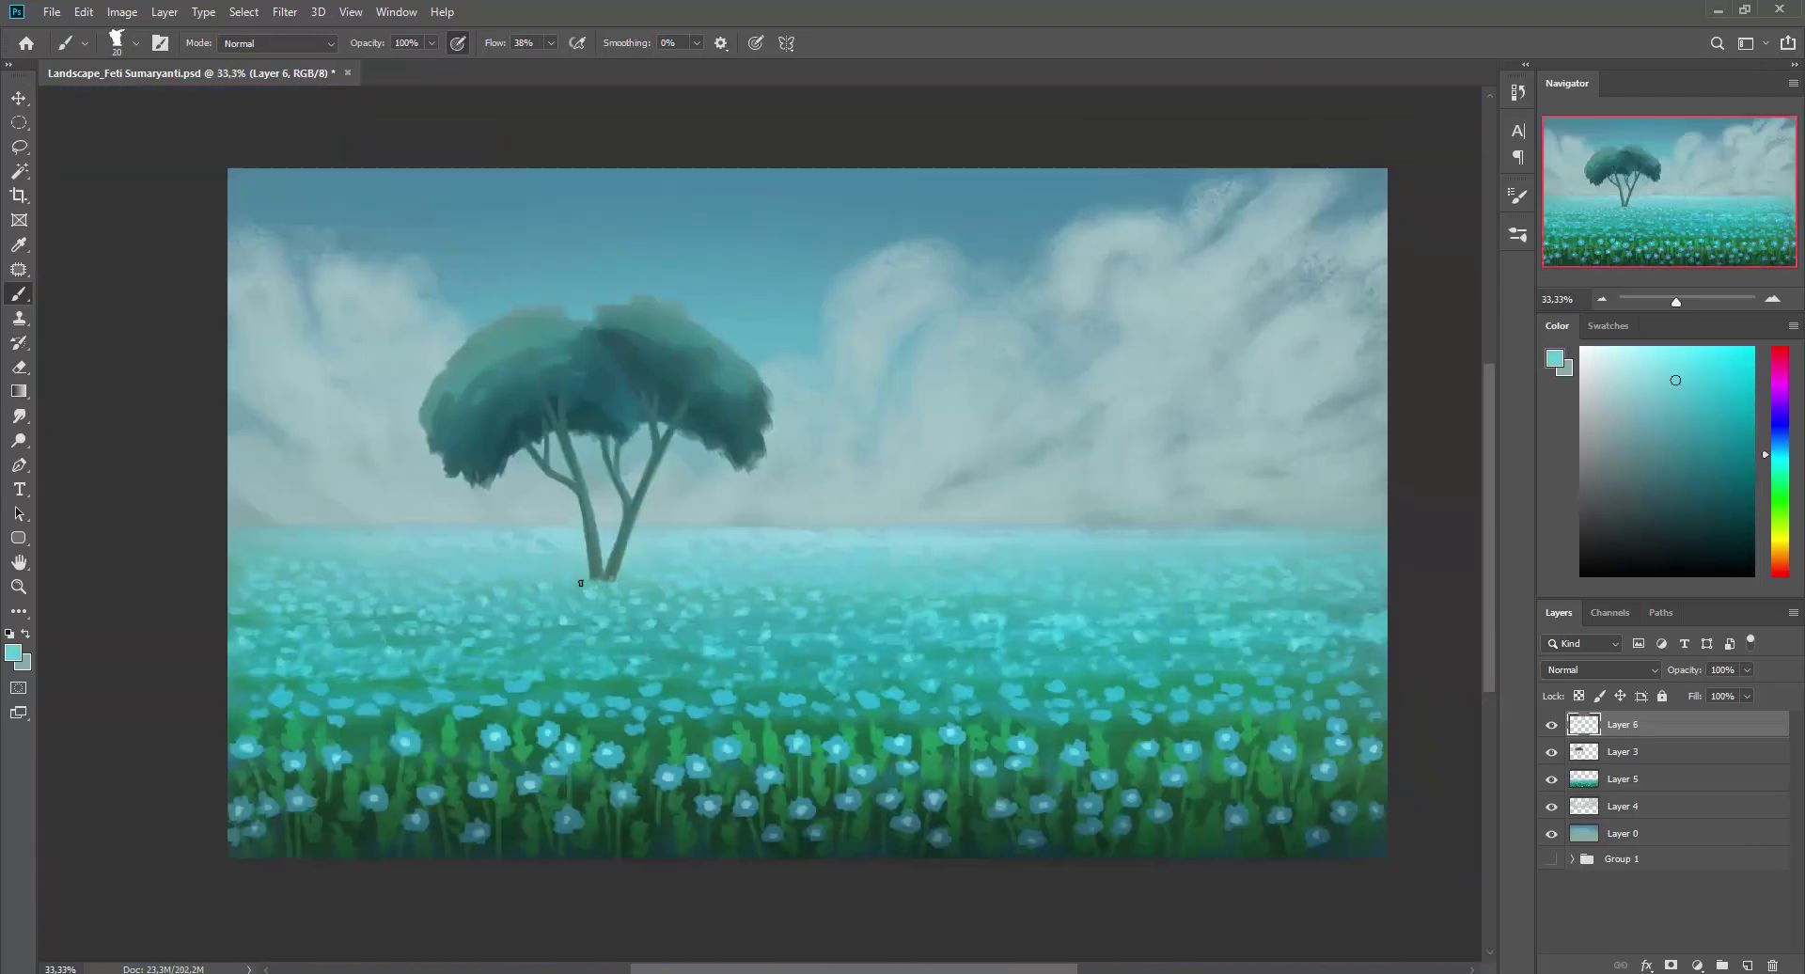
{"action": "left_click", "coordinate": [620, 576], "text": "ctrl"}
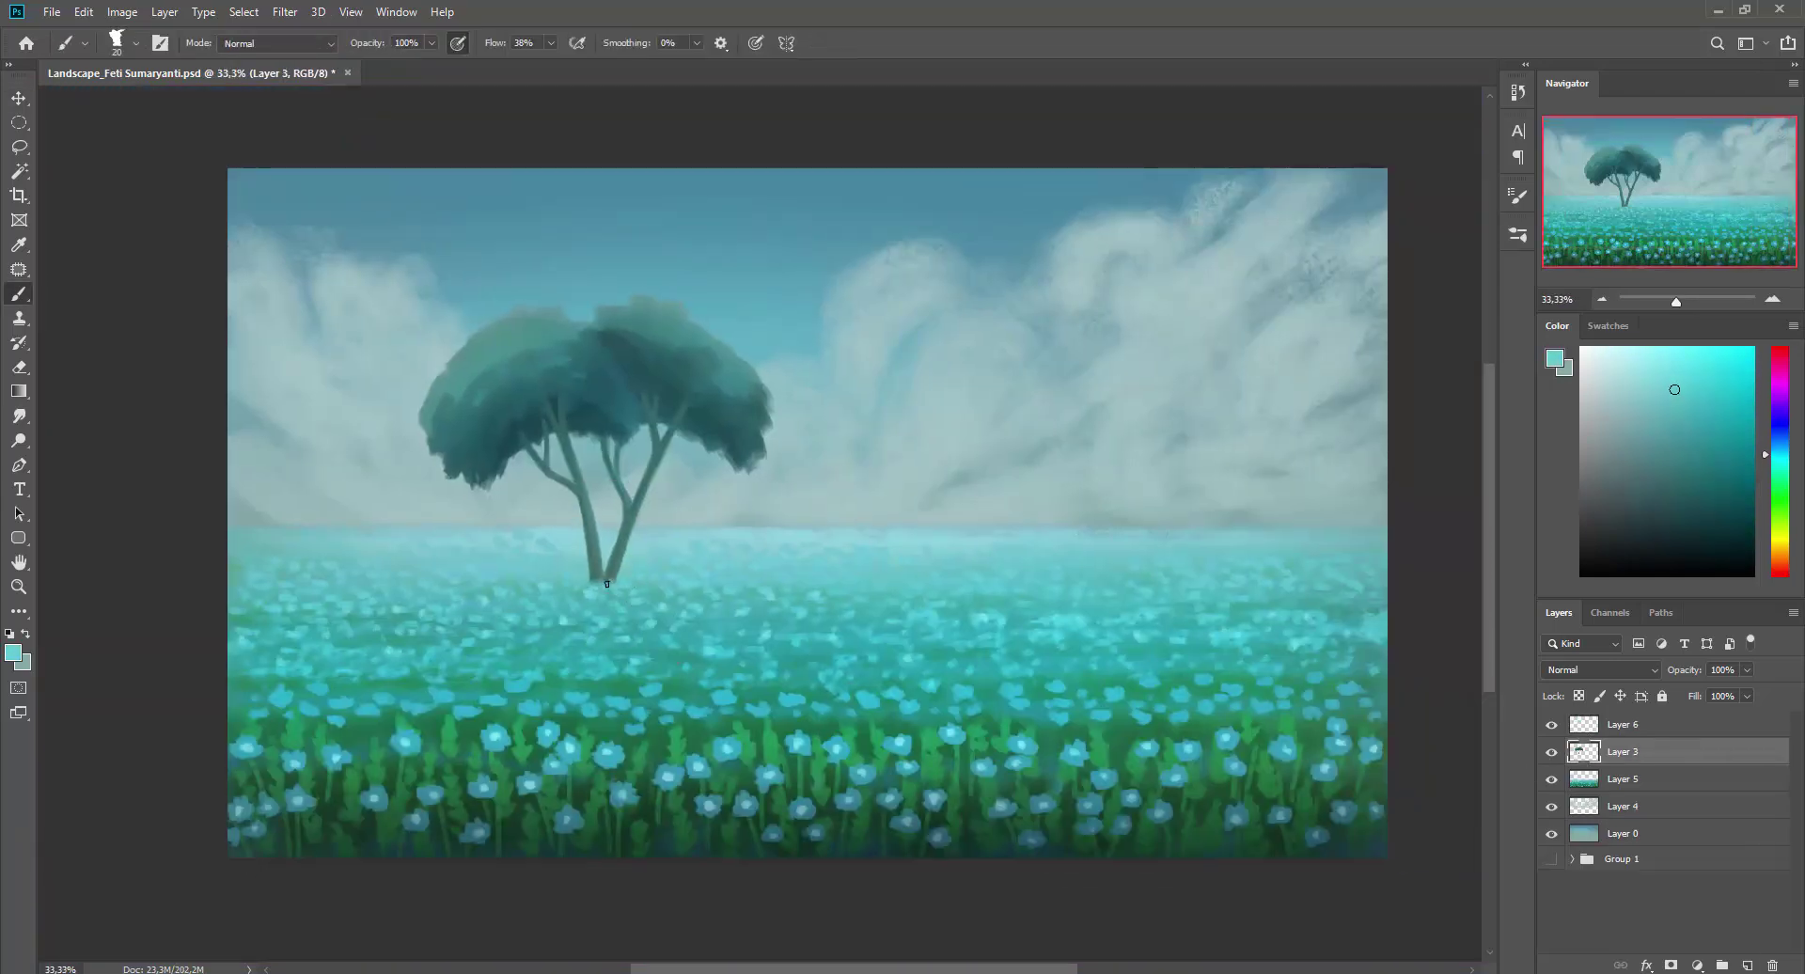
{"action": "left_click", "coordinate": [583, 822], "text": "ctrl"}
{"action": "left_click", "coordinate": [583, 823], "text": "alt"}
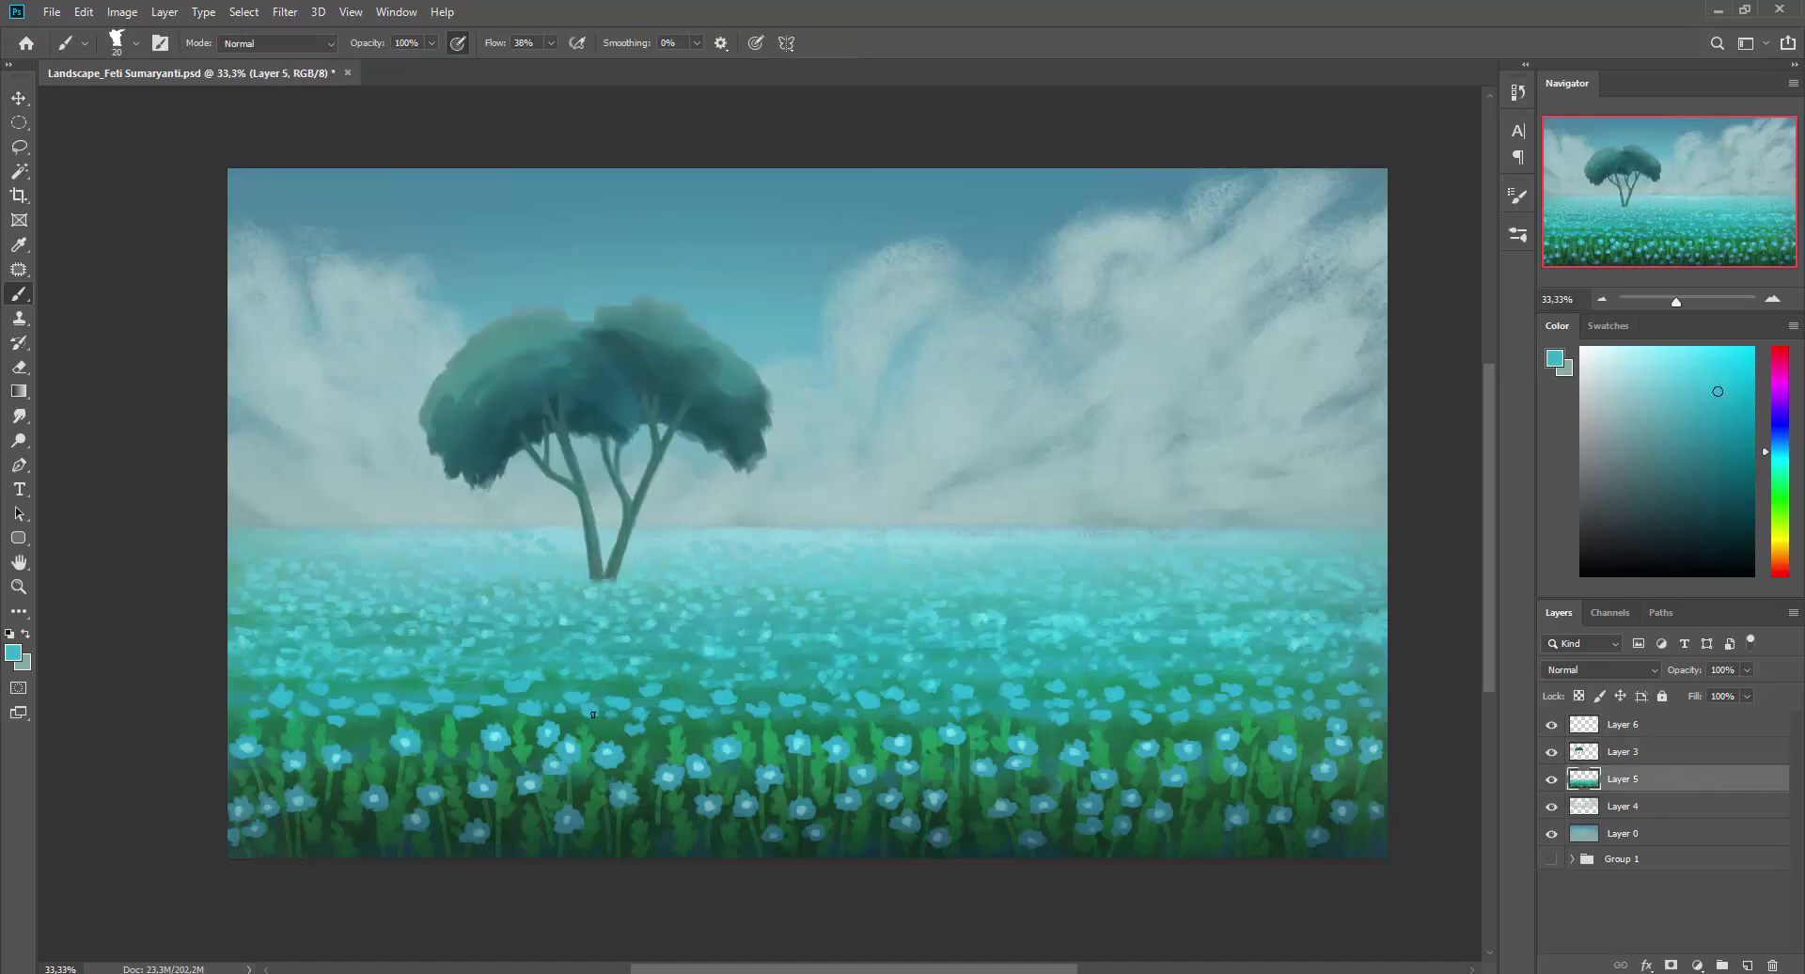
{"action": "key", "text": "bracketleft"}
{"action": "scroll", "coordinate": [592, 770], "scroll_direction": "up", "scroll_amount": 2}
{"action": "left_click", "coordinate": [569, 741], "text": "alt"}
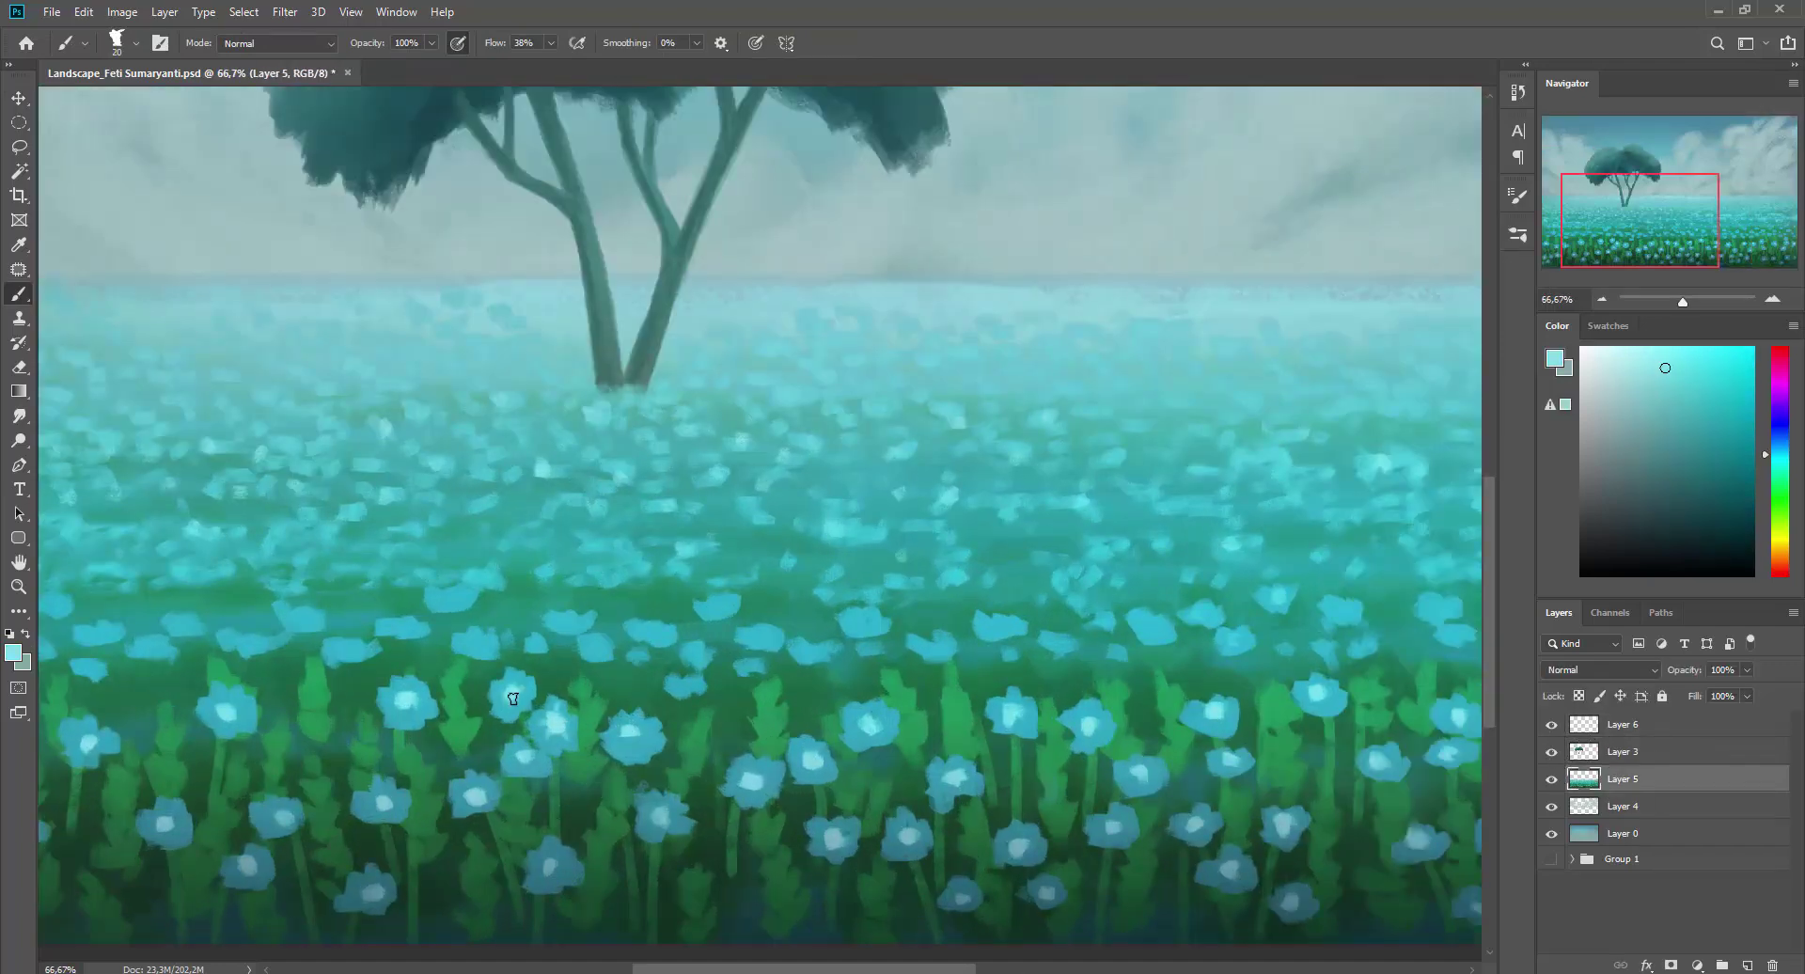
Sample teal and cyan flower colours and touch up highlights on three foreground flowers.
{"action": "left_click", "coordinate": [658, 817], "text": "alt"}
{"action": "left_click", "coordinate": [289, 822], "text": "alt"}
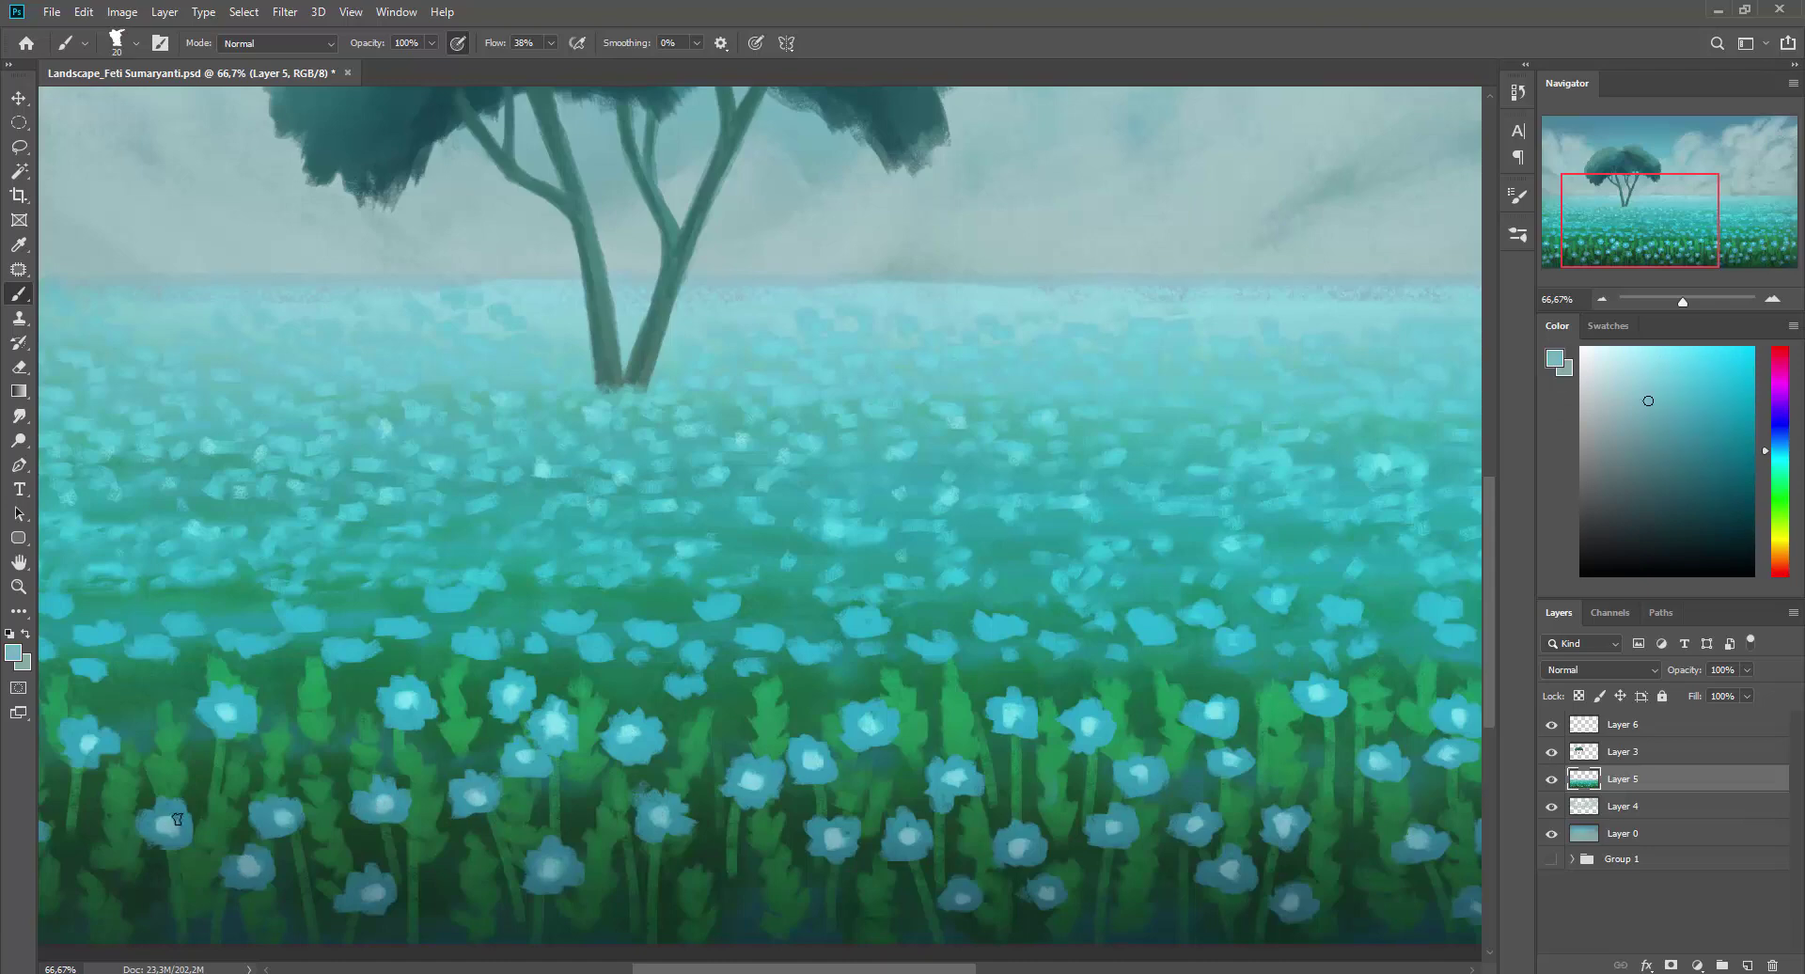
{"action": "left_click", "coordinate": [512, 742], "text": "alt"}
{"action": "left_click", "coordinate": [556, 726], "text": "alt"}
{"action": "left_click", "coordinate": [750, 834], "text": "alt"}
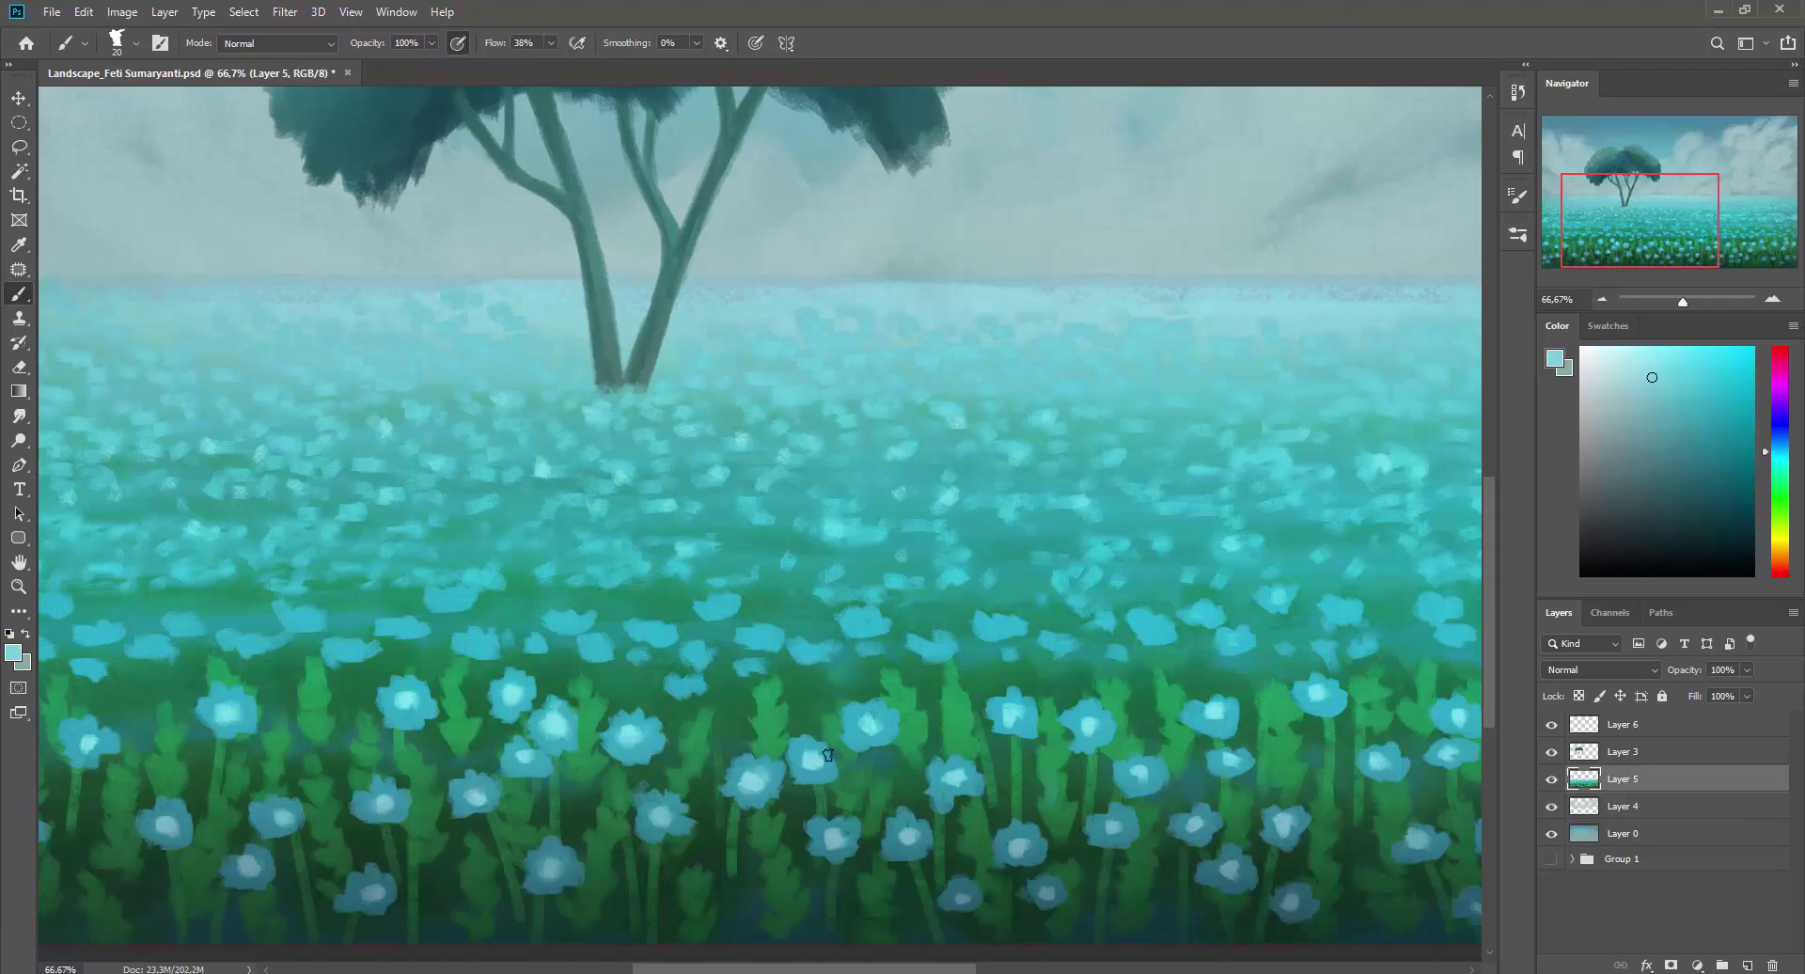
{"action": "left_click", "coordinate": [1009, 719], "text": "alt"}
Sample more flower teals, then merge Layers 6, 3 and 5 into Layer 6.
{"action": "scroll", "coordinate": [902, 714], "scroll_direction": "down", "scroll_amount": 1}
{"action": "left_click", "coordinate": [1122, 731], "text": "alt"}
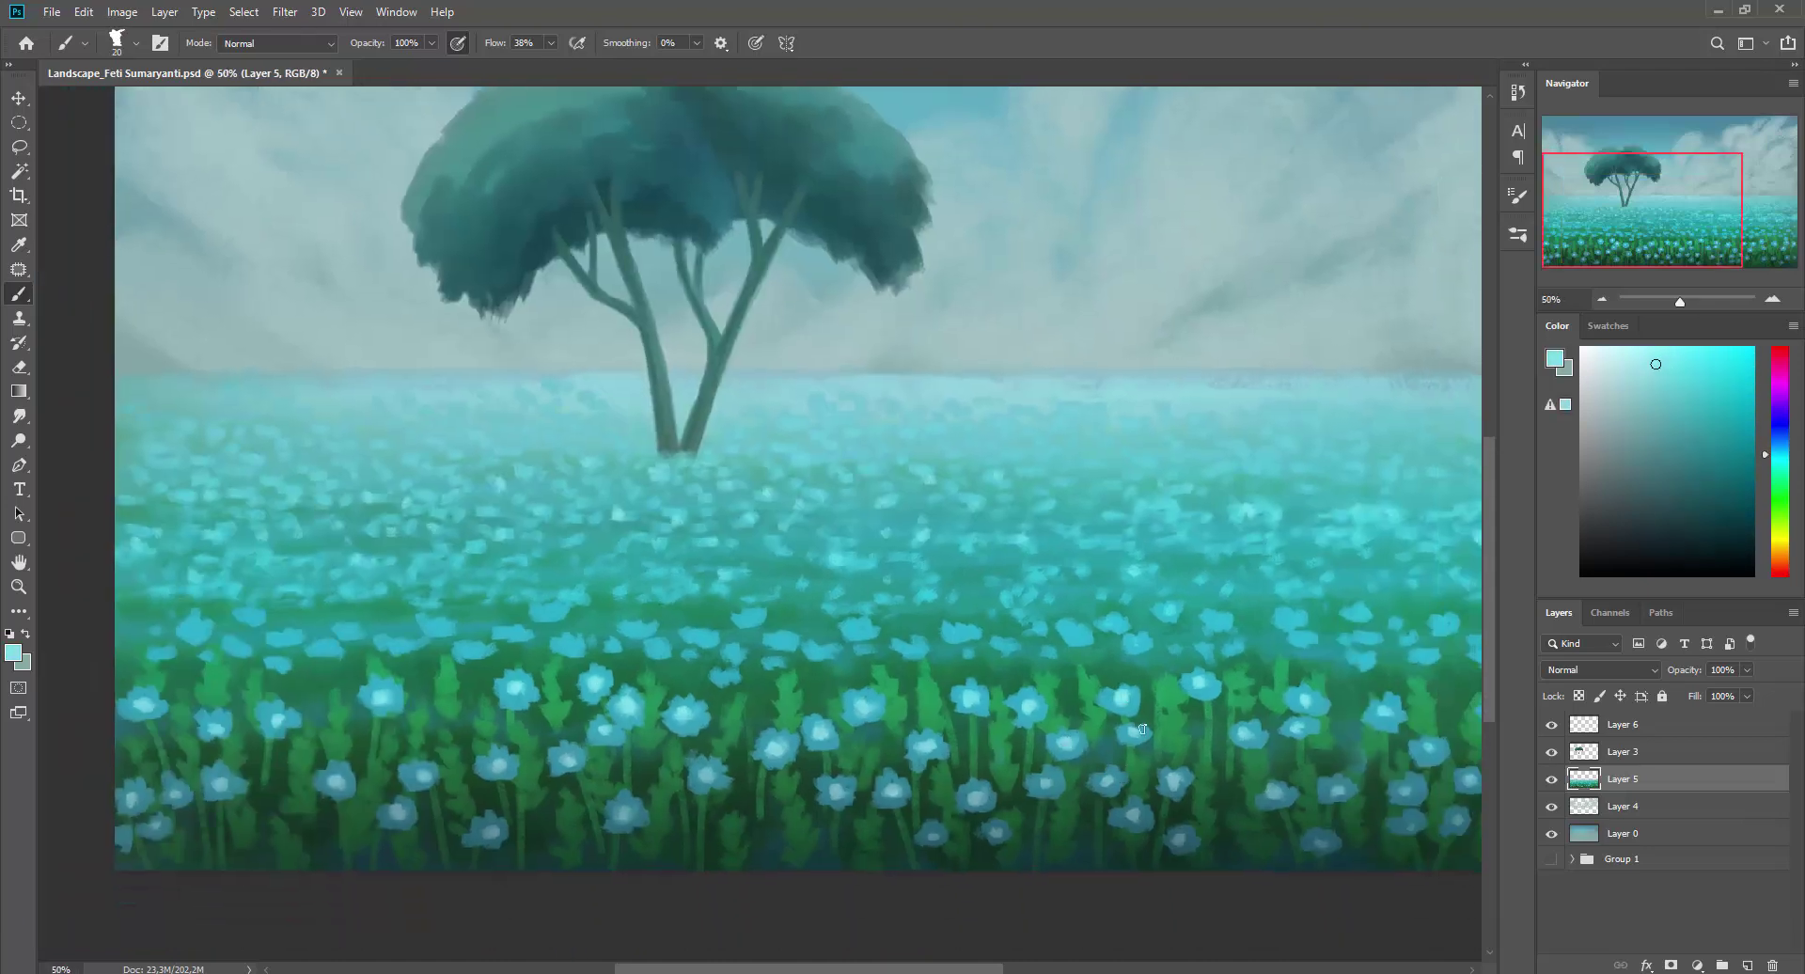
{"action": "left_click", "coordinate": [697, 764], "text": "alt"}
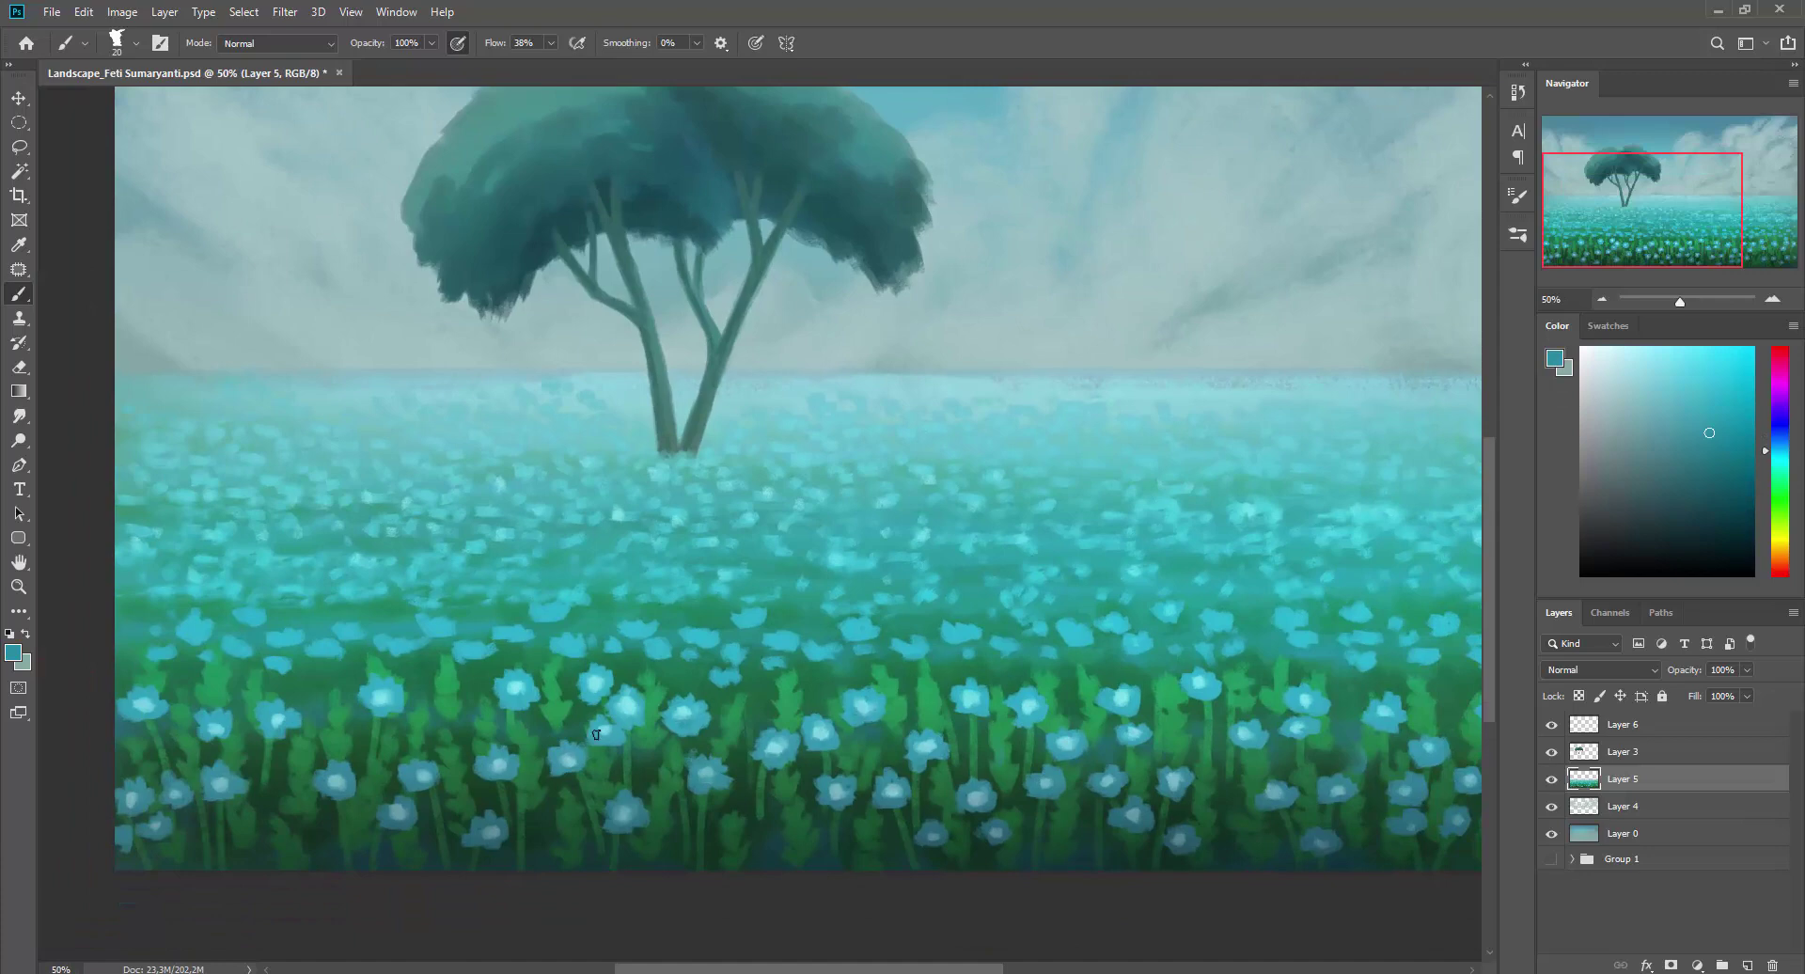
{"action": "scroll", "coordinate": [454, 719], "scroll_direction": "down", "scroll_amount": 1}
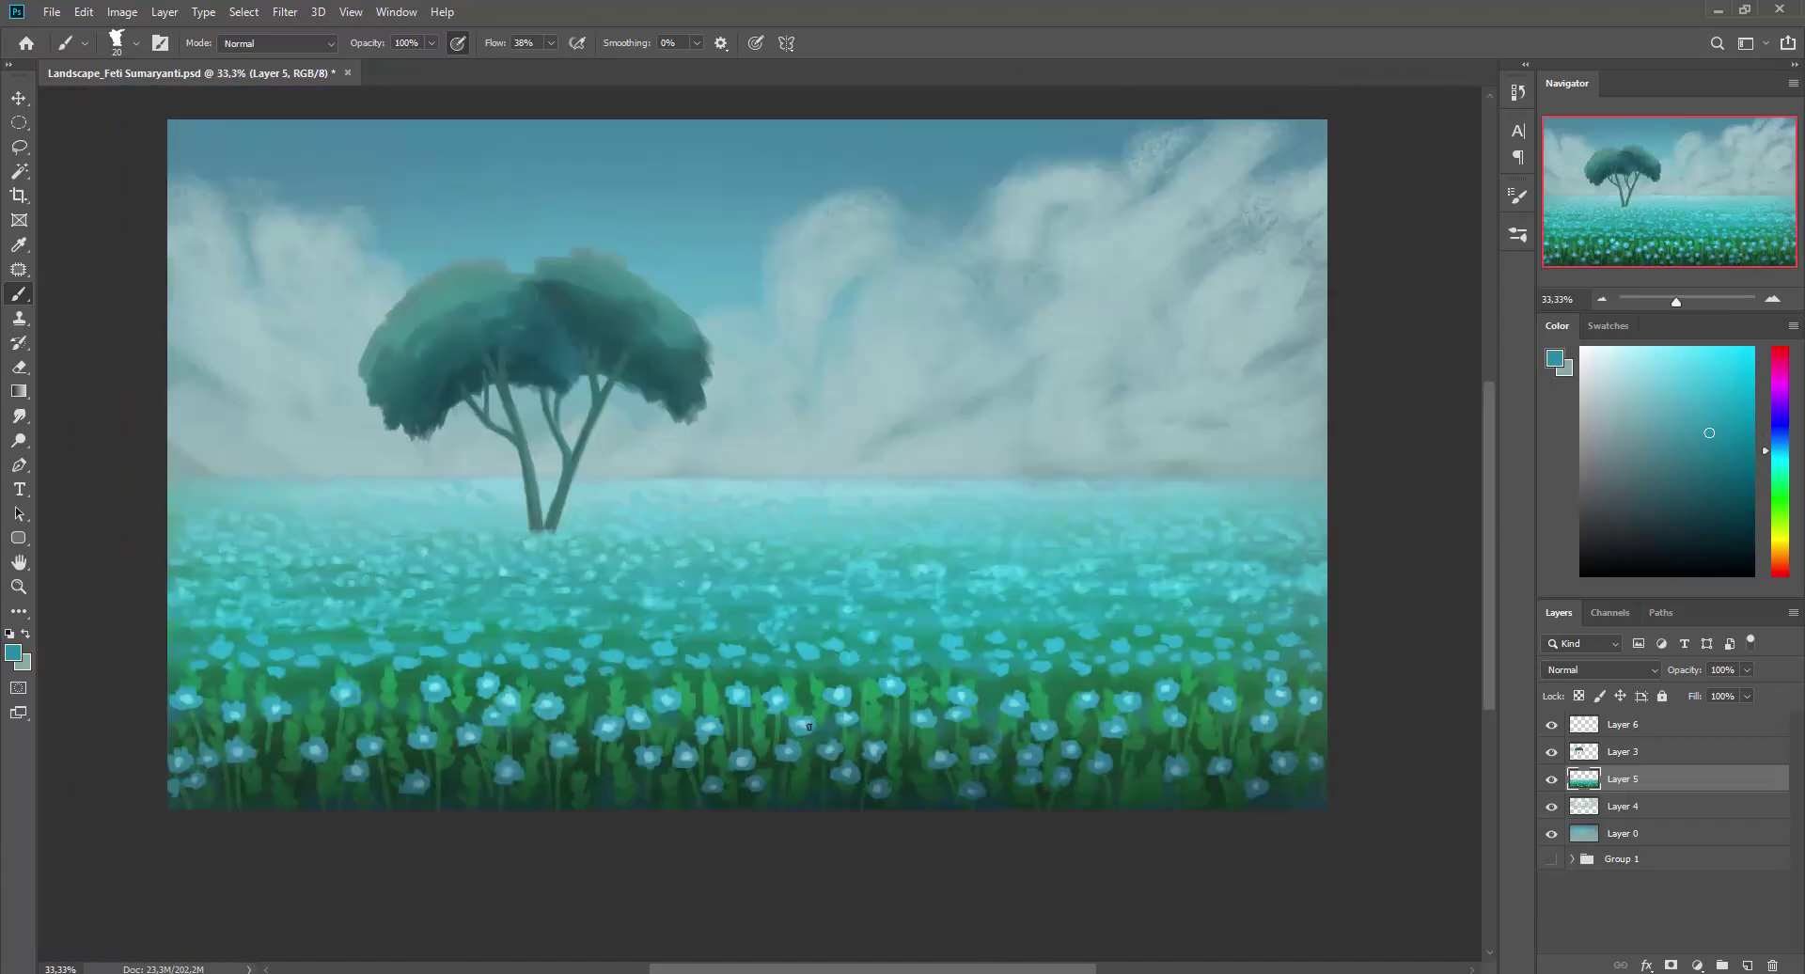
{"action": "left_click", "coordinate": [1622, 723], "text": "shift"}
{"action": "key", "text": "ctrl+e"}
{"action": "scroll", "coordinate": [572, 428], "scroll_direction": "up", "scroll_amount": 1}
Paint lighter teal highlights across the top of the tree canopy with an enlarged brush.
{"action": "key", "text": "bracketleft"}
{"action": "left_click", "coordinate": [477, 346], "text": "alt"}
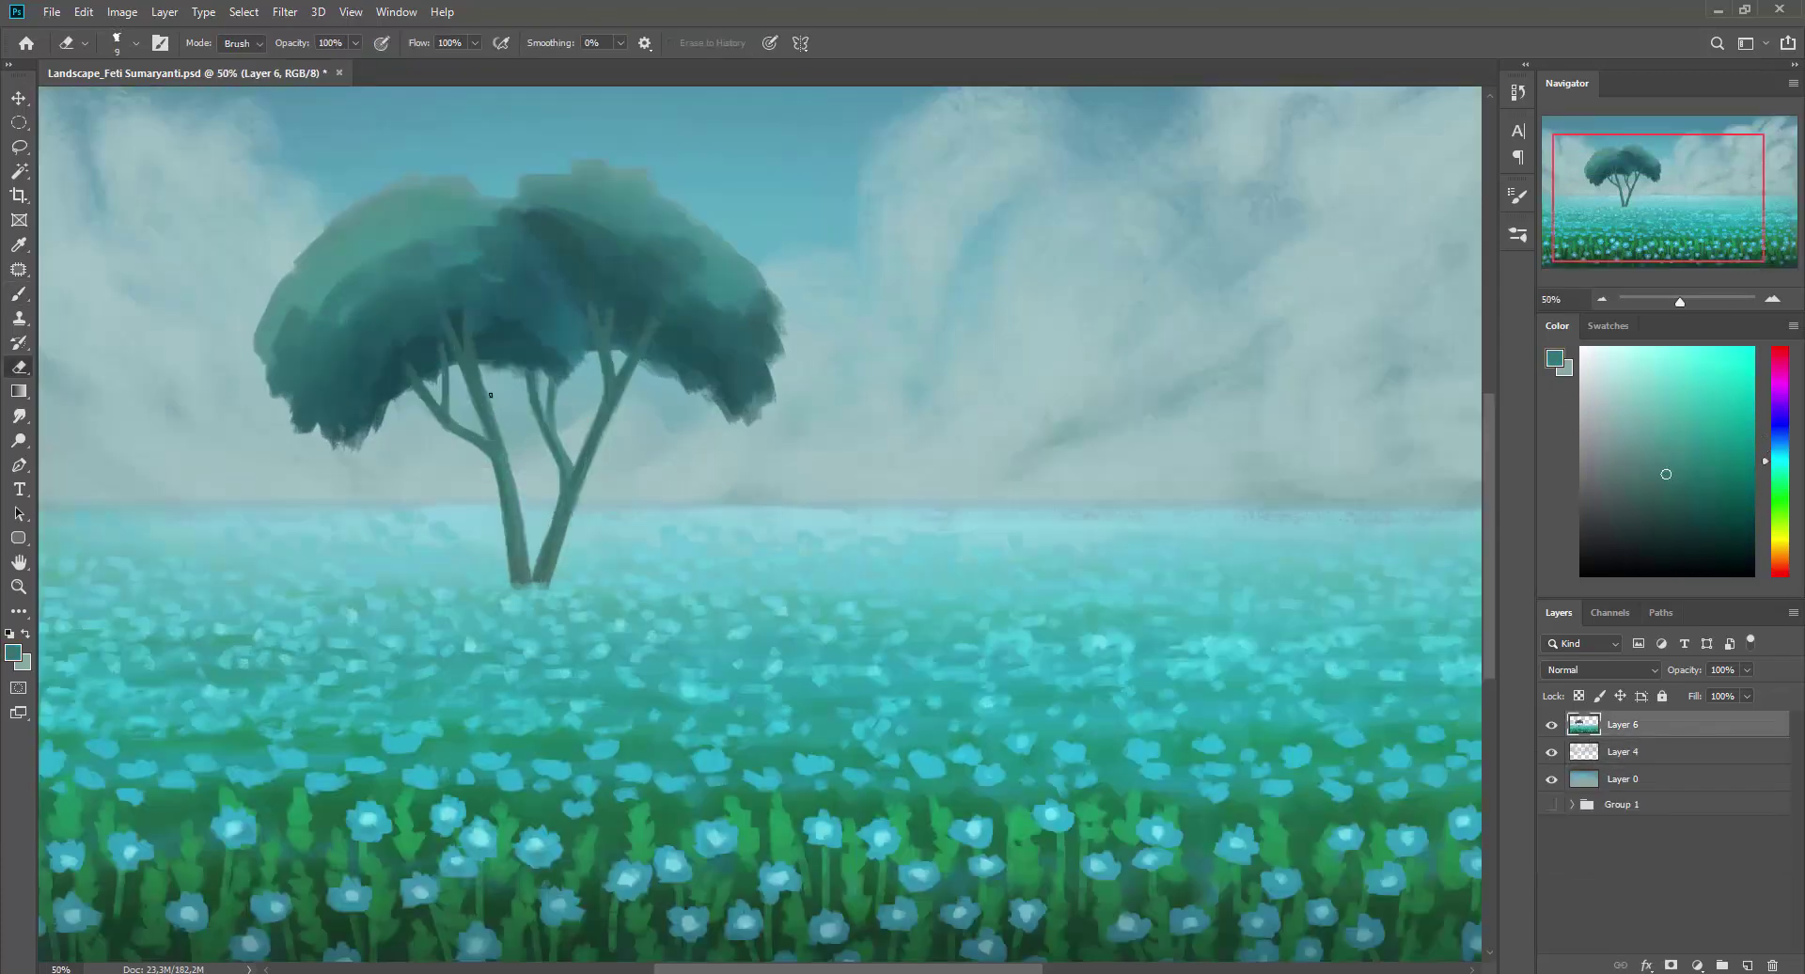
{"action": "left_click", "coordinate": [477, 346], "text": "alt"}
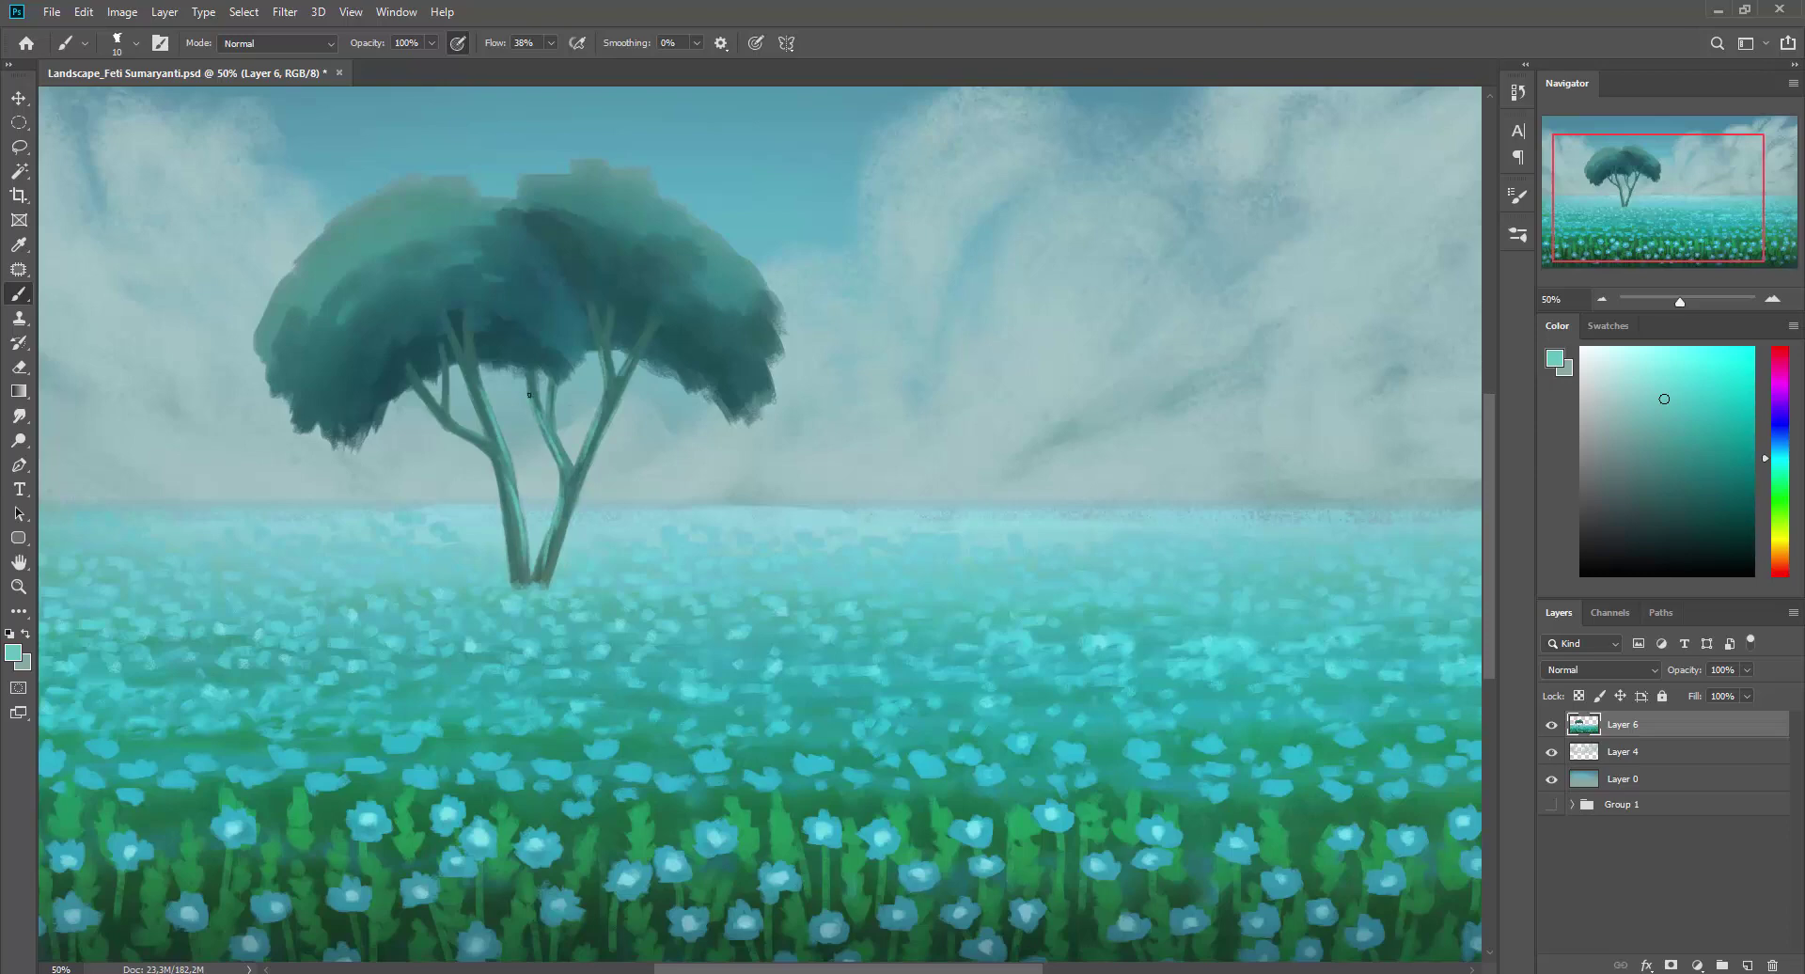
{"action": "scroll", "coordinate": [487, 440], "scroll_direction": "down", "scroll_amount": 1}
{"action": "key", "text": "bracketright"}
{"action": "key", "text": "bracketright"}
{"action": "key", "text": "bracketright"}
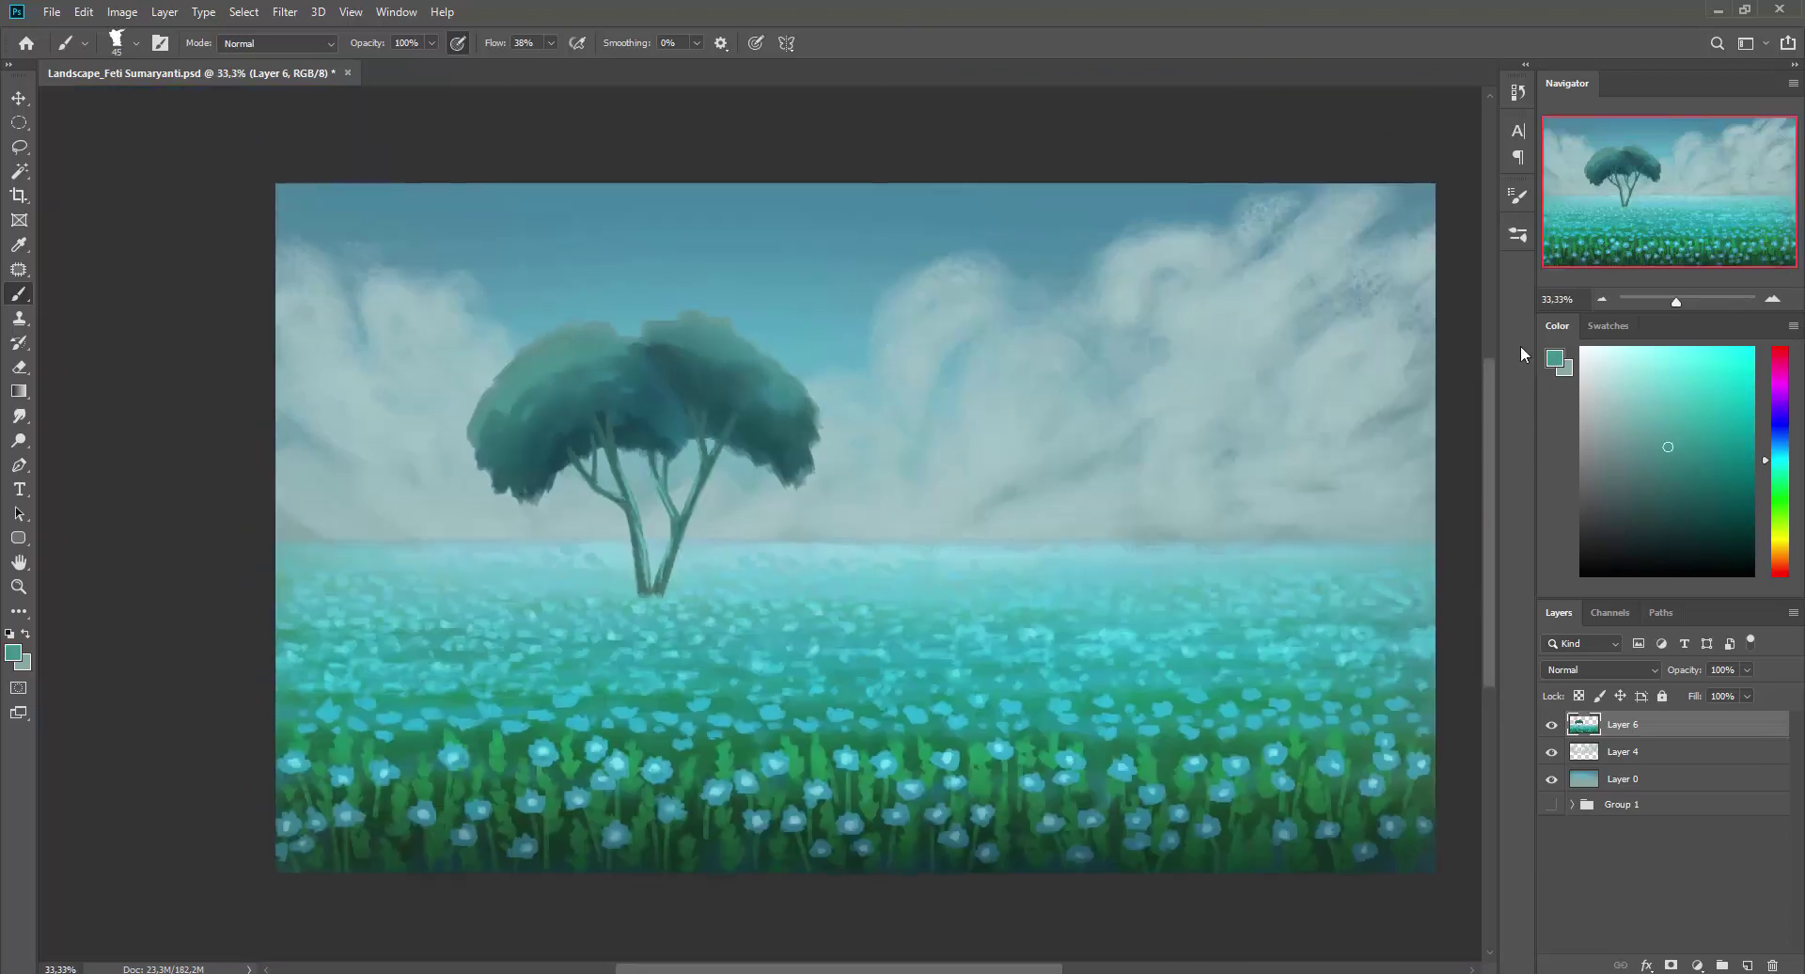
{"action": "mouse_move", "coordinate": [527, 385]}
{"action": "left_mouse_down"}
{"action": "mouse_move", "coordinate": [596, 333]}
{"action": "mouse_move", "coordinate": [714, 322]}
{"action": "mouse_move", "coordinate": [605, 333]}
{"action": "left_mouse_up"}
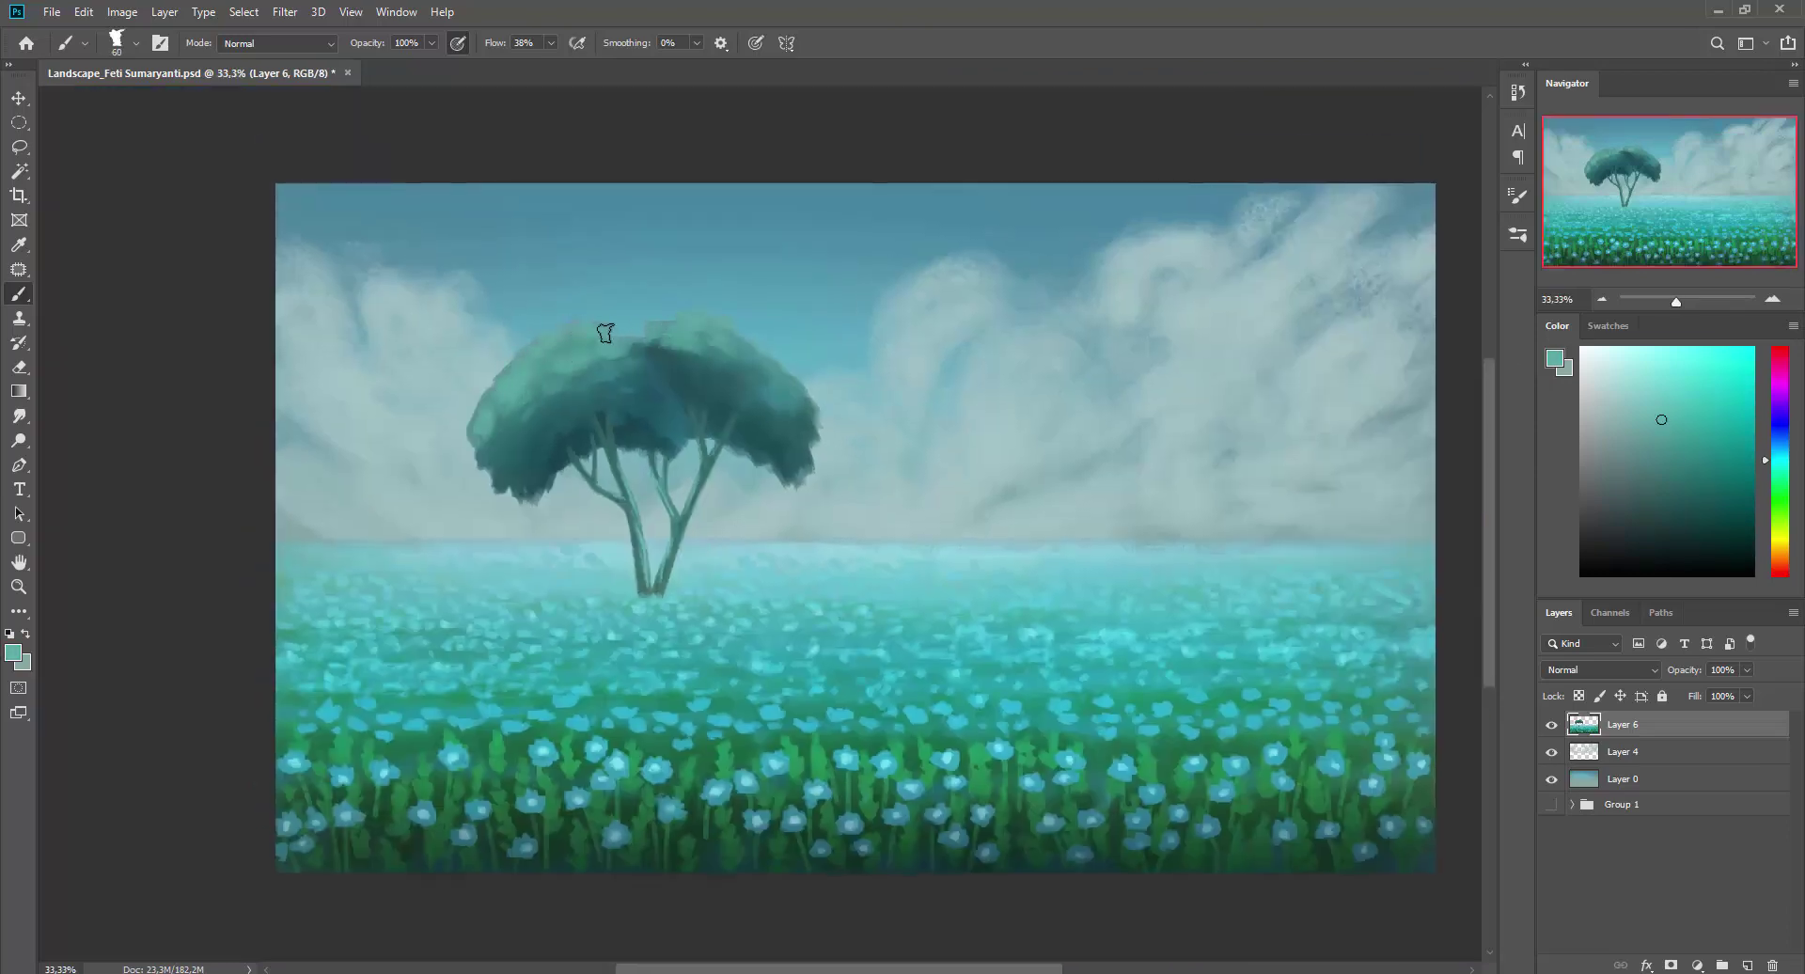
{"action": "mouse_move", "coordinate": [507, 370]}
{"action": "left_mouse_down"}
{"action": "mouse_move", "coordinate": [685, 323]}
{"action": "mouse_move", "coordinate": [780, 385]}
{"action": "mouse_move", "coordinate": [673, 330]}
{"action": "mouse_move", "coordinate": [684, 354]}
{"action": "left_mouse_up"}
Add light teal strokes to the canopy's left side and create a new empty Layer 7.
{"action": "left_click", "coordinate": [667, 412], "text": "alt"}
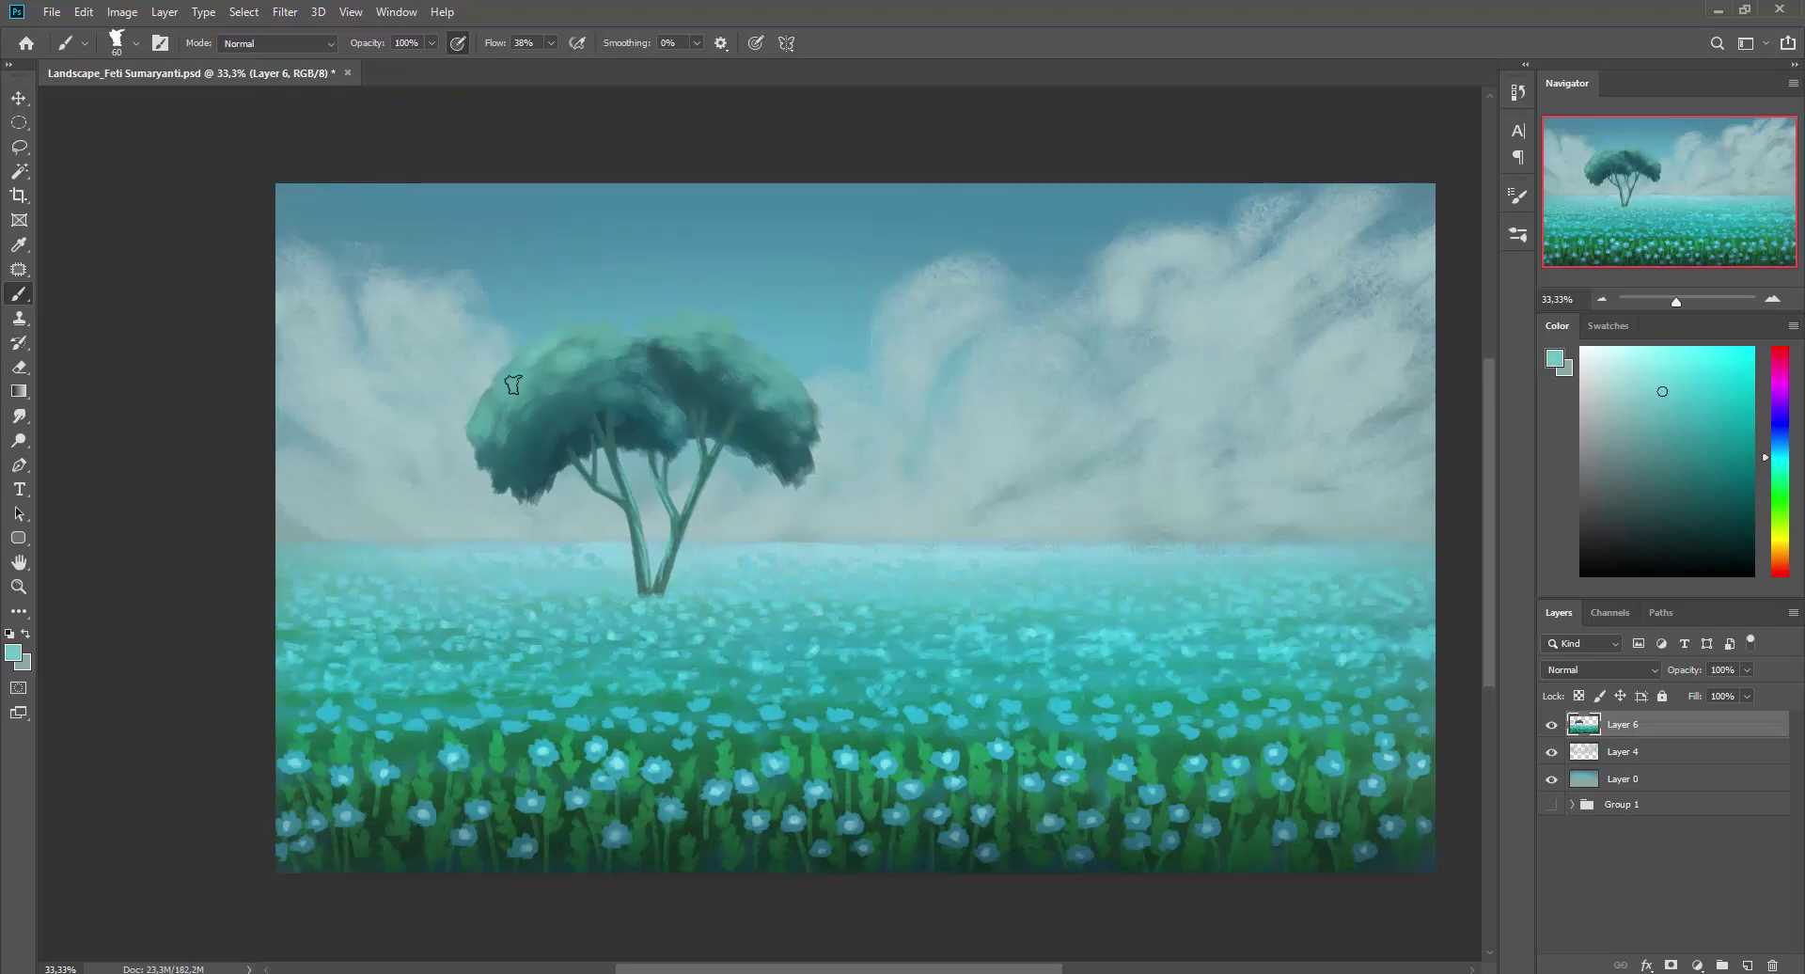
{"action": "mouse_move", "coordinate": [504, 382]}
{"action": "left_mouse_down"}
{"action": "mouse_move", "coordinate": [770, 362]}
{"action": "mouse_move", "coordinate": [789, 414]}
{"action": "mouse_move", "coordinate": [482, 442]}
{"action": "left_mouse_up"}
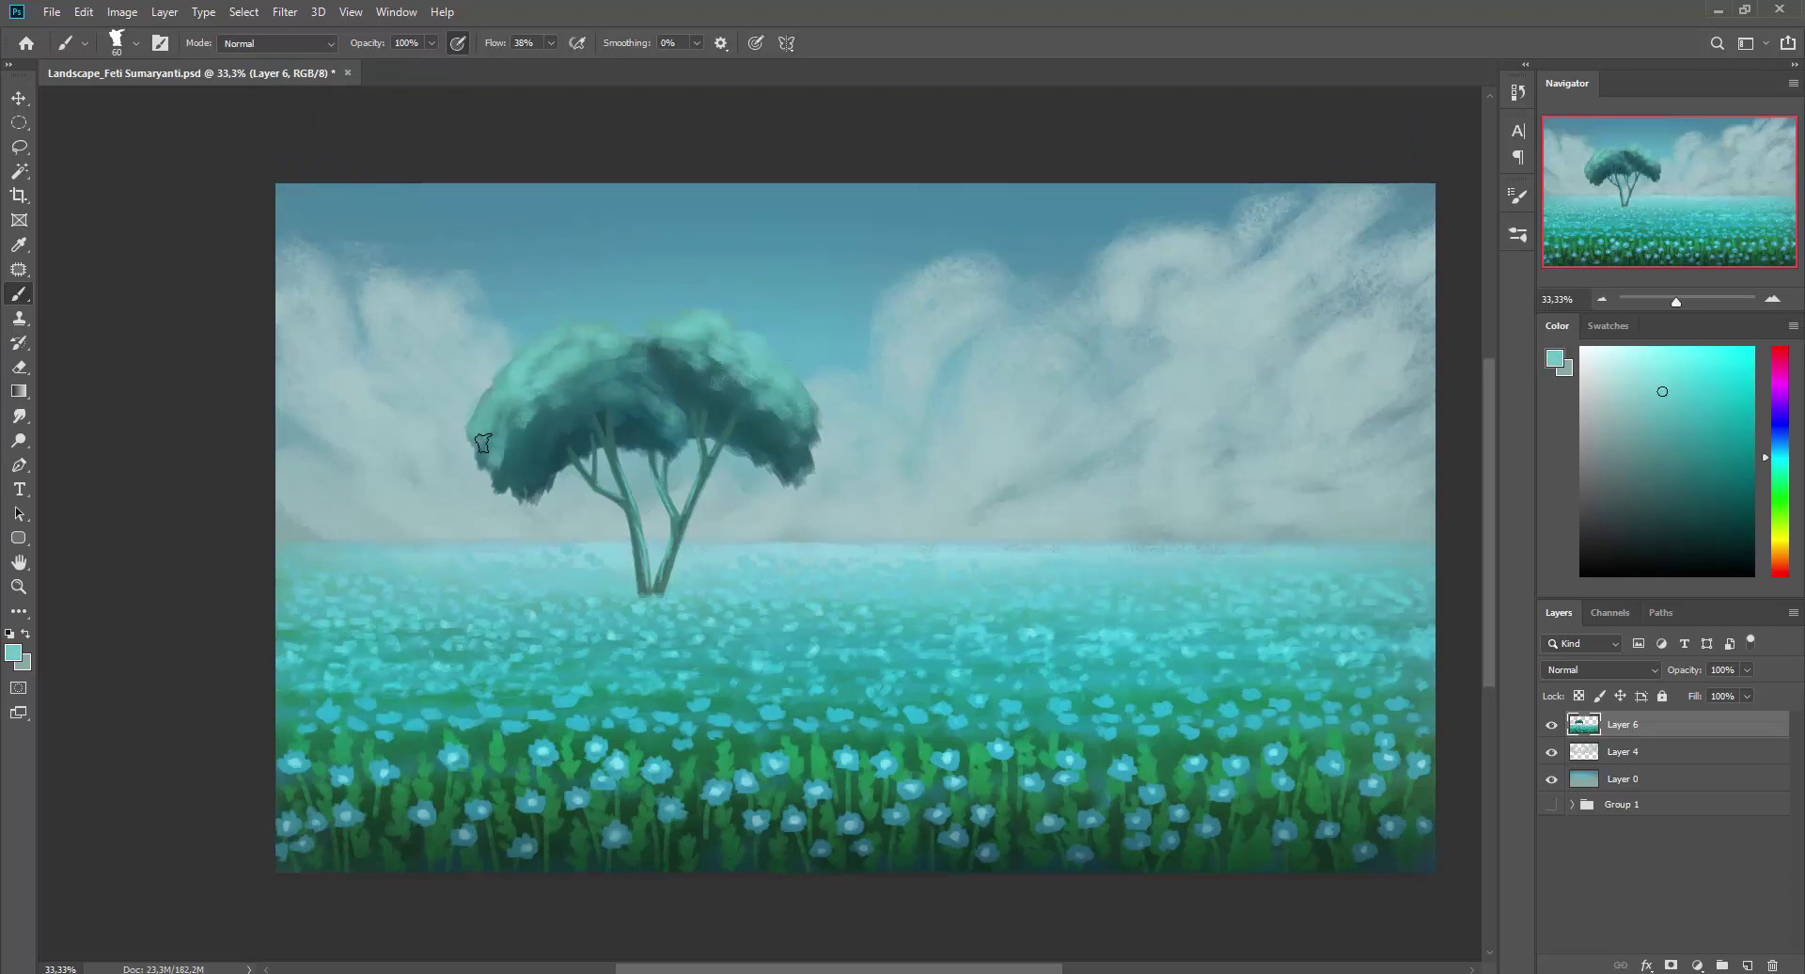
{"action": "left_click", "coordinate": [883, 578], "text": "alt"}
{"action": "key", "text": "ctrl+shift+alt+n"}
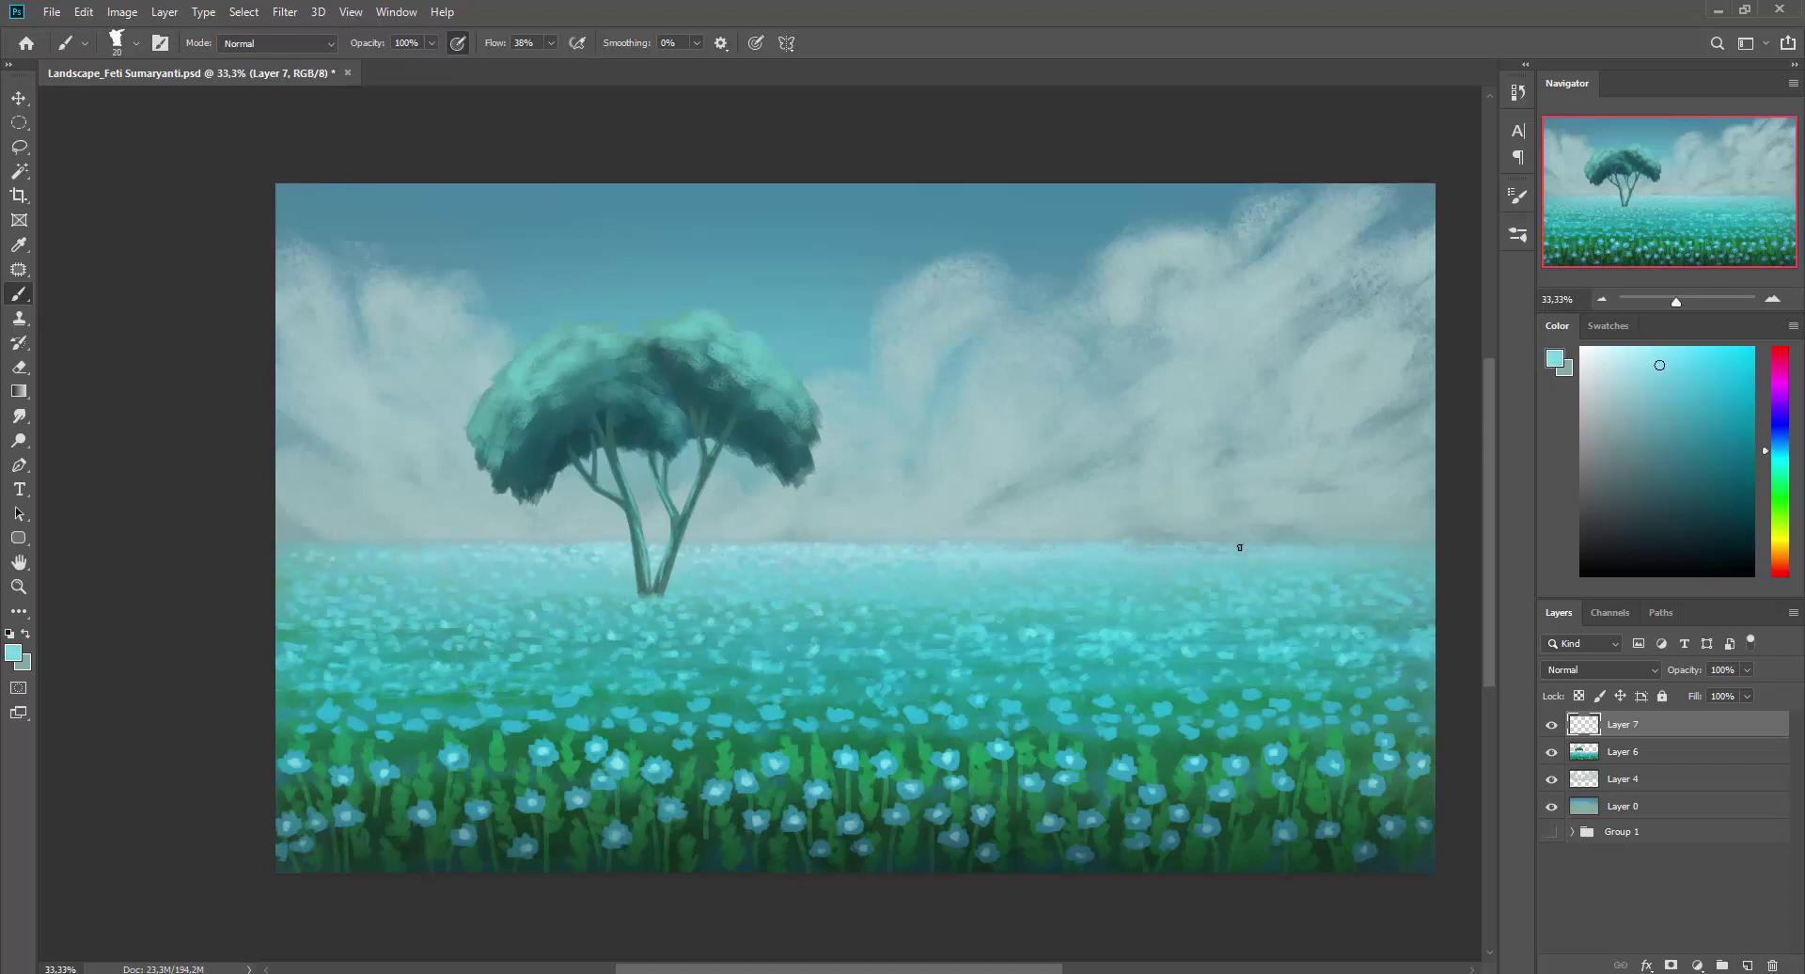
Sample a medium teal-green from the meadow as the painting colour.
{"action": "left_click", "coordinate": [956, 536], "text": "alt"}
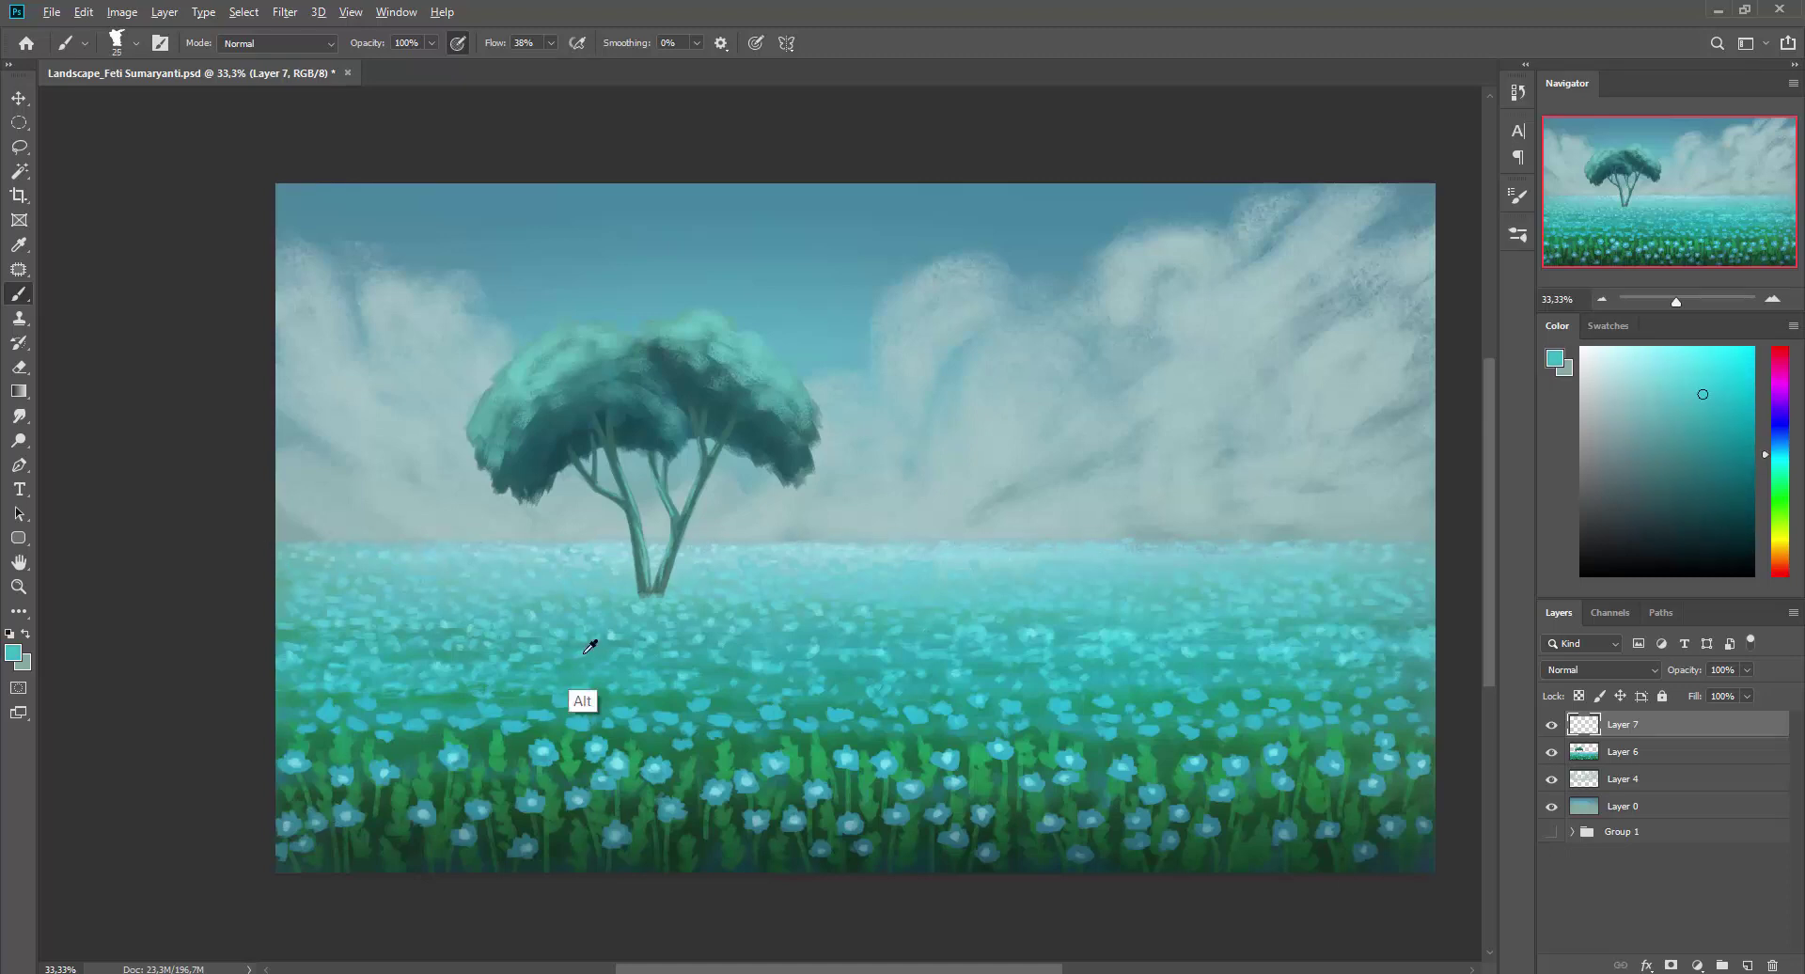
{"action": "left_click", "coordinate": [558, 709], "text": "alt"}
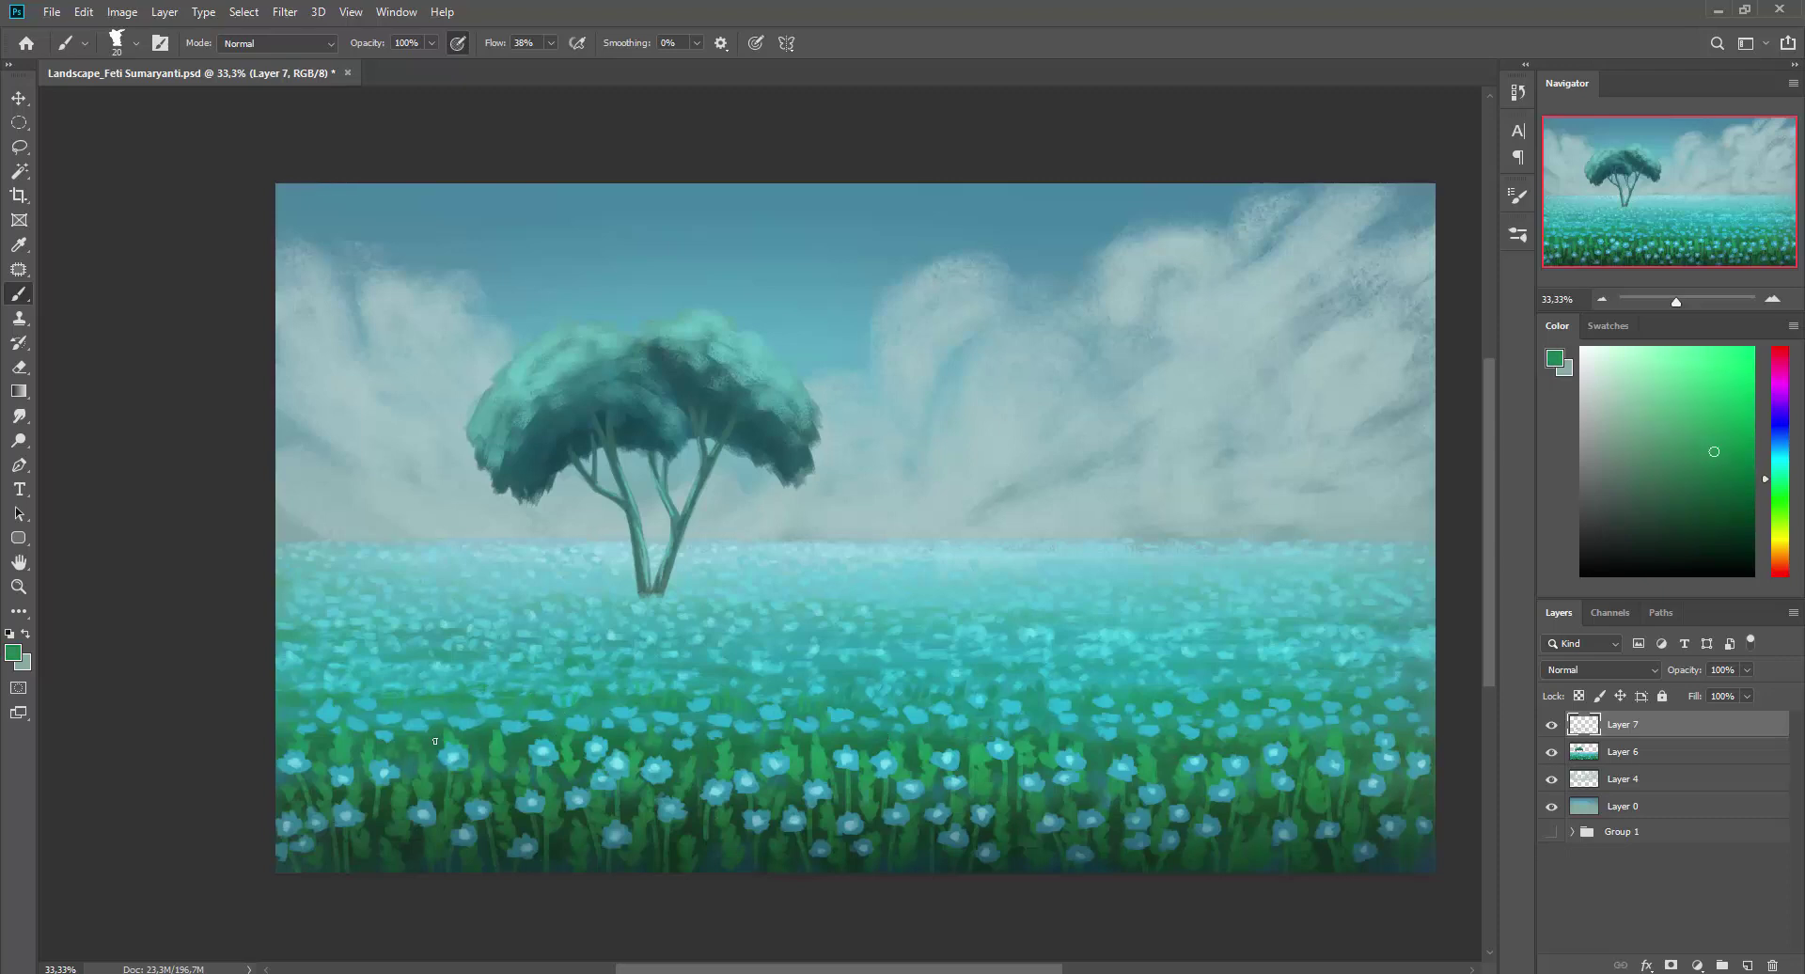
On Layer 4, paint dark grey diagonal streaks across the right-side clouds.
{"action": "left_click", "coordinate": [1300, 671], "text": "ctrl"}
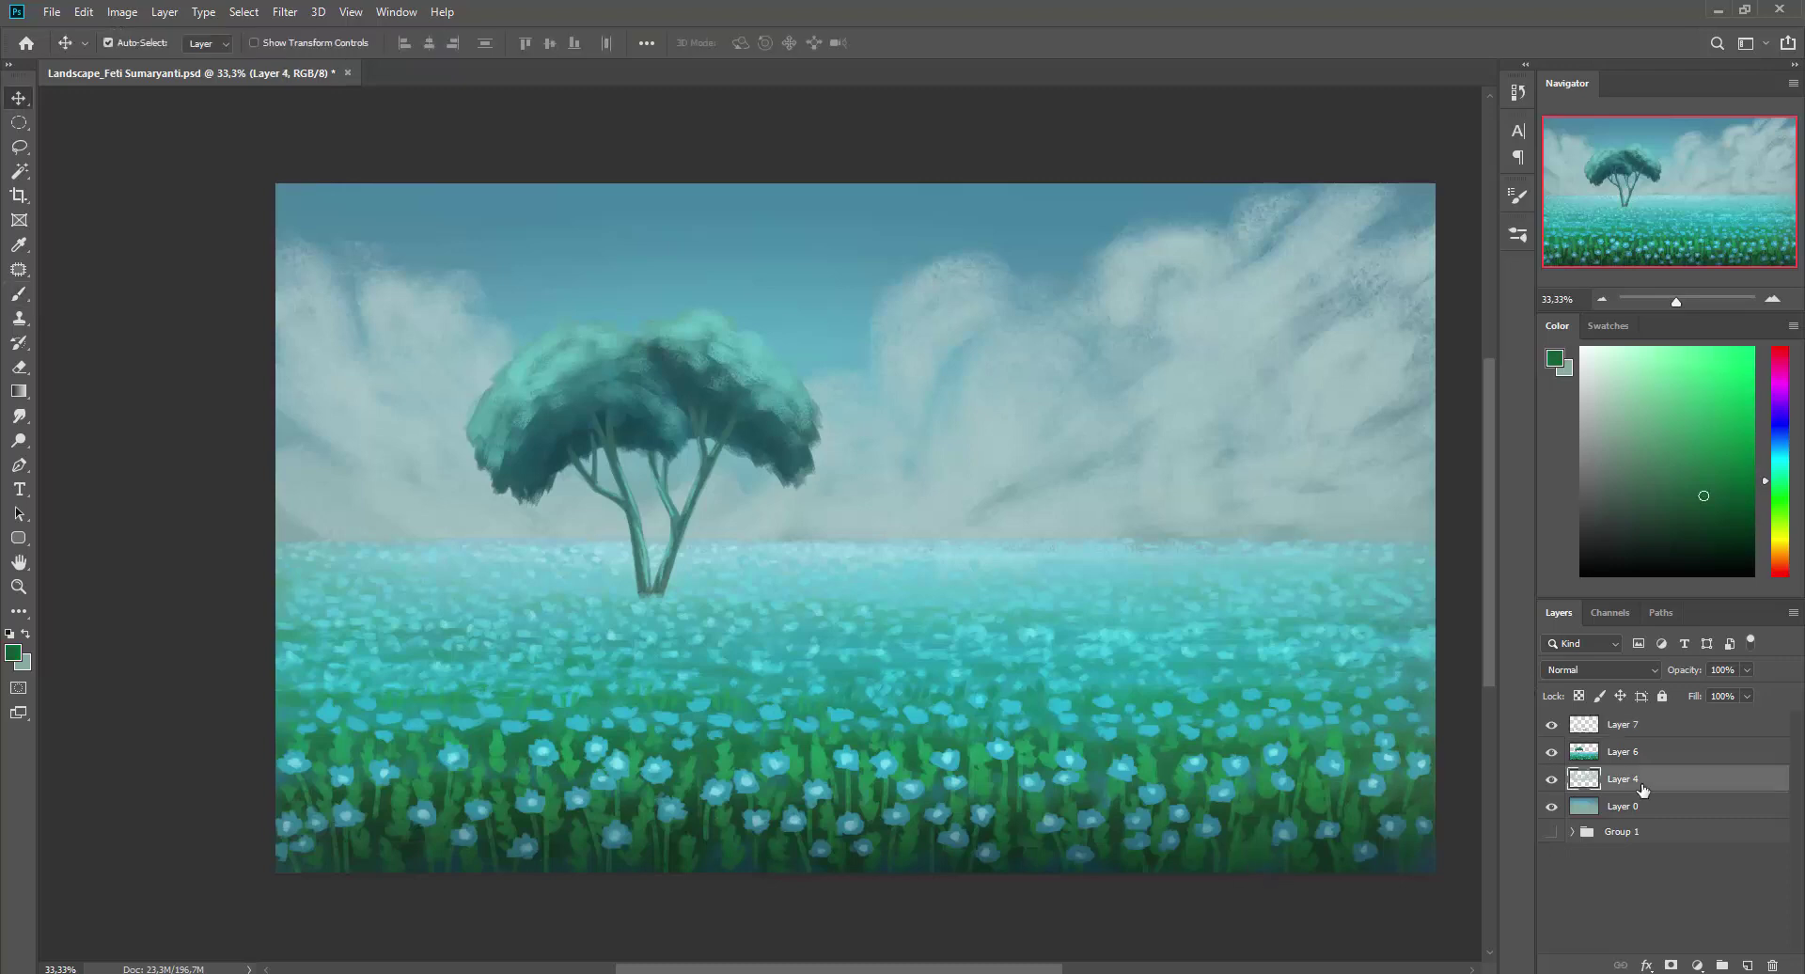
{"action": "key", "text": "bracketright"}
{"action": "key", "text": "bracketright"}
{"action": "key", "text": "bracketright"}
{"action": "left_click", "coordinate": [1338, 561], "text": "alt"}
{"action": "mouse_move", "coordinate": [1410, 465]}
{"action": "left_mouse_down"}
{"action": "mouse_move", "coordinate": [1250, 536]}
{"action": "mouse_move", "coordinate": [1410, 385]}
{"action": "left_mouse_up"}
{"action": "left_click_drag", "start_coordinate": [1142, 536], "coordinate": [1316, 449]}
{"action": "key", "text": "bracketleft"}
{"action": "key", "text": "bracketleft"}
{"action": "key", "text": "bracketleft"}
{"action": "mouse_move", "coordinate": [1057, 503]}
{"action": "left_mouse_down"}
{"action": "mouse_move", "coordinate": [1135, 427]}
{"action": "mouse_move", "coordinate": [931, 536]}
{"action": "left_mouse_up"}
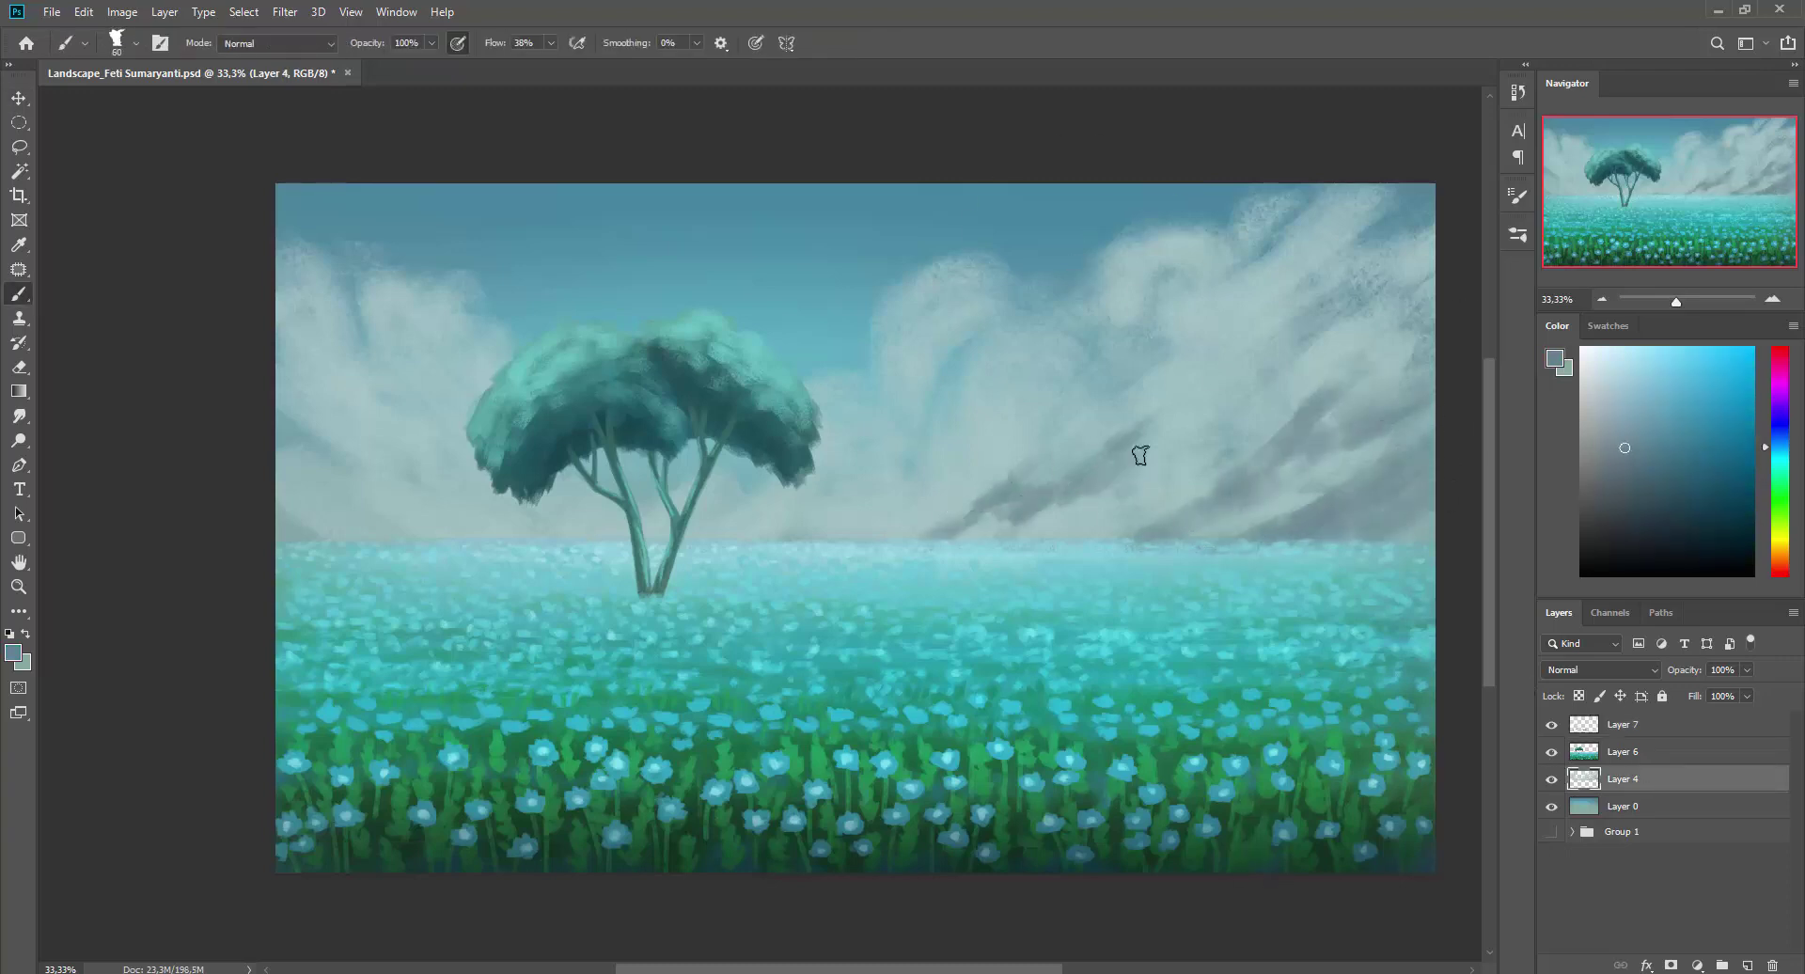
{"action": "left_click_drag", "start_coordinate": [1081, 474], "coordinate": [1208, 273]}
{"action": "left_click_drag", "start_coordinate": [1165, 329], "coordinate": [1241, 263]}
{"action": "left_click", "coordinate": [1208, 301], "text": "alt"}
{"action": "key", "text": "bracketright"}
{"action": "key", "text": "bracketright"}
{"action": "key", "text": "bracketright"}
{"action": "mouse_move", "coordinate": [1124, 357]}
{"action": "left_mouse_down"}
{"action": "mouse_move", "coordinate": [1024, 432]}
{"action": "mouse_move", "coordinate": [789, 535]}
{"action": "mouse_move", "coordinate": [1047, 475]}
{"action": "mouse_move", "coordinate": [1237, 391]}
{"action": "mouse_move", "coordinate": [1081, 536]}
{"action": "left_mouse_up"}
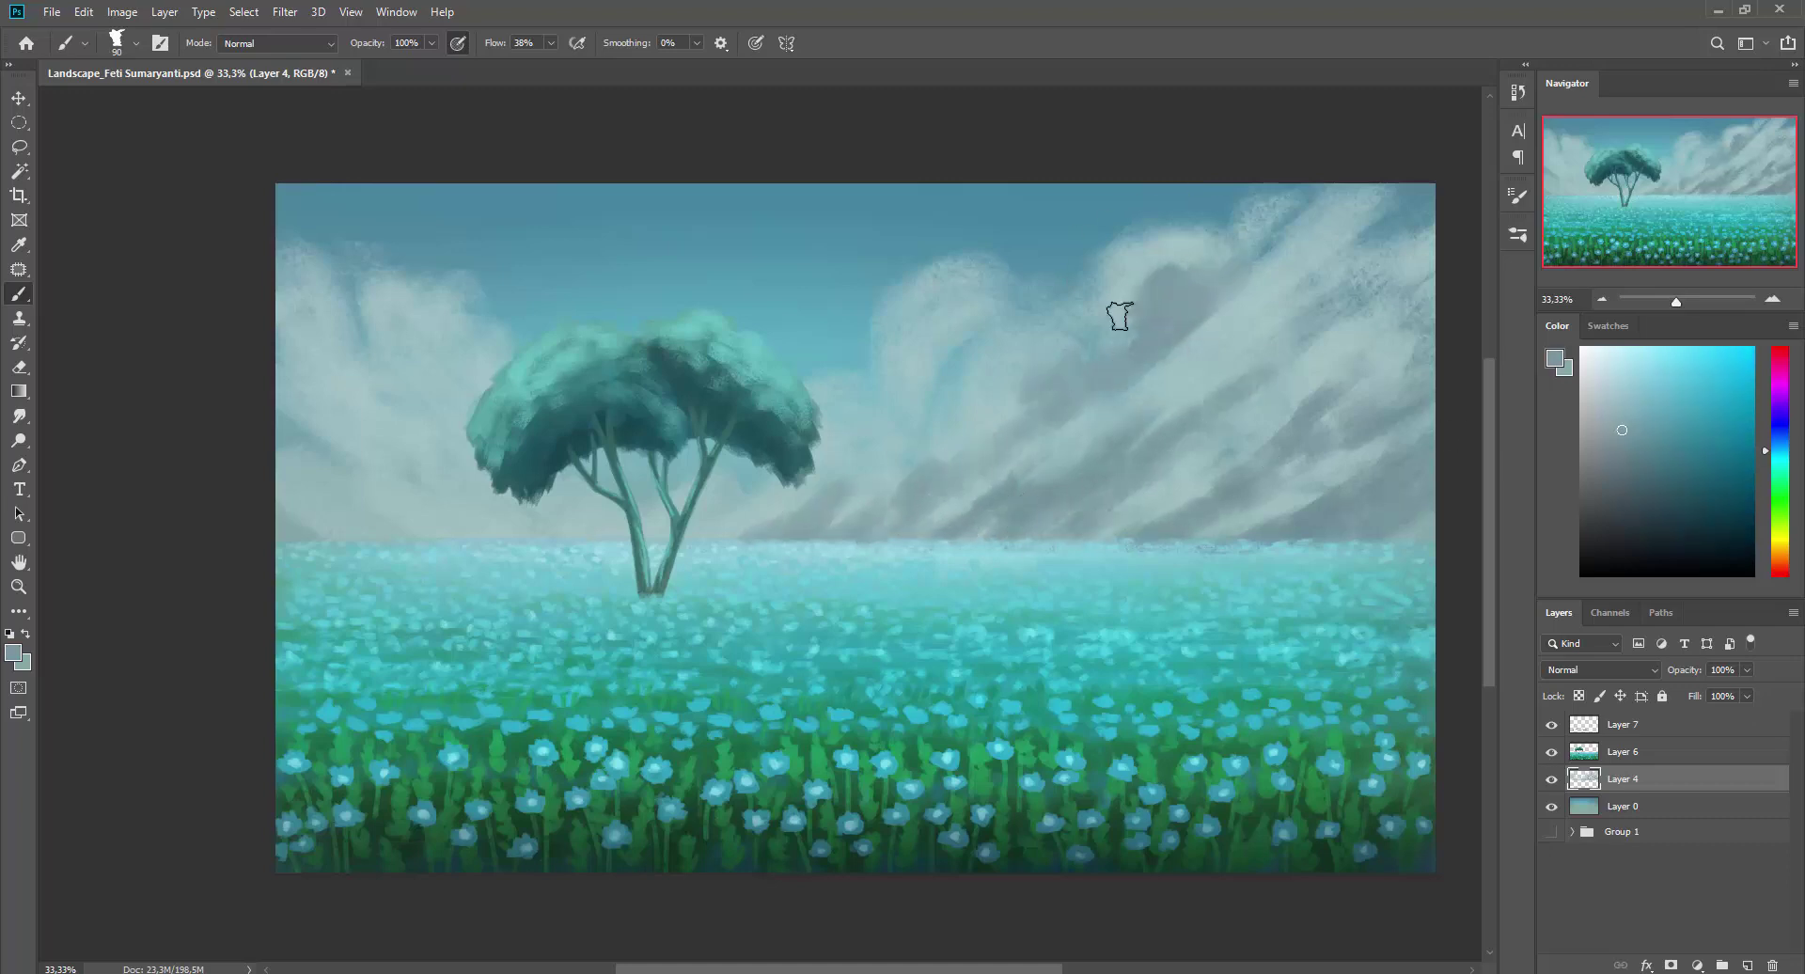
Paint lighter grey-cyan strokes over the right clouds, resampling nearby cloud tones.
{"action": "left_click", "coordinate": [1222, 293], "text": "alt"}
{"action": "mouse_move", "coordinate": [1228, 294]}
{"action": "left_mouse_down"}
{"action": "mouse_move", "coordinate": [1362, 391]}
{"action": "mouse_move", "coordinate": [1133, 468]}
{"action": "mouse_move", "coordinate": [1071, 419]}
{"action": "mouse_move", "coordinate": [1013, 471]}
{"action": "mouse_move", "coordinate": [925, 491]}
{"action": "left_mouse_up"}
{"action": "key", "text": "bracketleft"}
{"action": "key", "text": "bracketleft"}
{"action": "key", "text": "bracketleft"}
{"action": "left_click", "coordinate": [1128, 263], "text": "alt"}
{"action": "key", "text": "bracketright"}
{"action": "key", "text": "bracketright"}
{"action": "key", "text": "bracketright"}
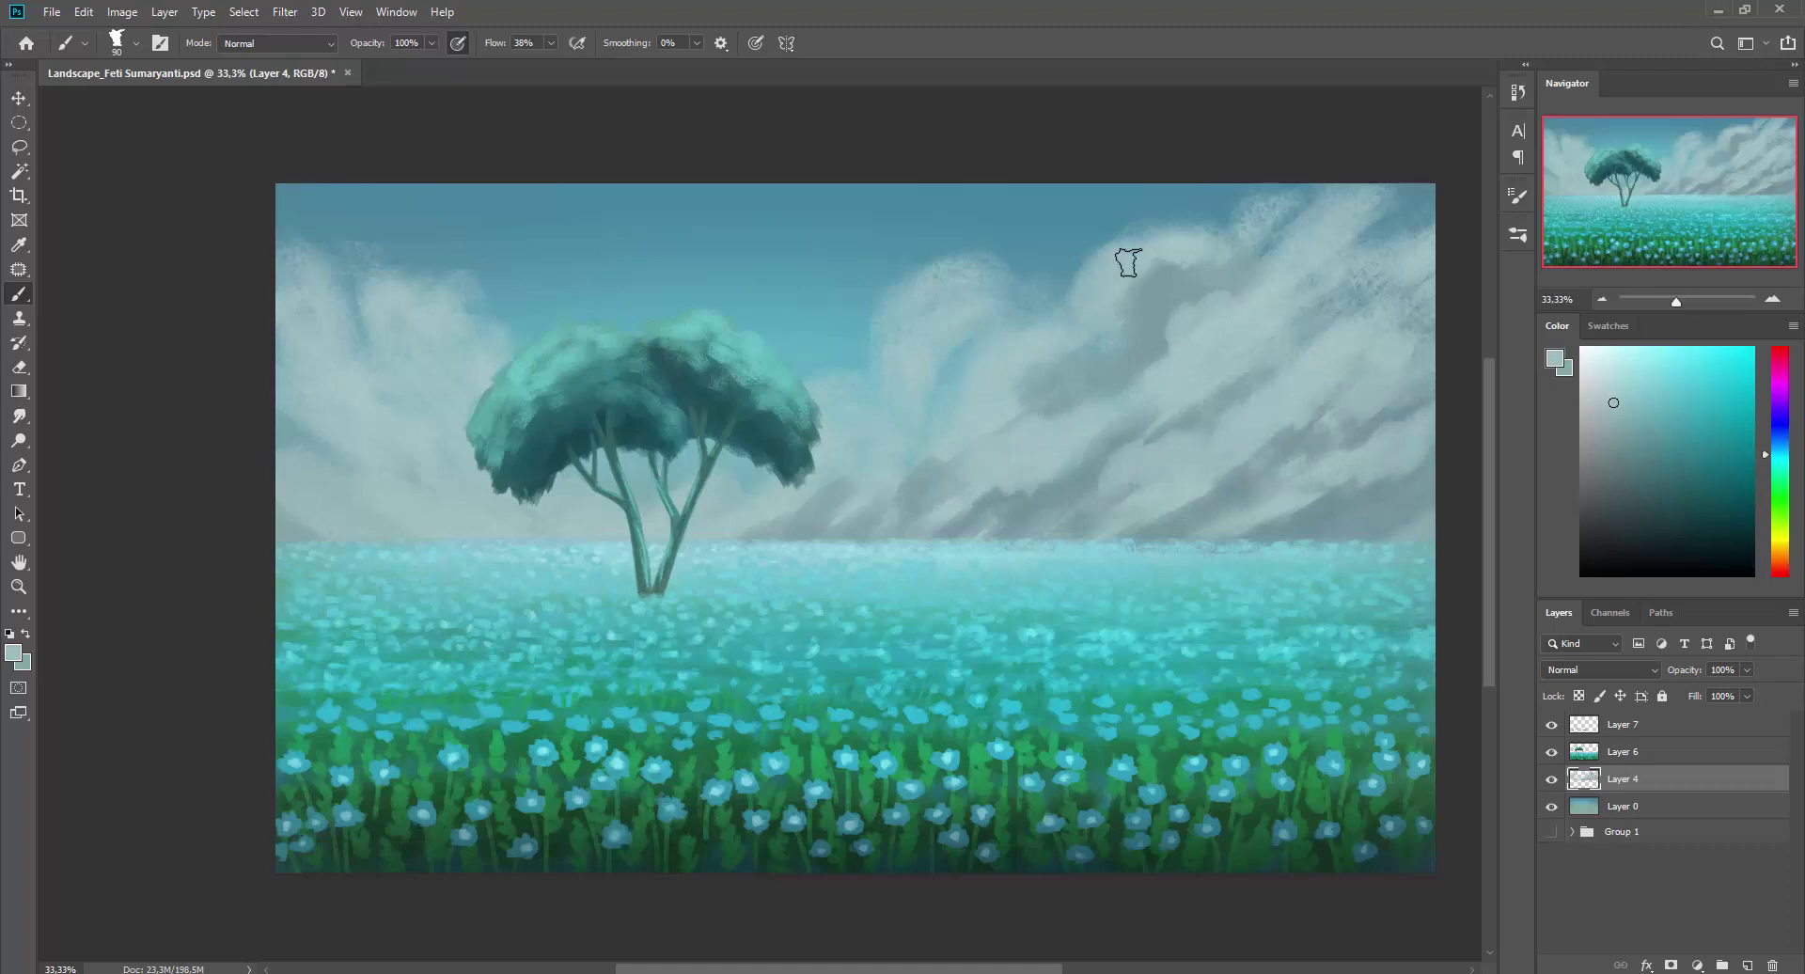
{"action": "left_click", "coordinate": [985, 420], "text": "alt"}
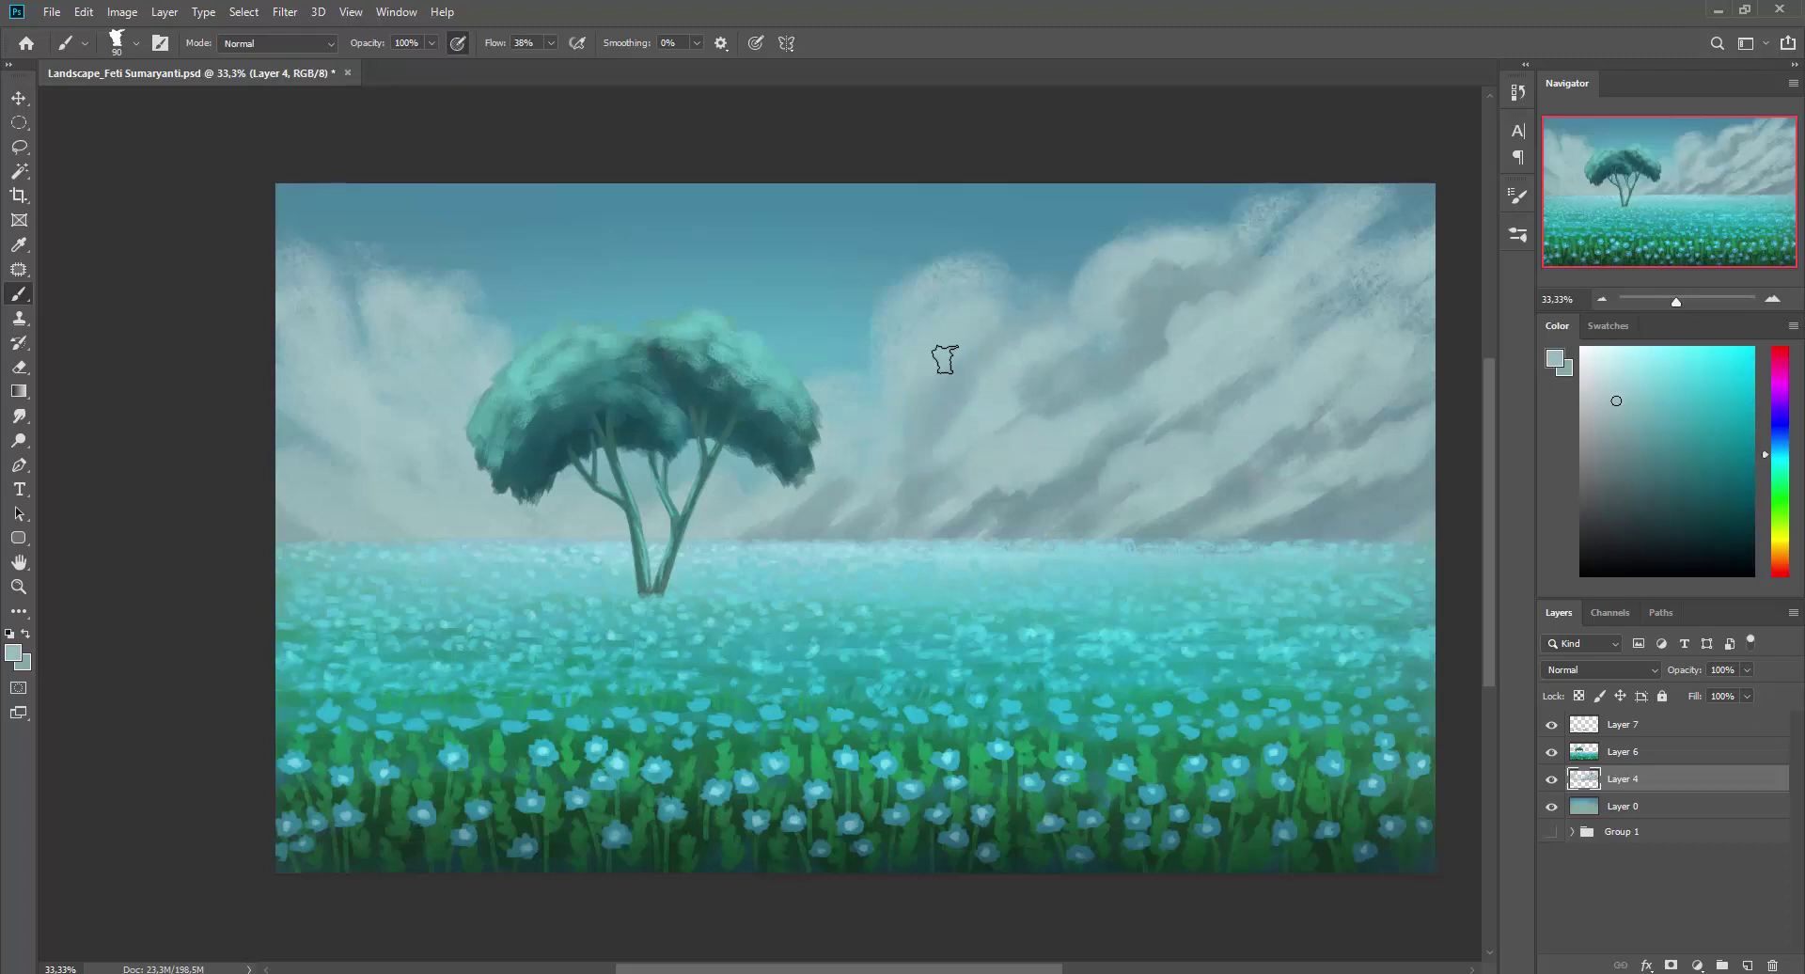
{"action": "key", "text": "bracketleft"}
{"action": "key", "text": "bracketleft"}
{"action": "key", "text": "bracketleft"}
{"action": "left_click", "coordinate": [910, 518], "text": "alt"}
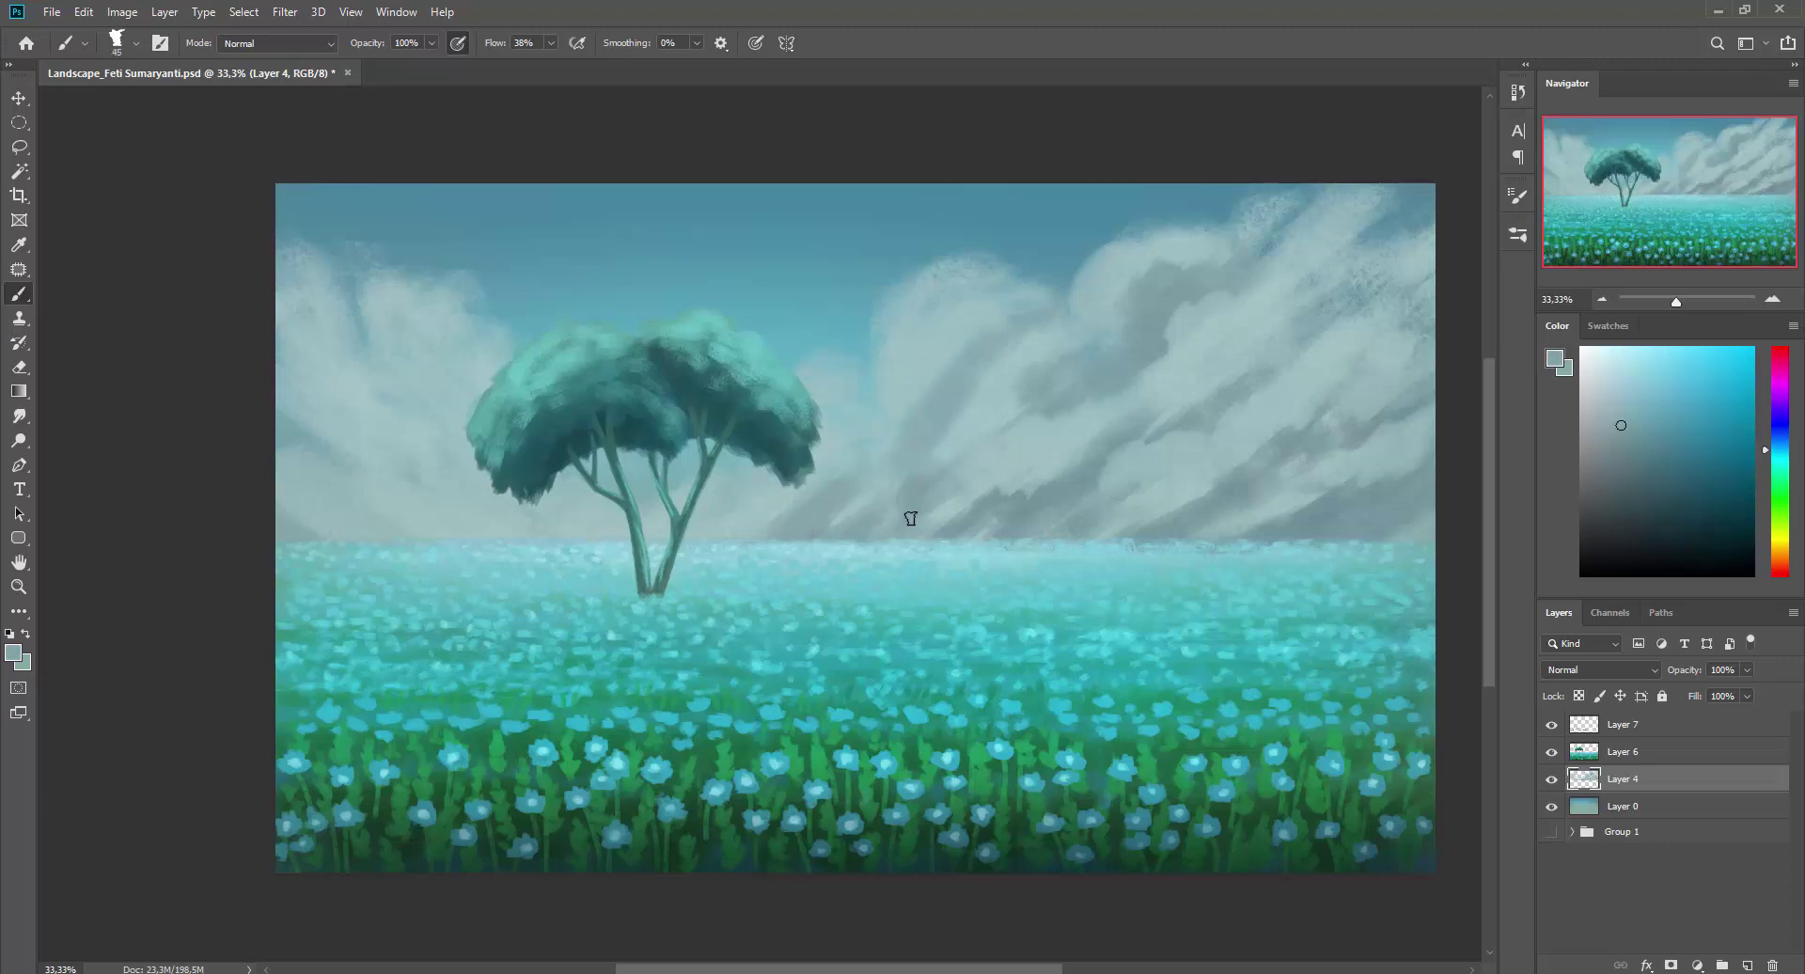
Add a darker streak along the lower-left clouds and create a new empty Layer 8.
{"action": "left_click", "coordinate": [321, 390], "text": "alt"}
{"action": "key", "text": "bracketright"}
{"action": "key", "text": "bracketright"}
{"action": "mouse_move", "coordinate": [277, 403]}
{"action": "left_mouse_down"}
{"action": "mouse_move", "coordinate": [527, 541]}
{"action": "mouse_move", "coordinate": [423, 471]}
{"action": "mouse_move", "coordinate": [302, 495]}
{"action": "mouse_move", "coordinate": [423, 390]}
{"action": "mouse_move", "coordinate": [441, 410]}
{"action": "left_mouse_up"}
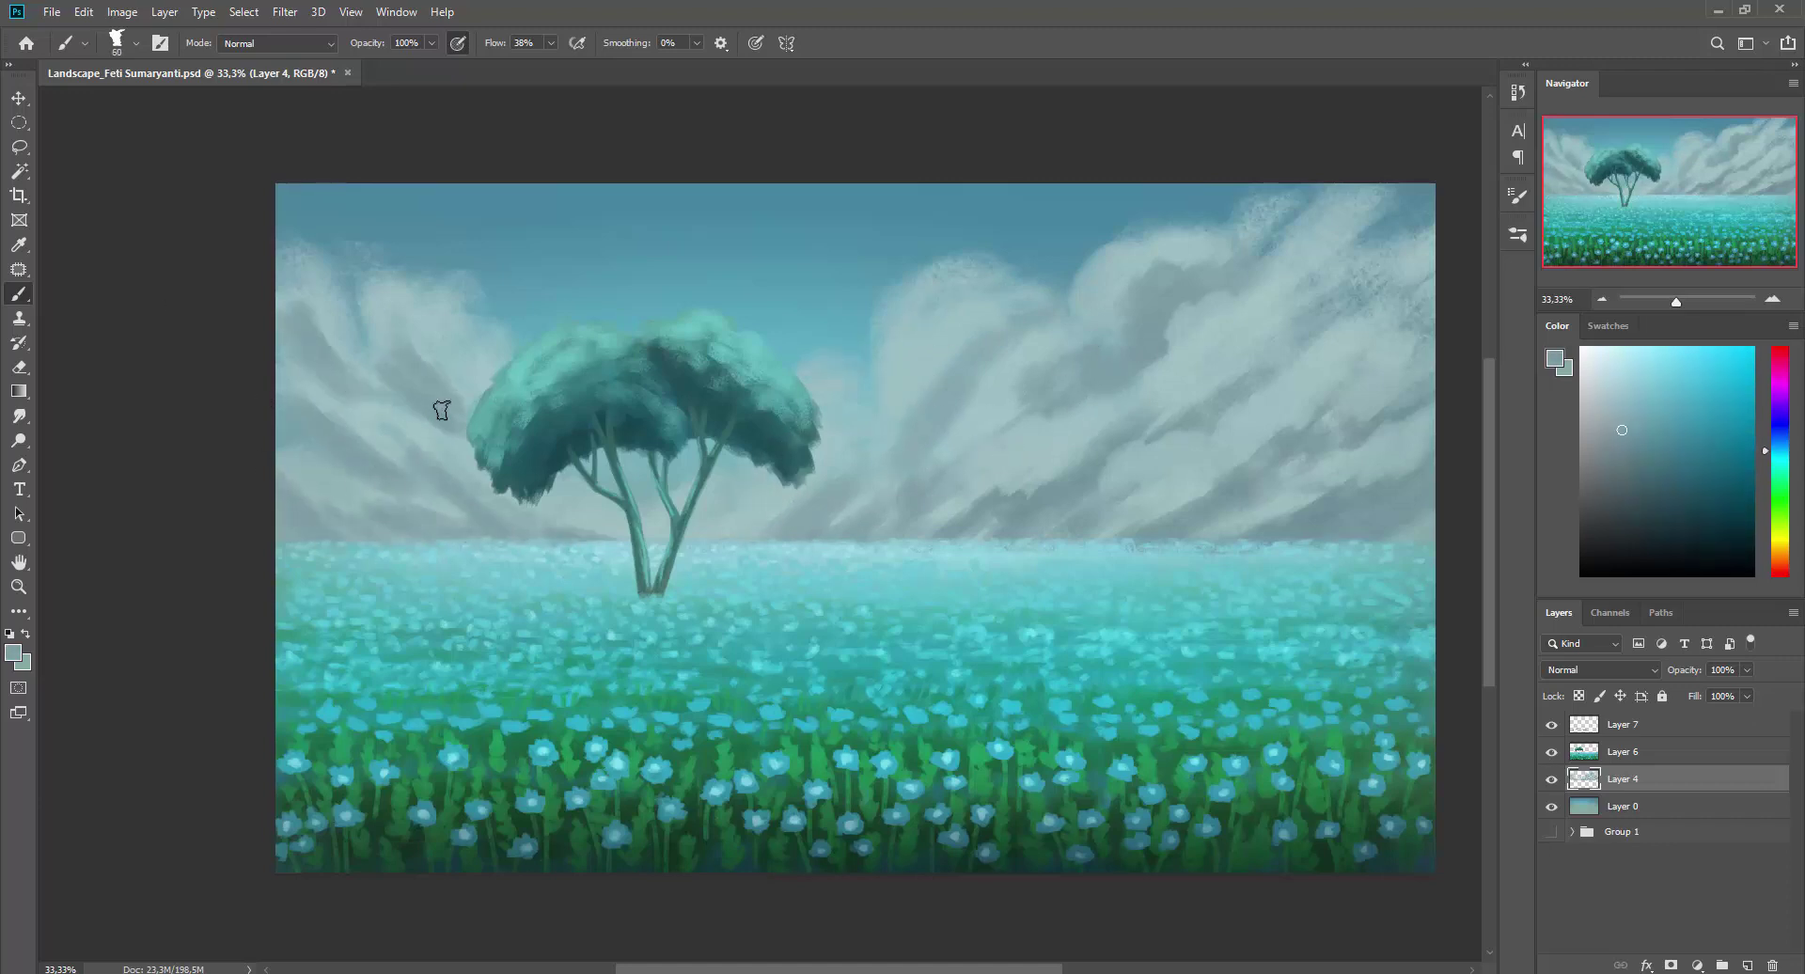
{"action": "left_click", "coordinate": [375, 423], "text": "alt"}
{"action": "key", "text": "bracketright"}
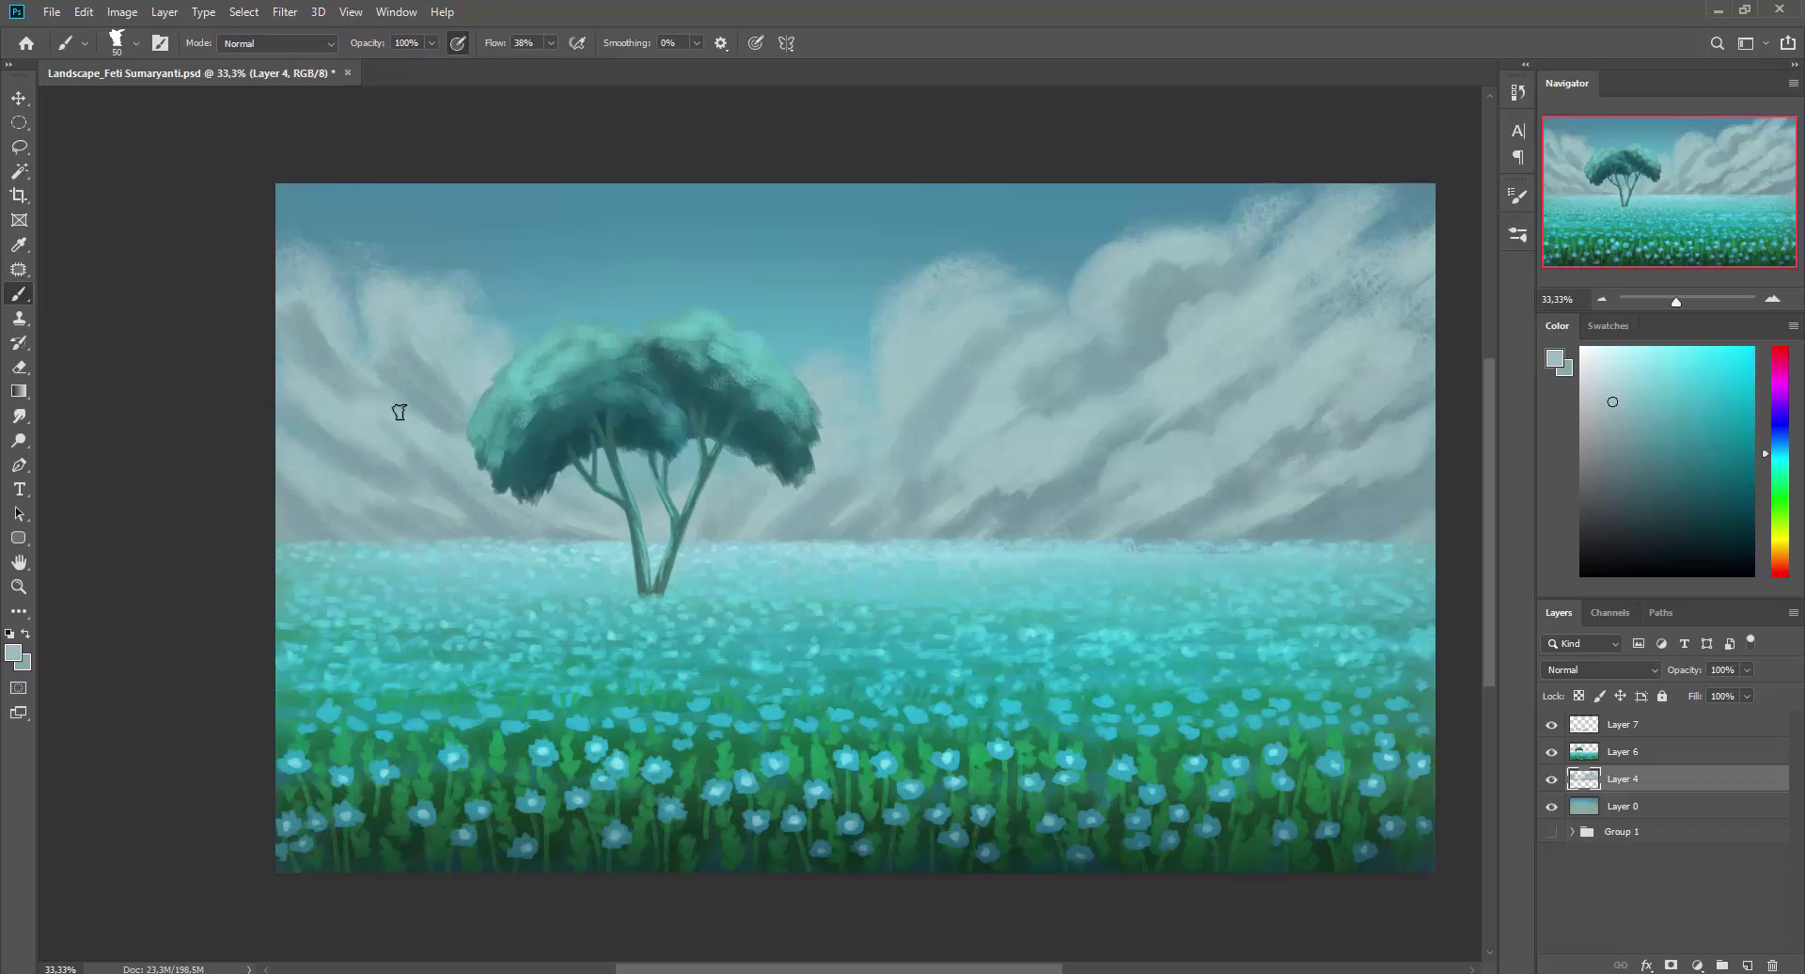
{"action": "left_click", "coordinate": [455, 440], "text": "alt"}
{"action": "left_click", "coordinate": [487, 500], "text": "alt"}
{"action": "left_click", "coordinate": [443, 386], "text": "alt"}
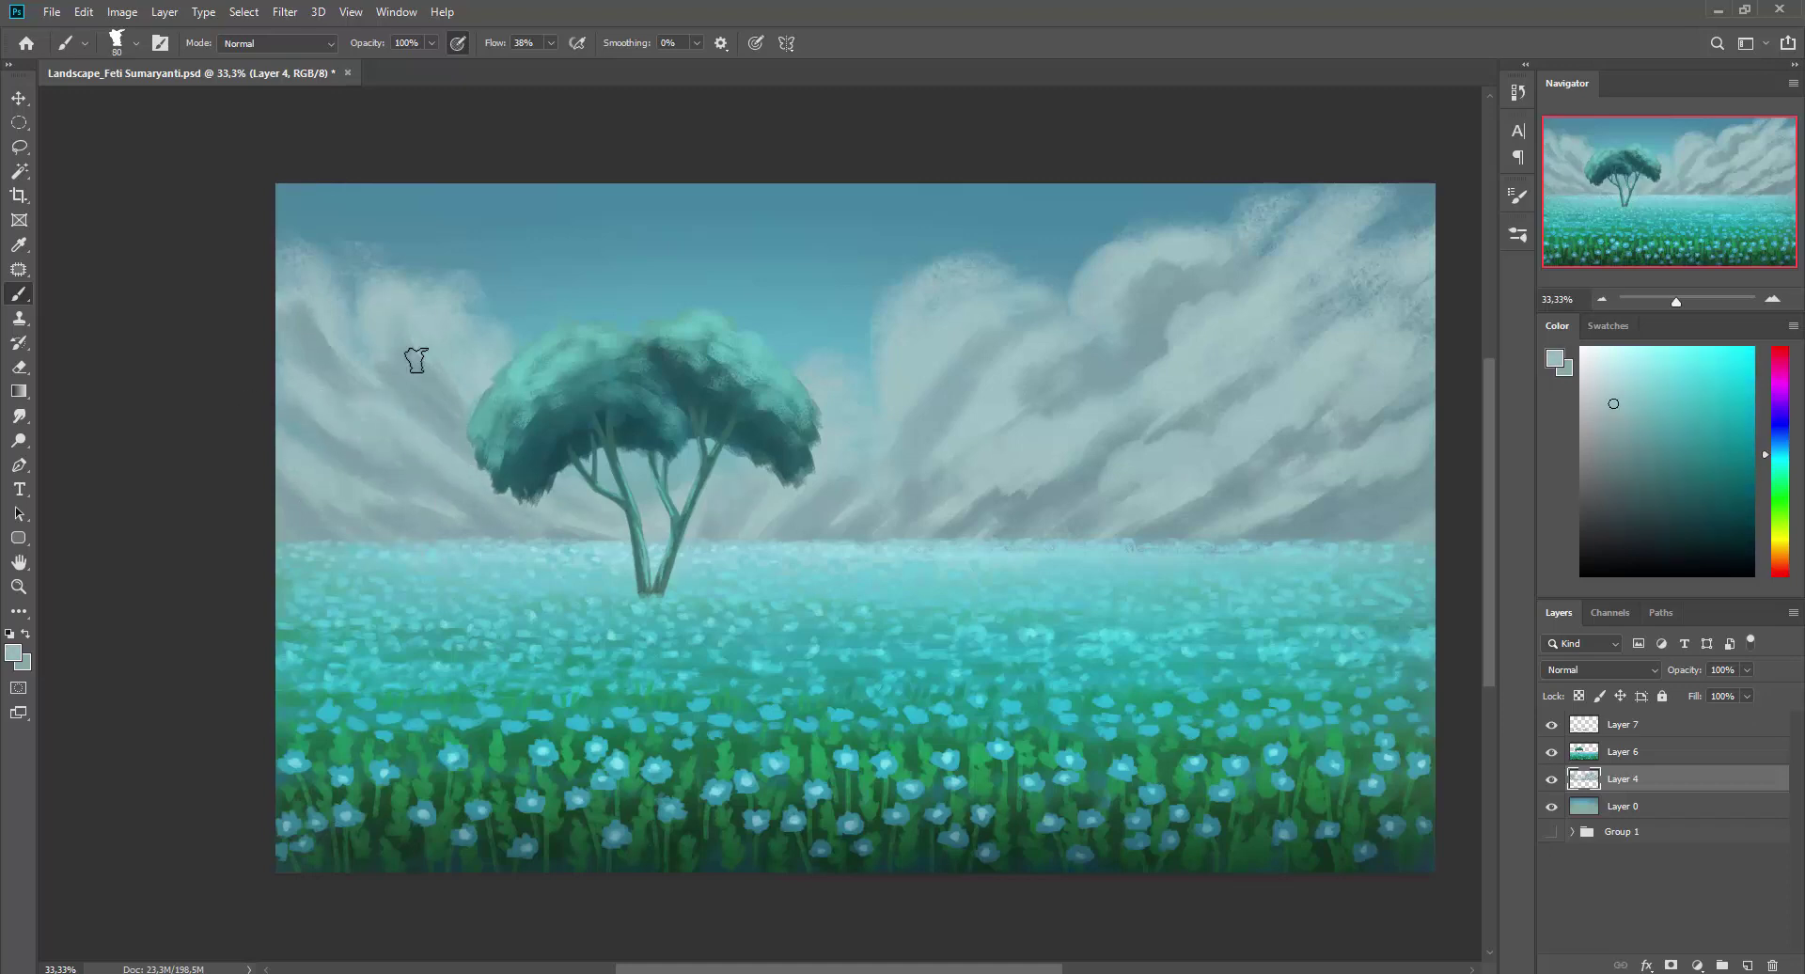
{"action": "key", "text": "bracketright"}
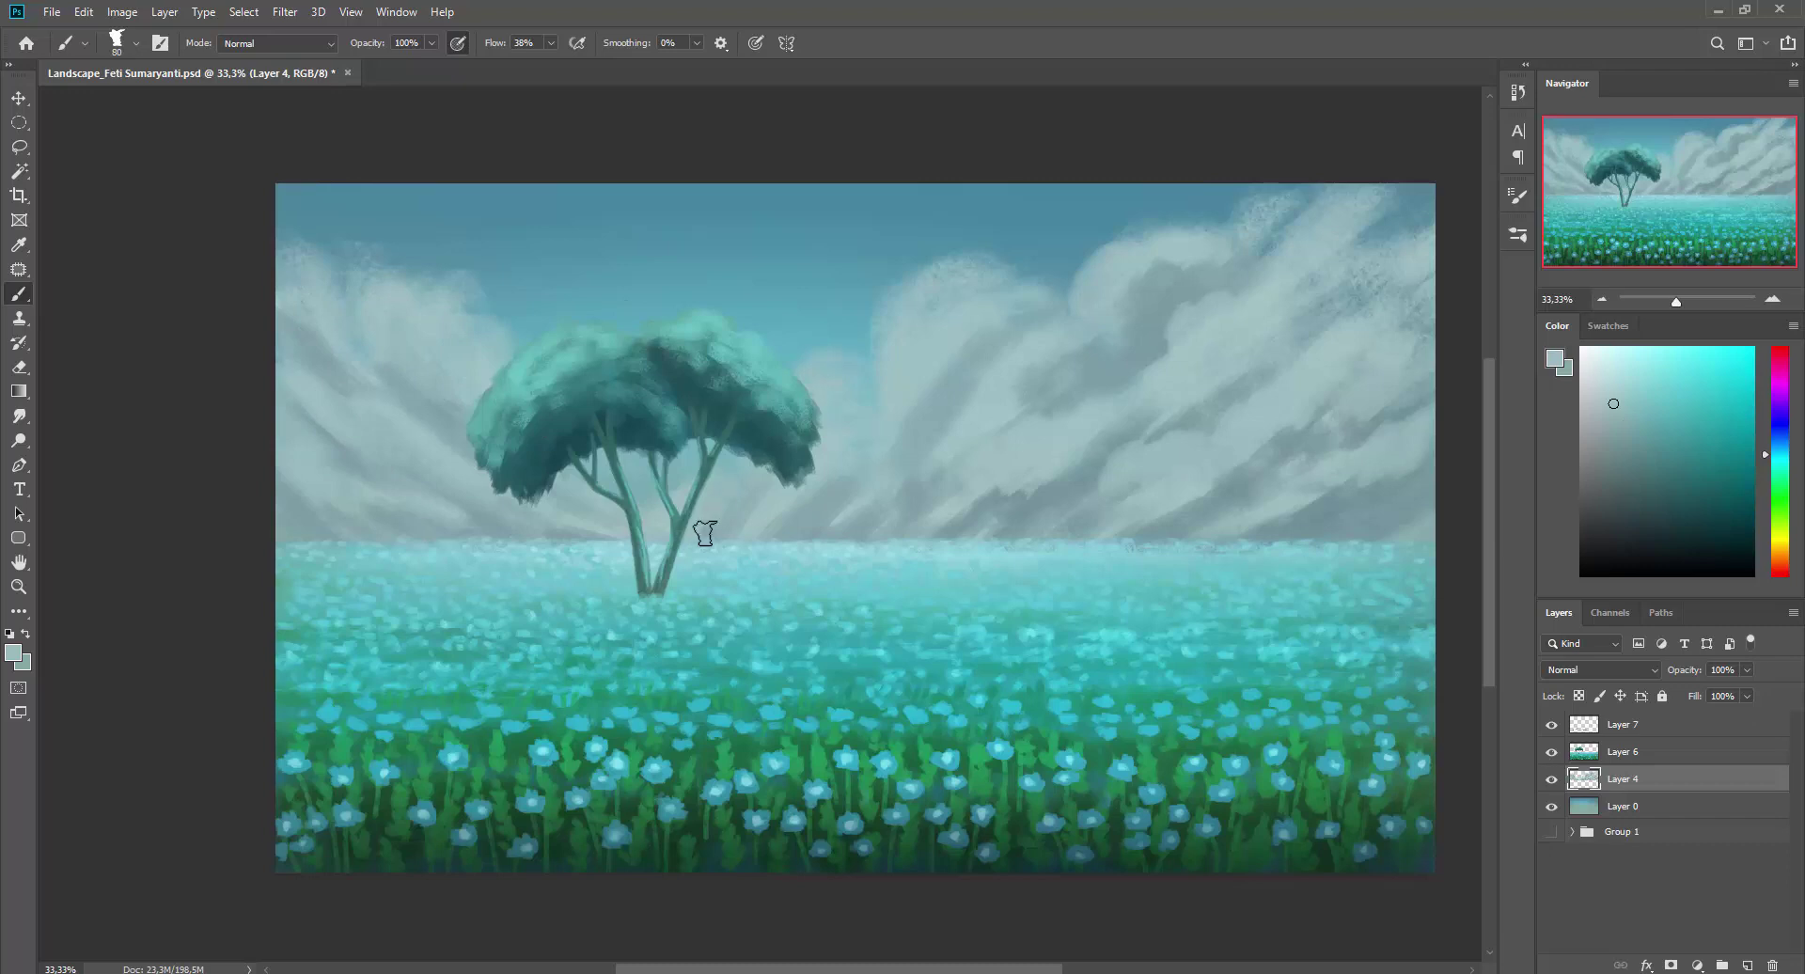
{"action": "key", "text": "ctrl+shift+alt+n"}
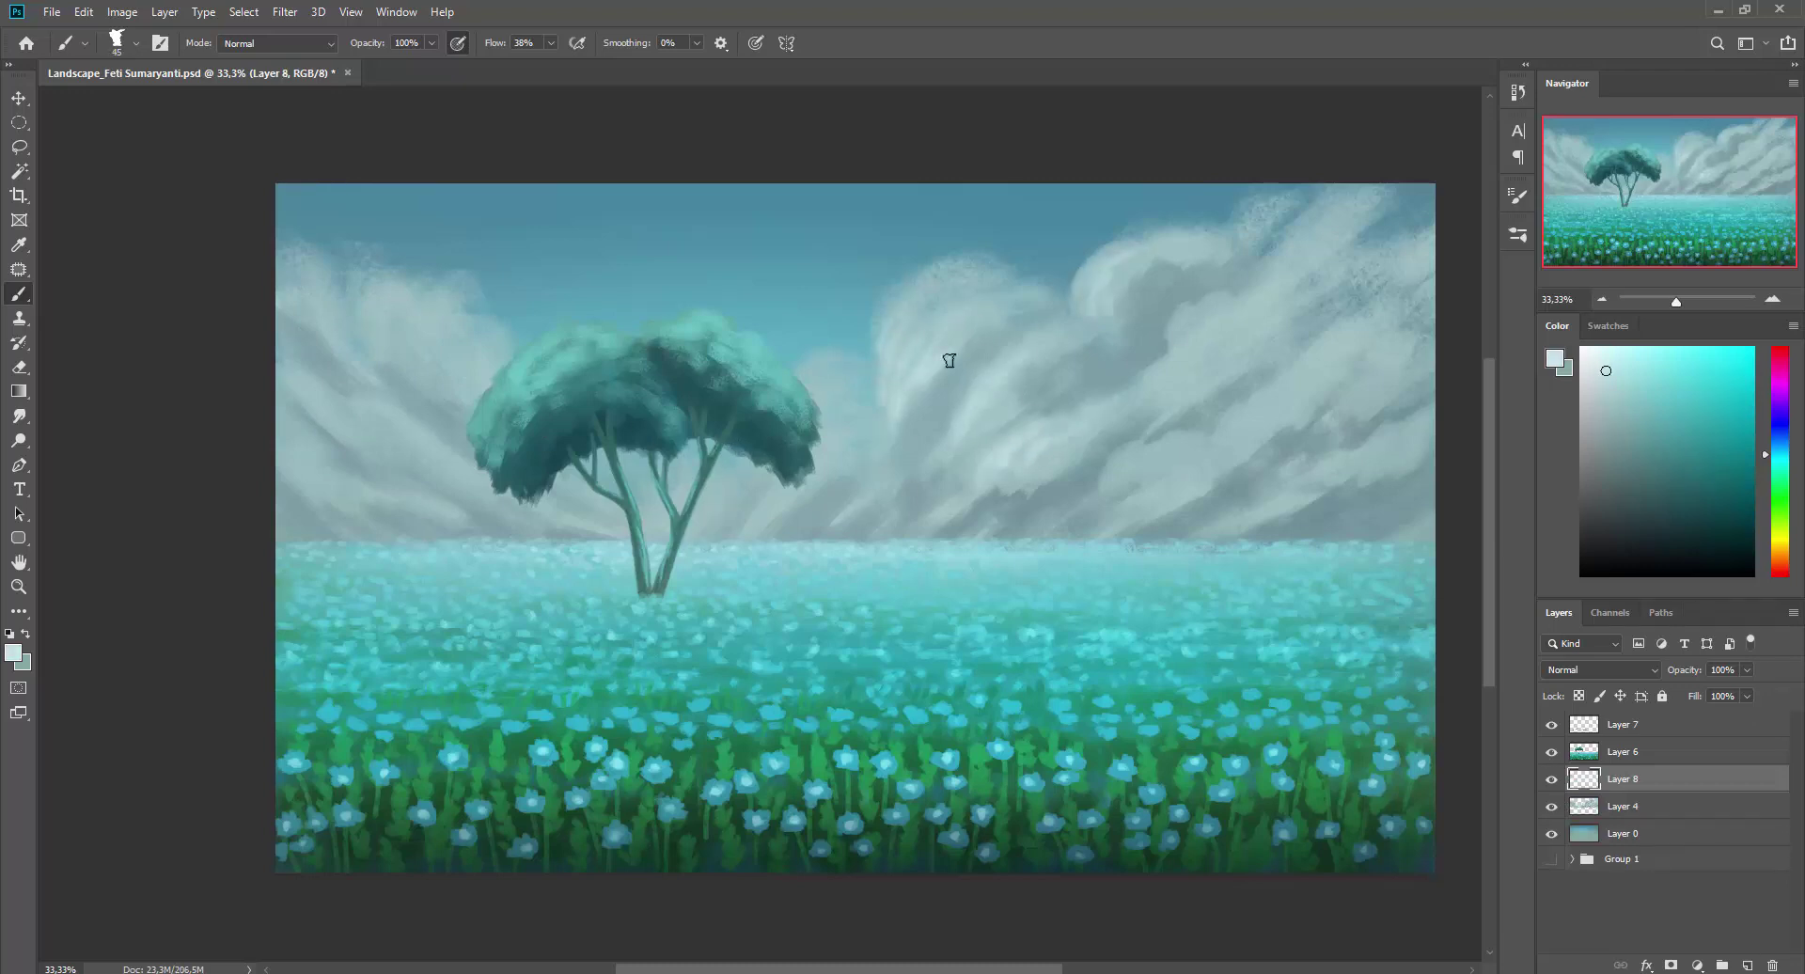
On Layer 8, paint light horizon haze and thin wispy streaks across the upper sky.
{"action": "mouse_move", "coordinate": [1179, 382]}
{"action": "left_mouse_down"}
{"action": "mouse_move", "coordinate": [1196, 447]}
{"action": "mouse_move", "coordinate": [1337, 351]}
{"action": "mouse_move", "coordinate": [1311, 499]}
{"action": "left_mouse_up"}
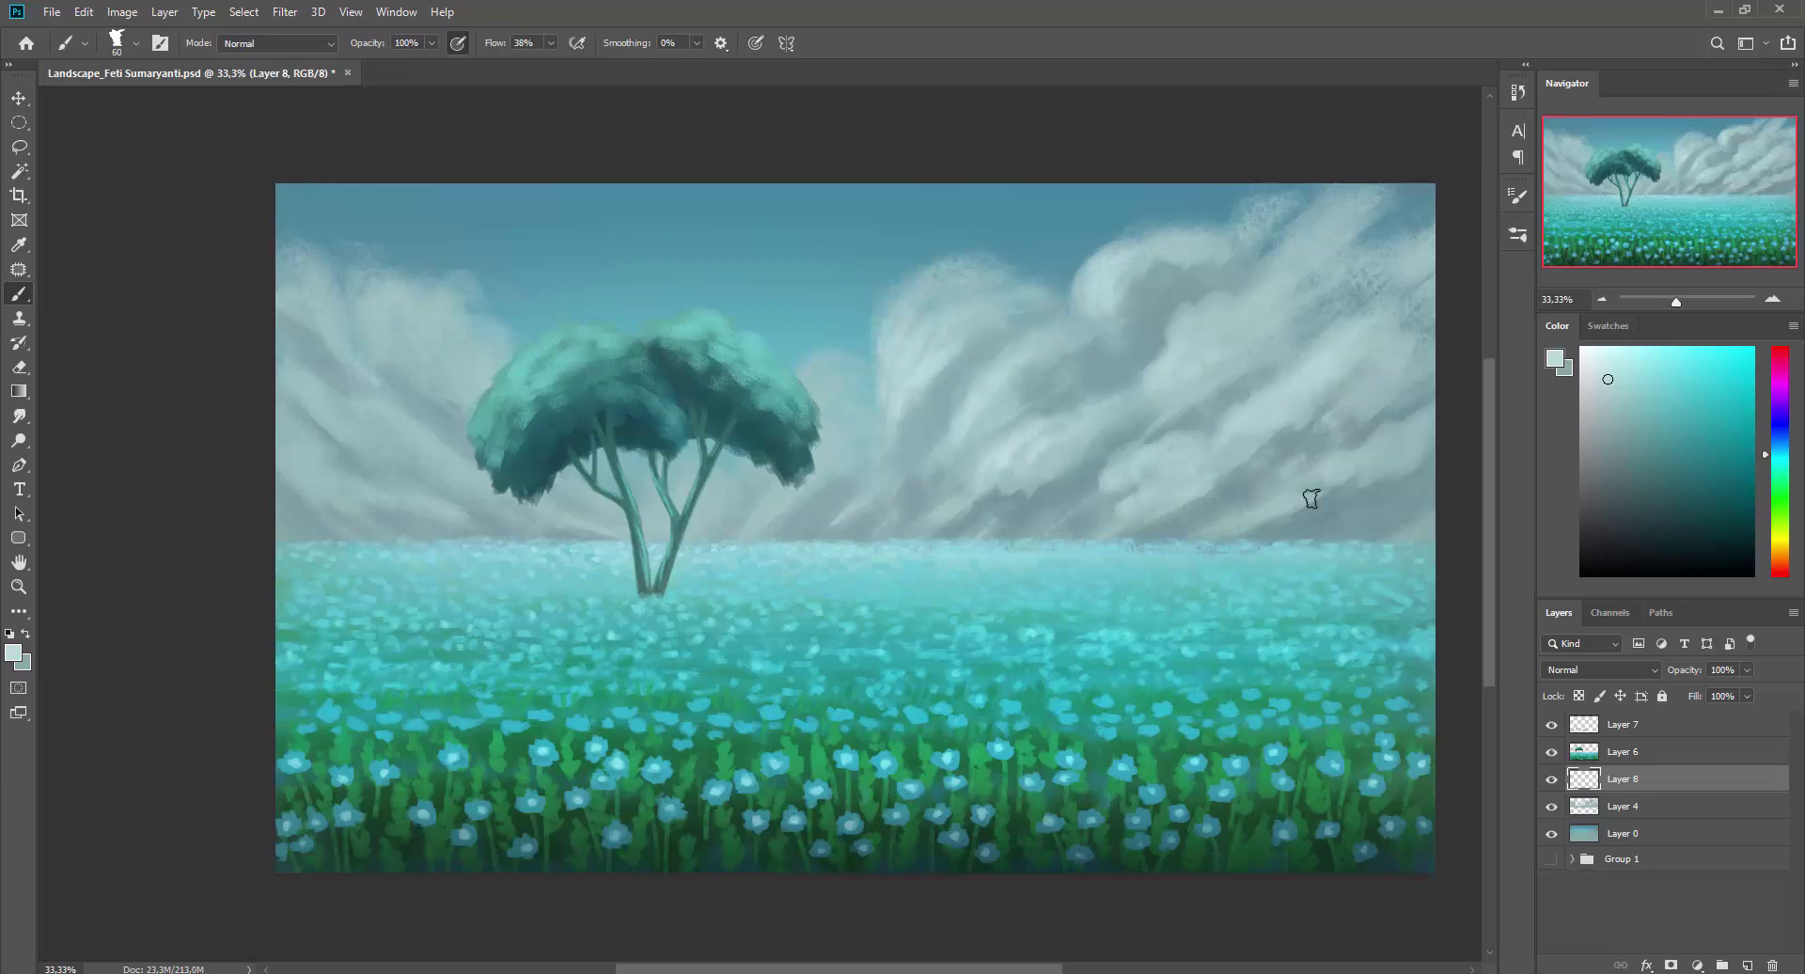
{"action": "left_click_drag", "start_coordinate": [507, 511], "coordinate": [754, 504]}
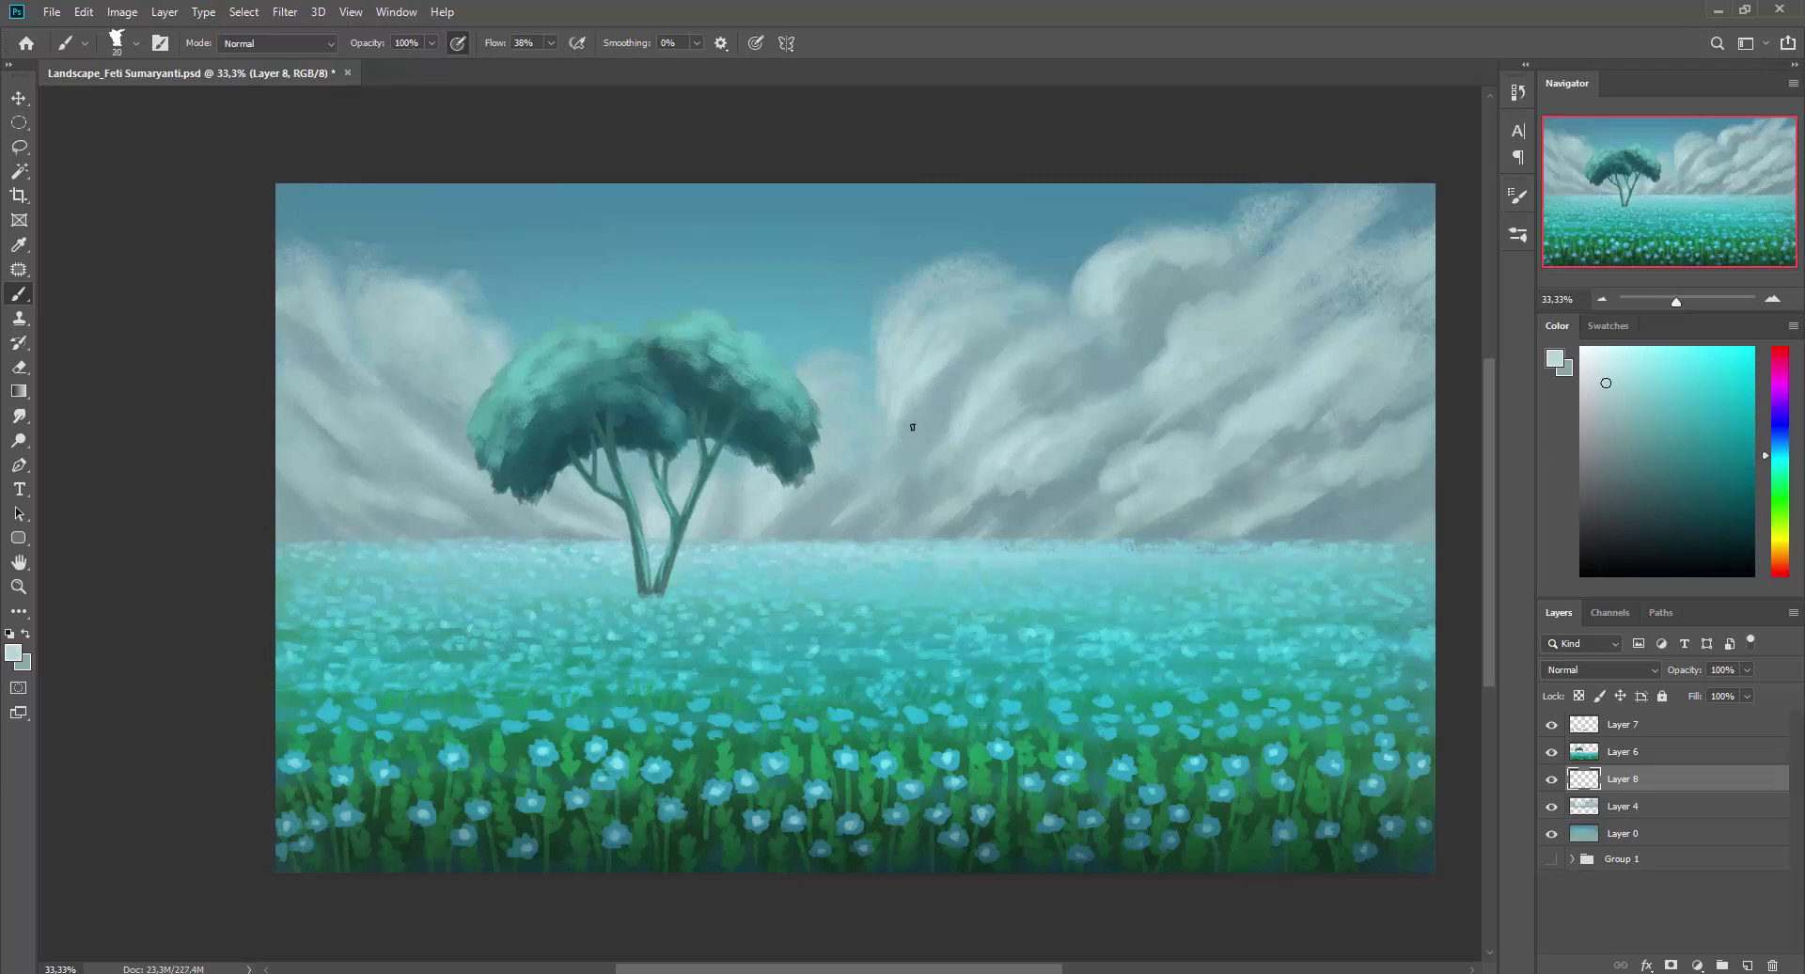
{"action": "left_click", "coordinate": [1238, 307], "text": "alt"}
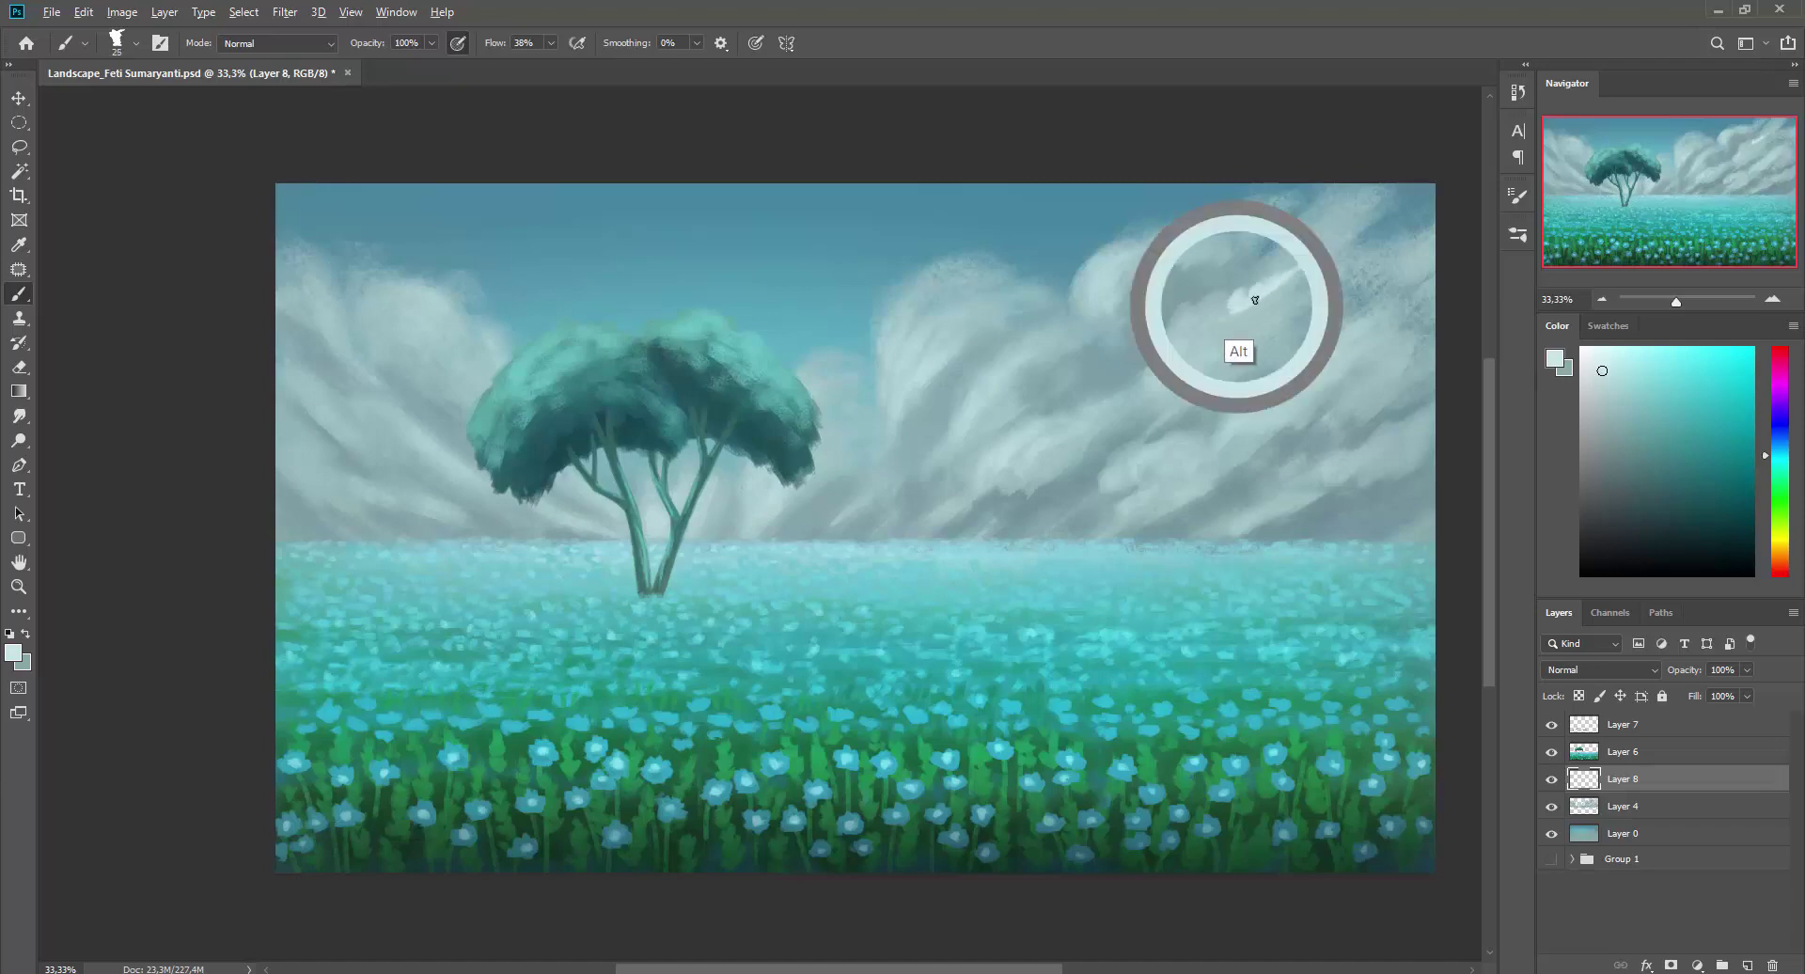
{"action": "mouse_move", "coordinate": [991, 271]}
{"action": "left_mouse_down"}
{"action": "mouse_move", "coordinate": [1057, 240]}
{"action": "mouse_move", "coordinate": [1004, 259]}
{"action": "left_mouse_up"}
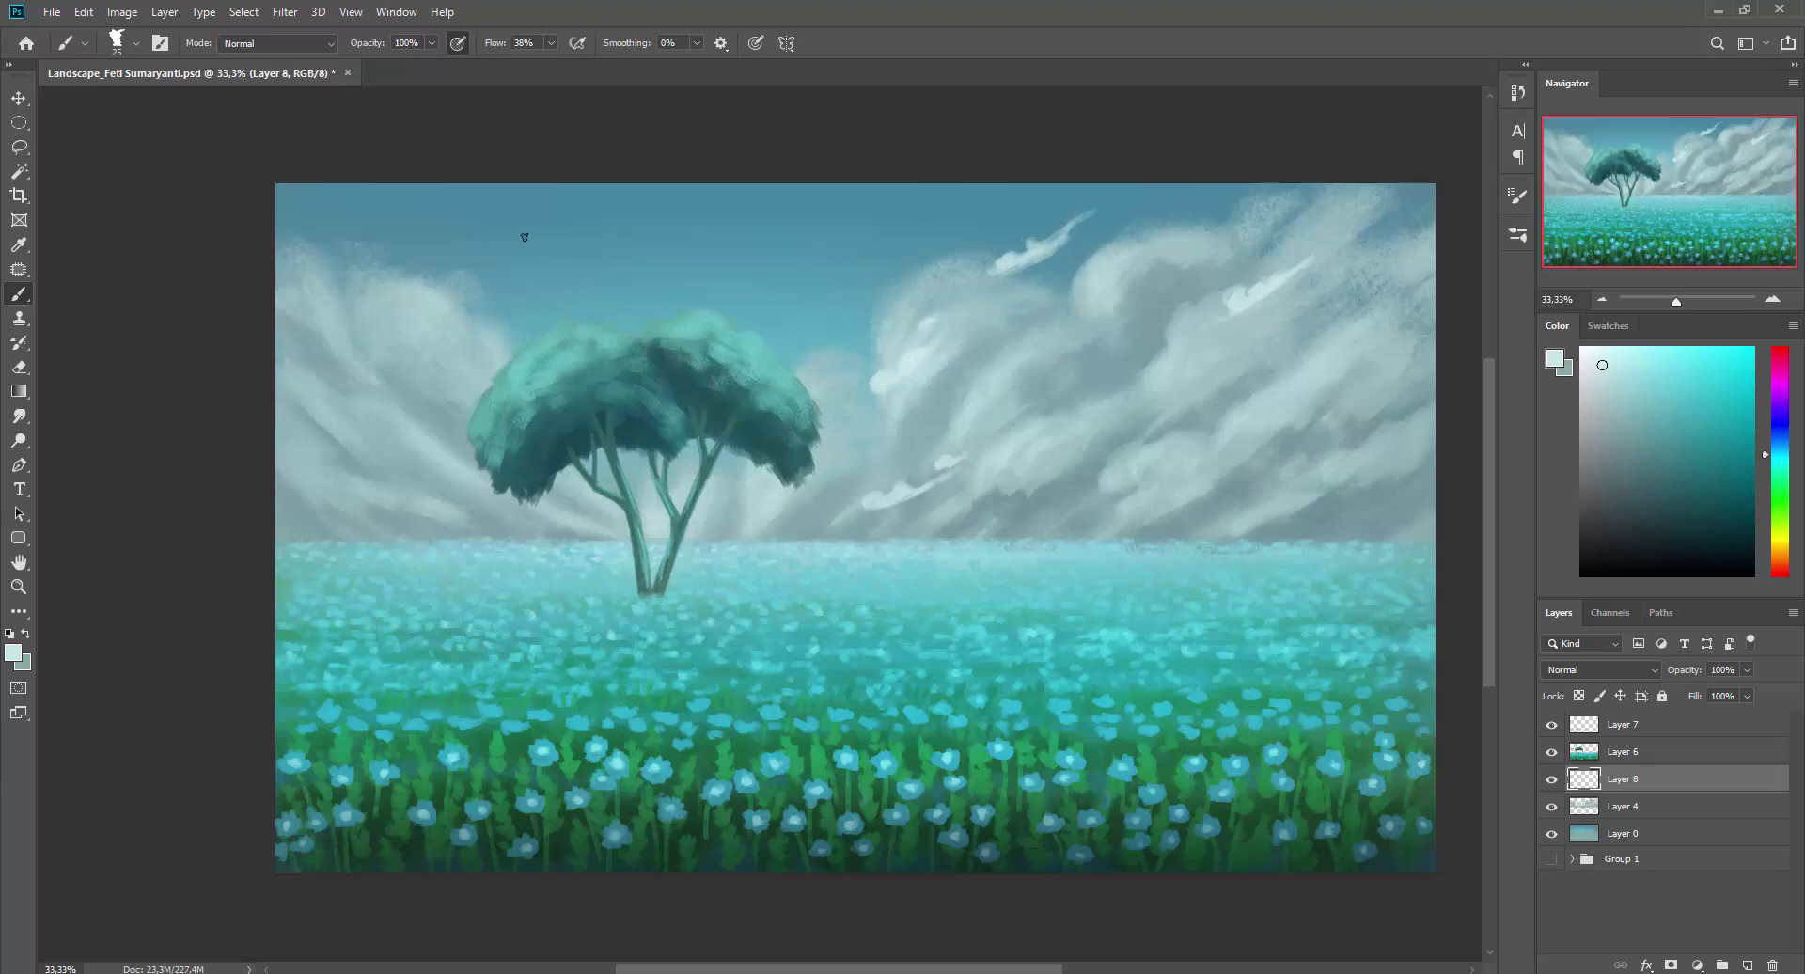
{"action": "left_click", "coordinate": [468, 460], "text": "alt"}
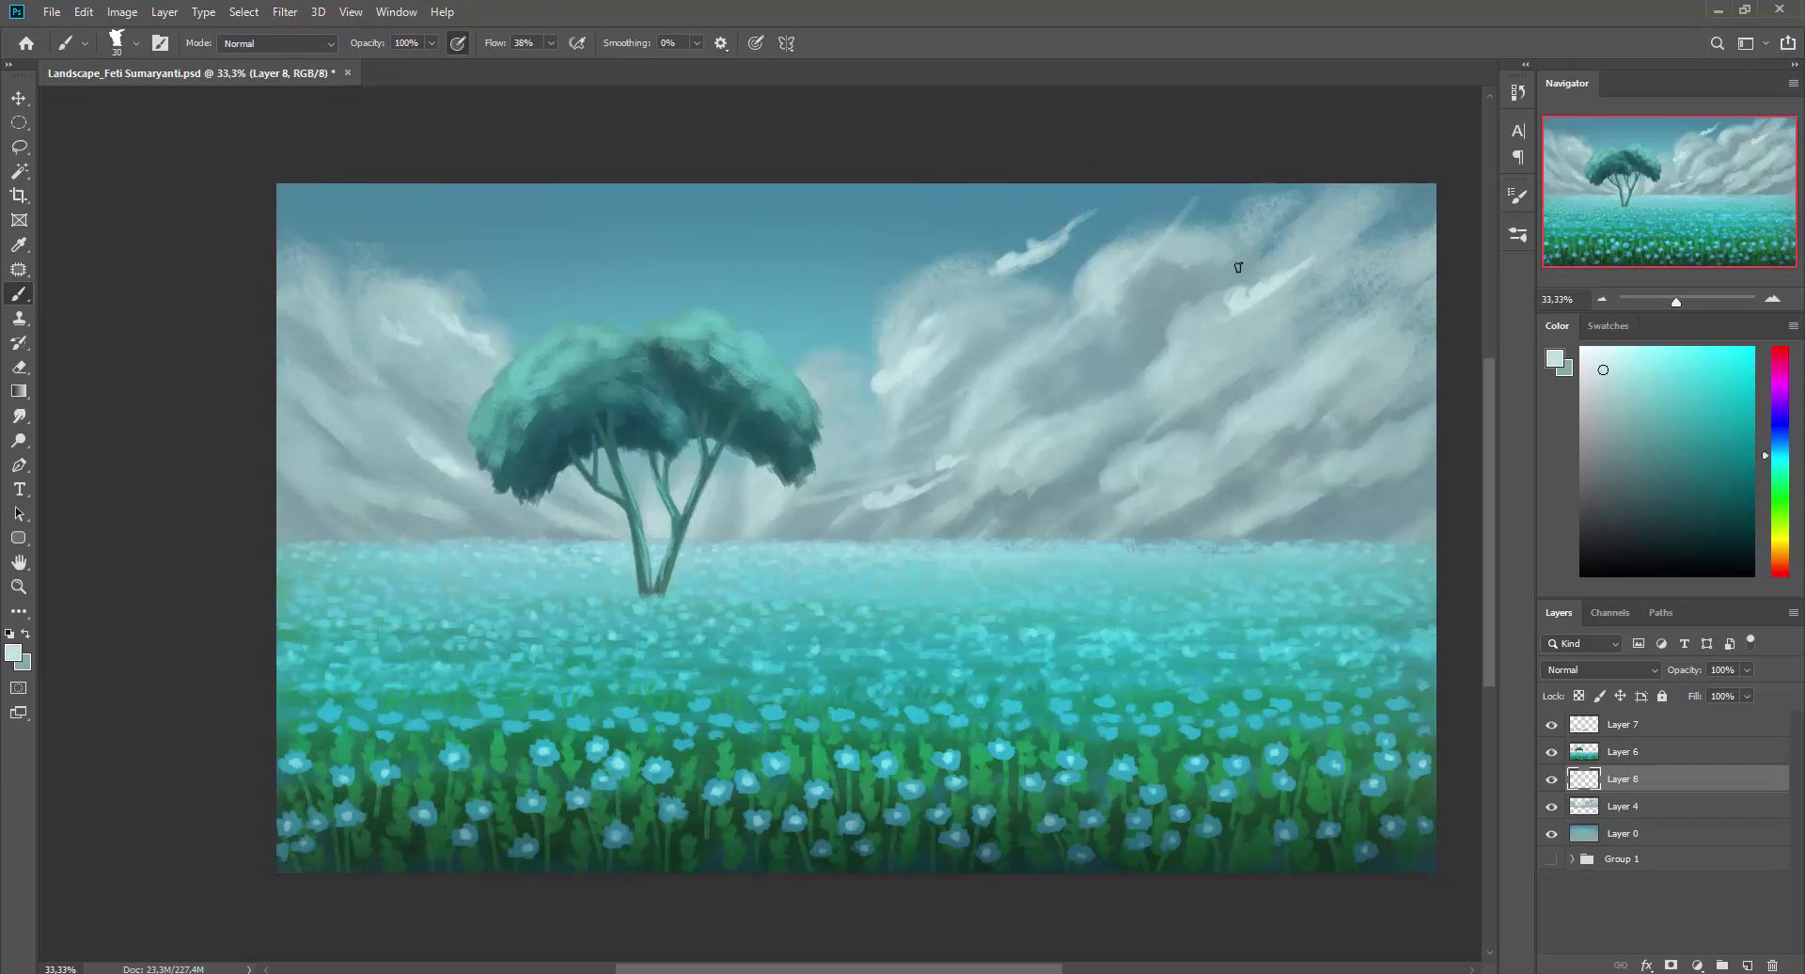
{"action": "left_click_drag", "start_coordinate": [877, 250], "coordinate": [917, 228]}
{"action": "left_click", "coordinate": [864, 258], "text": "alt"}
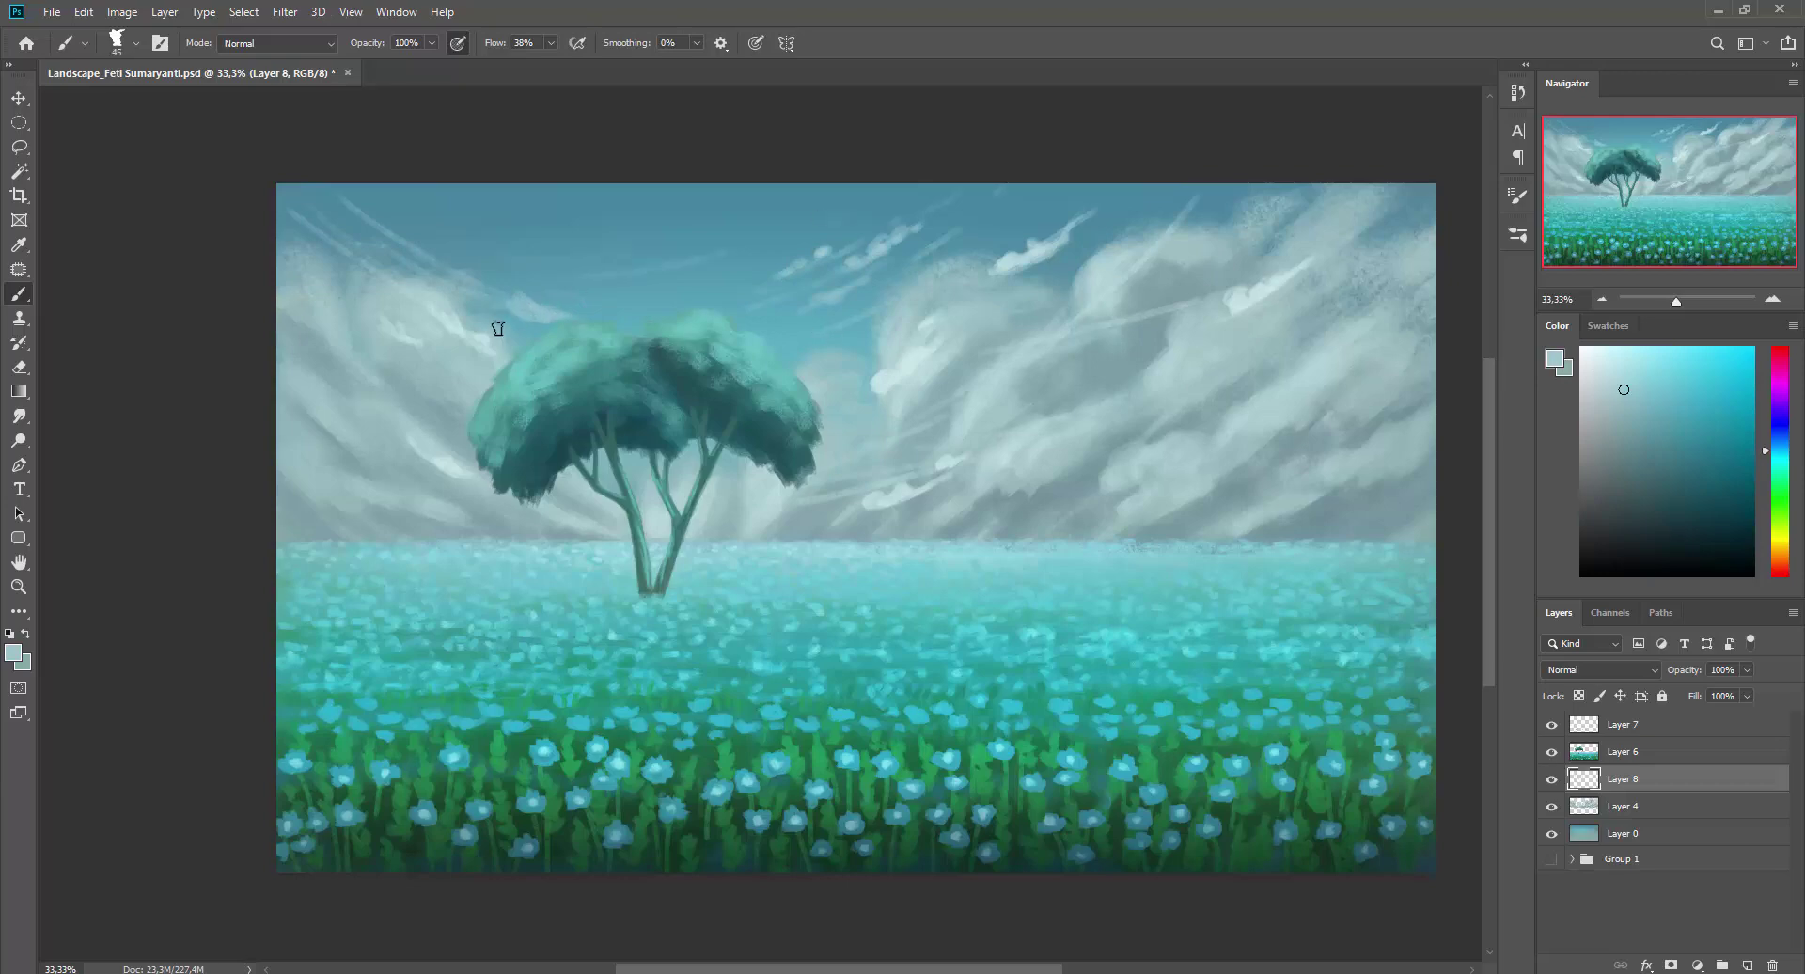
{"action": "left_click_drag", "start_coordinate": [771, 282], "coordinate": [852, 346]}
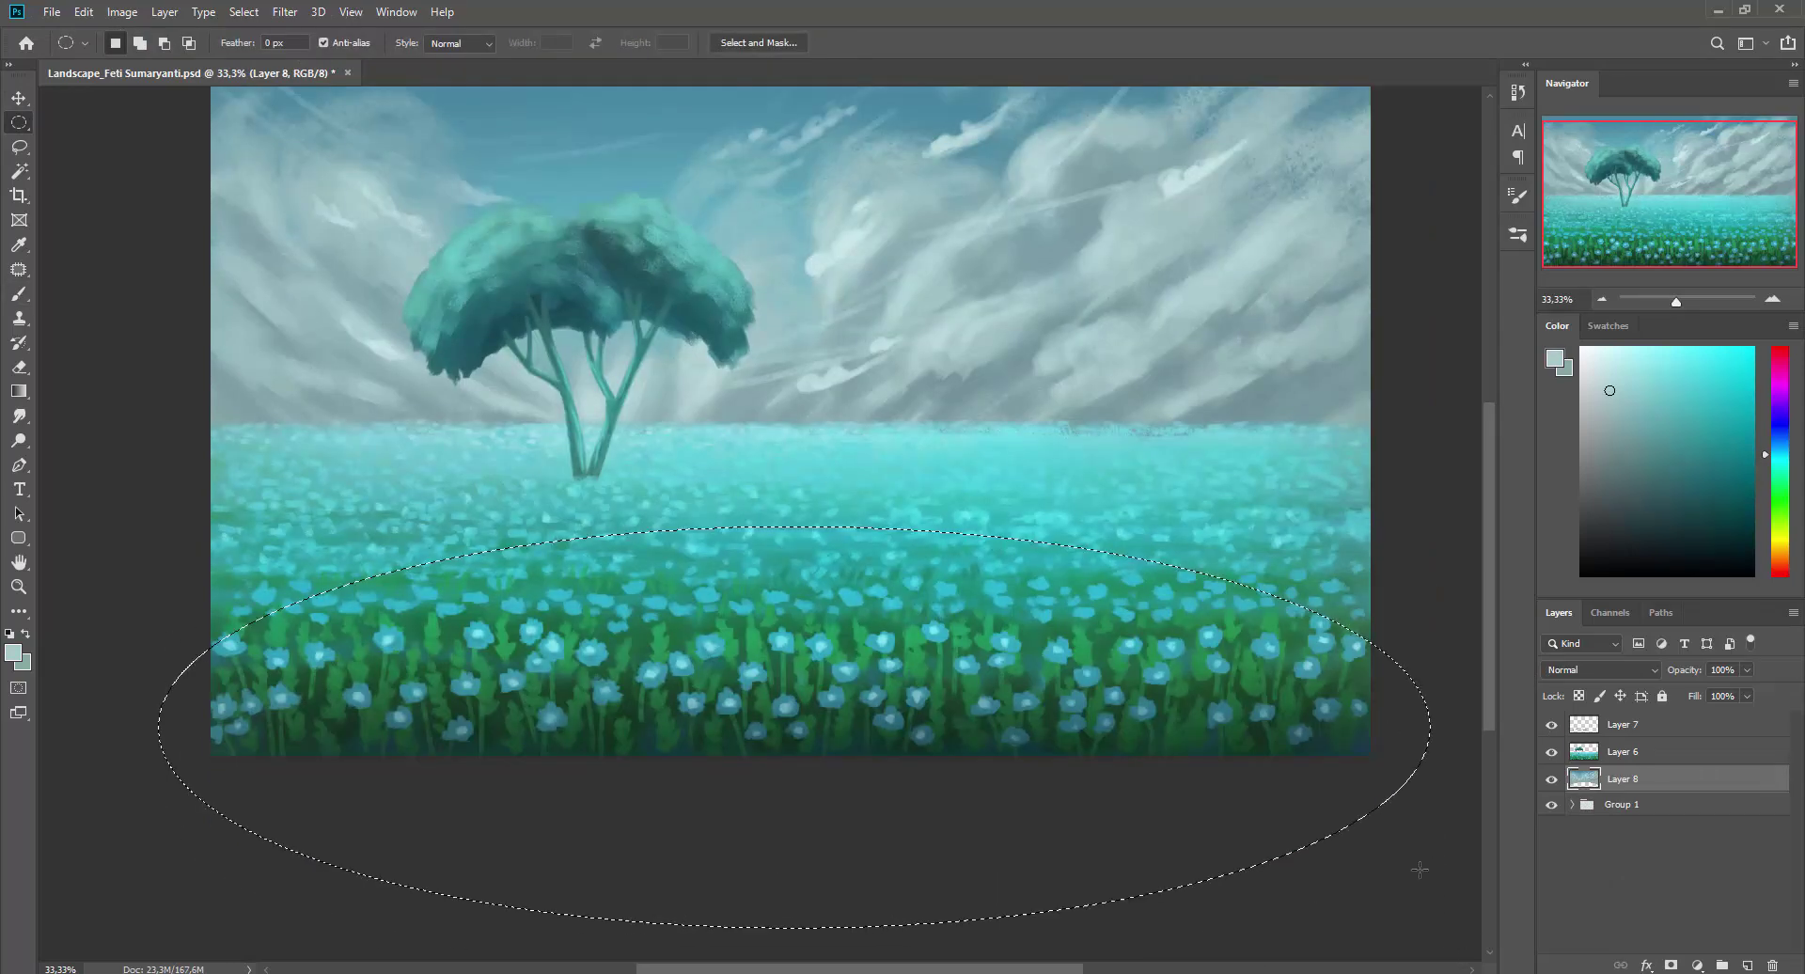
Set the brush blending mode to Overlay.
{"action": "left_click", "coordinate": [1640, 724]}
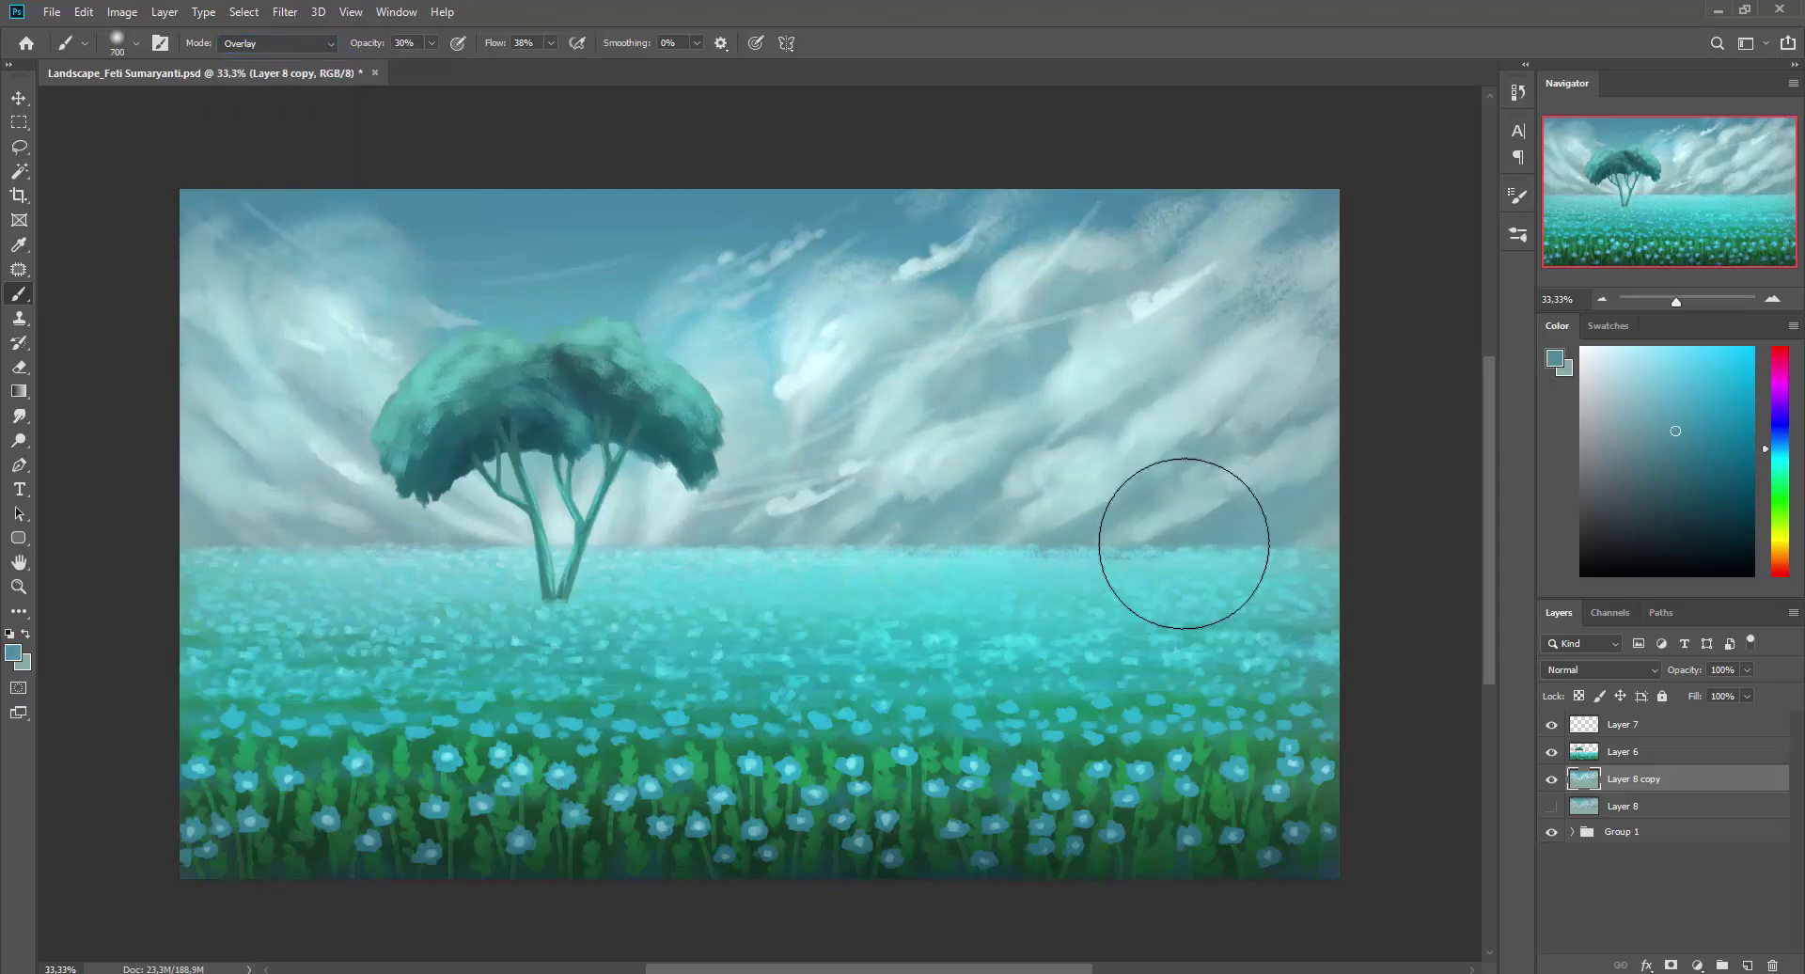
Switch to Layer 6, sample a darker teal from the tree's shadow, and set Multiply blending.
{"action": "key", "text": "alt+bracketright"}
{"action": "key", "text": "bracketleft"}
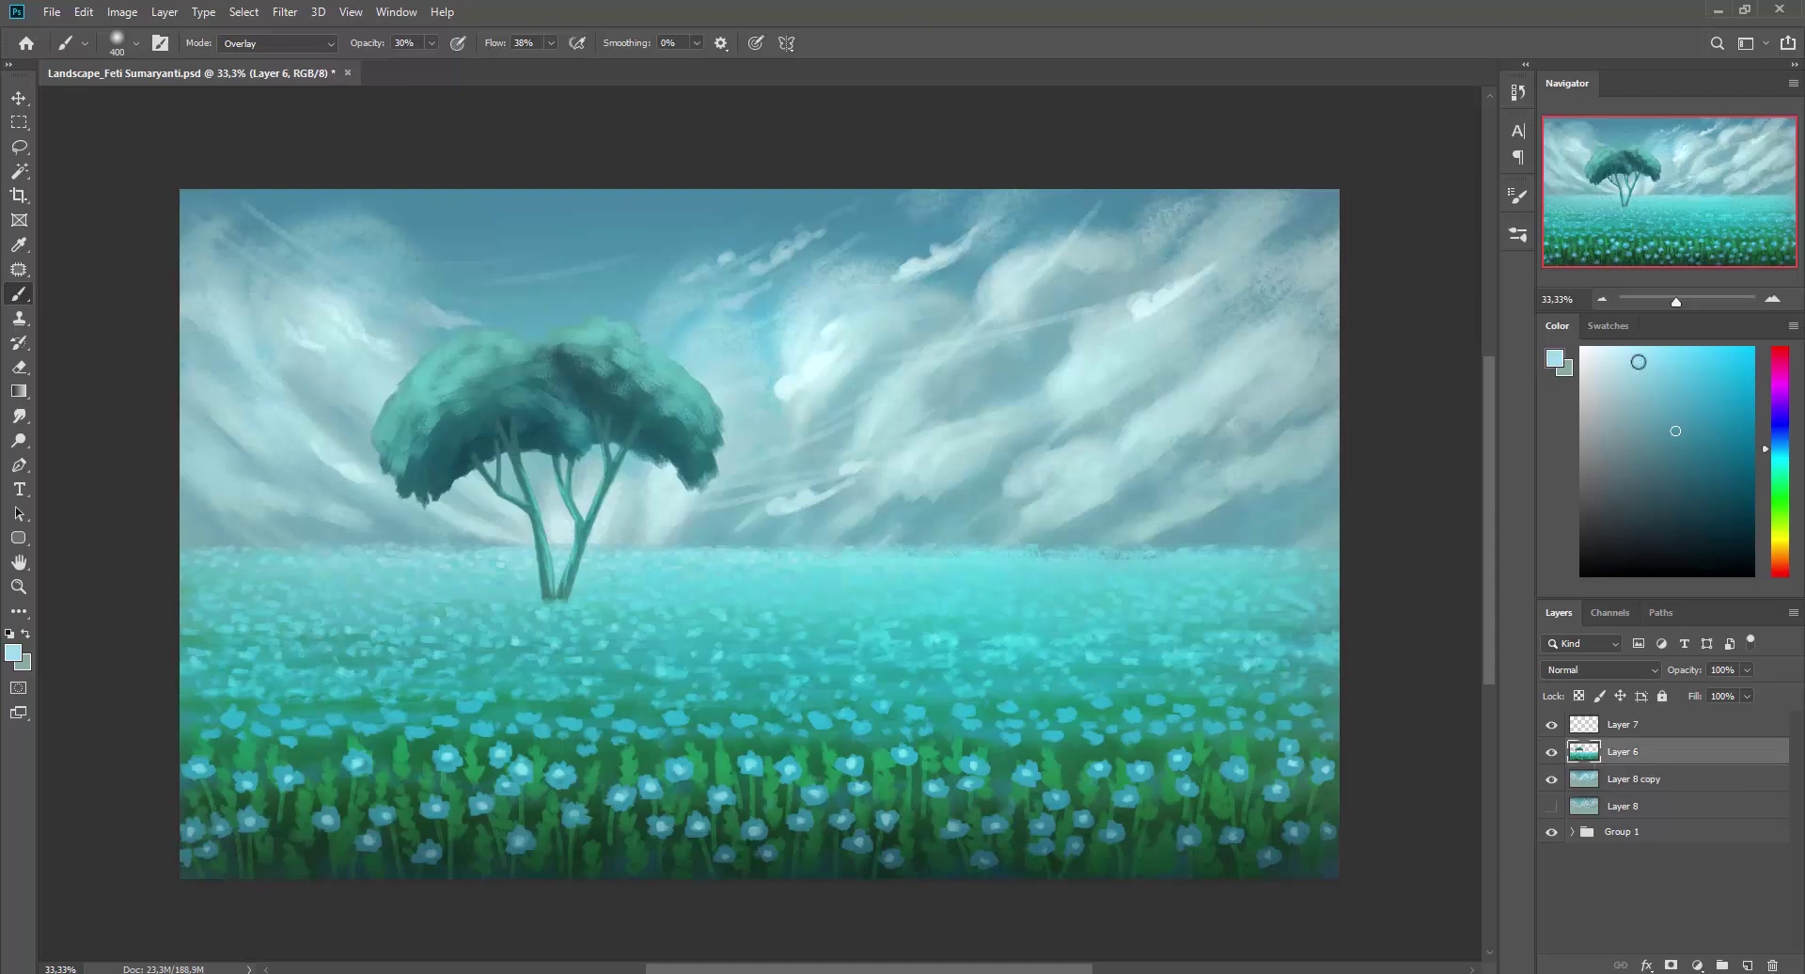
{"action": "left_click", "coordinate": [522, 313], "text": "alt"}
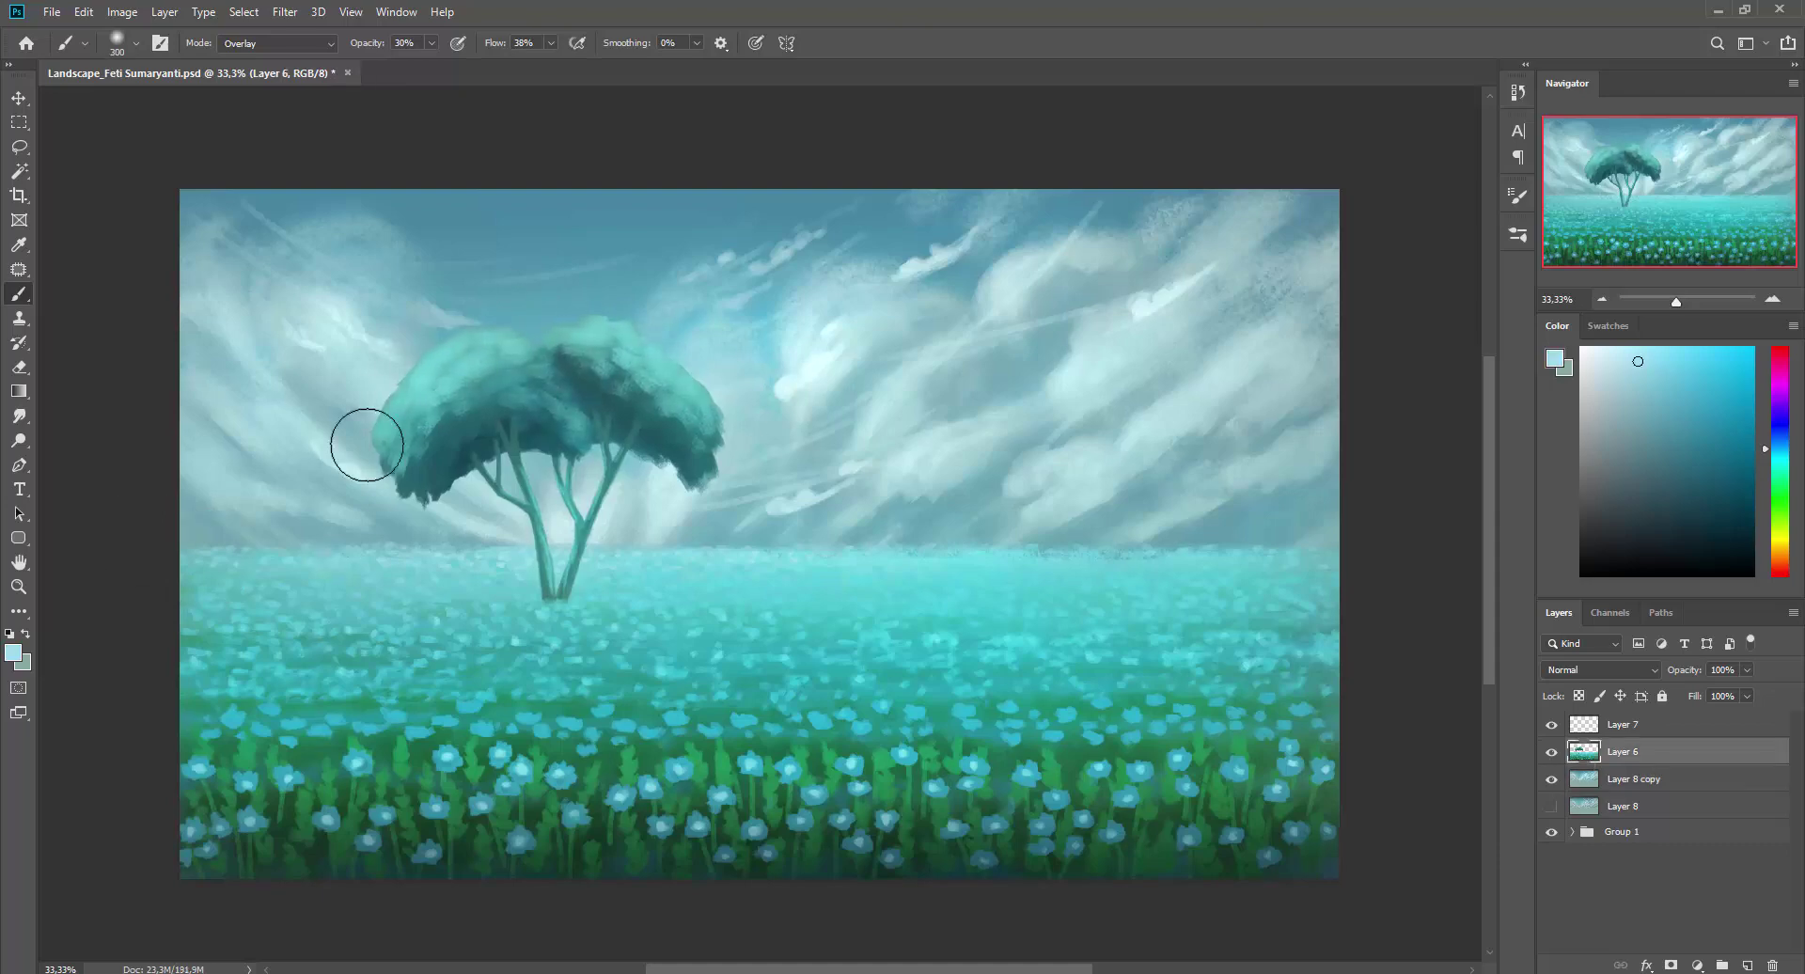
{"action": "left_click", "coordinate": [509, 451], "text": "alt"}
{"action": "key", "text": "bracketleft"}
{"action": "key", "text": "bracketleft"}
{"action": "key", "text": "bracketleft"}
{"action": "left_click", "coordinate": [277, 43]}
{"action": "left_click", "coordinate": [244, 151]}
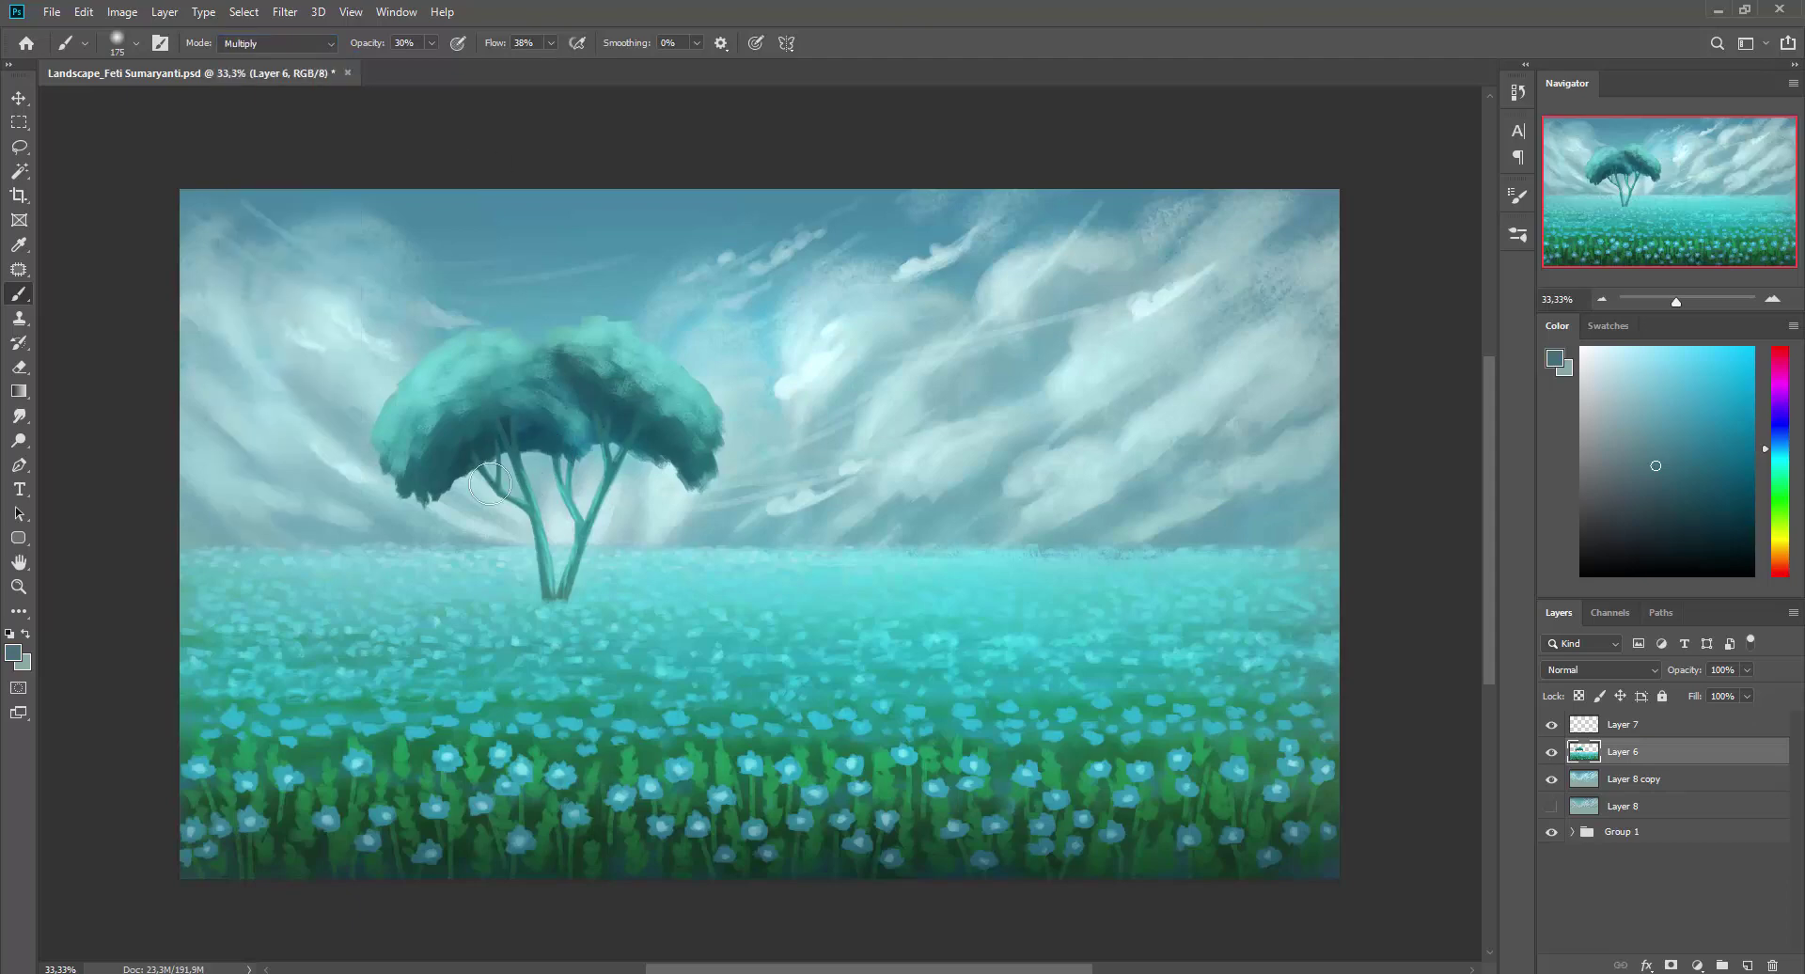
Sample light cyan from the treetop and try Overlay, then Color Dodge brush blending.
{"action": "left_click", "coordinate": [277, 44]}
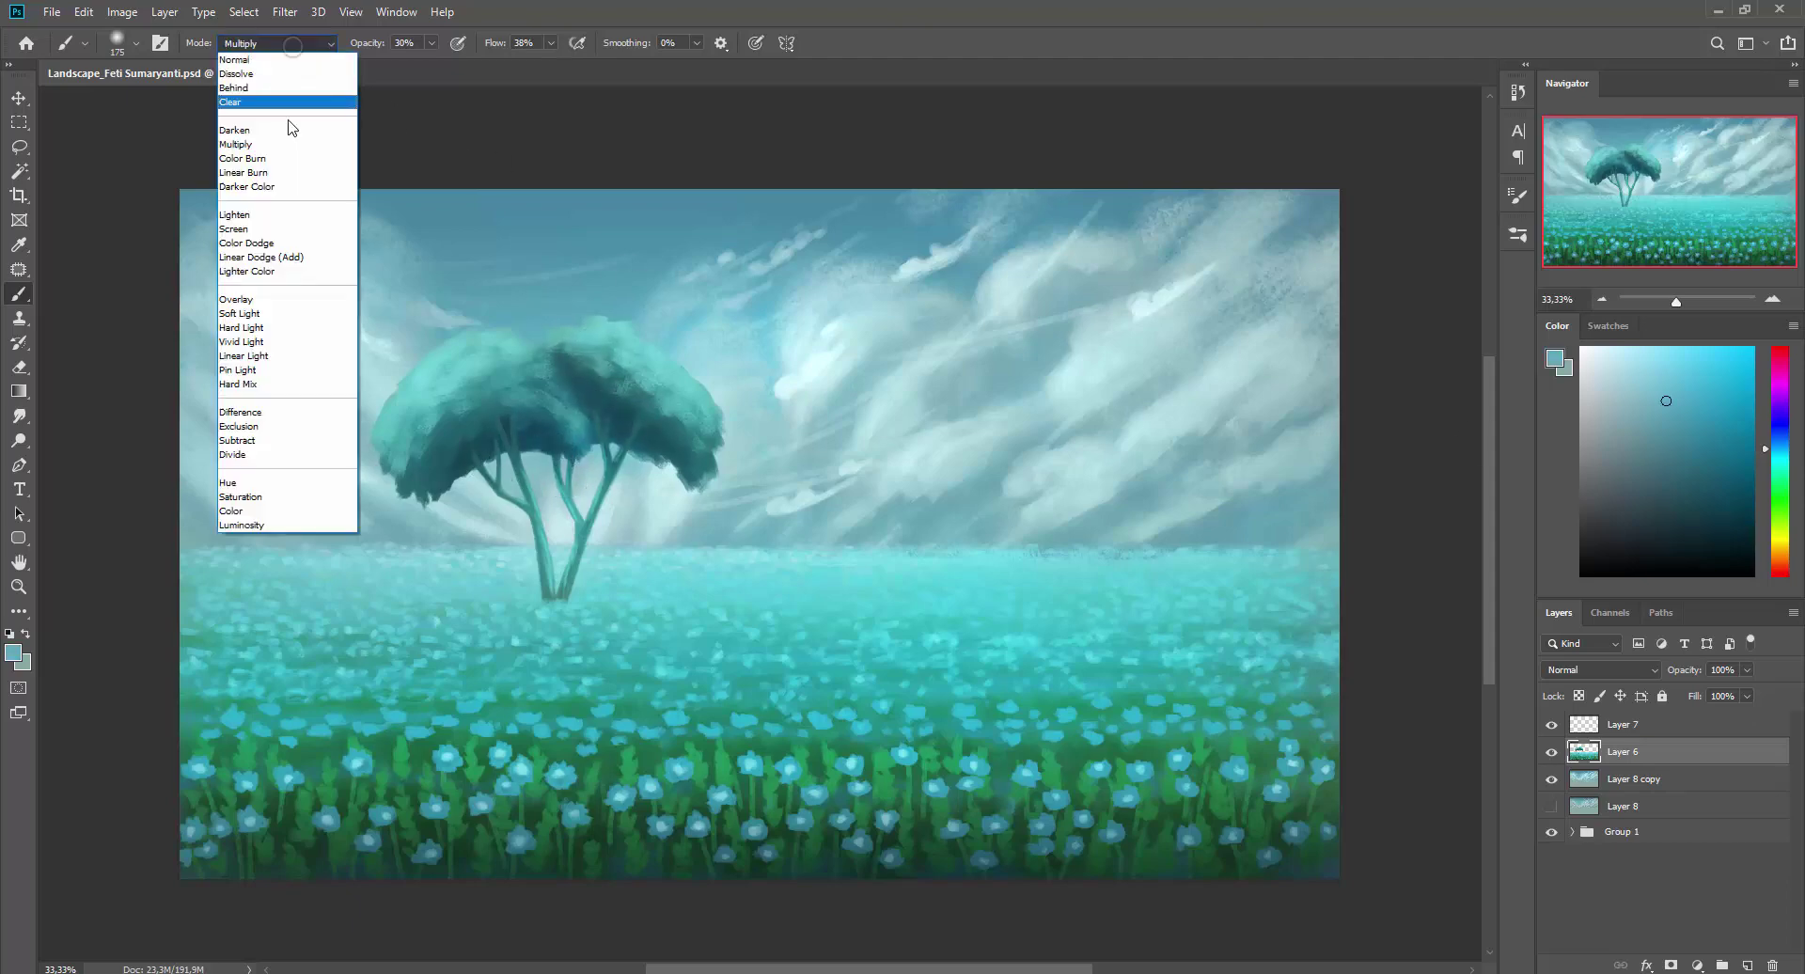
{"action": "left_click", "coordinate": [244, 305]}
{"action": "left_click", "coordinate": [485, 378], "text": "alt"}
{"action": "key", "text": "bracketright"}
{"action": "key", "text": "bracketright"}
{"action": "key", "text": "bracketright"}
{"action": "left_click", "coordinate": [277, 44]}
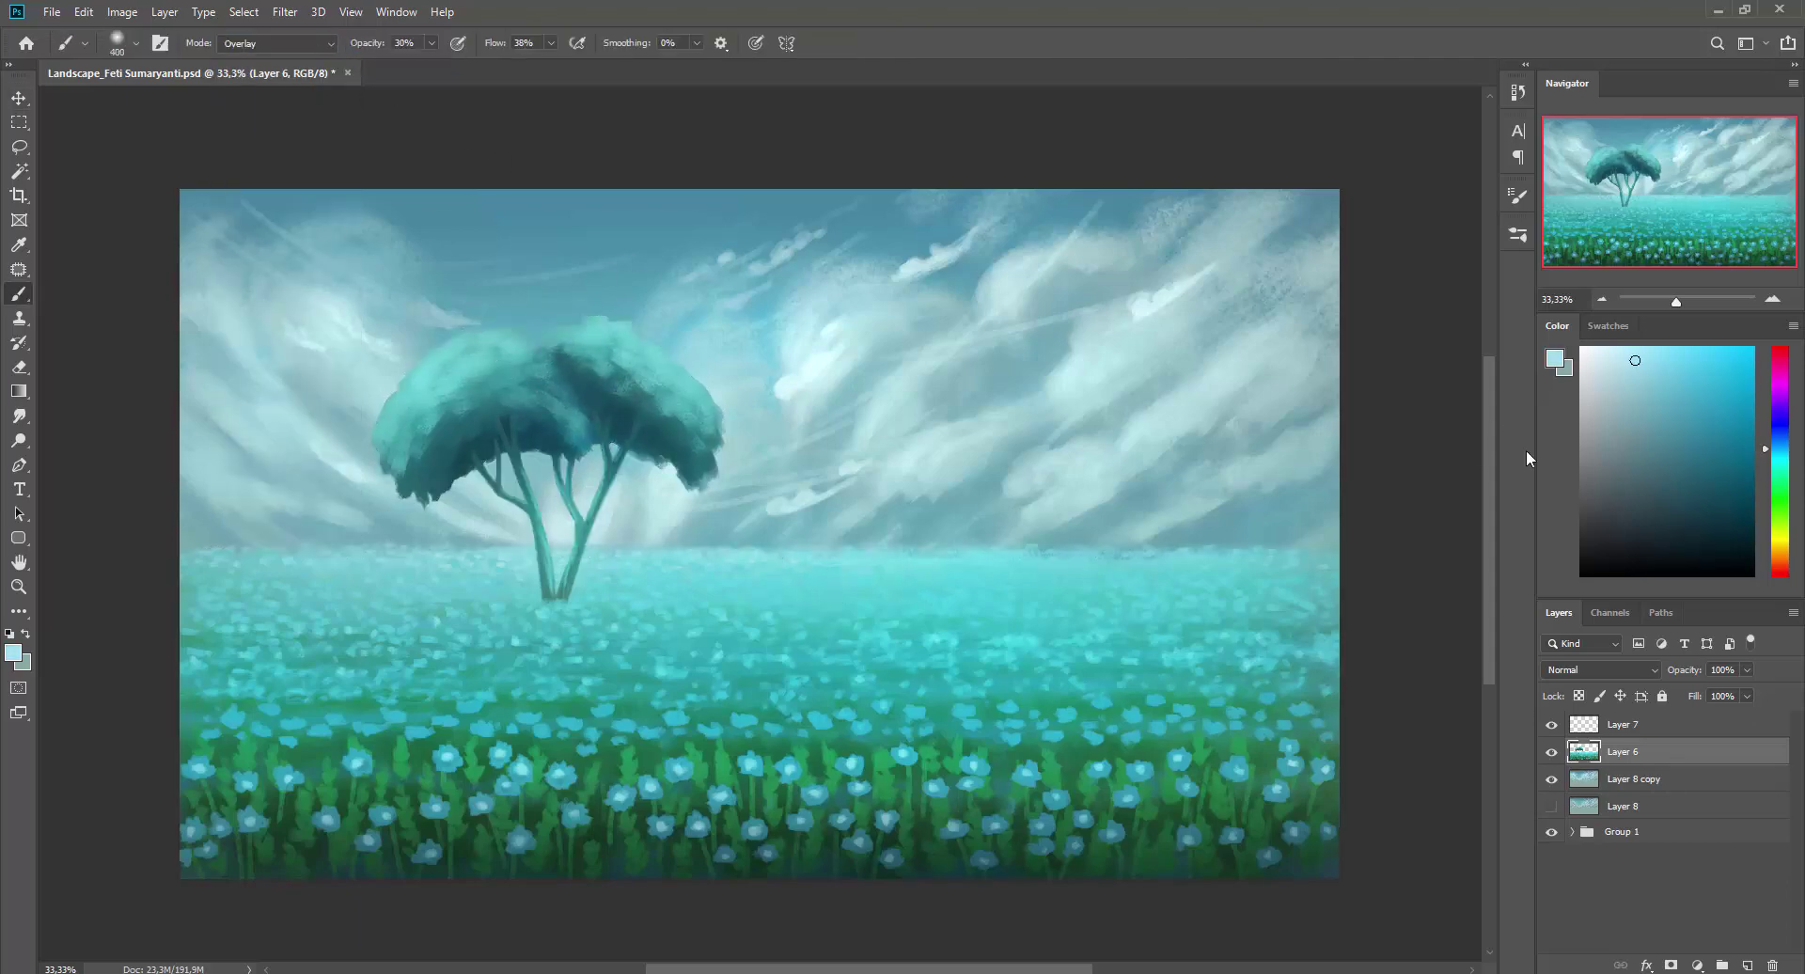
{"action": "left_click", "coordinate": [245, 252]}
{"action": "key", "text": "bracketleft"}
{"action": "key", "text": "bracketleft"}
{"action": "key", "text": "bracketleft"}
{"action": "key", "text": "bracketleft"}
{"action": "key", "text": "bracketleft"}
{"action": "key", "text": "bracketleft"}
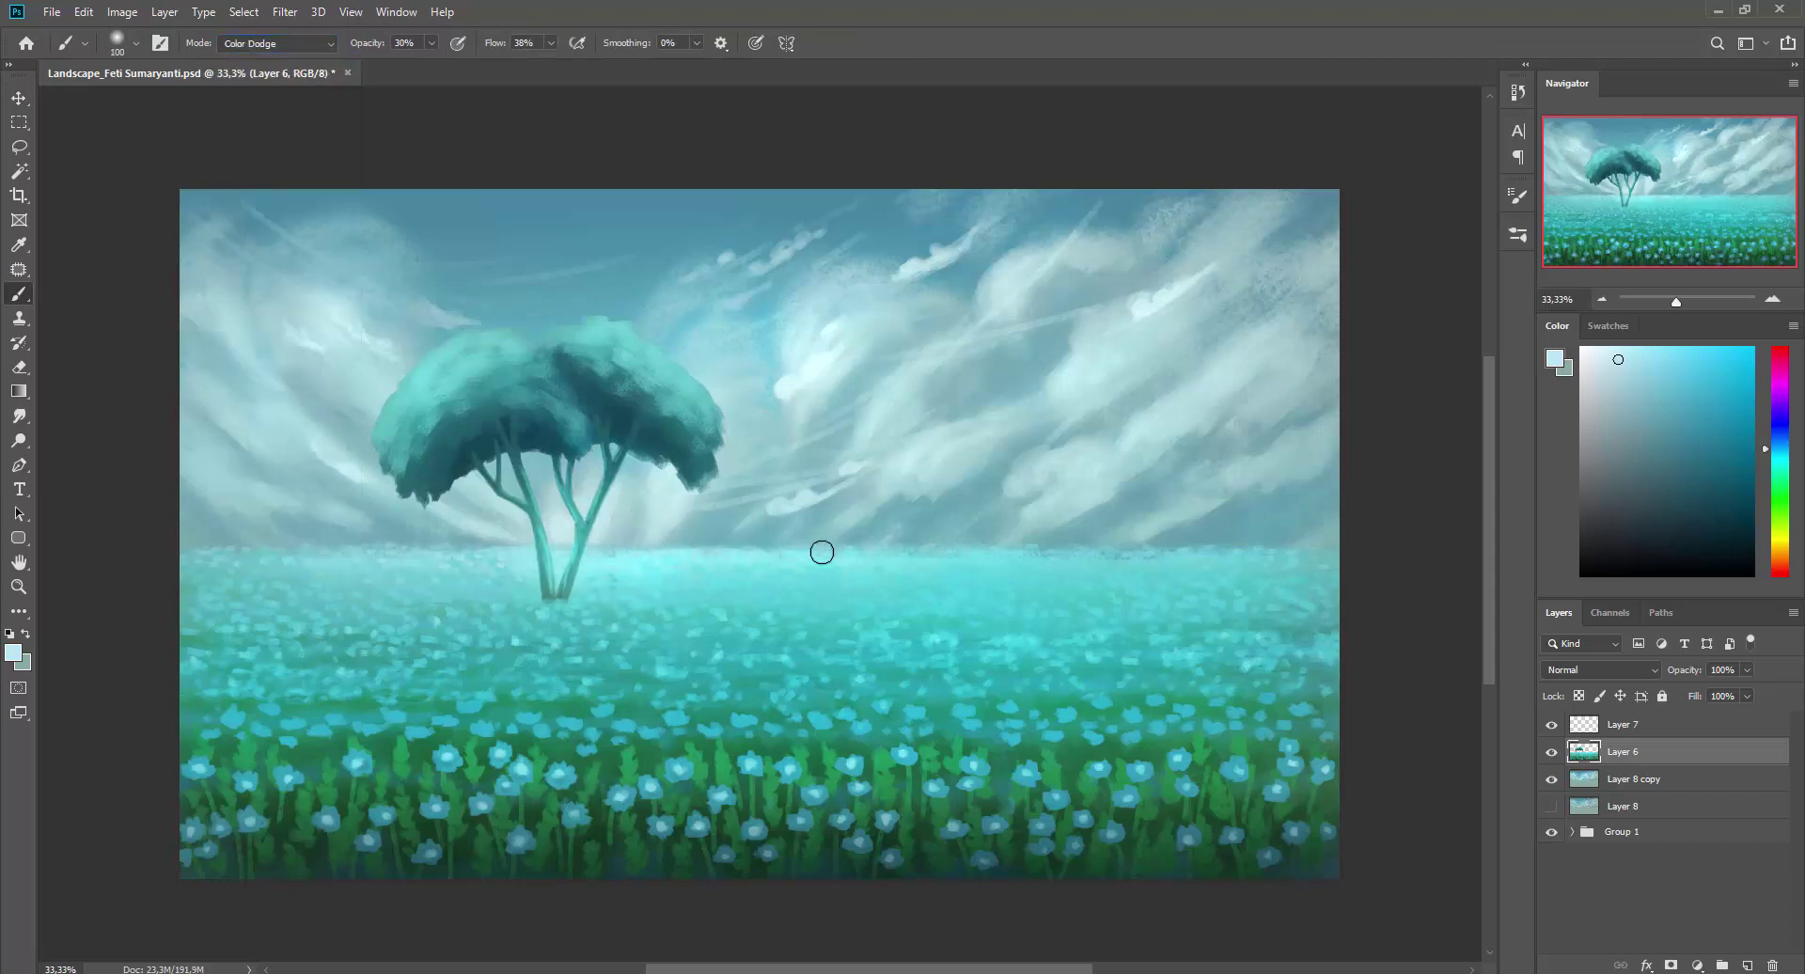
Undo the recent brush strokes and return the brush to Overlay with a sampled meadow green.
{"action": "left_click", "coordinate": [1517, 91]}
{"action": "key", "text": "ctrl+alt+z"}
{"action": "key", "text": "ctrl+alt+z"}
{"action": "key", "text": "ctrl+alt+z"}
{"action": "left_click", "coordinate": [1463, 83]}
{"action": "key", "text": "bracketright"}
{"action": "key", "text": "bracketright"}
{"action": "key", "text": "alt+shift+o"}
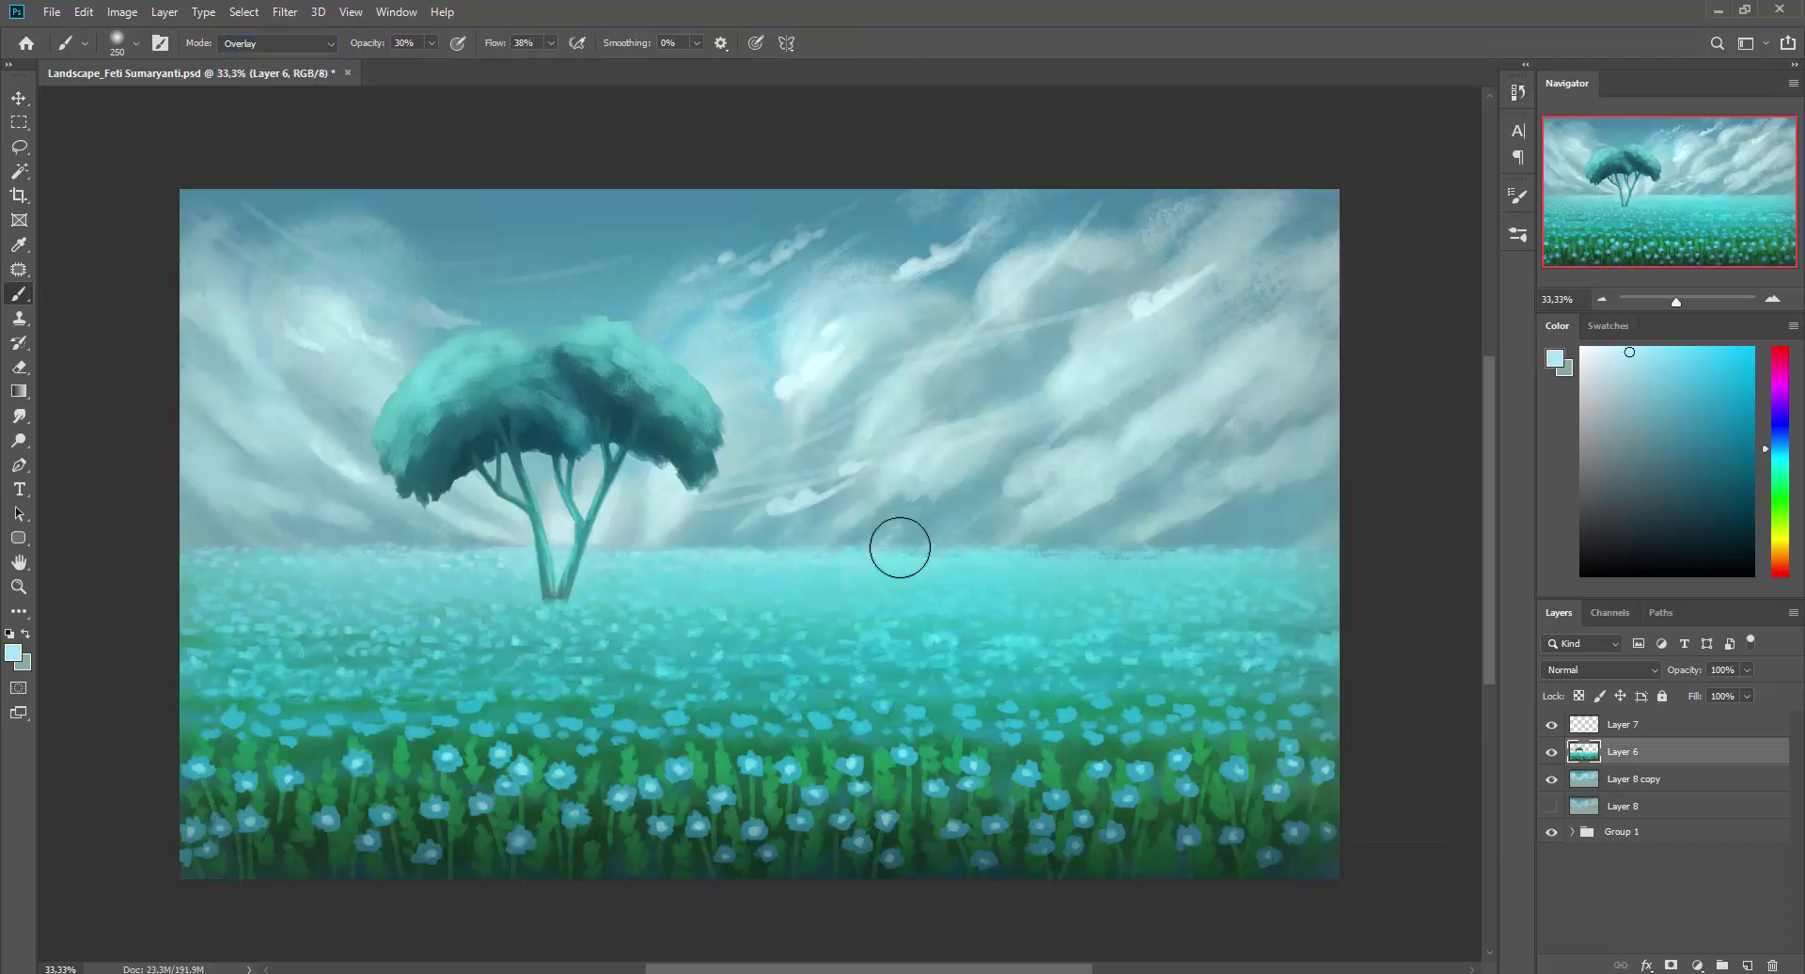
{"action": "left_click", "coordinate": [1057, 752], "text": "alt"}
{"action": "key", "text": "bracketleft"}
{"action": "key", "text": "bracketleft"}
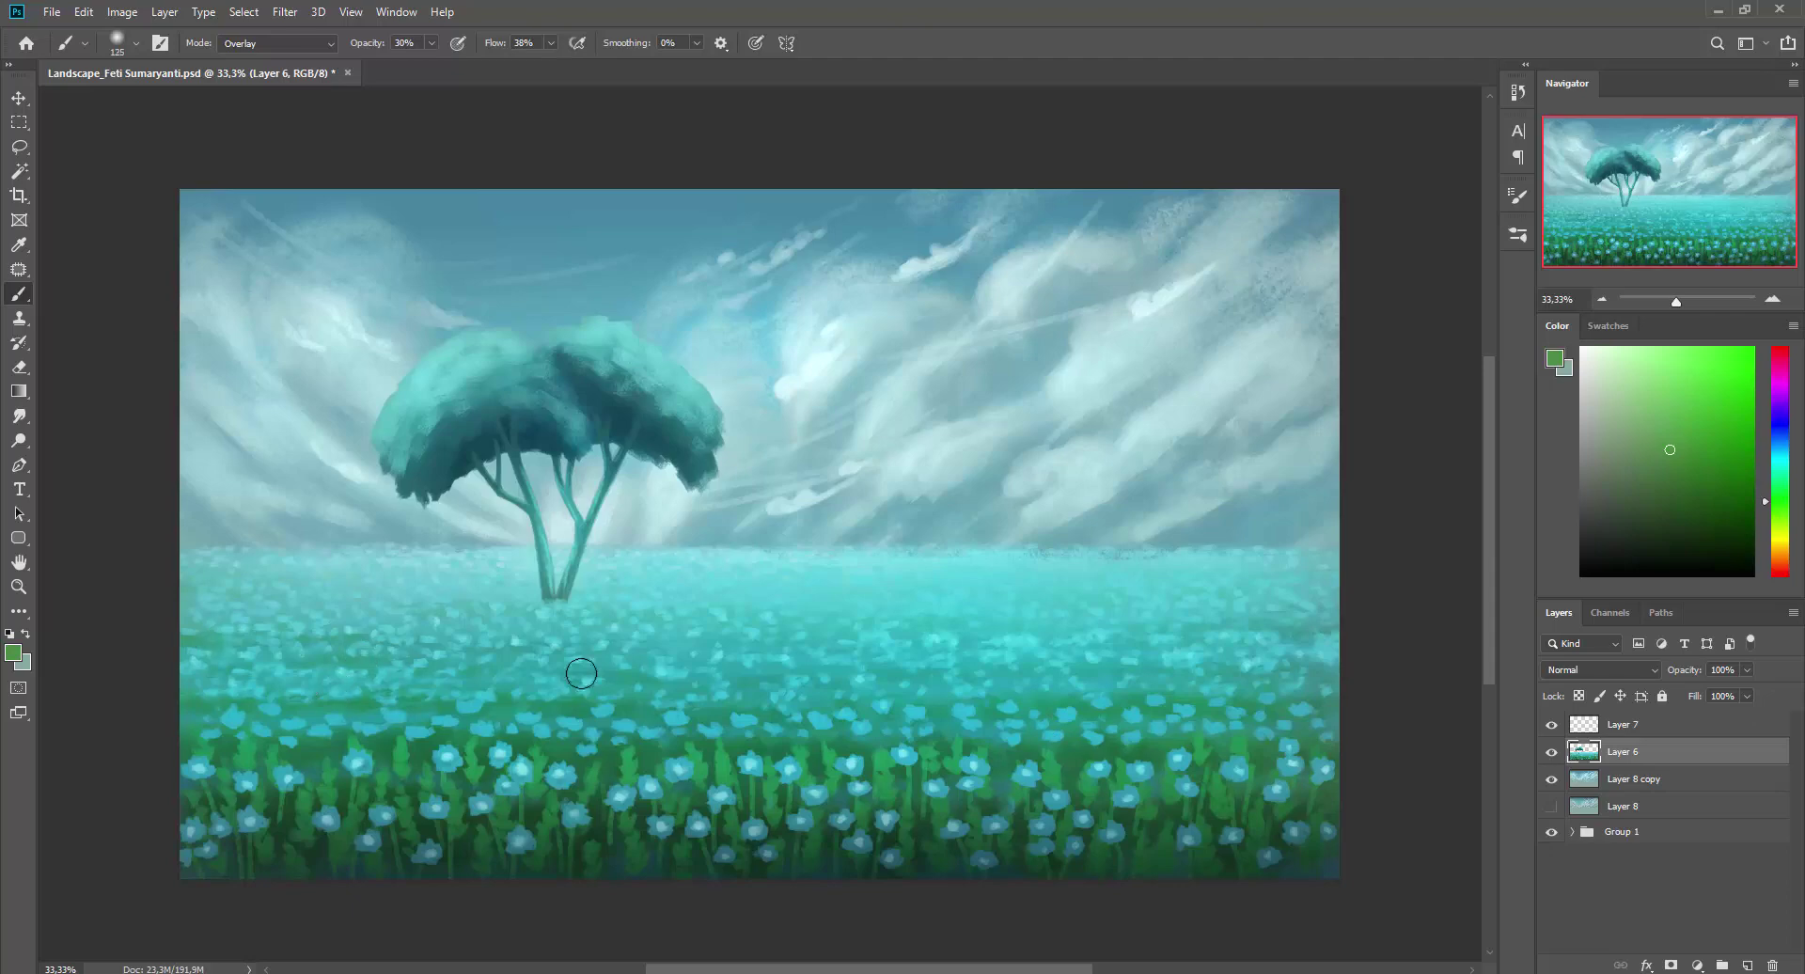
Add new Layer 9 and paint a dark shadow at the base of the tree.
{"action": "key", "text": "bracketright"}
{"action": "key", "text": "bracketright"}
{"action": "key", "text": "bracketright"}
{"action": "key", "text": "bracketright"}
{"action": "left_click", "coordinate": [1784, 443]}
{"action": "key", "text": "bracketleft"}
{"action": "key", "text": "bracketleft"}
{"action": "key", "text": "bracketleft"}
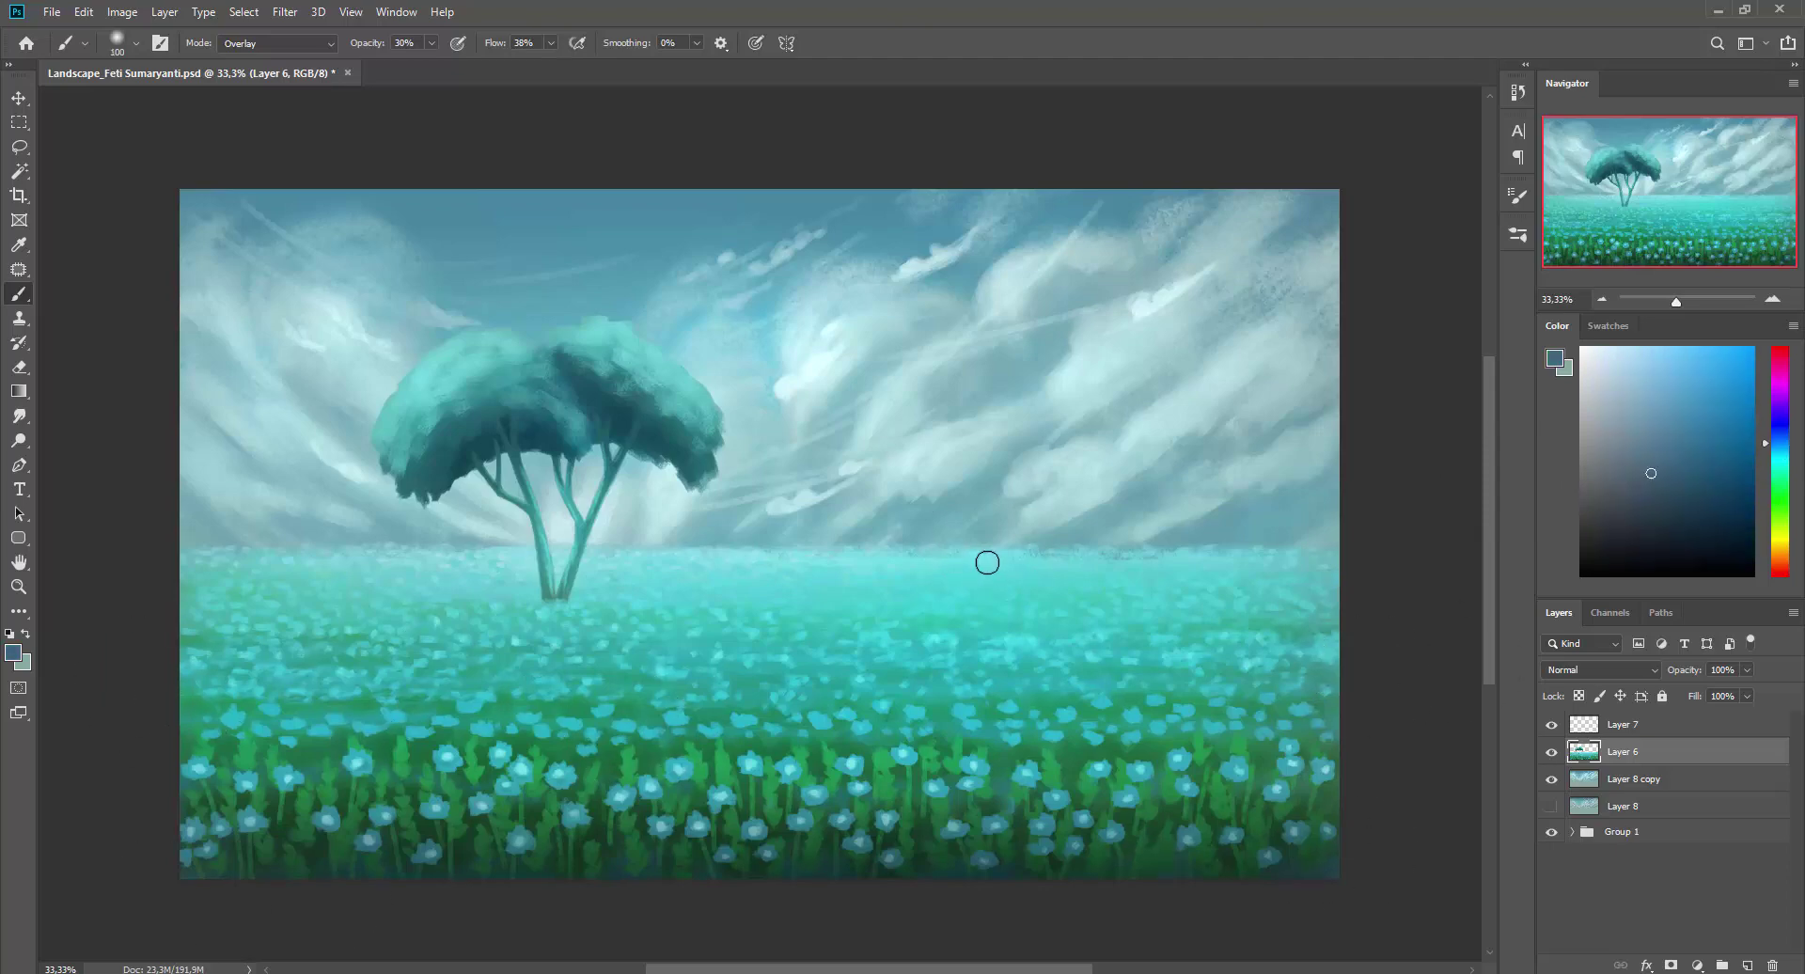
{"action": "left_click", "coordinate": [987, 564], "text": "alt"}
{"action": "key", "text": "ctrl+shift+alt+n"}
{"action": "left_click_drag", "start_coordinate": [489, 606], "coordinate": [639, 604]}
Shift the shadow layer's hue to -9 with Hue/Saturation.
{"action": "key", "text": "bracketleft"}
{"action": "key", "text": "bracketleft"}
{"action": "key", "text": "bracketleft"}
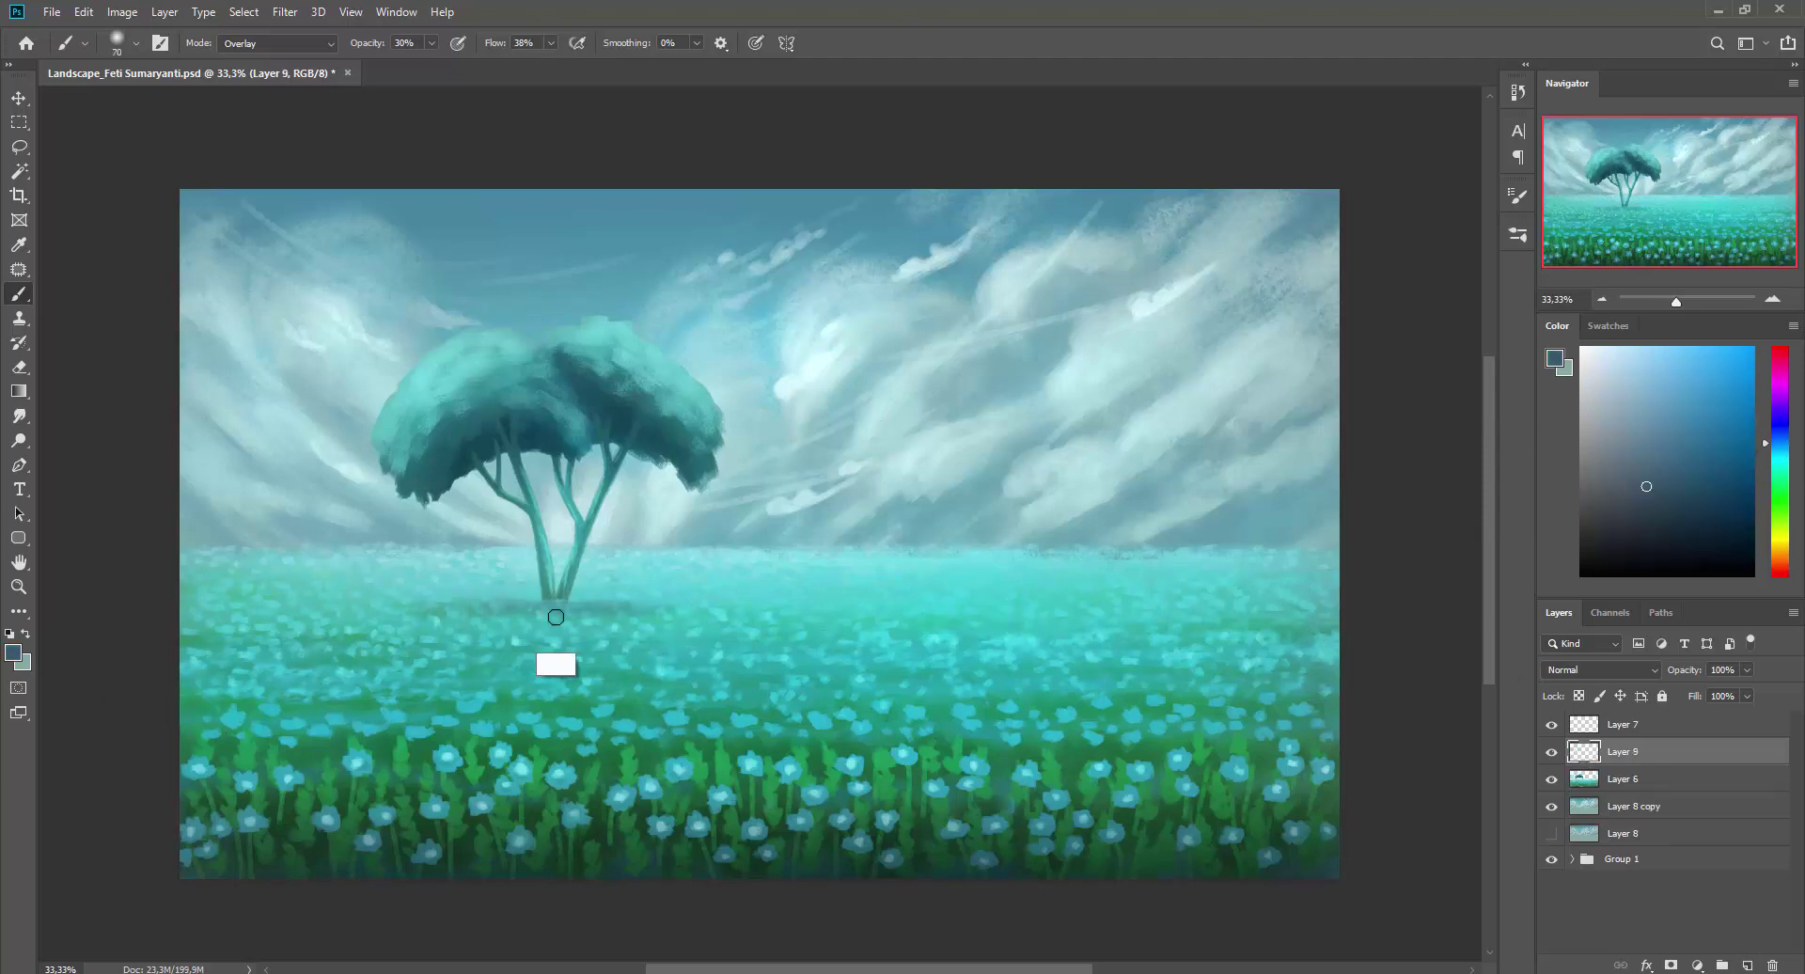
{"action": "left_click", "coordinate": [555, 612], "text": "alt"}
{"action": "left_click", "coordinate": [648, 611], "text": "alt"}
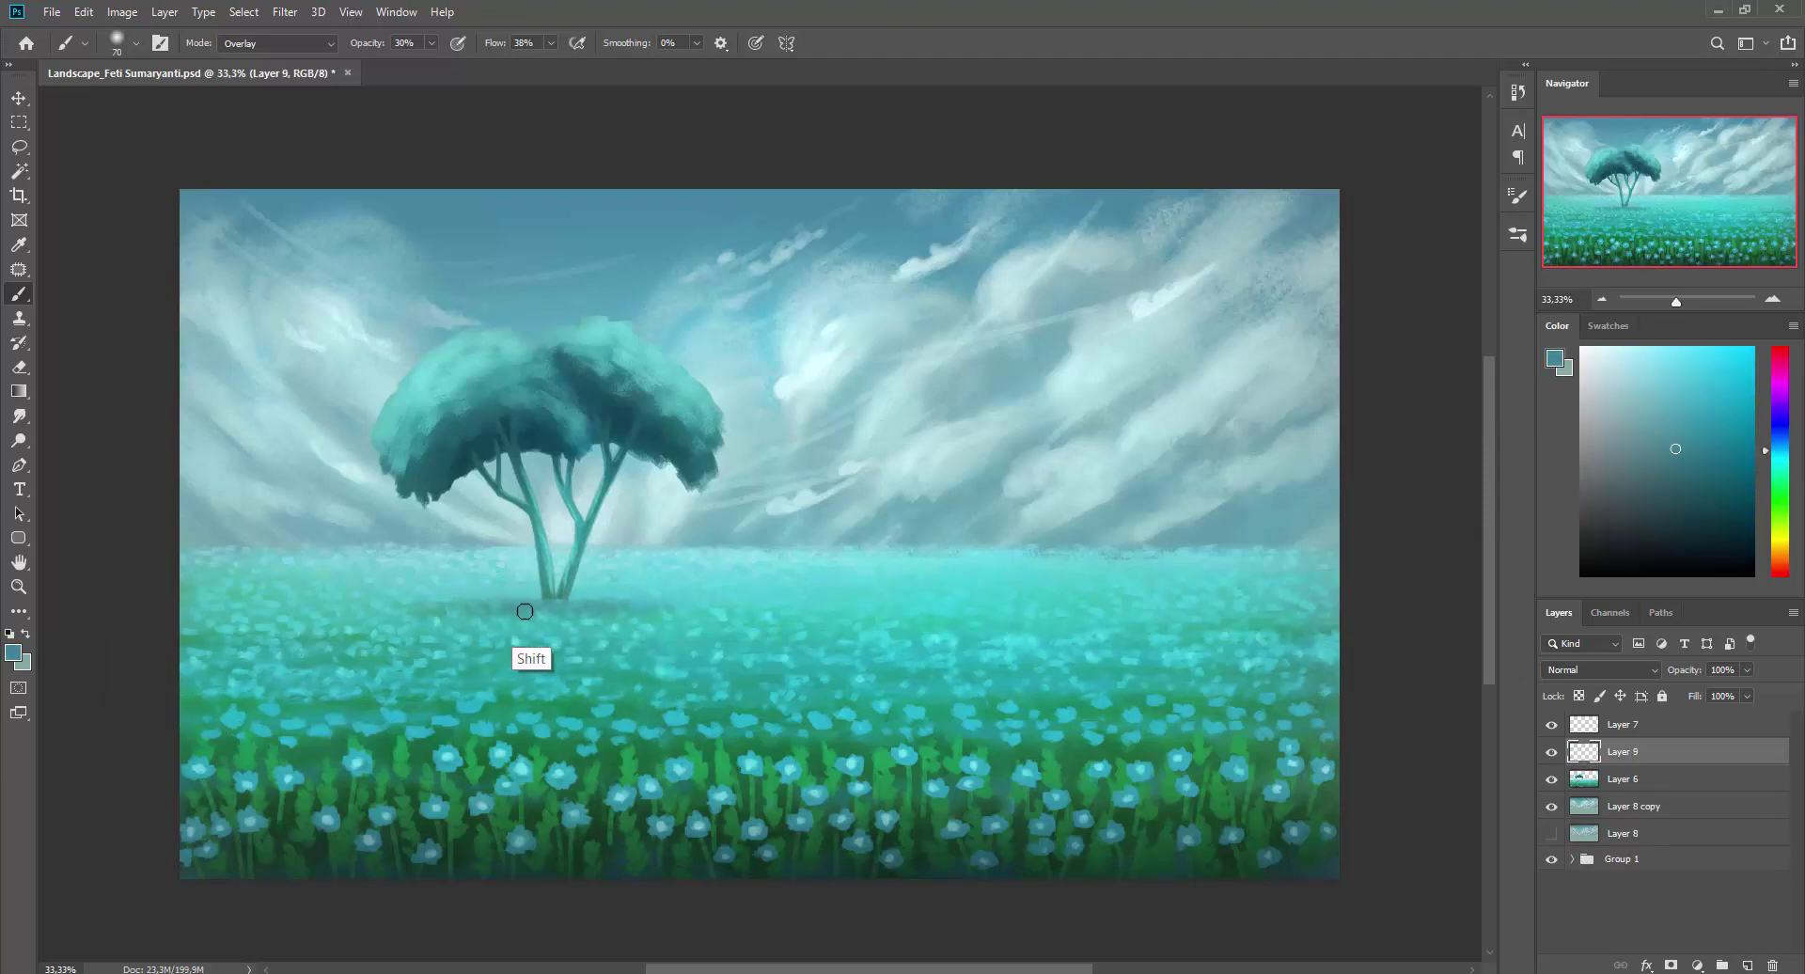
{"action": "key", "text": "ctrl+u"}
{"action": "left_click_drag", "start_coordinate": [1074, 613], "coordinate": [1067, 616]}
{"action": "key", "text": "Return"}
Flip the canvas horizontally, choose a 50 px brush, and sample teals from the canopy.
{"action": "key", "text": "v"}
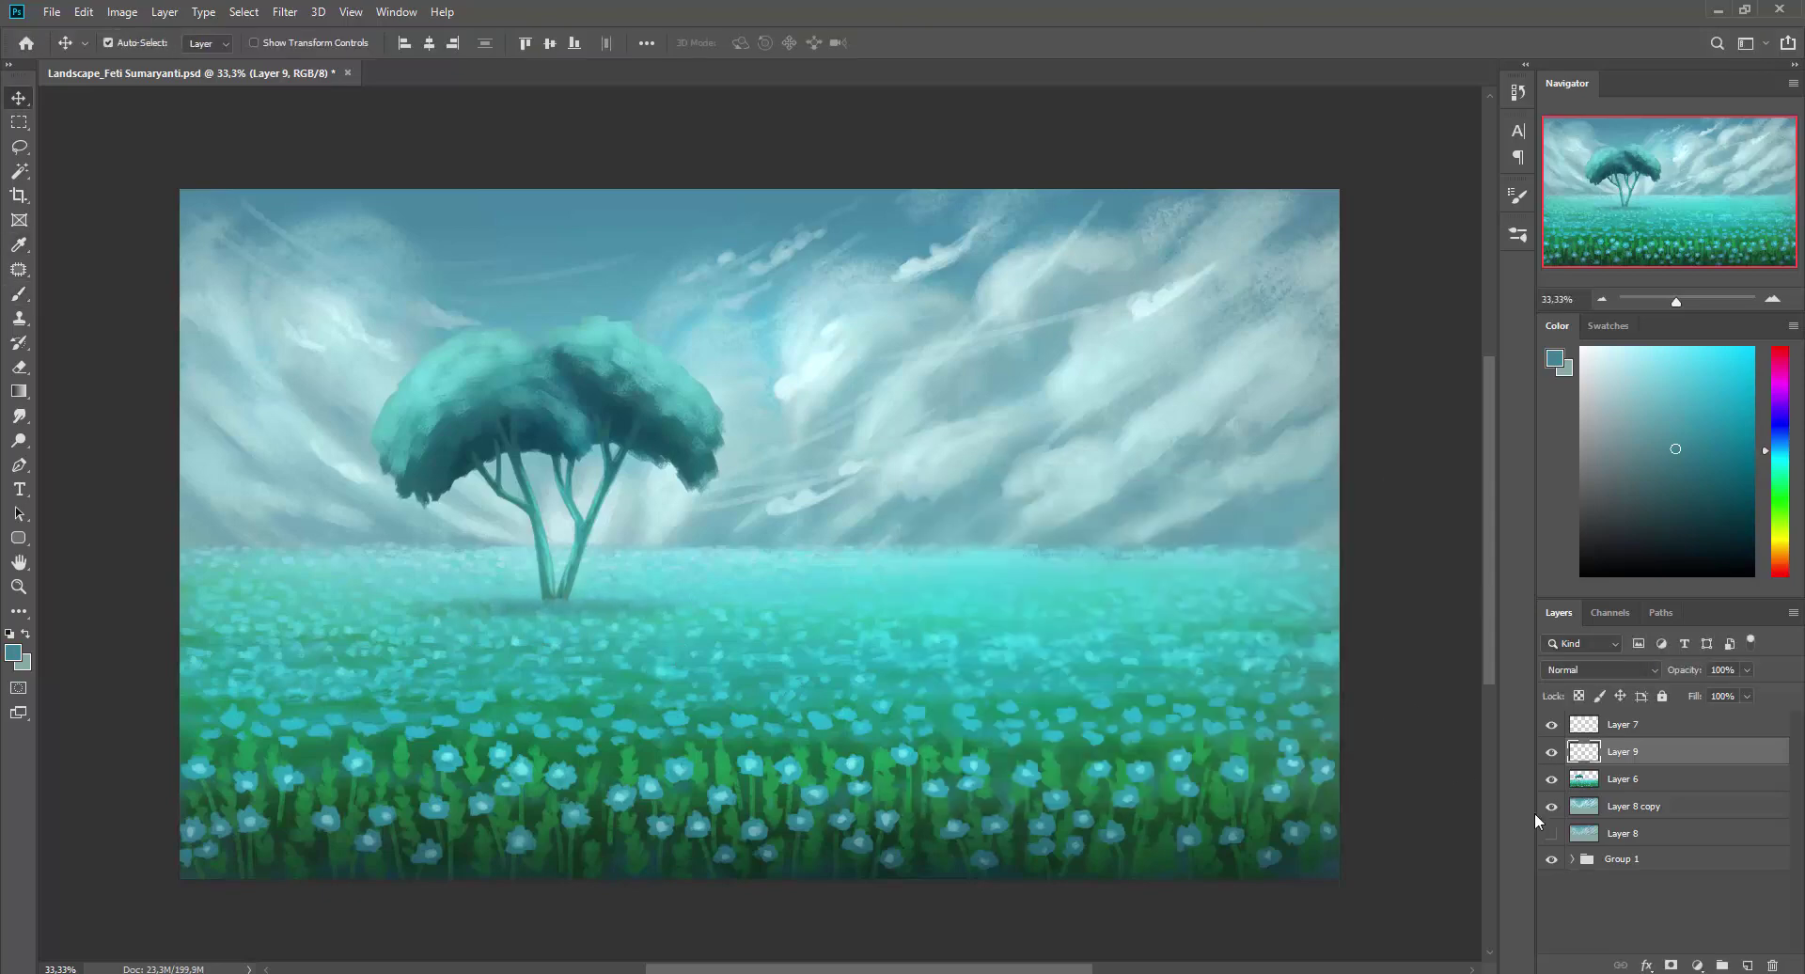
{"action": "key", "text": "ctrl+shift+h"}
{"action": "key", "text": "b"}
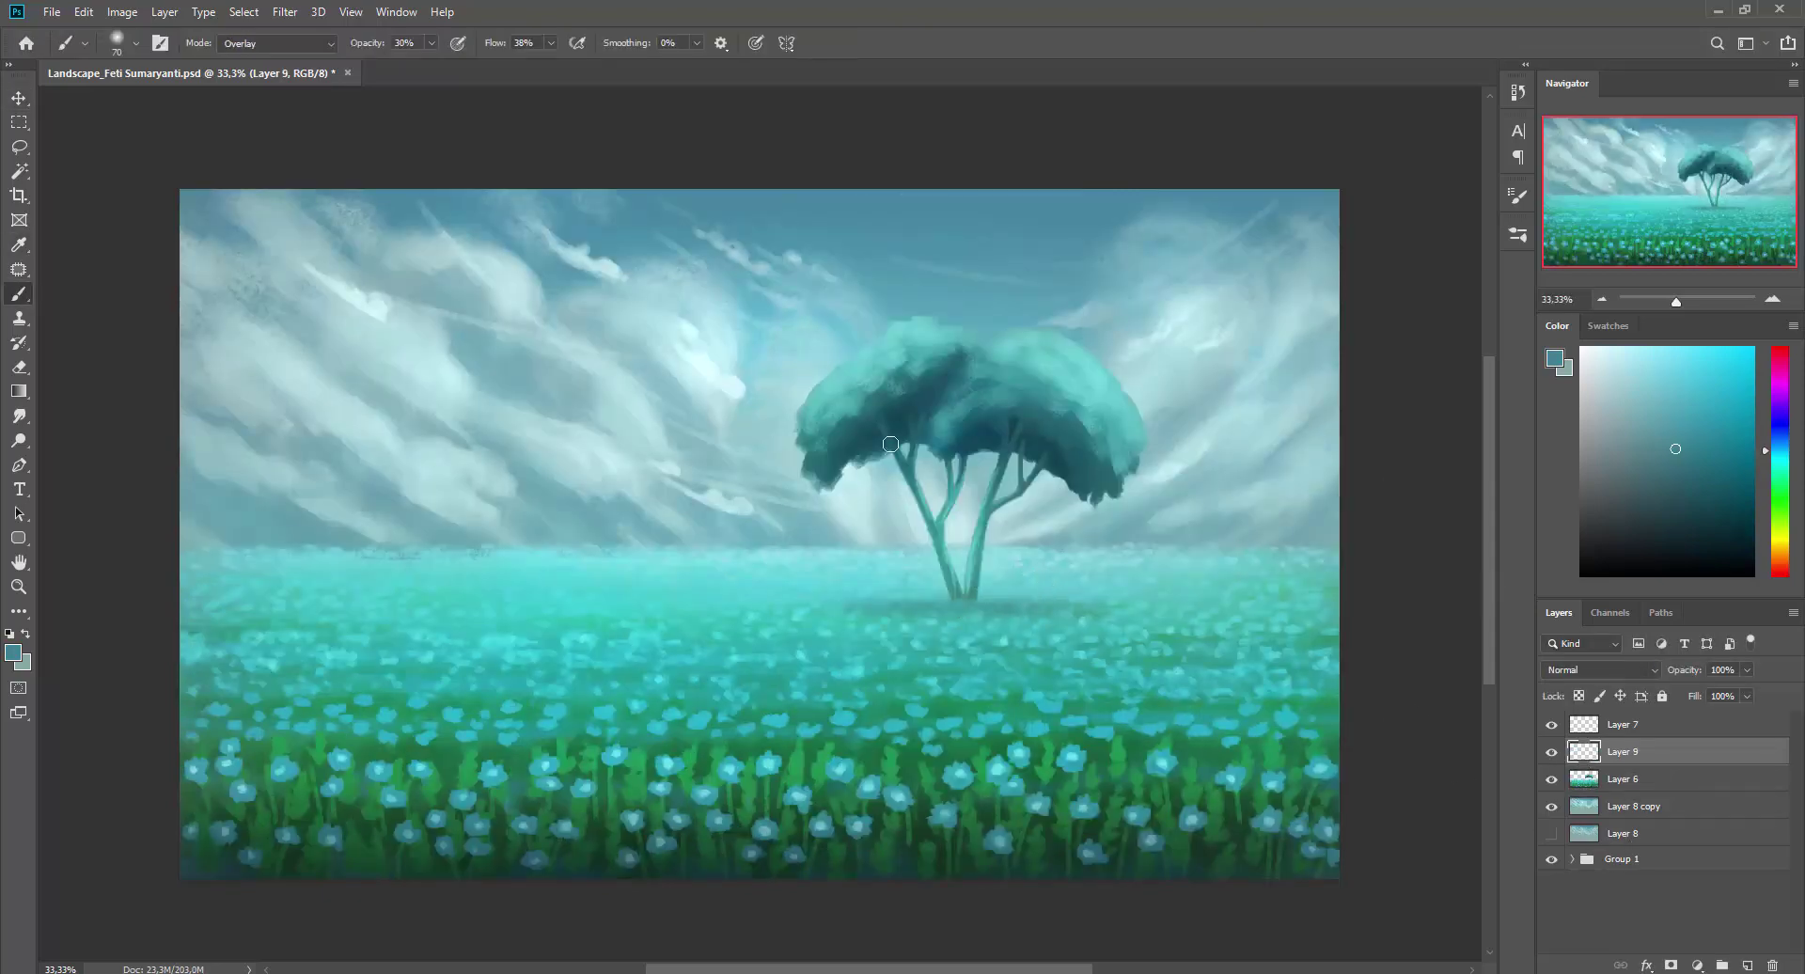
{"action": "right_click", "coordinate": [891, 483]}
{"action": "left_click", "coordinate": [868, 440], "text": "alt"}
{"action": "left_click", "coordinate": [851, 455], "text": "alt"}
{"action": "left_click", "coordinate": [962, 343], "text": "alt"}
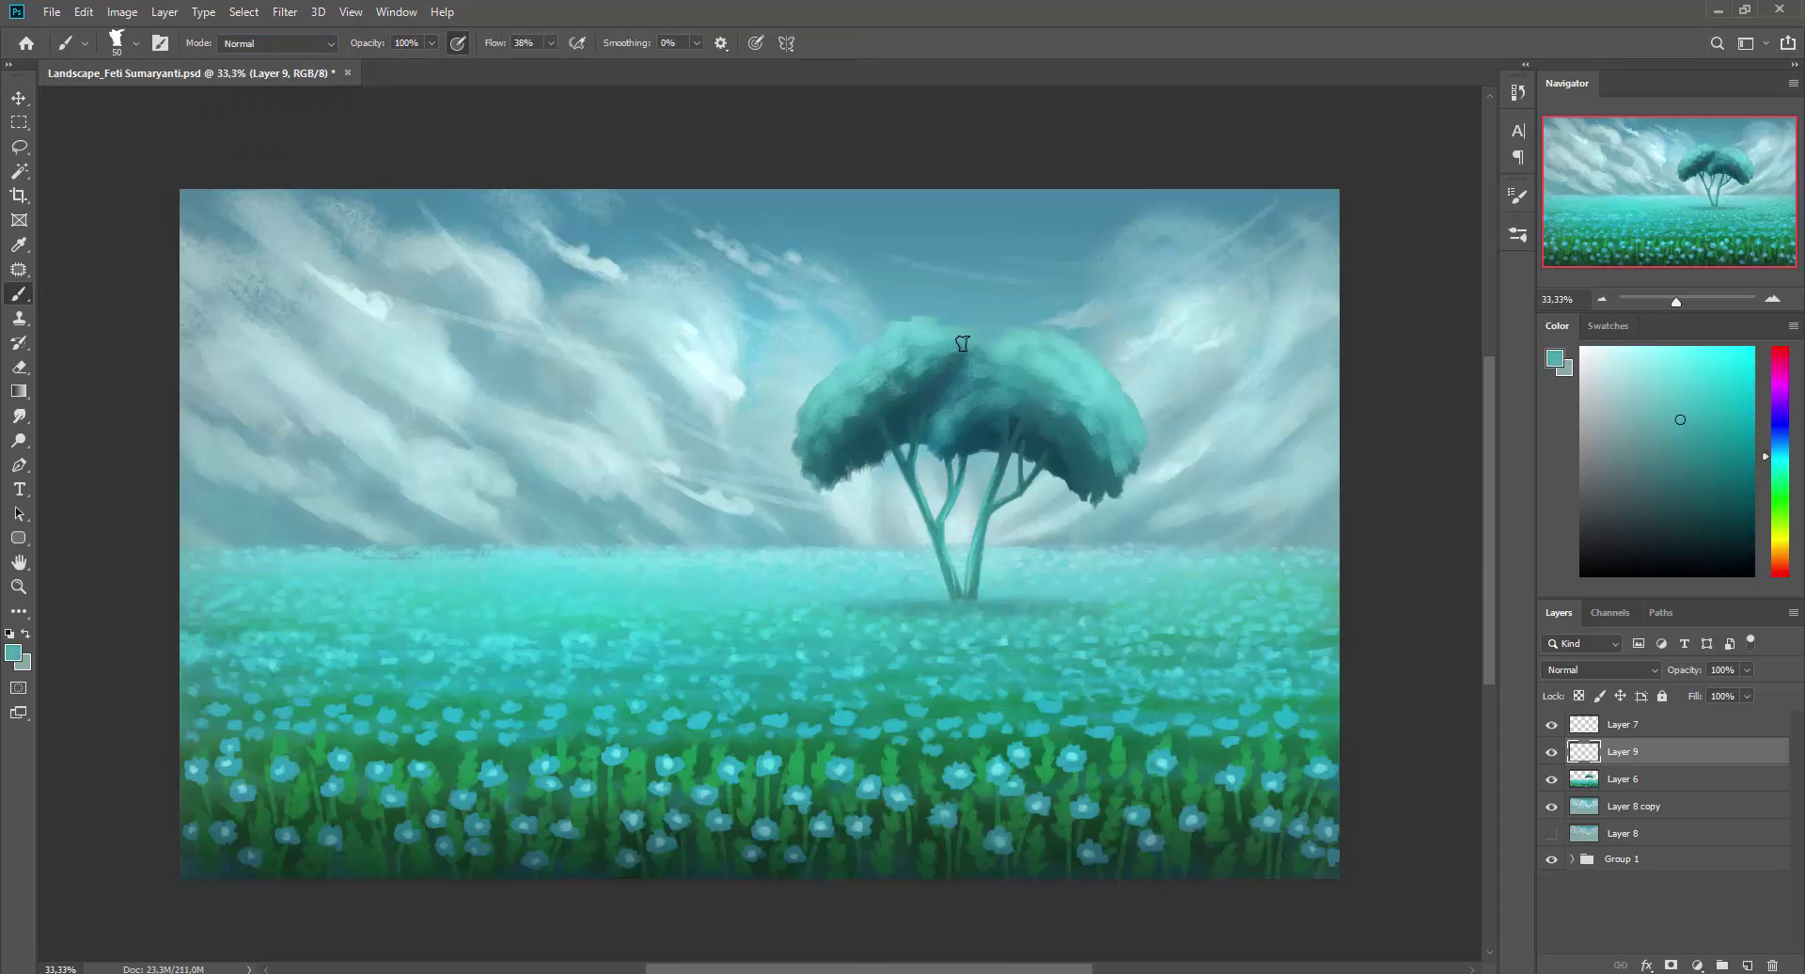
{"action": "left_click", "coordinate": [907, 330], "text": "alt"}
Merge Layers 9, 6 and 7 into Layer 7 and sample dark and light canopy teals.
{"action": "key", "text": "e"}
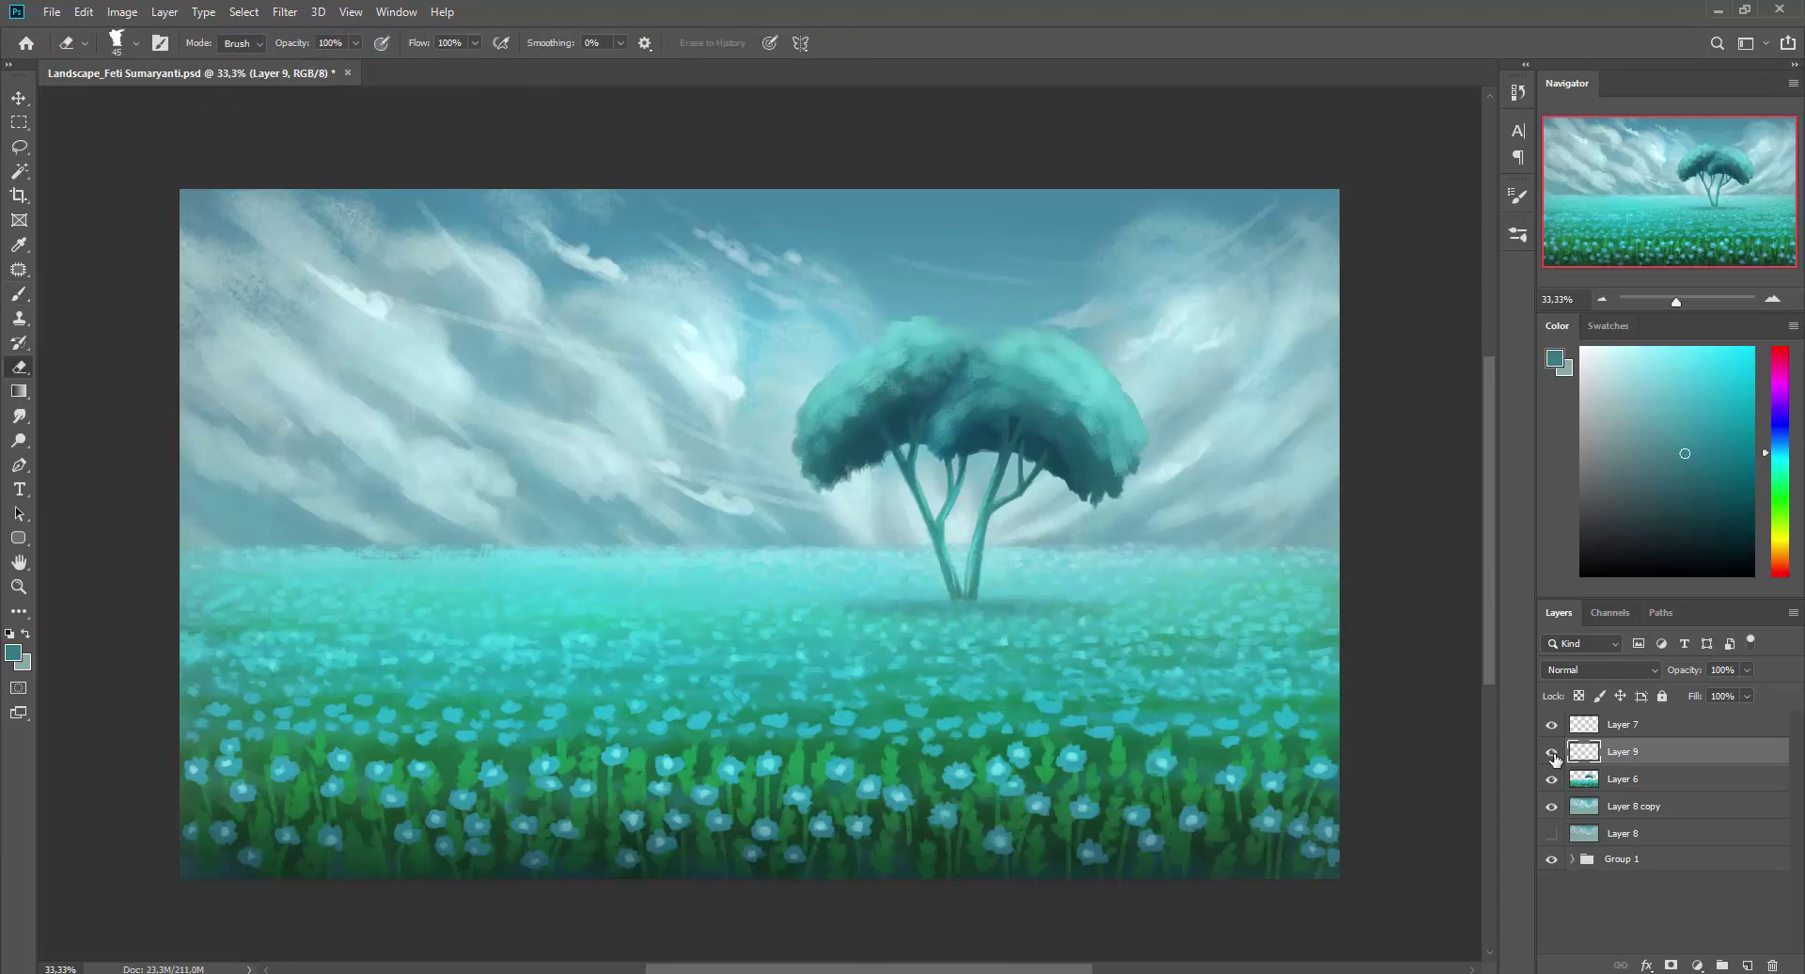
{"action": "left_click", "coordinate": [1565, 726], "text": "shift"}
{"action": "key", "text": "ctrl+e"}
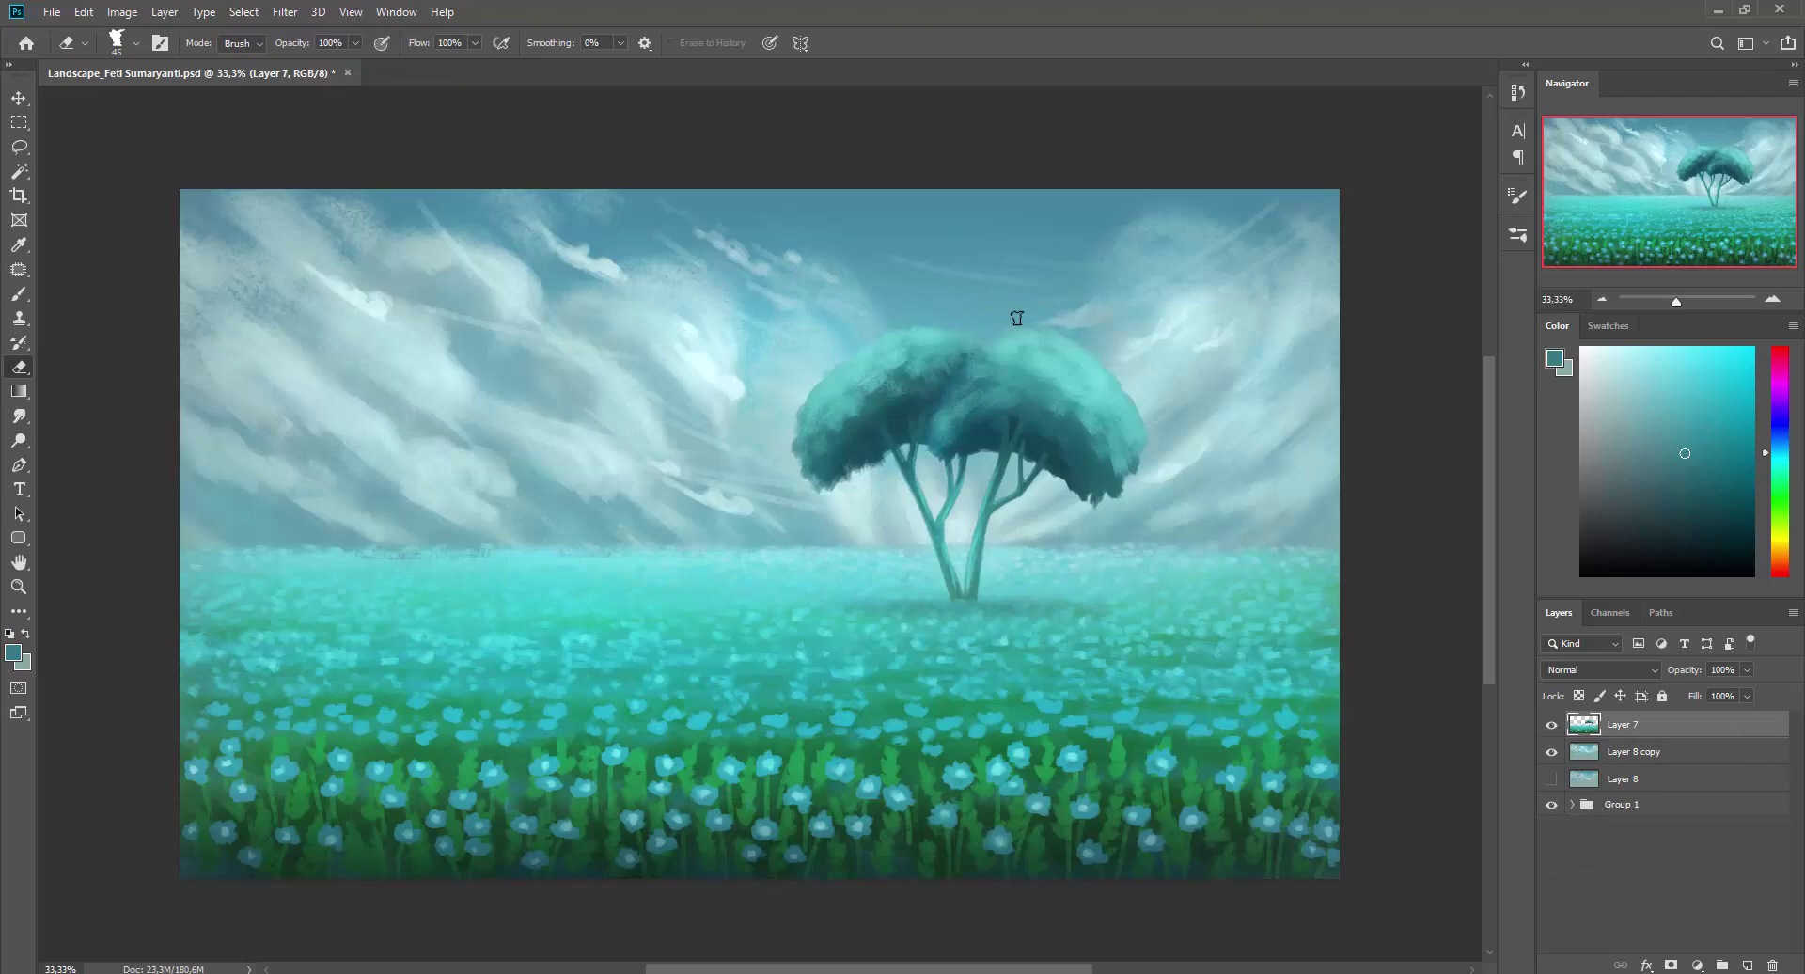
{"action": "key", "text": "b"}
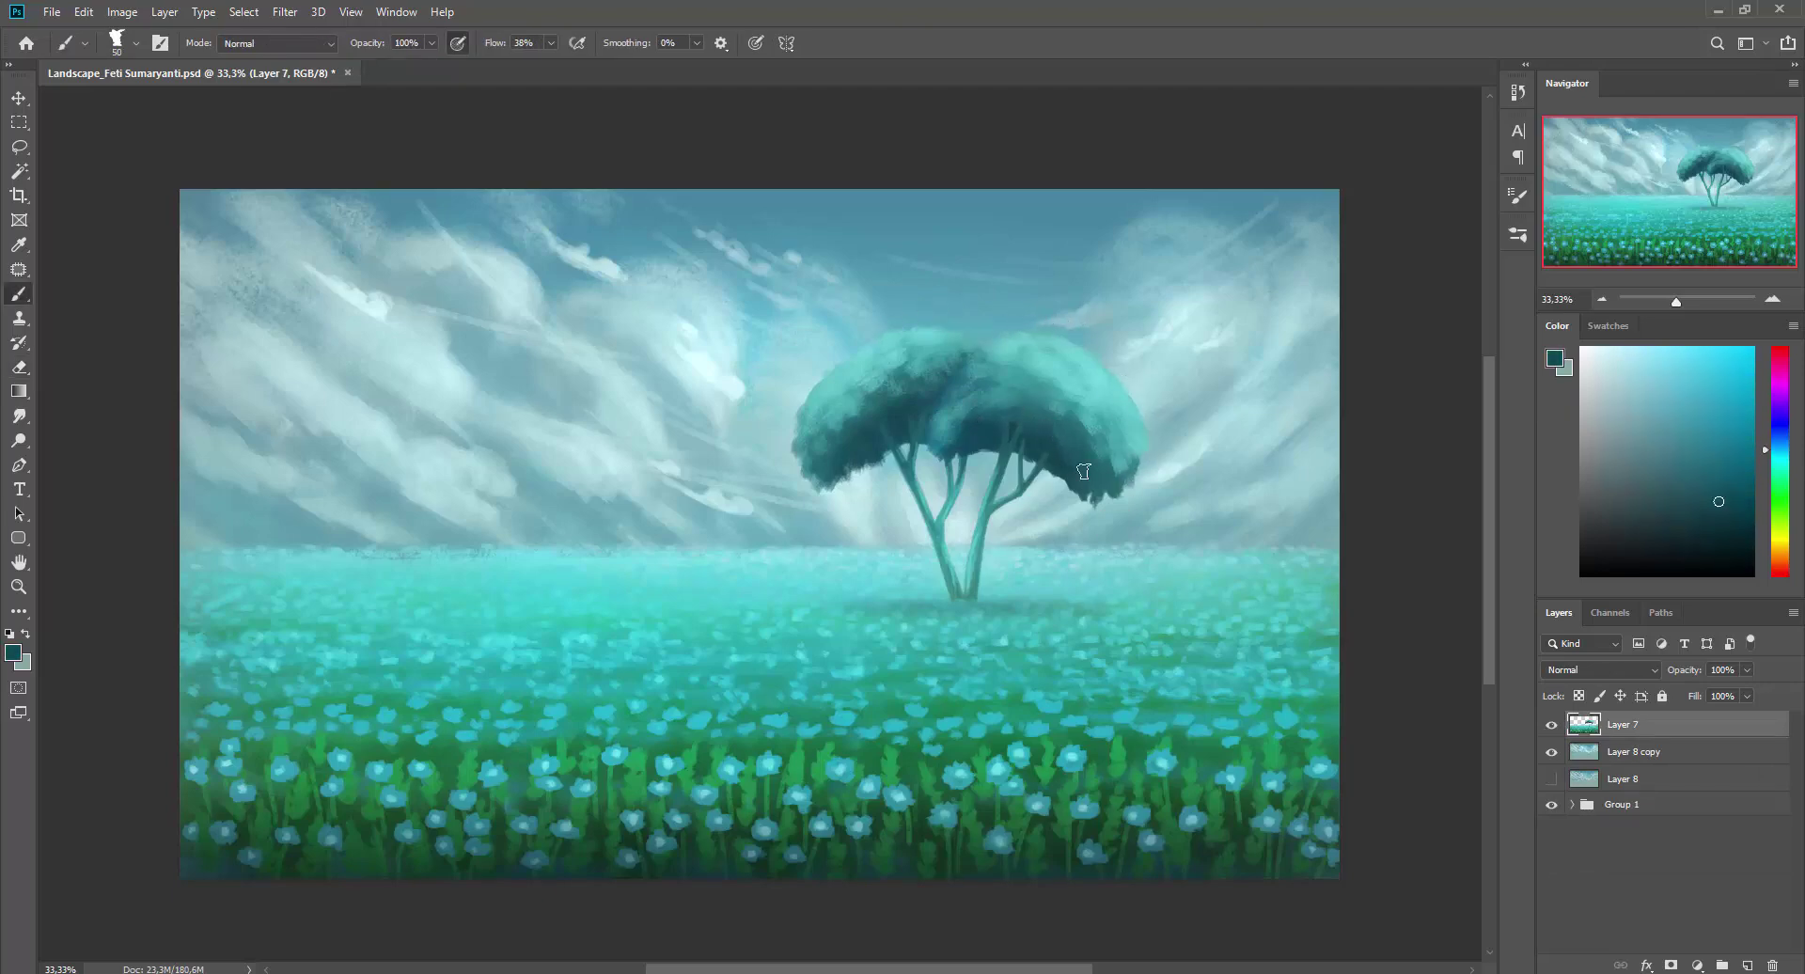
{"action": "left_click", "coordinate": [954, 384], "text": "alt"}
{"action": "left_click", "coordinate": [1066, 481], "text": "alt"}
{"action": "left_click", "coordinate": [976, 443], "text": "alt"}
{"action": "left_click", "coordinate": [910, 434], "text": "alt"}
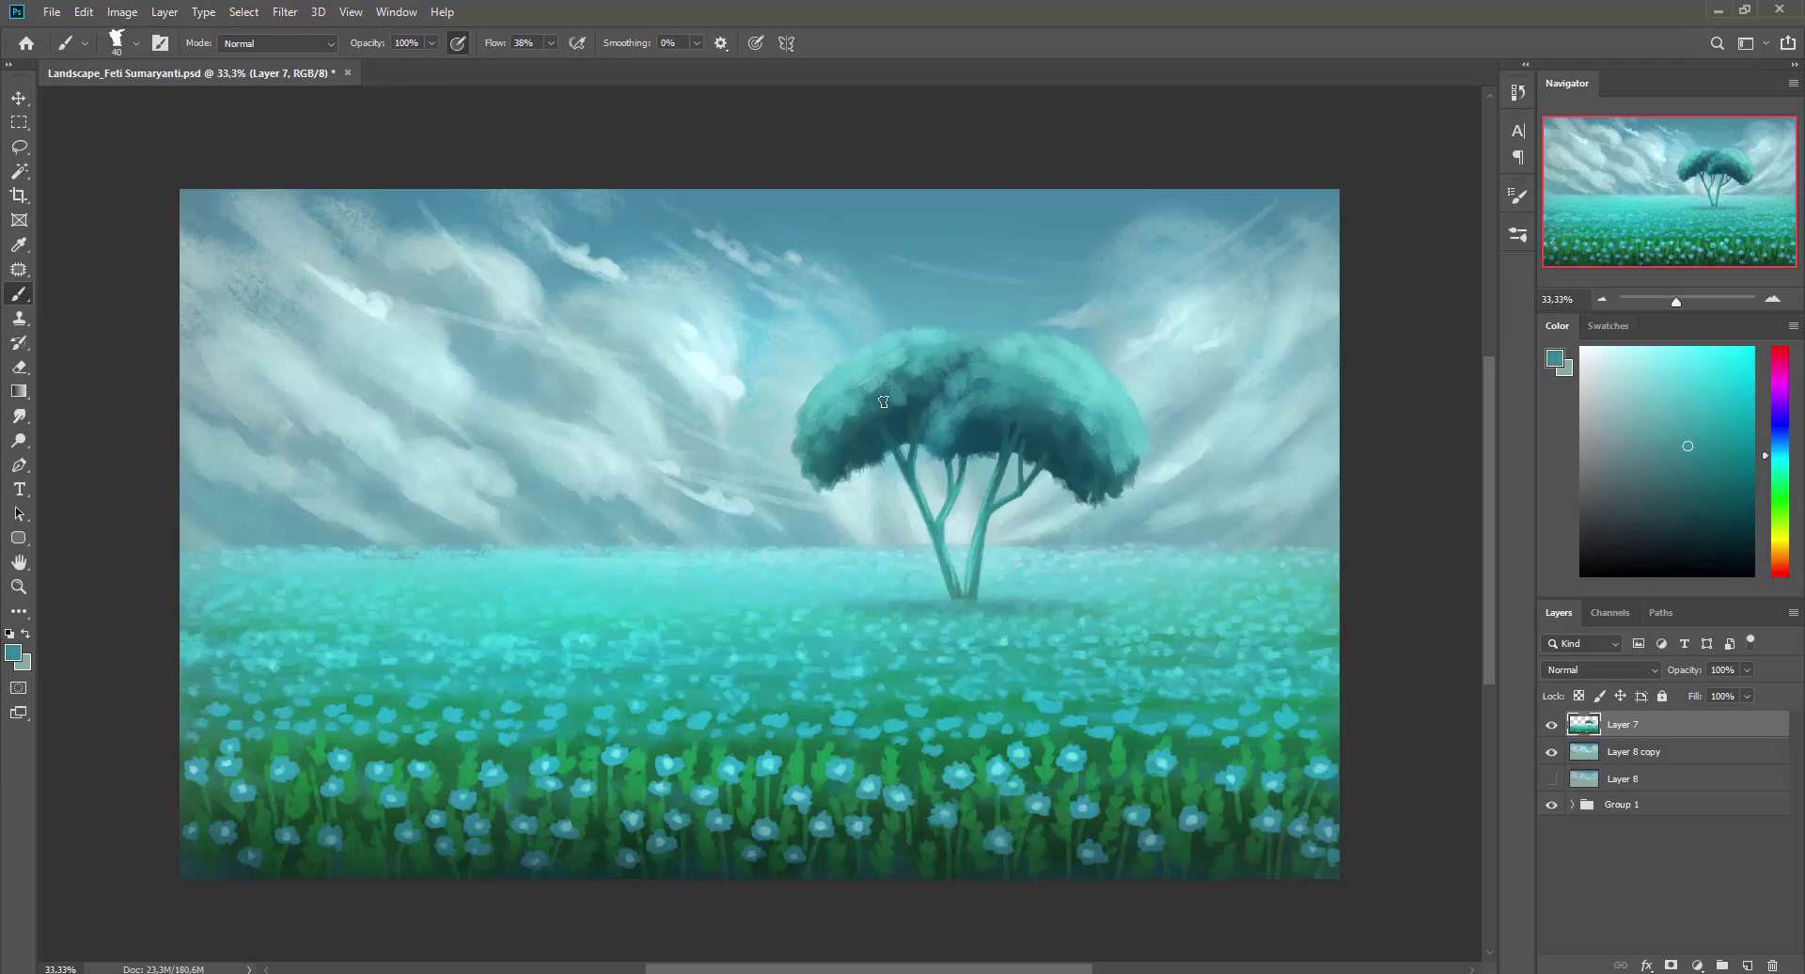
{"action": "left_click", "coordinate": [803, 413], "text": "alt"}
Alternate eraser and brush to trim the canopy edge, shrinking the brush to 20.
{"action": "key", "text": "e"}
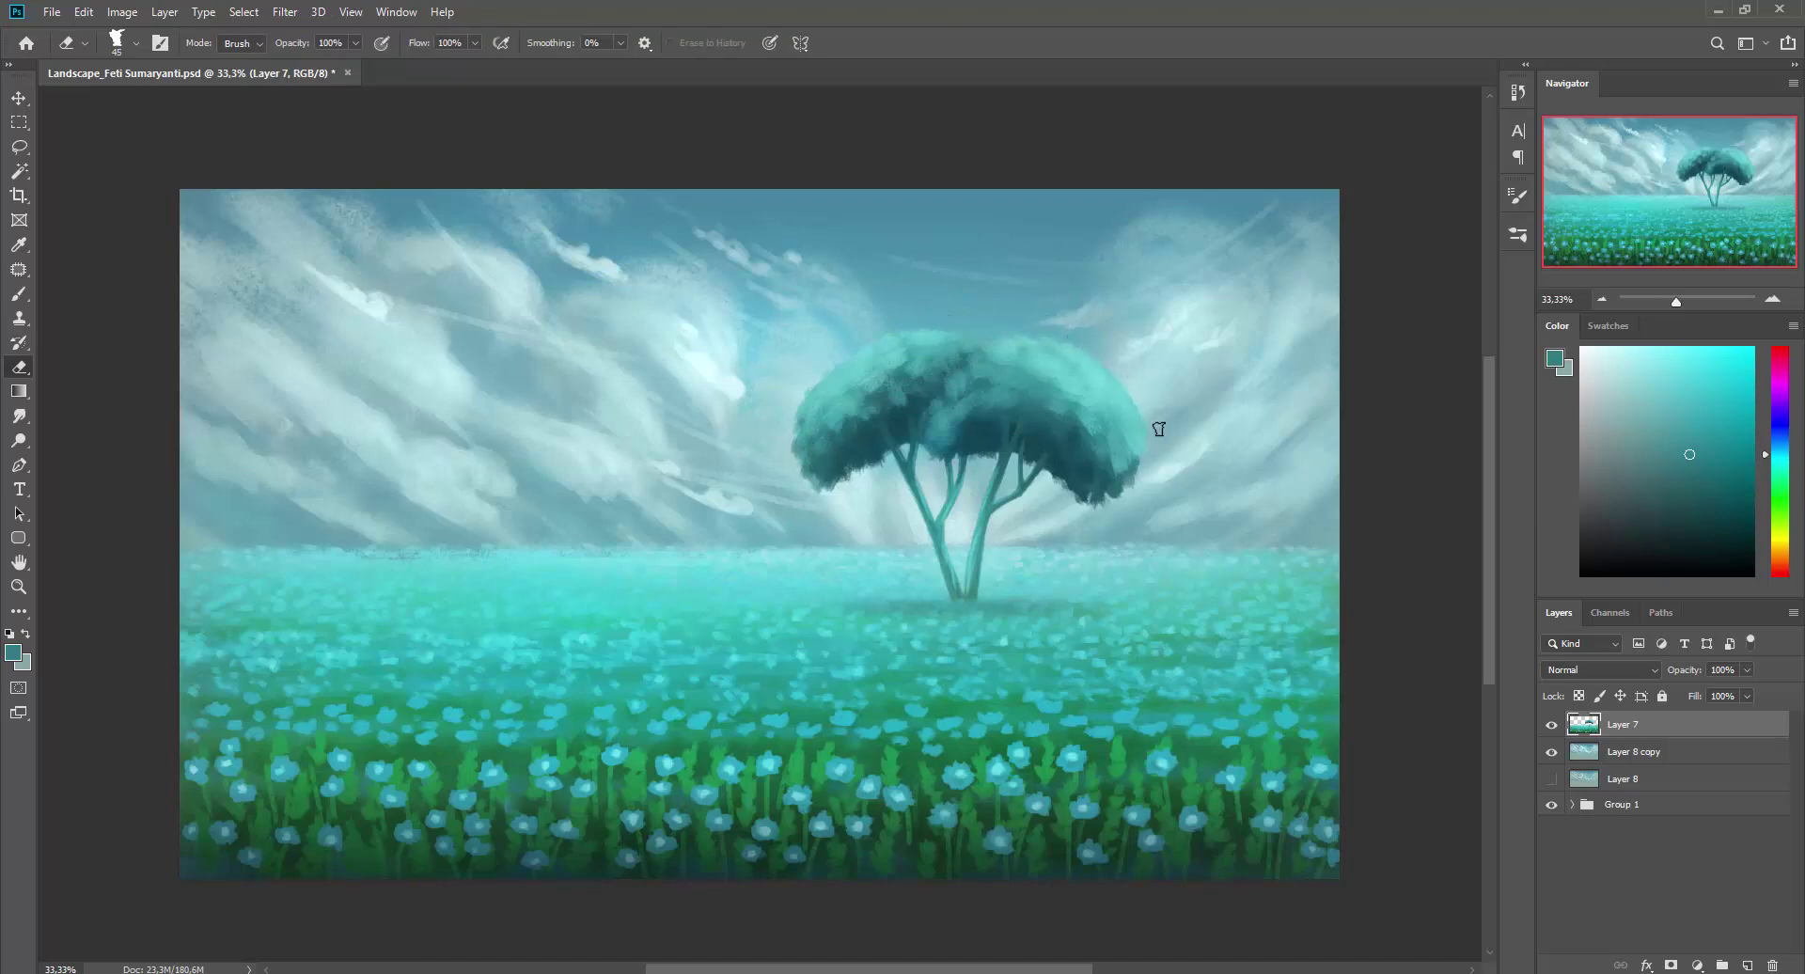
{"action": "key", "text": "b"}
{"action": "left_click", "coordinate": [1140, 475], "text": "alt"}
{"action": "left_click", "coordinate": [983, 492], "text": "alt"}
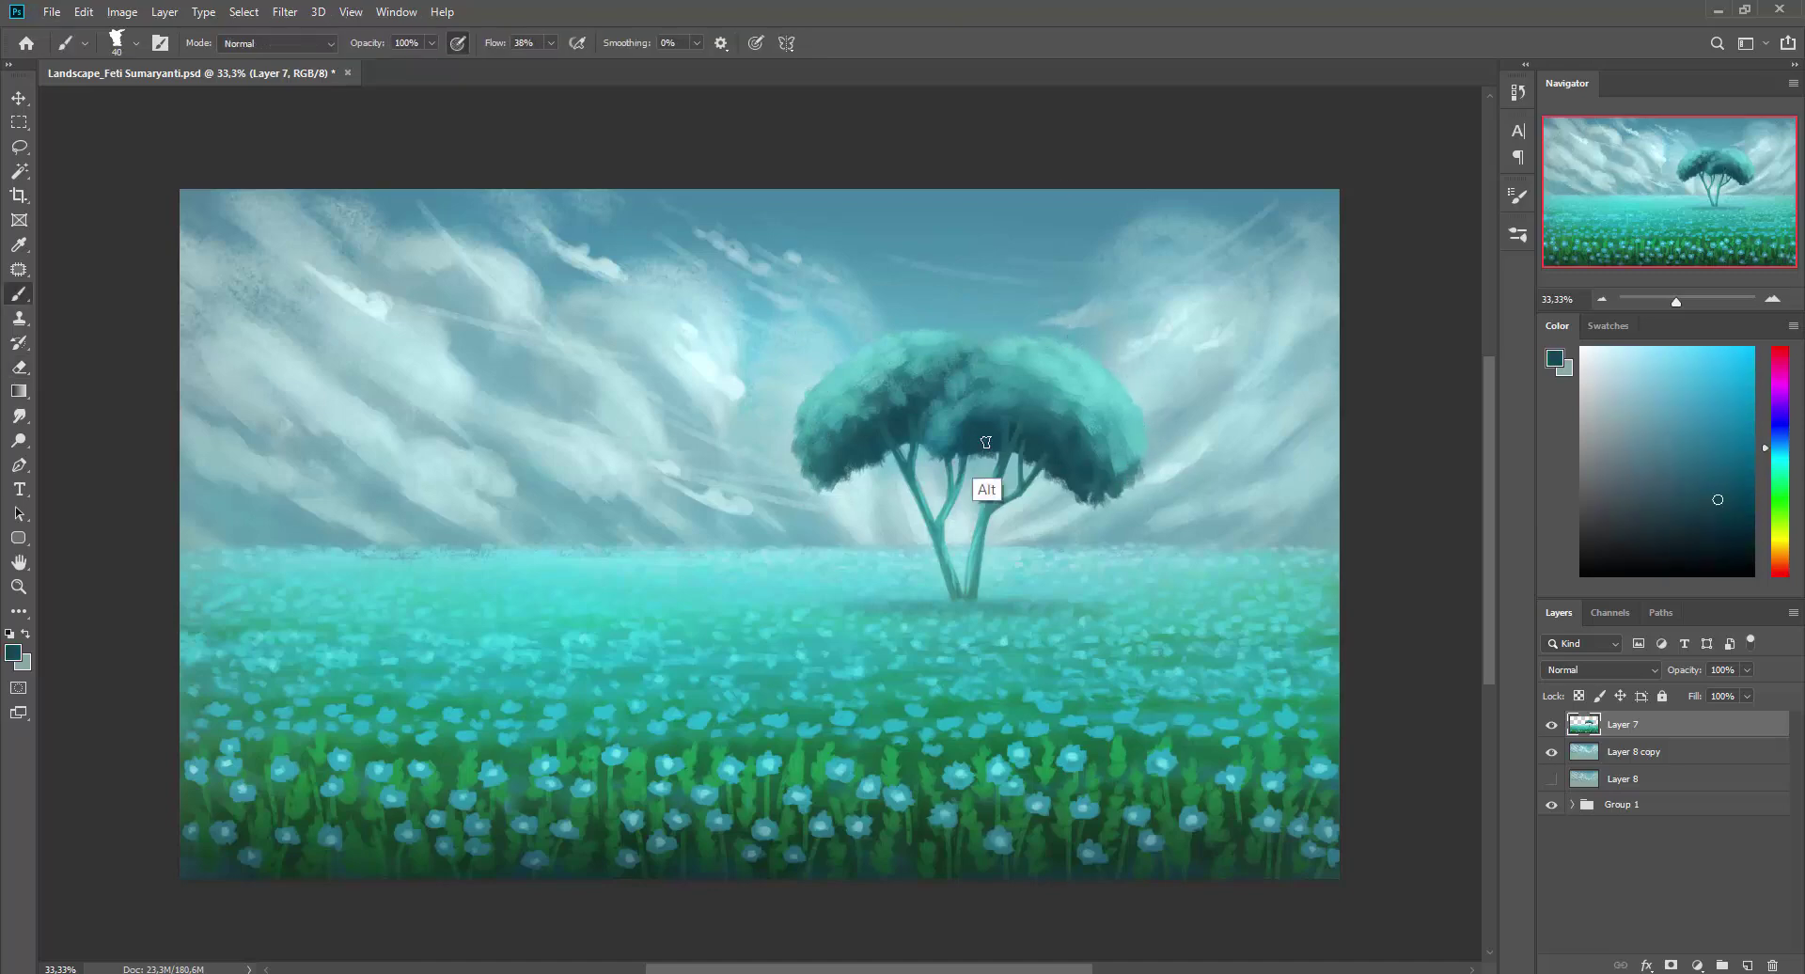
{"action": "left_click", "coordinate": [1046, 409], "text": "alt"}
{"action": "key", "text": "bracketleft"}
{"action": "key", "text": "bracketleft"}
Refine the meadow flowers and grass with teals and greens sampled from the foreground.
{"action": "left_click", "coordinate": [411, 560], "text": "alt"}
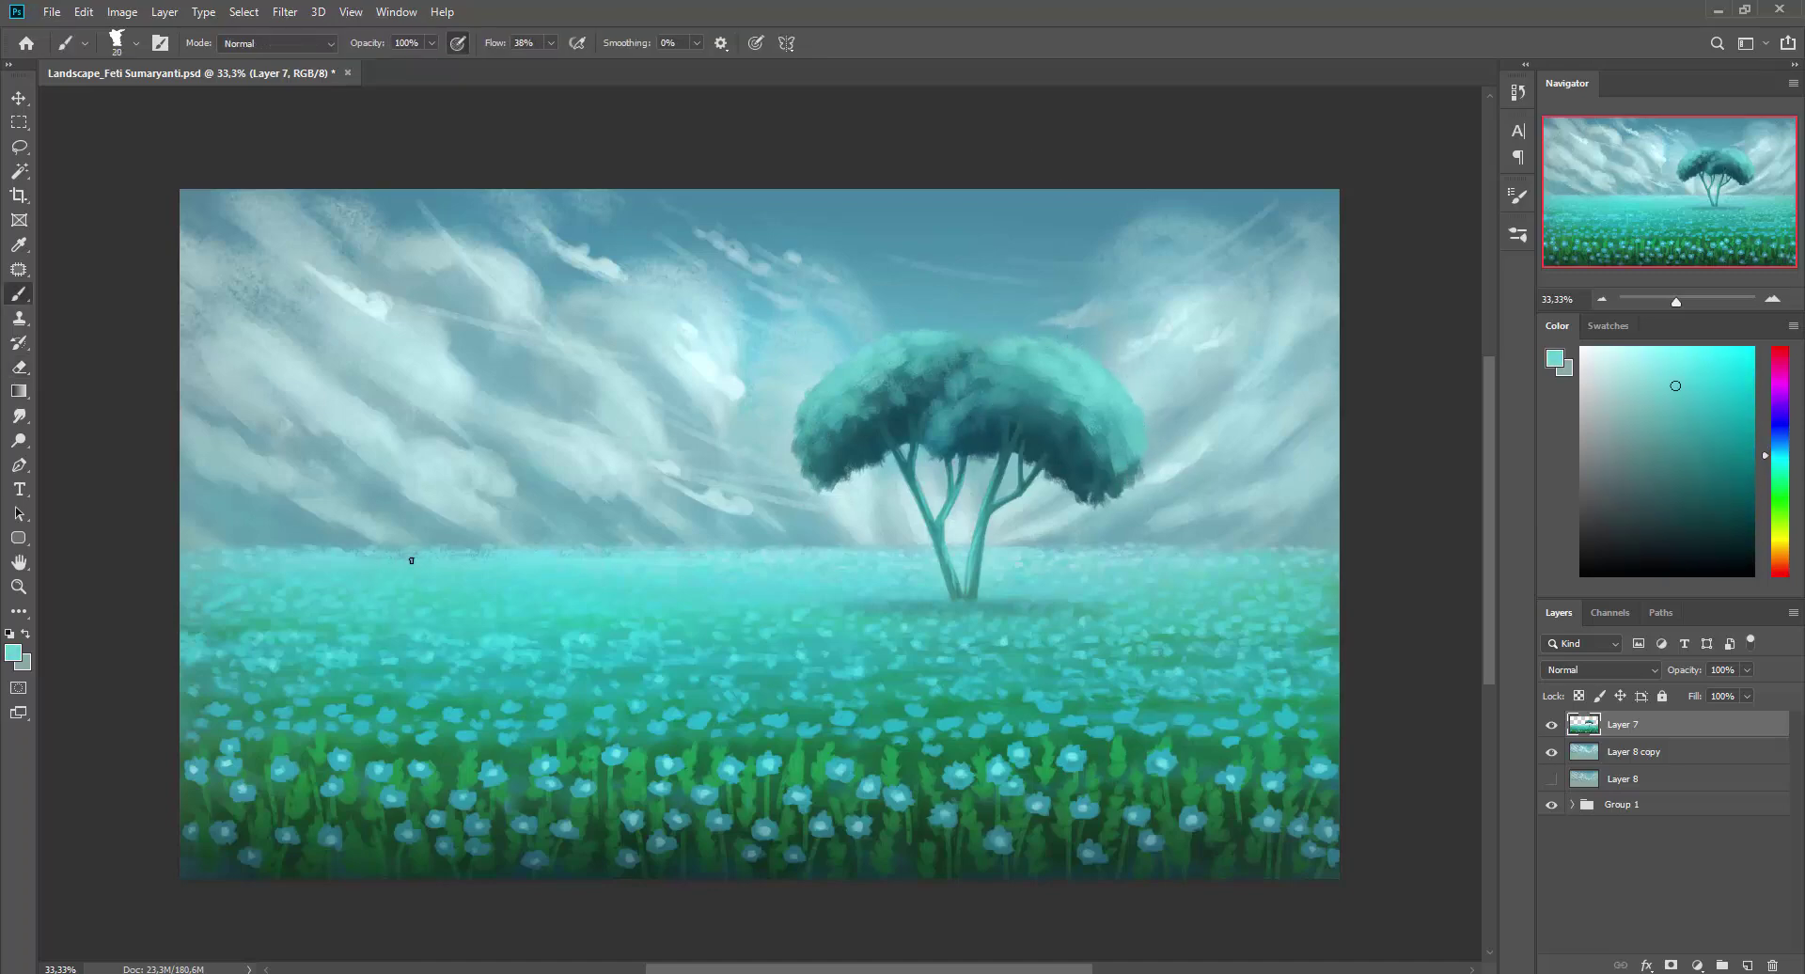
{"action": "left_click", "coordinate": [267, 623], "text": "alt"}
{"action": "left_click", "coordinate": [1162, 675], "text": "alt"}
{"action": "left_click", "coordinate": [1241, 773], "text": "alt"}
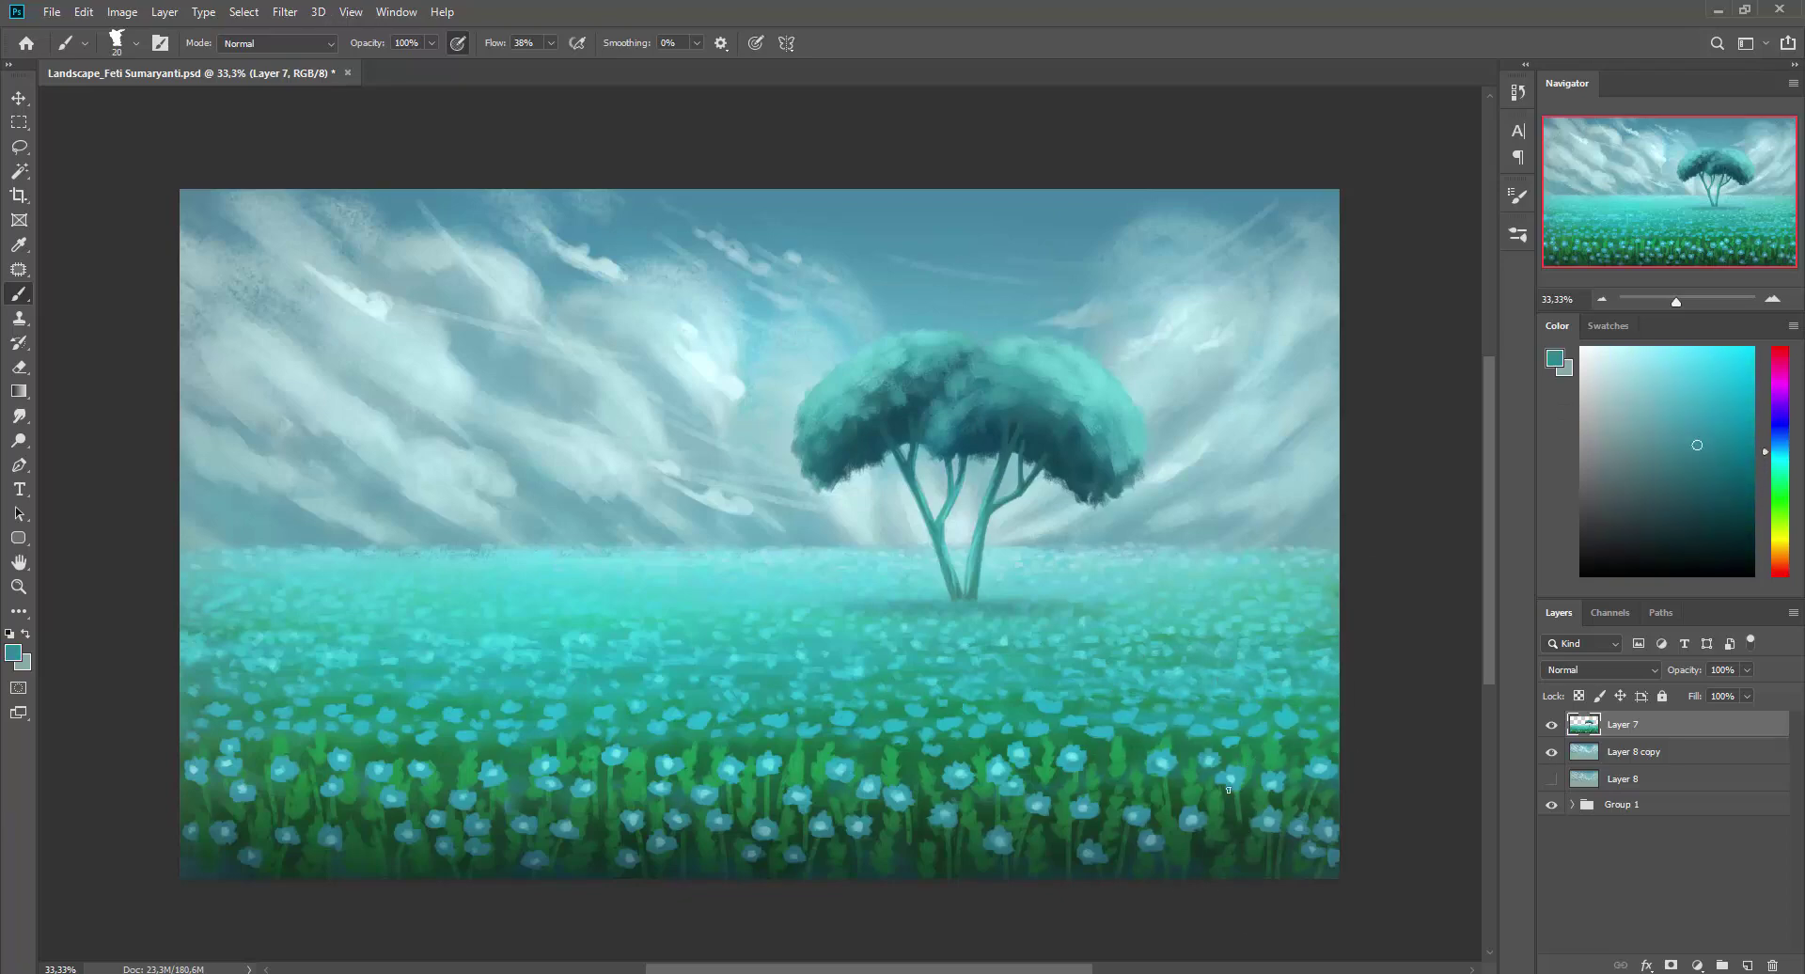
{"action": "left_click", "coordinate": [1239, 772], "text": "alt"}
{"action": "left_click", "coordinate": [921, 766], "text": "alt"}
{"action": "key", "text": "v"}
{"action": "key", "text": "b"}
{"action": "left_click", "coordinate": [310, 778], "text": "alt"}
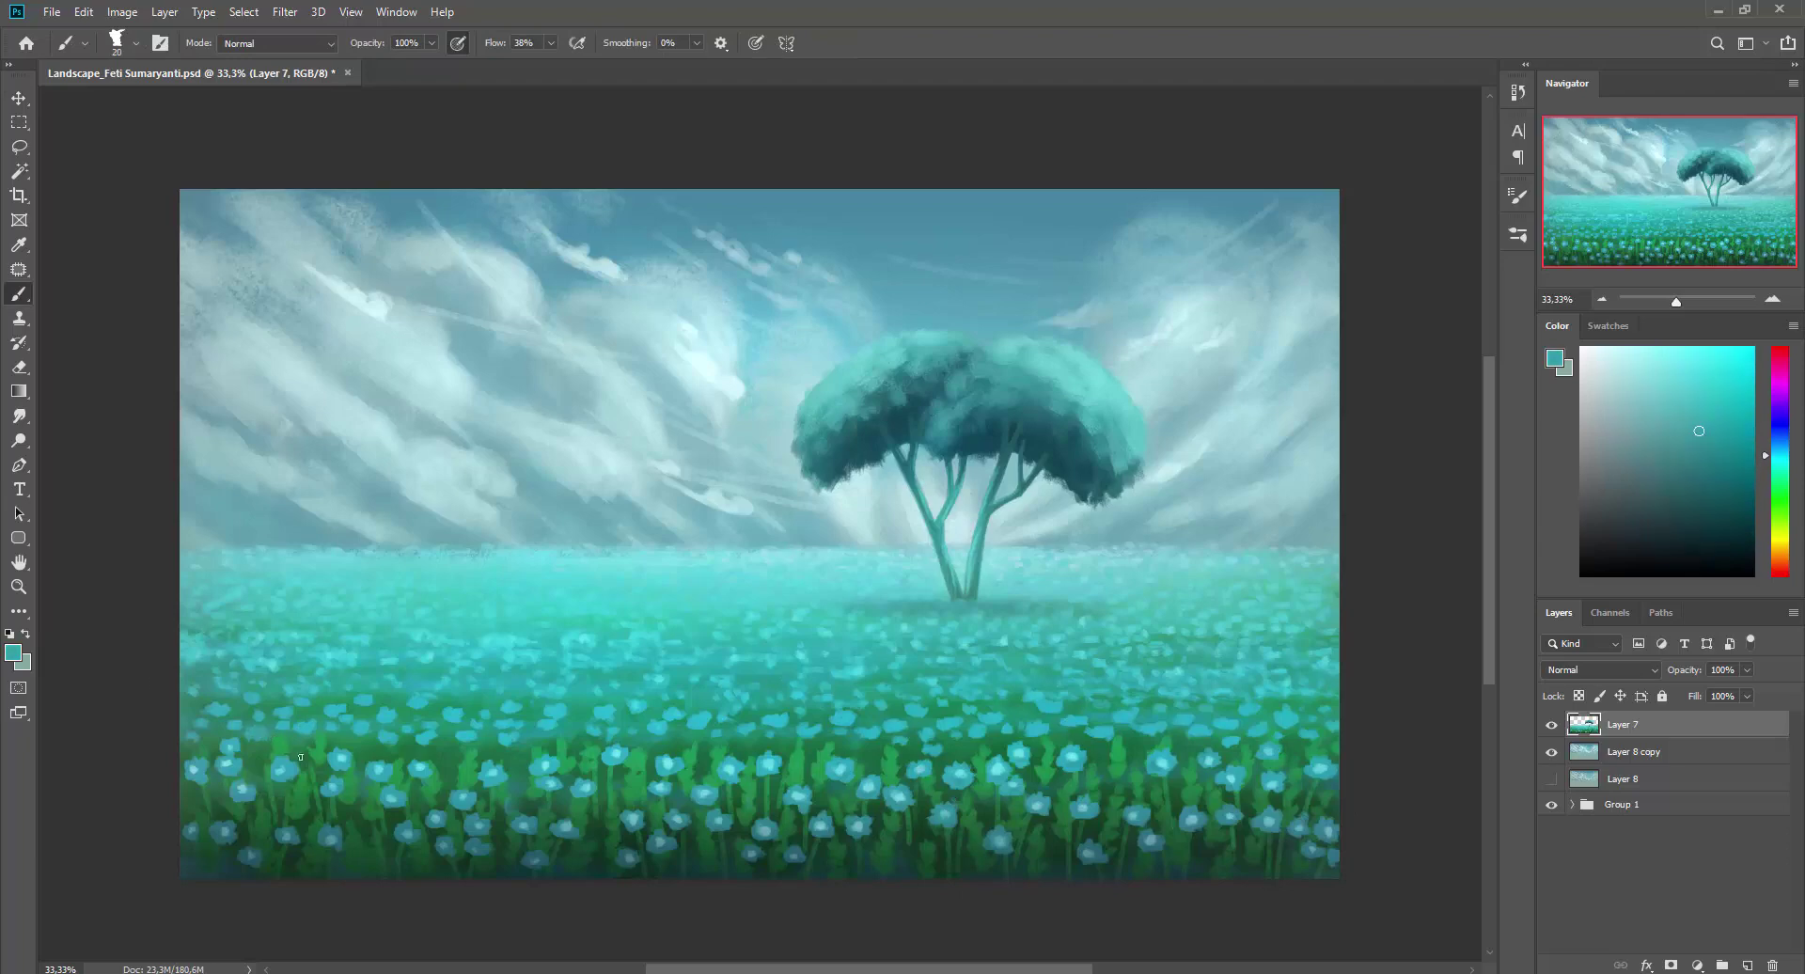
{"action": "left_click", "coordinate": [368, 721], "text": "alt"}
{"action": "left_click", "coordinate": [449, 756], "text": "alt"}
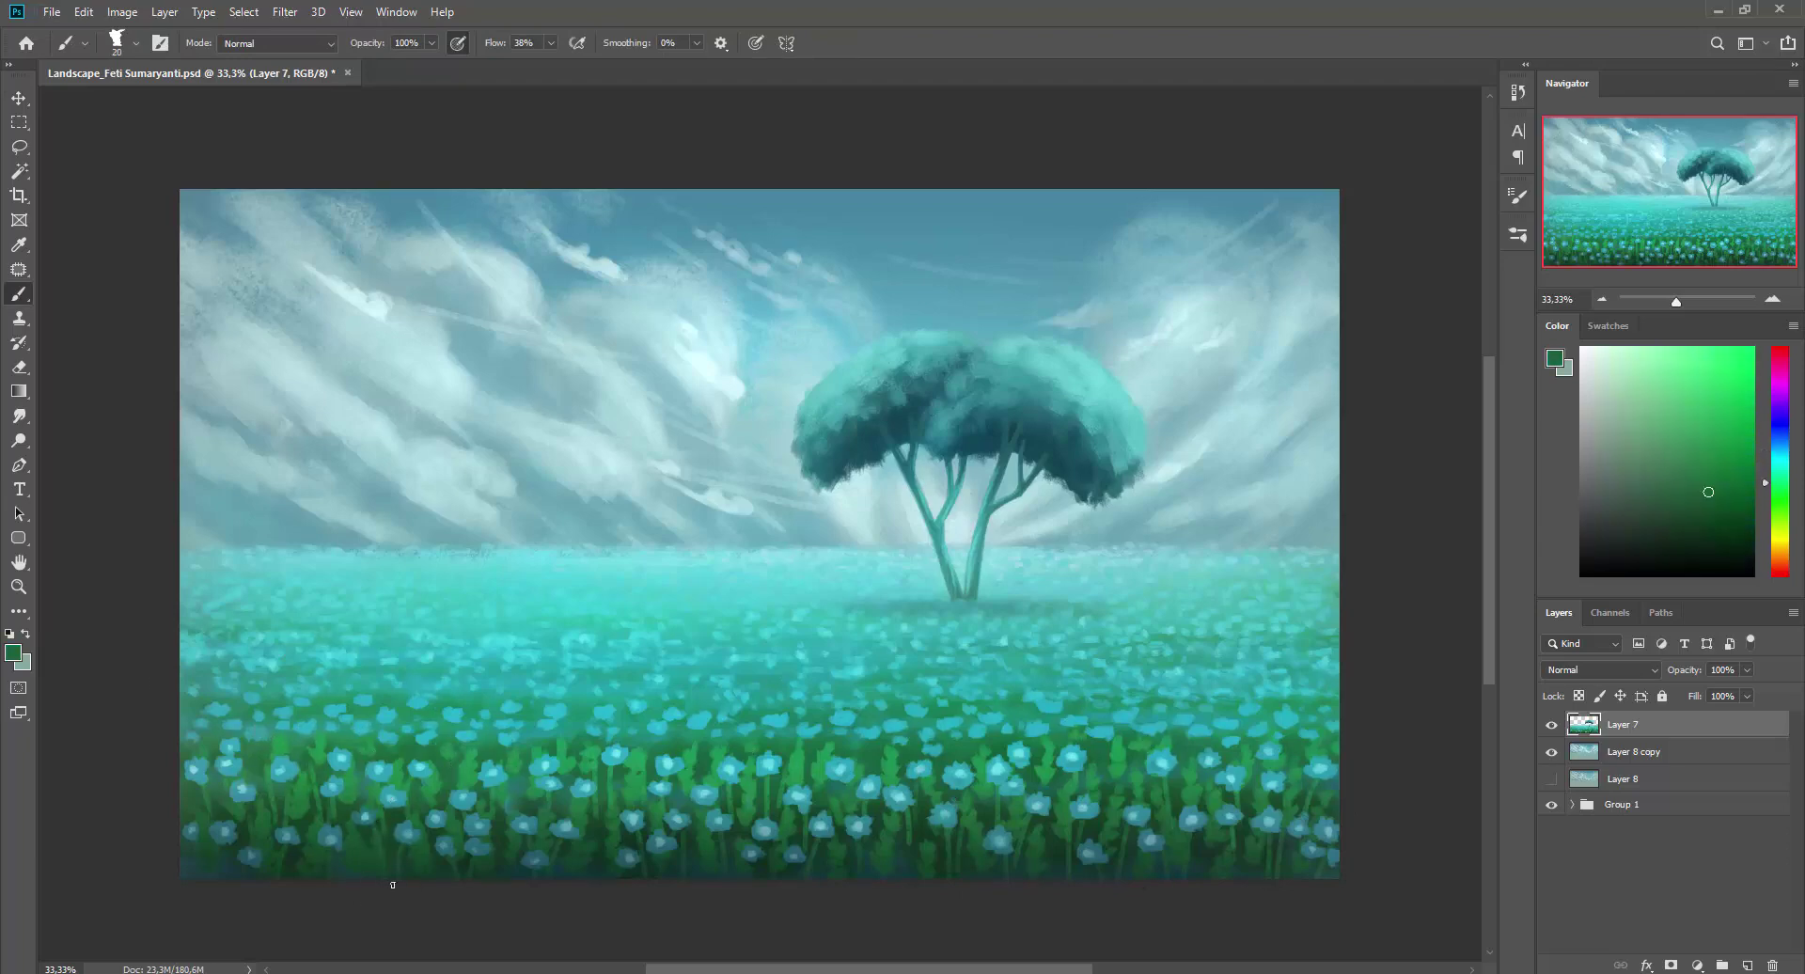
{"action": "left_click", "coordinate": [1328, 691], "text": "alt"}
On Layer 8 copy, paint near-white cyan cloud streaks in the left and right sky.
{"action": "key", "text": "alt+bracketleft"}
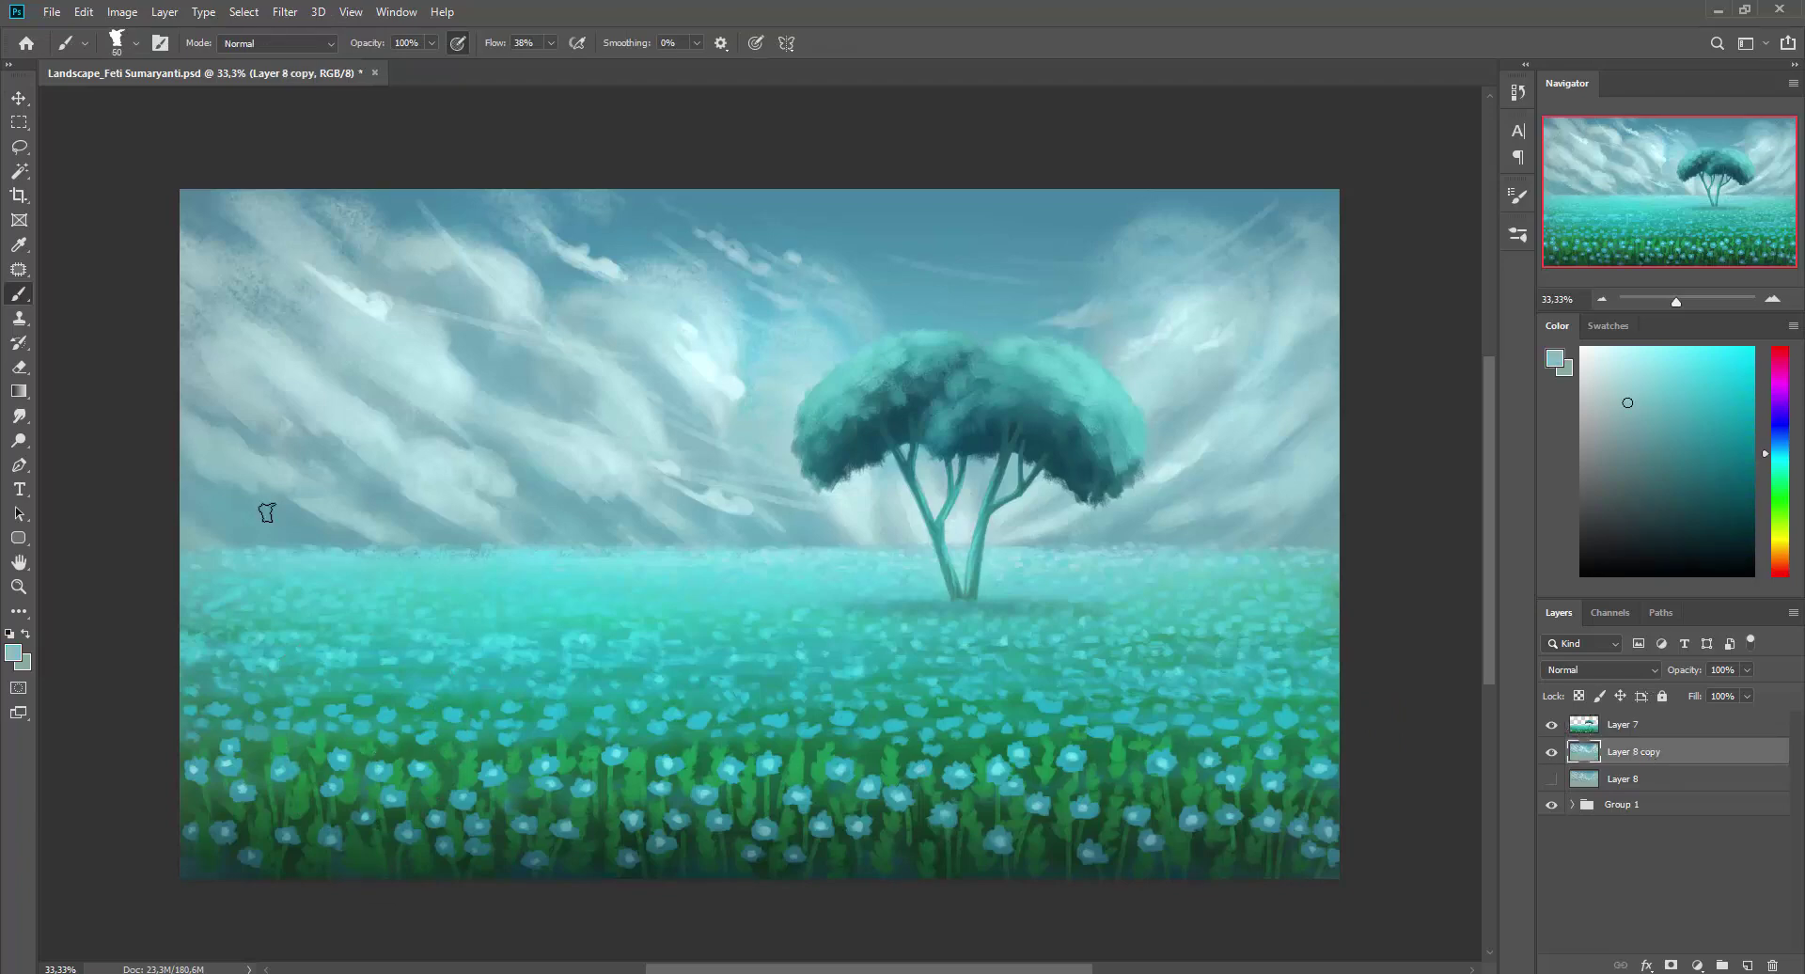
{"action": "left_click", "coordinate": [272, 503], "text": "alt"}
{"action": "left_click", "coordinate": [652, 452], "text": "alt"}
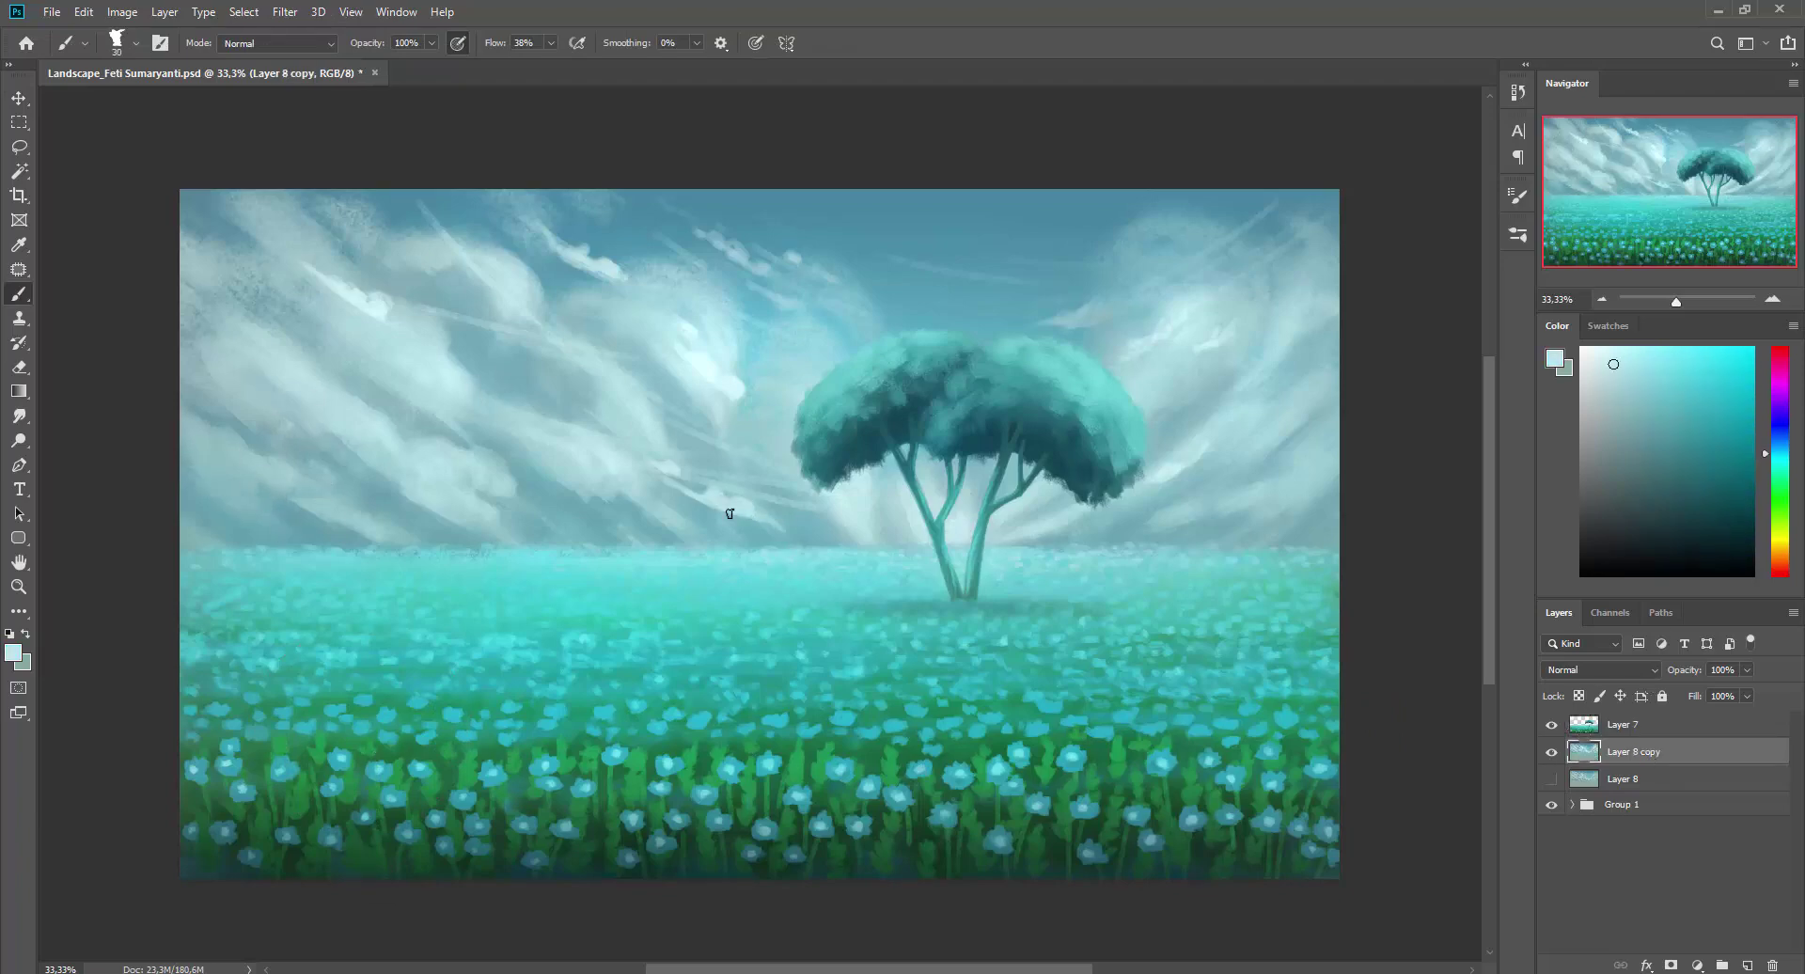
{"action": "mouse_move", "coordinate": [344, 438]}
{"action": "left_mouse_down"}
{"action": "mouse_move", "coordinate": [301, 452]}
{"action": "mouse_move", "coordinate": [376, 477]}
{"action": "left_mouse_up"}
{"action": "mouse_move", "coordinate": [277, 423]}
{"action": "left_mouse_down"}
{"action": "mouse_move", "coordinate": [334, 409]}
{"action": "mouse_move", "coordinate": [323, 463]}
{"action": "mouse_move", "coordinate": [392, 488]}
{"action": "left_mouse_up"}
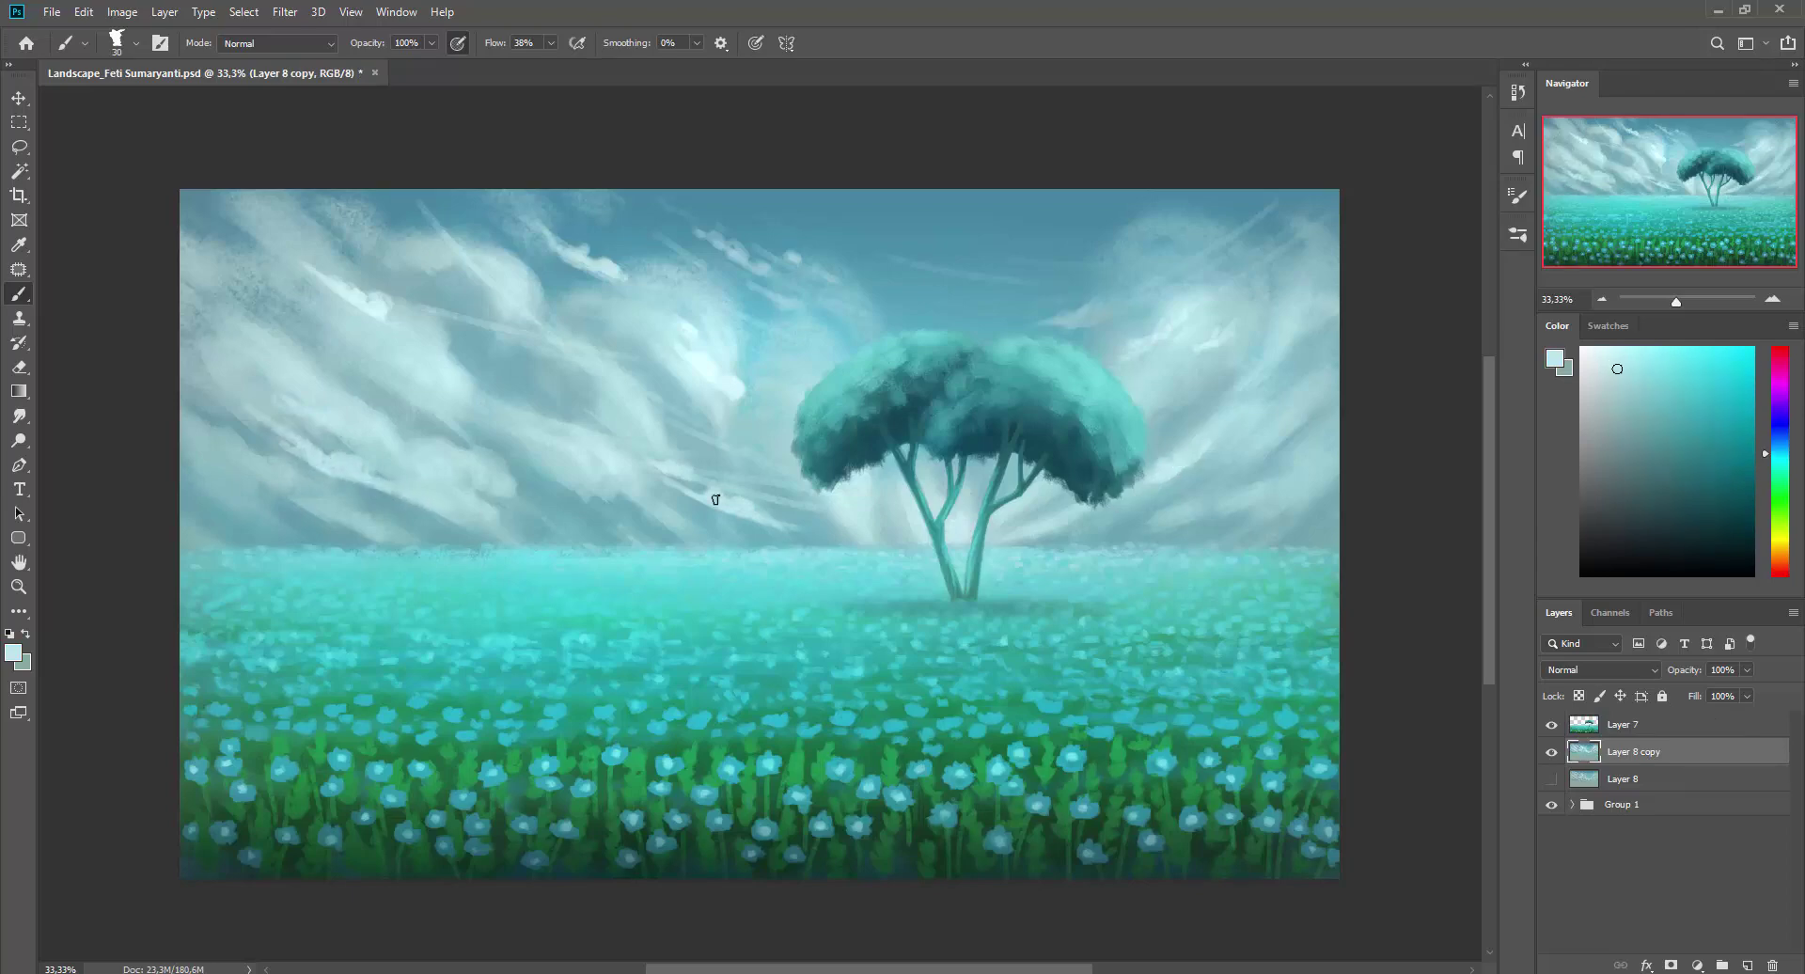
{"action": "left_click_drag", "start_coordinate": [1293, 471], "coordinate": [1213, 526]}
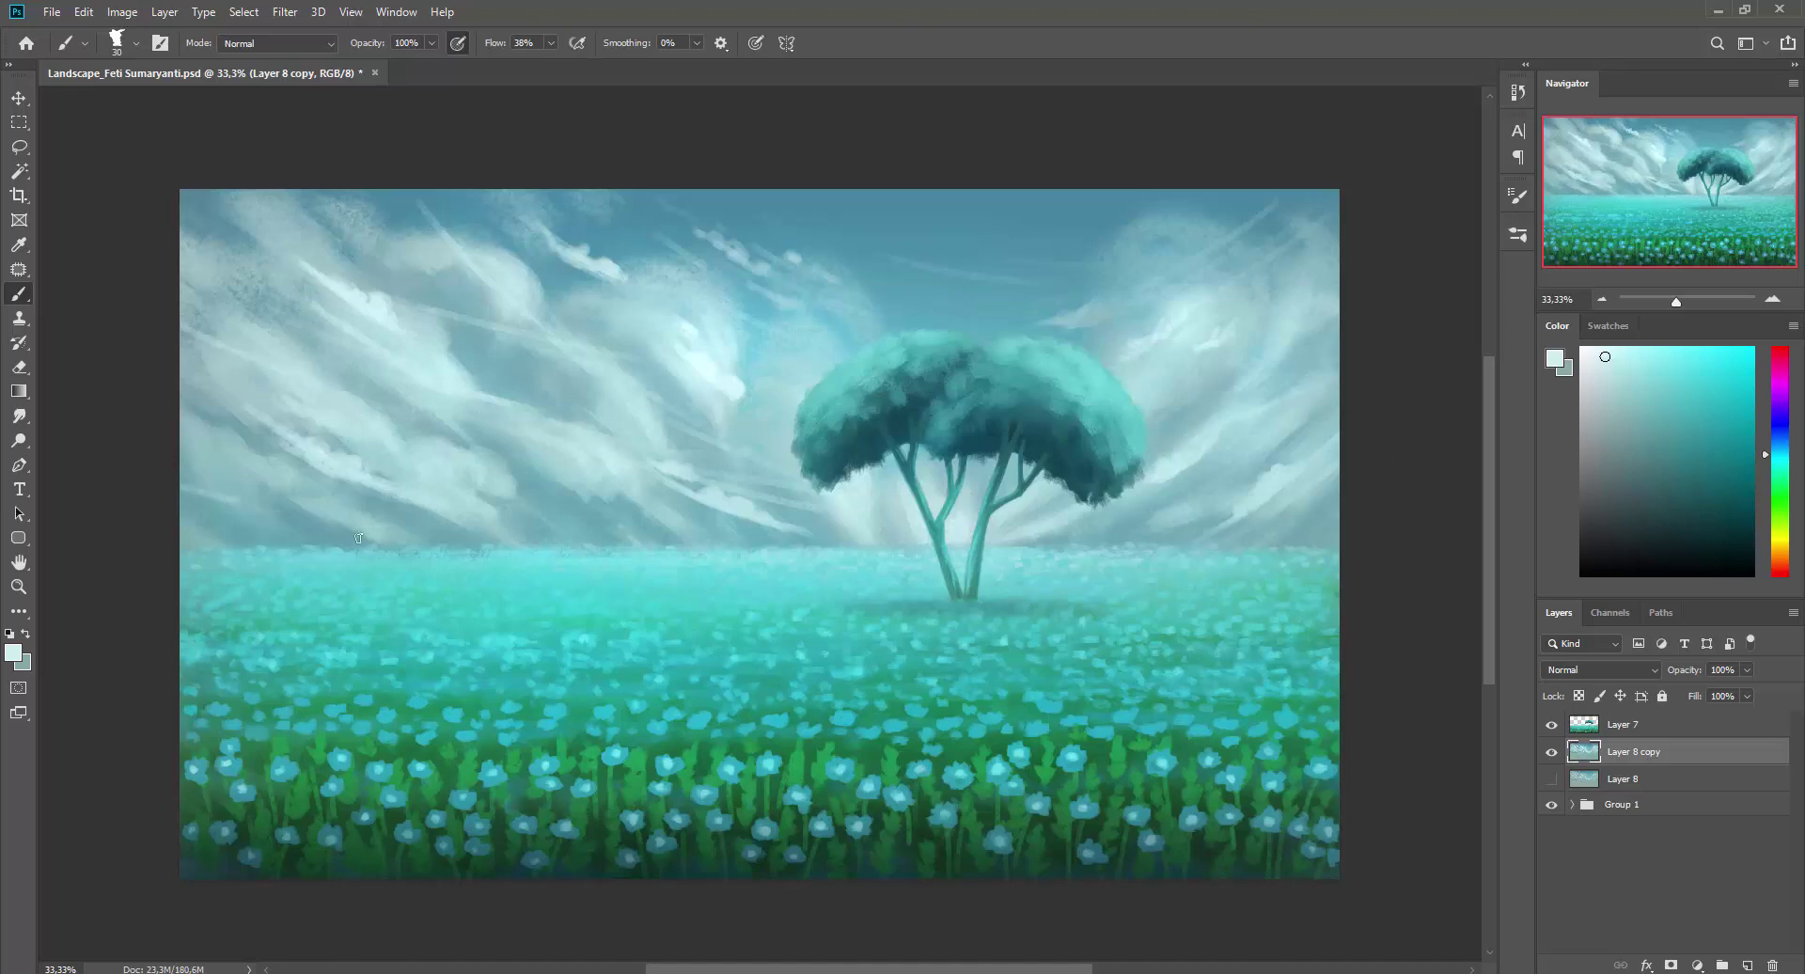
Mirror the canvas back and enlarge the brush to 50, sampling cyan cloud tones.
{"action": "key", "text": "h"}
{"action": "left_click", "coordinate": [885, 305], "text": "alt"}
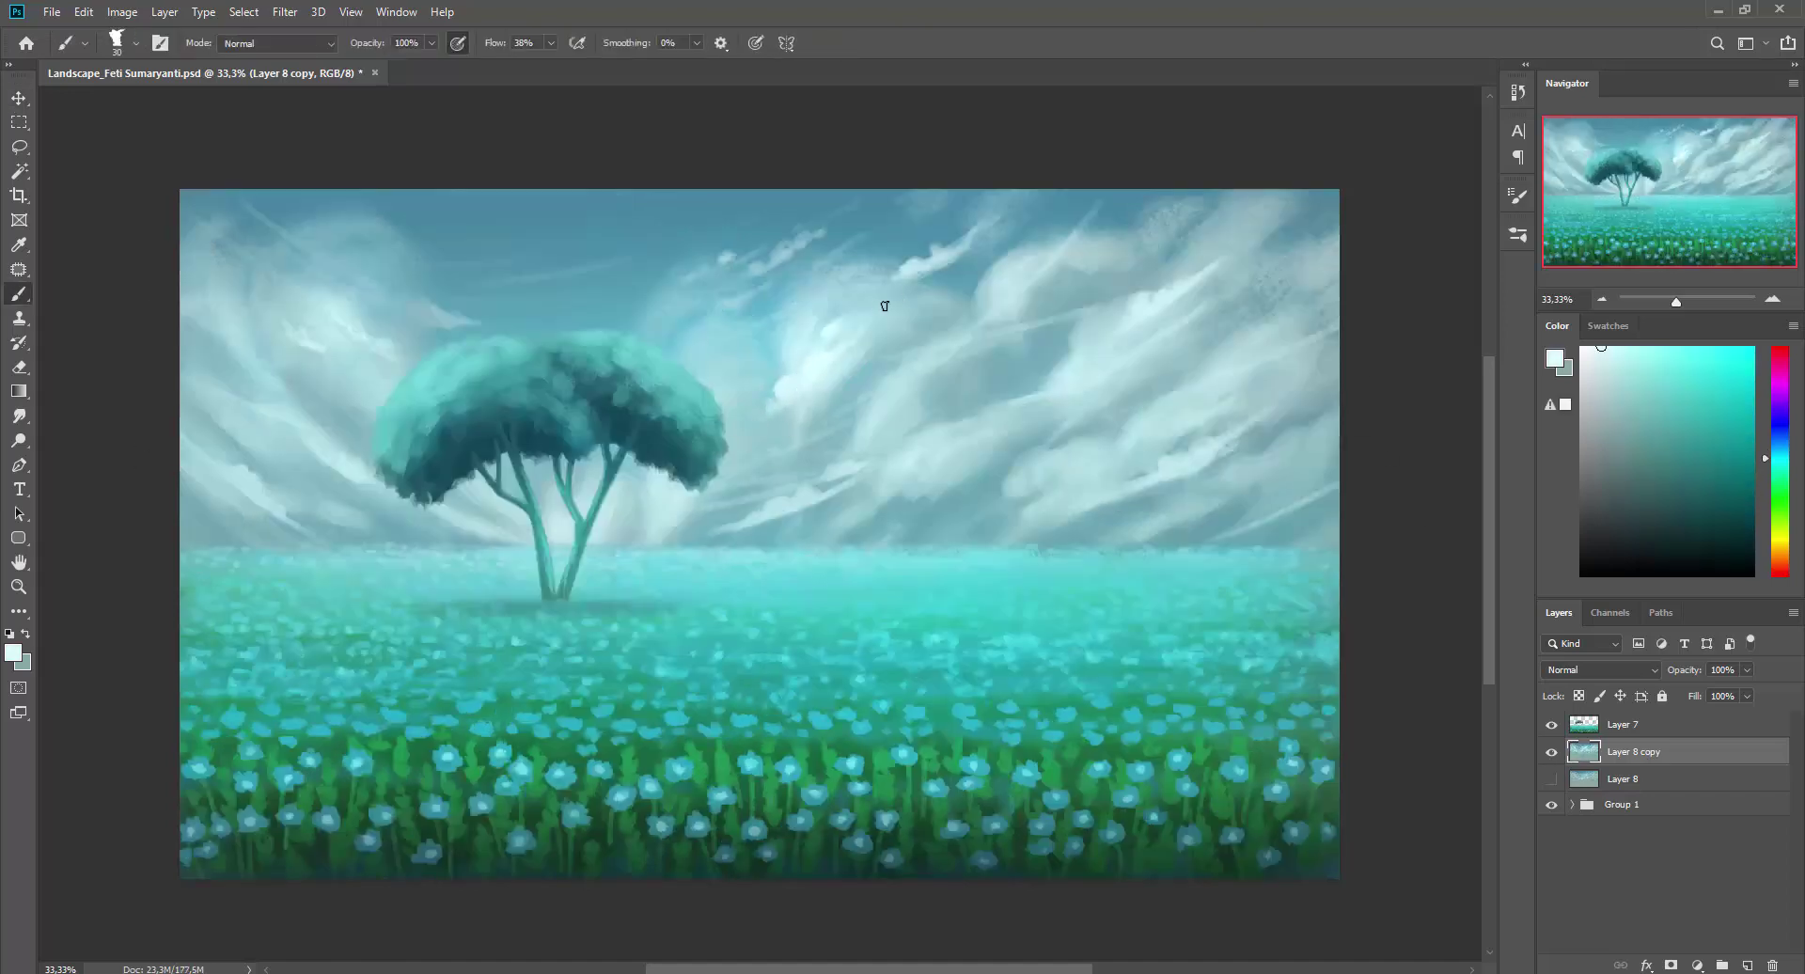
{"action": "left_click", "coordinate": [319, 348], "text": "alt"}
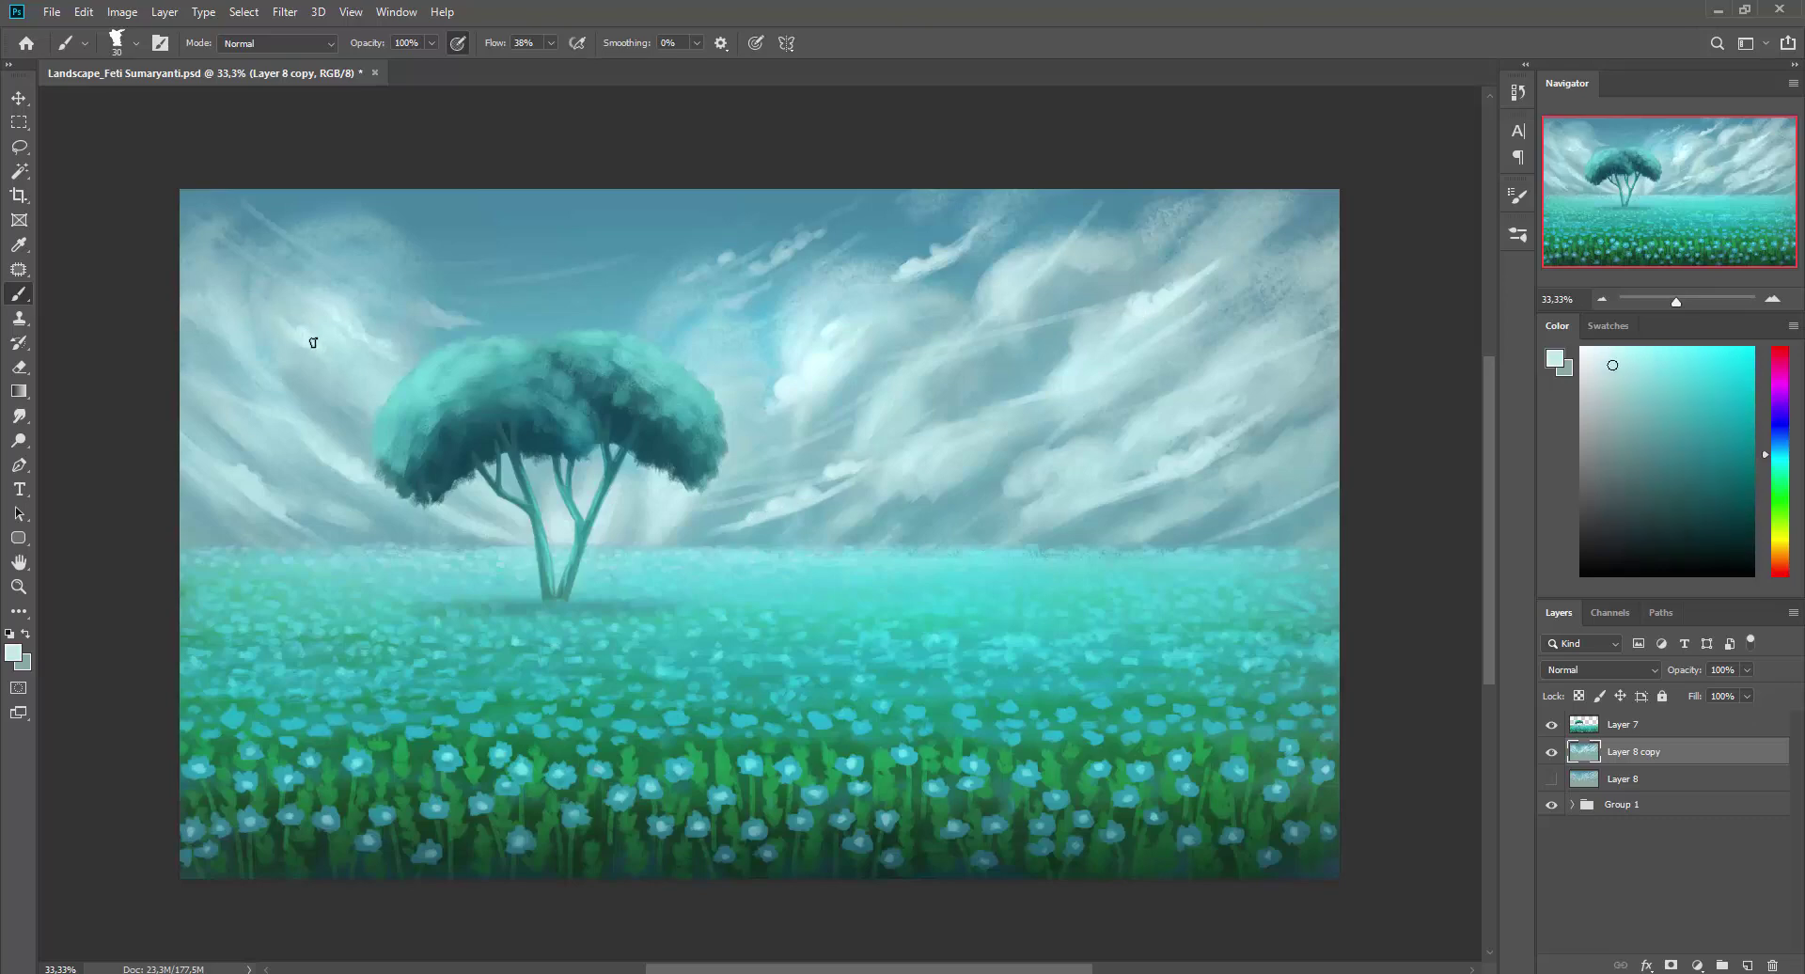
{"action": "key", "text": "bracketright"}
{"action": "key", "text": "bracketright"}
{"action": "left_click", "coordinate": [1063, 496], "text": "alt"}
{"action": "left_click", "coordinate": [951, 378], "text": "alt"}
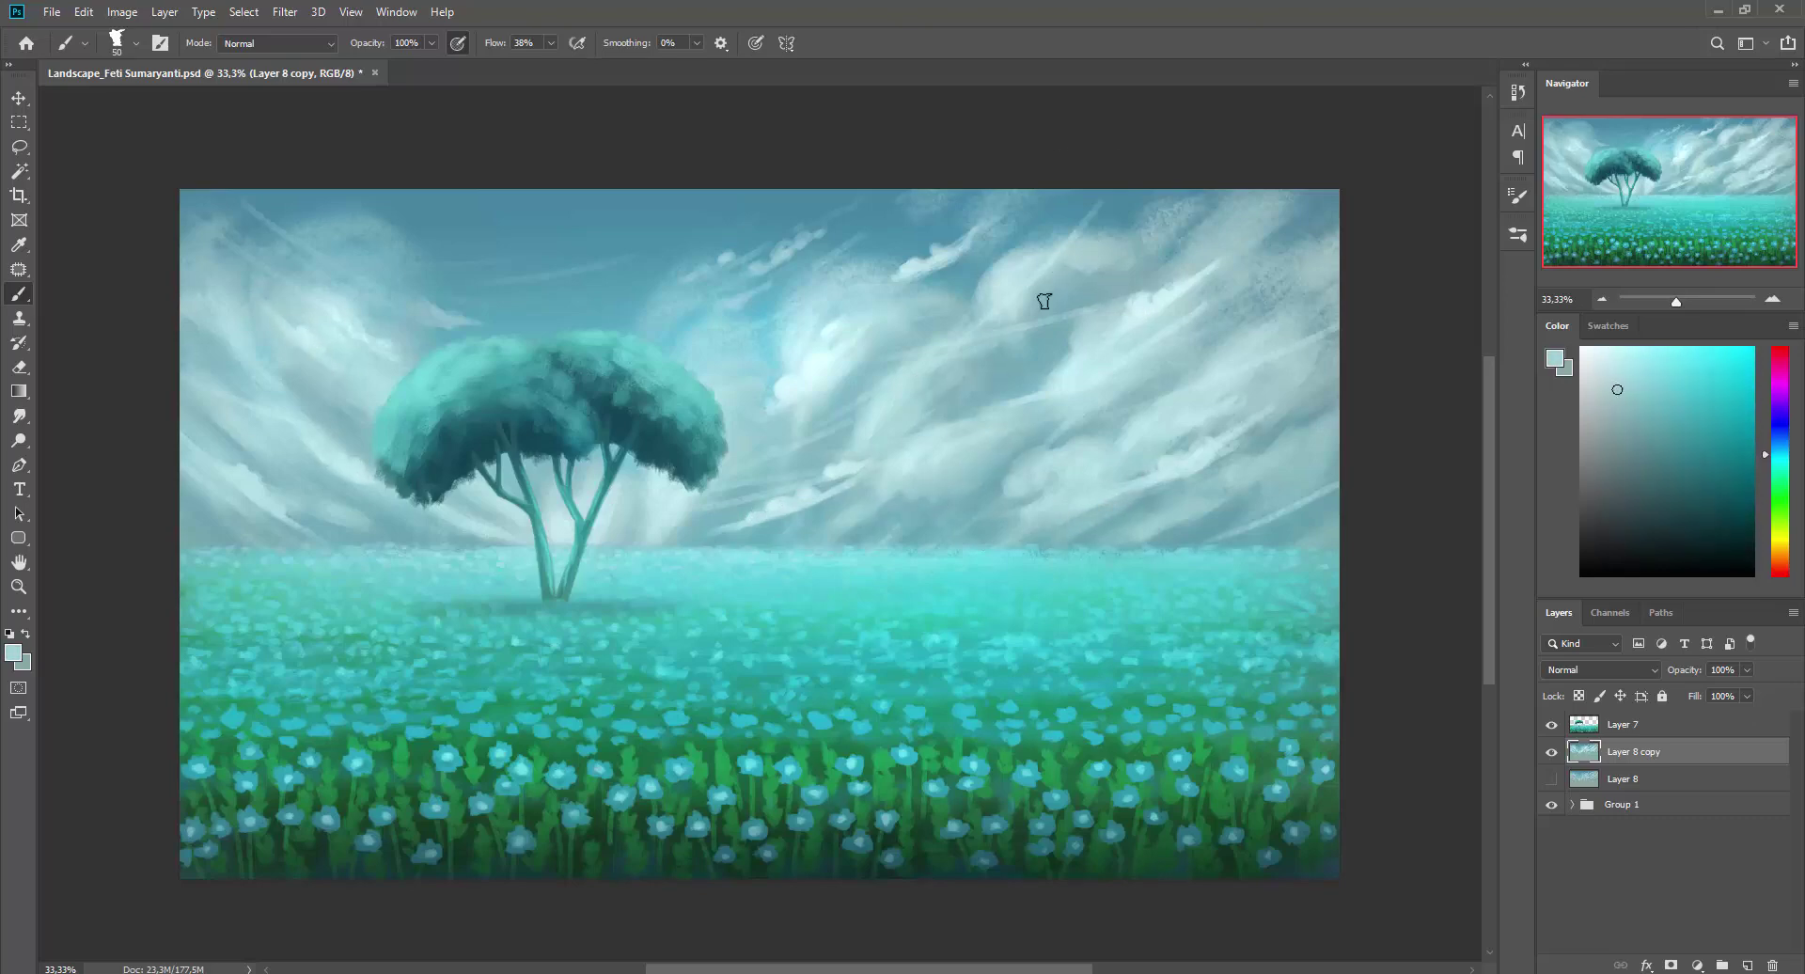
Merge the visible painting into one layer and duplicate that merged layer.
{"action": "key", "text": "v"}
{"action": "key", "text": "ctrl+alt+z"}
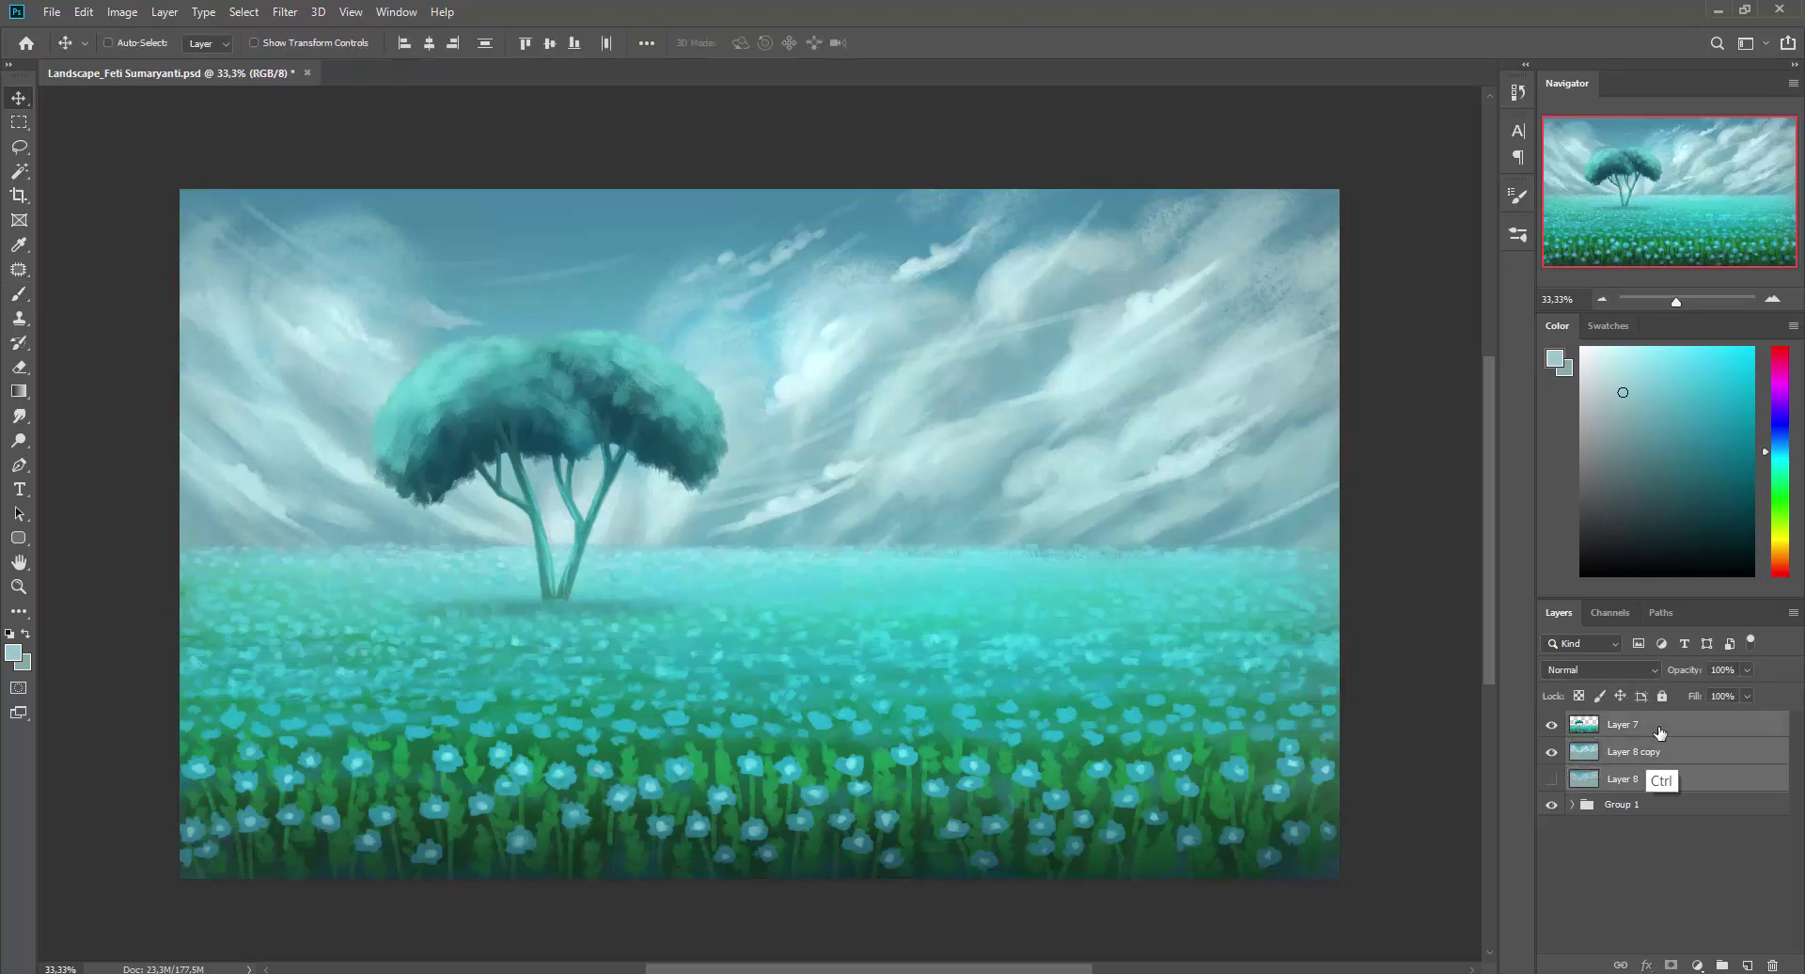
{"action": "key", "text": "ctrl+alt+z"}
{"action": "key", "text": "ctrl+u"}
{"action": "key", "text": "Escape"}
{"action": "key", "text": "ctrl+j"}
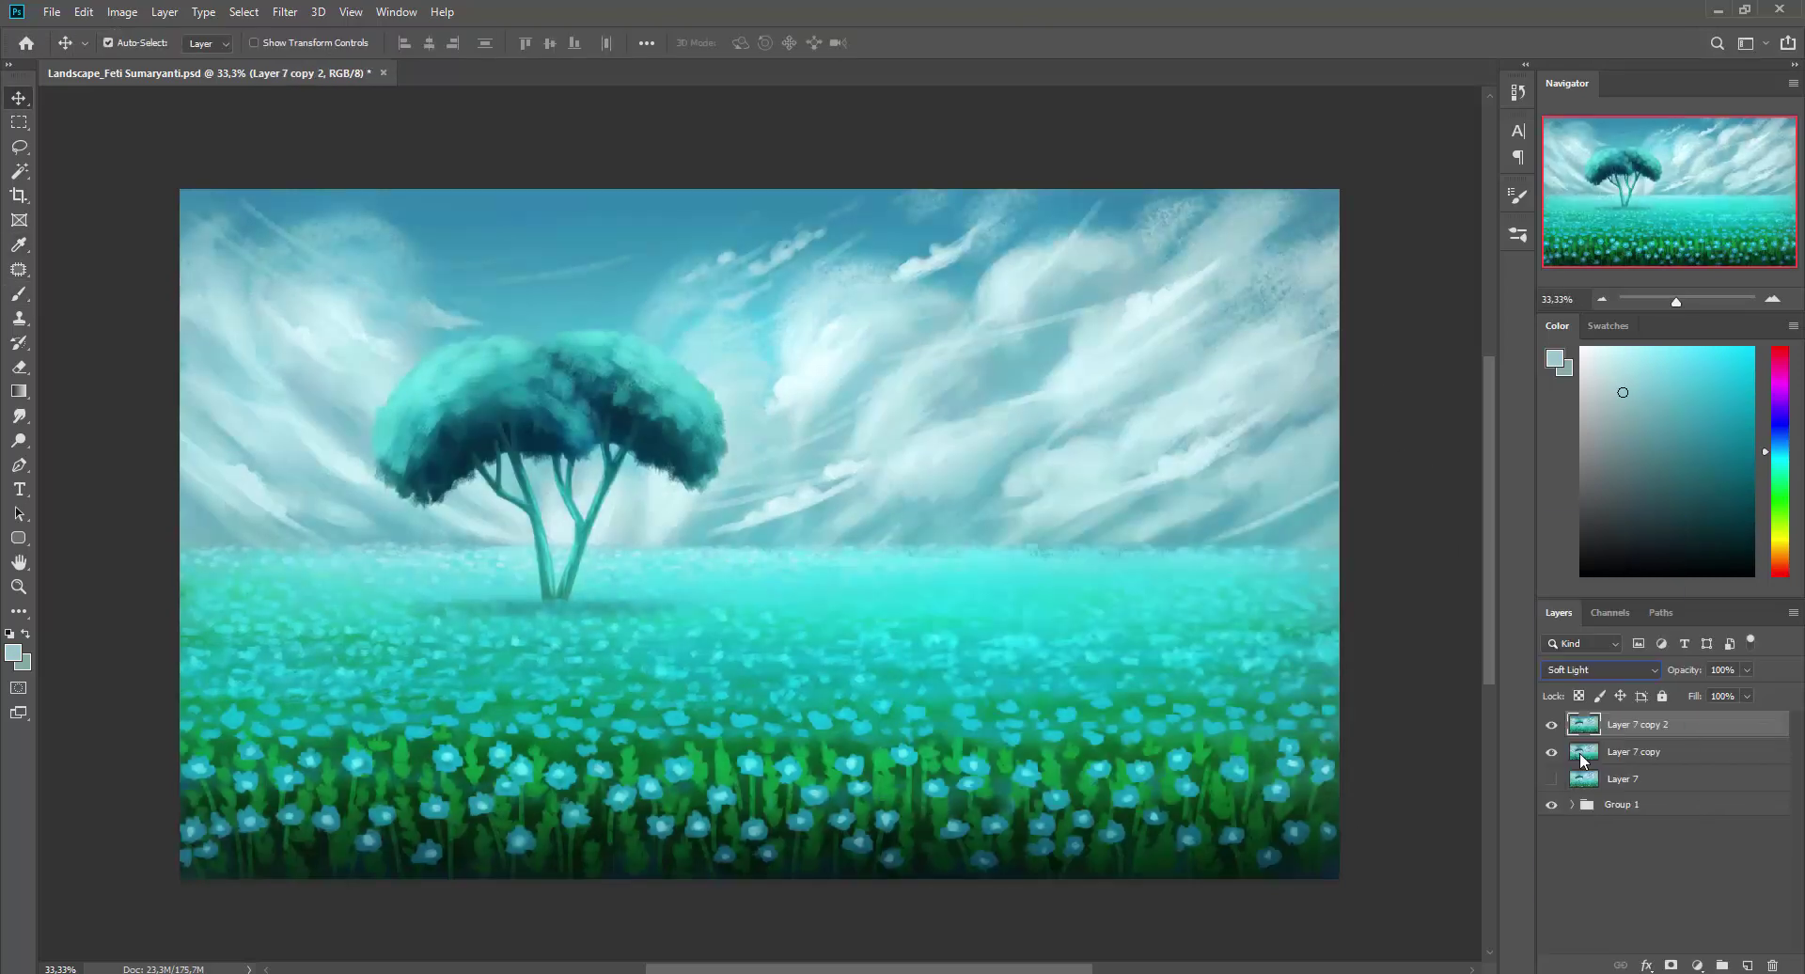